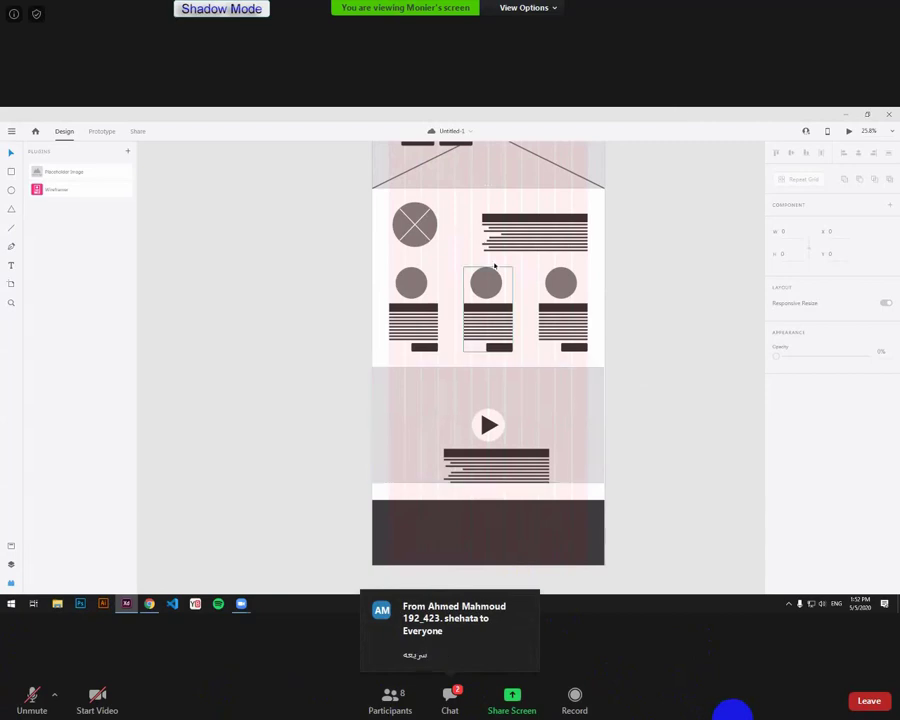
Step: Delete all the thin text lines beneath the dark heading bar in the video section
scroll(482, 458, "up", 4)
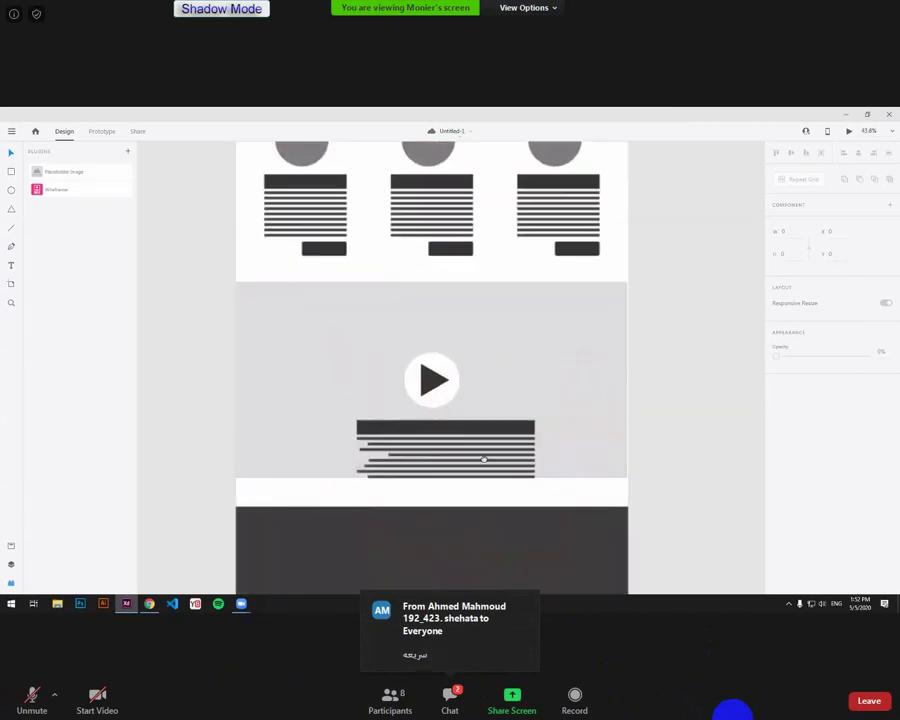
left_click(525, 412)
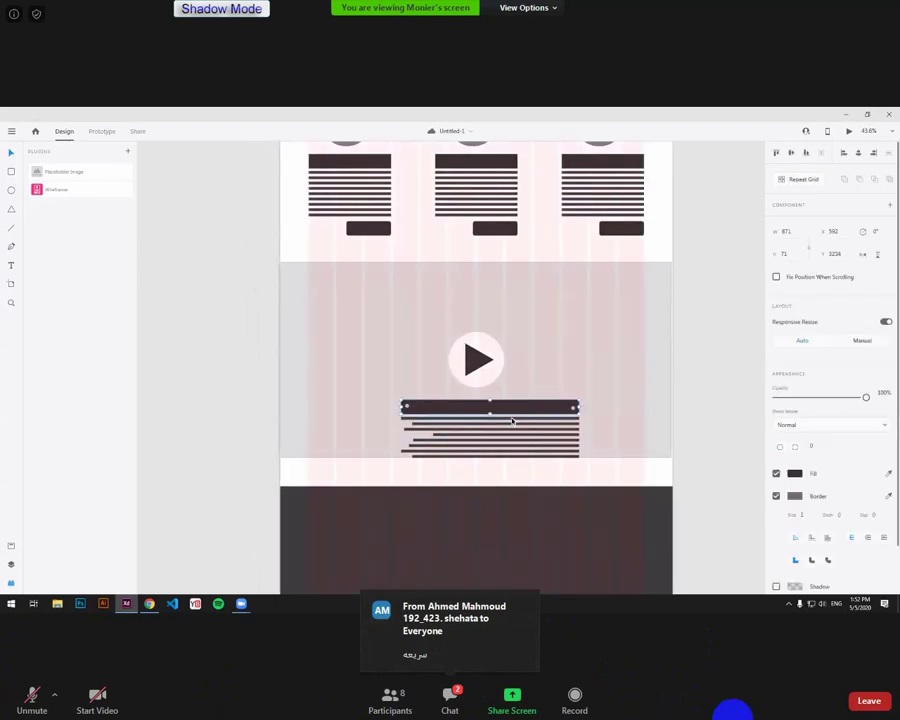
left_click(513, 423)
key("Delete")
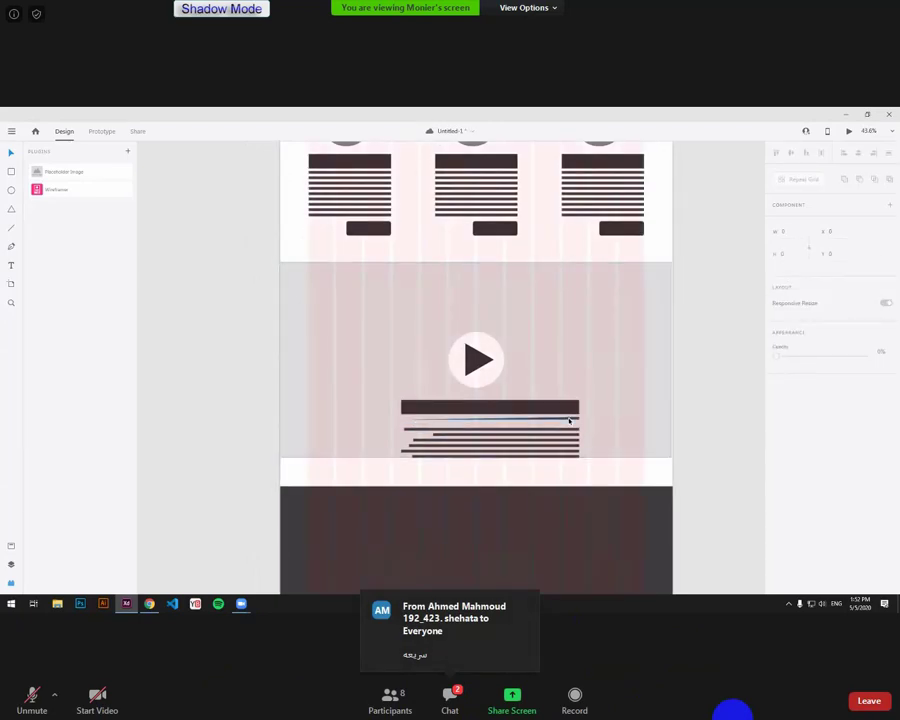
left_click(569, 419)
key("Delete")
left_click(570, 429)
key("Delete")
left_click(569, 434)
key("Delete")
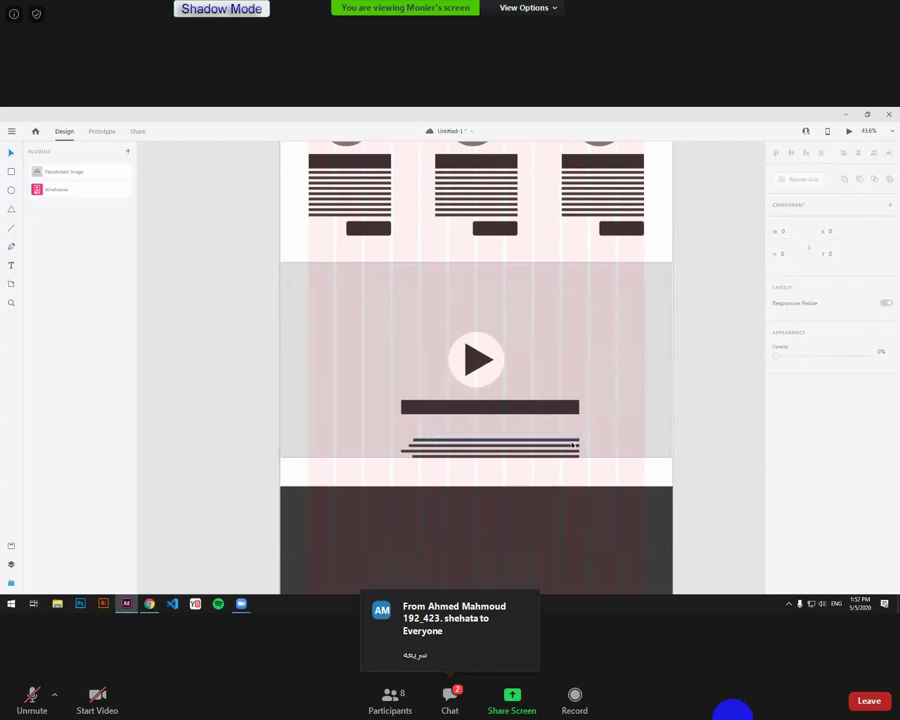
left_click(571, 440)
key("Delete")
left_click(573, 446)
key("Delete")
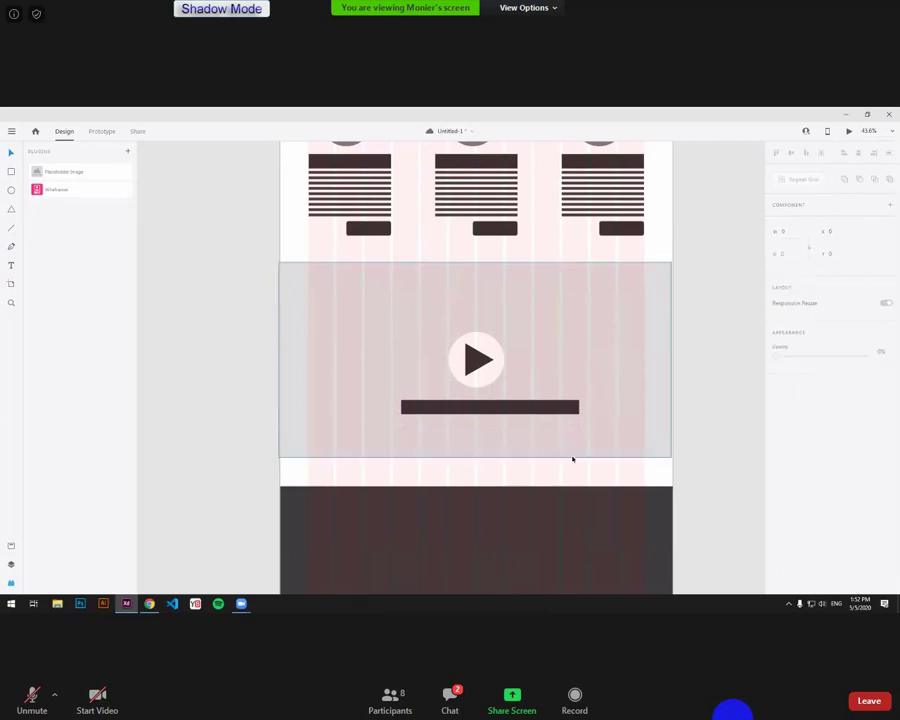
Step: Move the dark heading bar into the white strip below the video section and reduce its height to 29
left_click(532, 408)
left_click_drag(532, 408, 484, 468)
left_click_drag(681, 297, 672, 339)
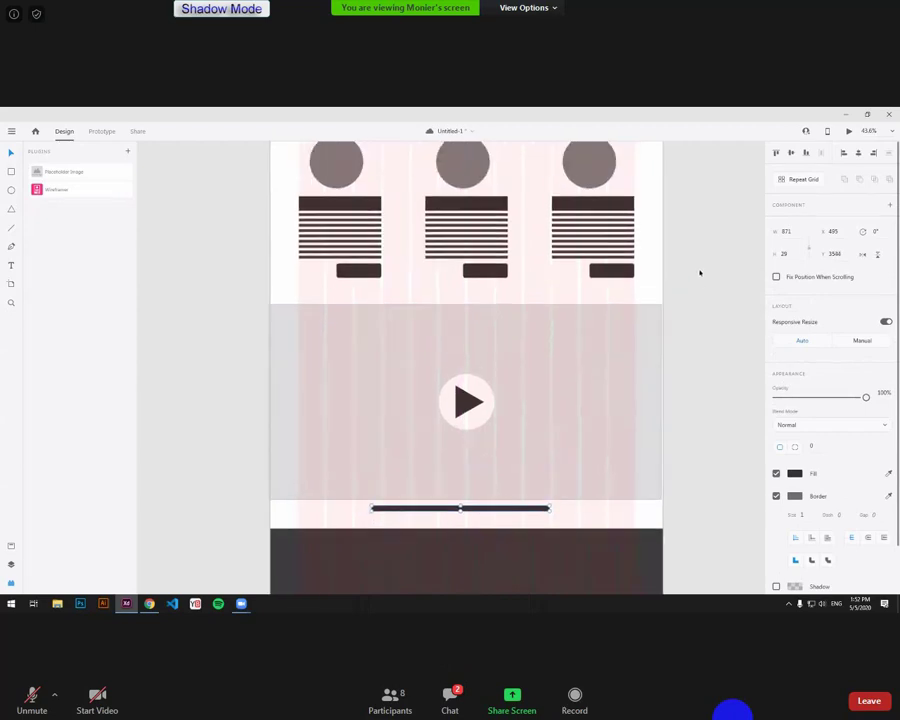
scroll(603, 294, "down", 2)
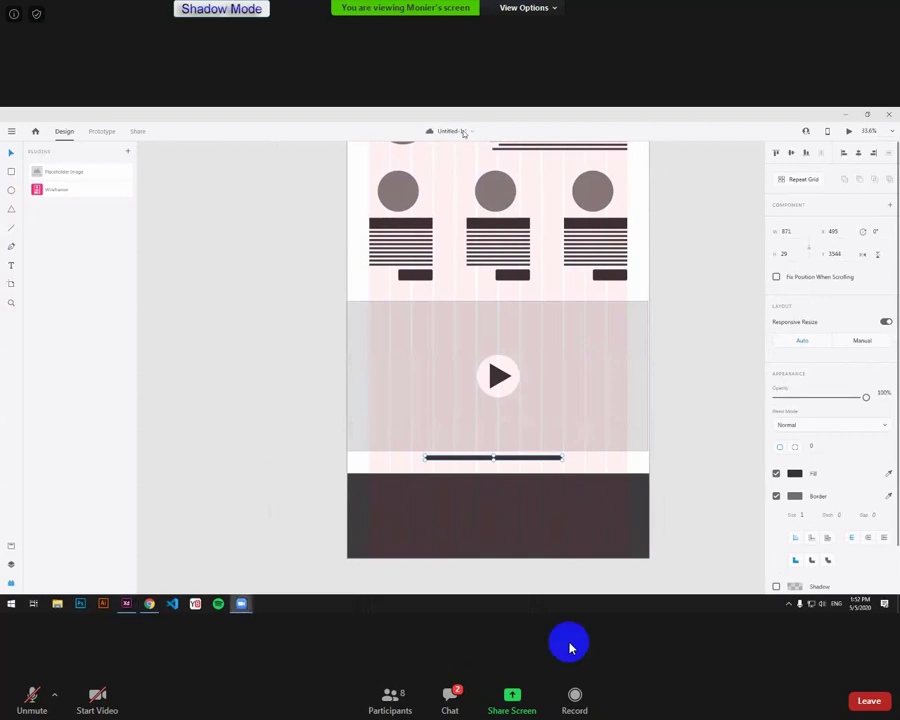
Step: Leave full screen to check the meeting's group chat messages and return to the full-screen view of the shared design
double_click(534, 416)
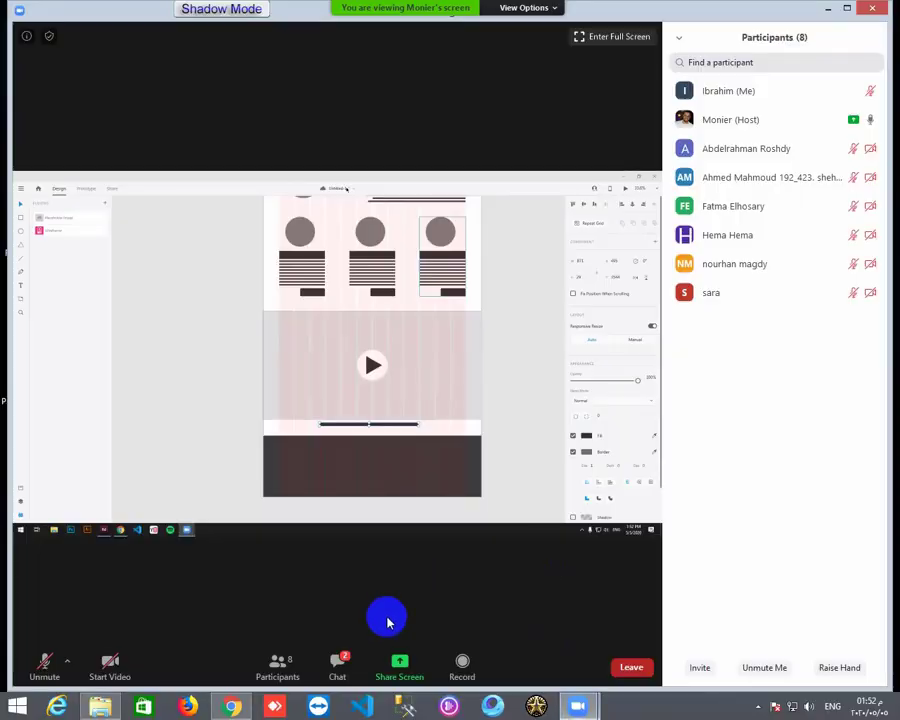
left_click(336, 664)
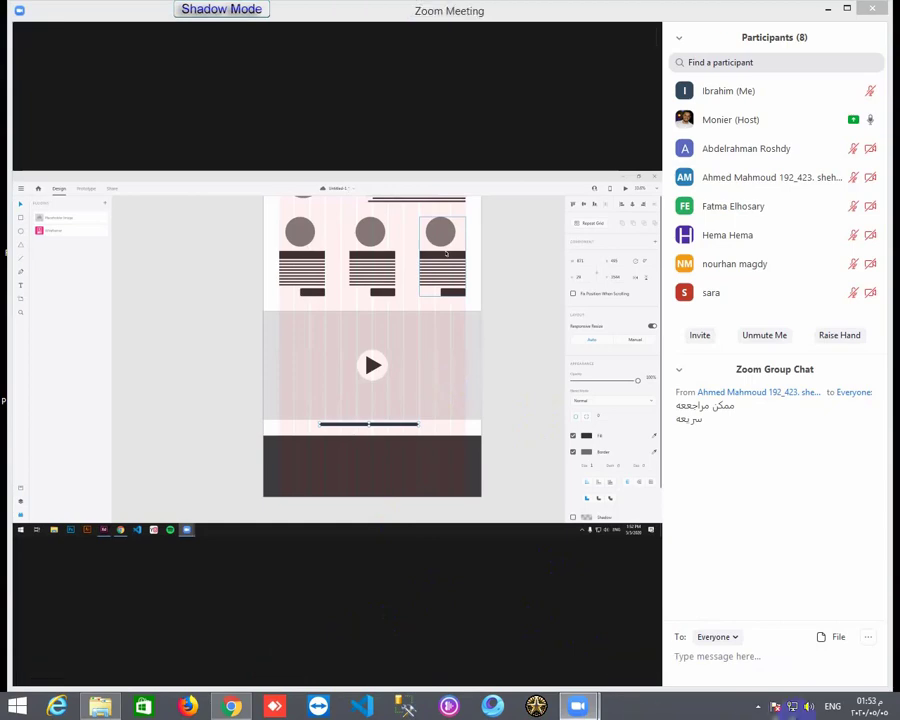
left_click(757, 706)
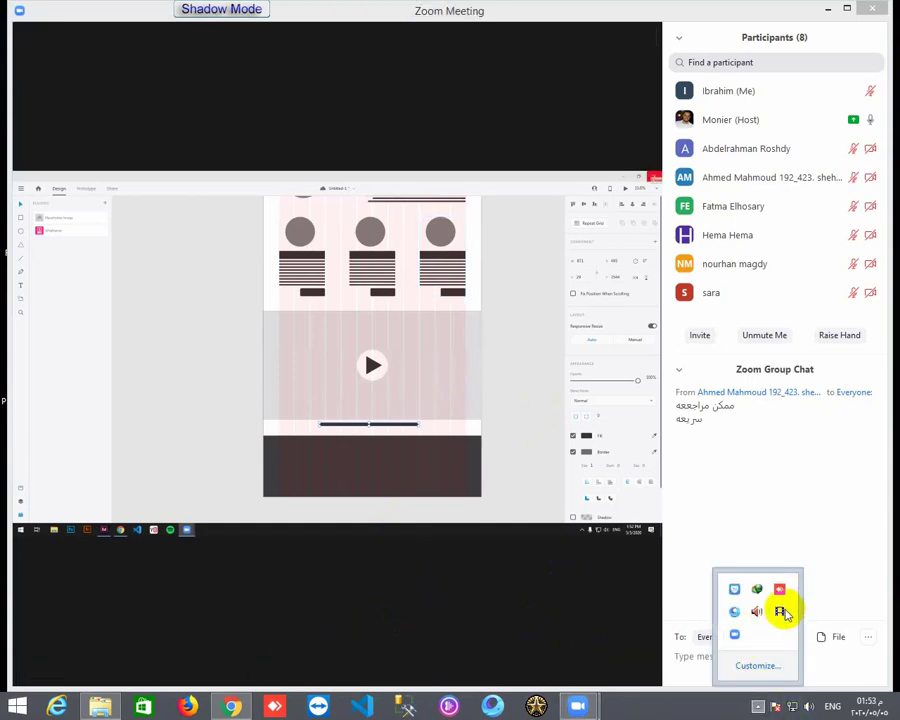
double_click(410, 595)
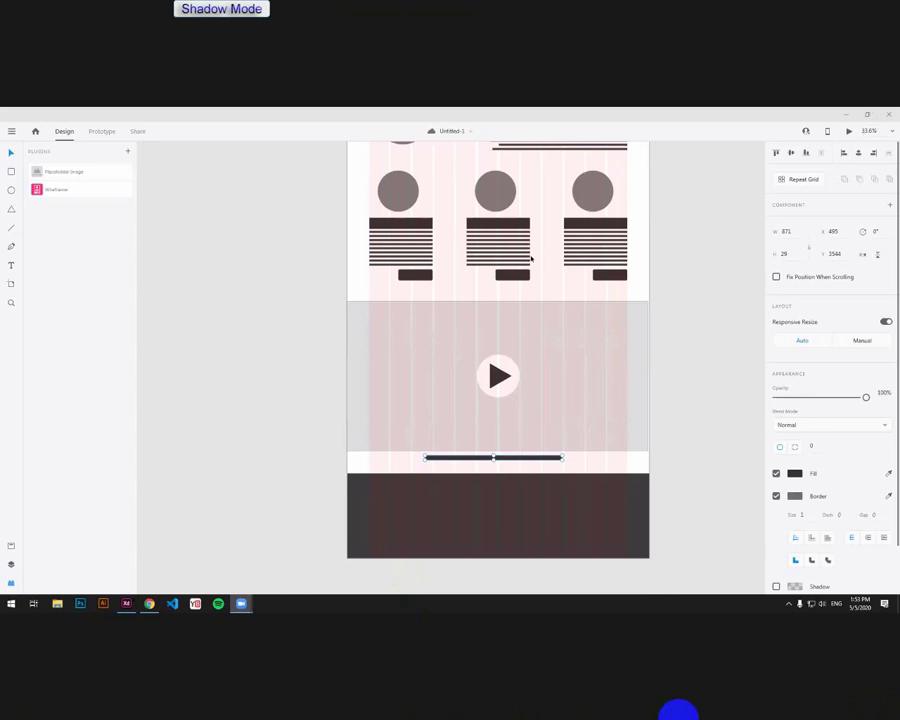
left_click(624, 289)
left_click(650, 291)
scroll(599, 263, "up", 3)
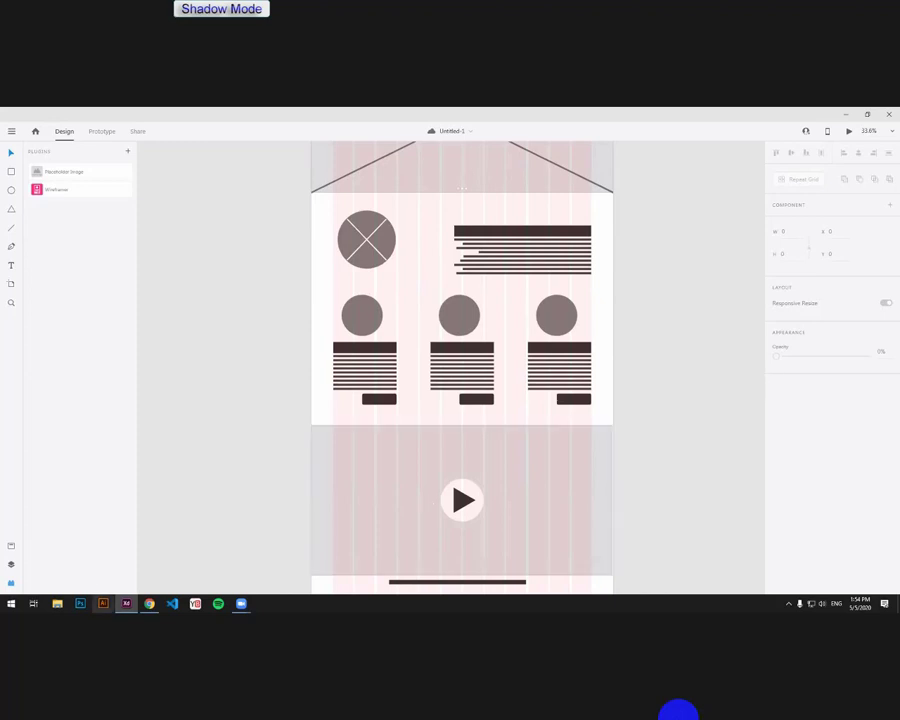
right_click(126, 603)
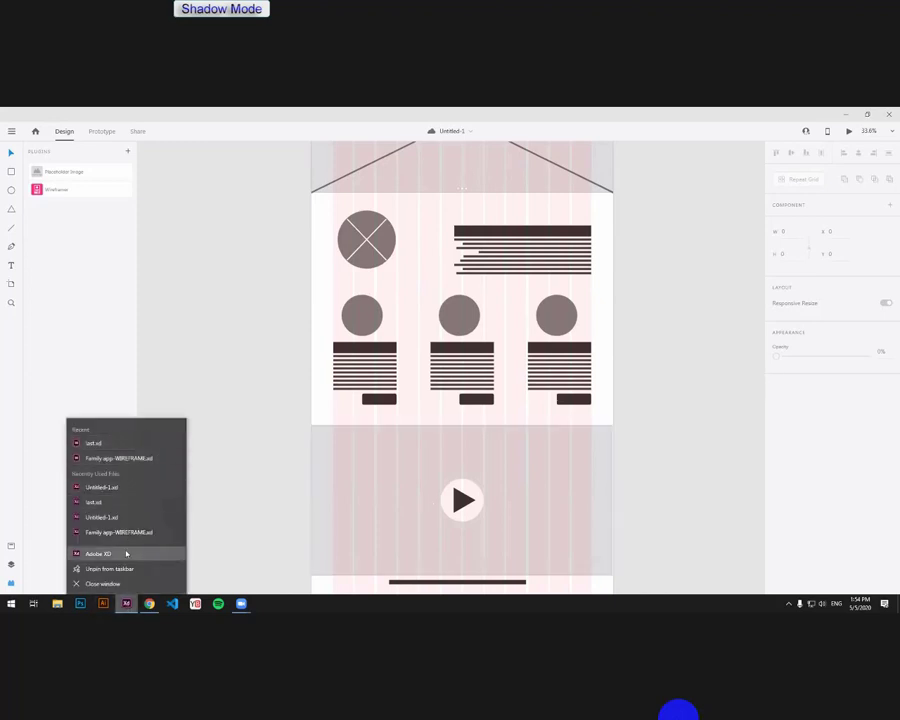
left_click(134, 558)
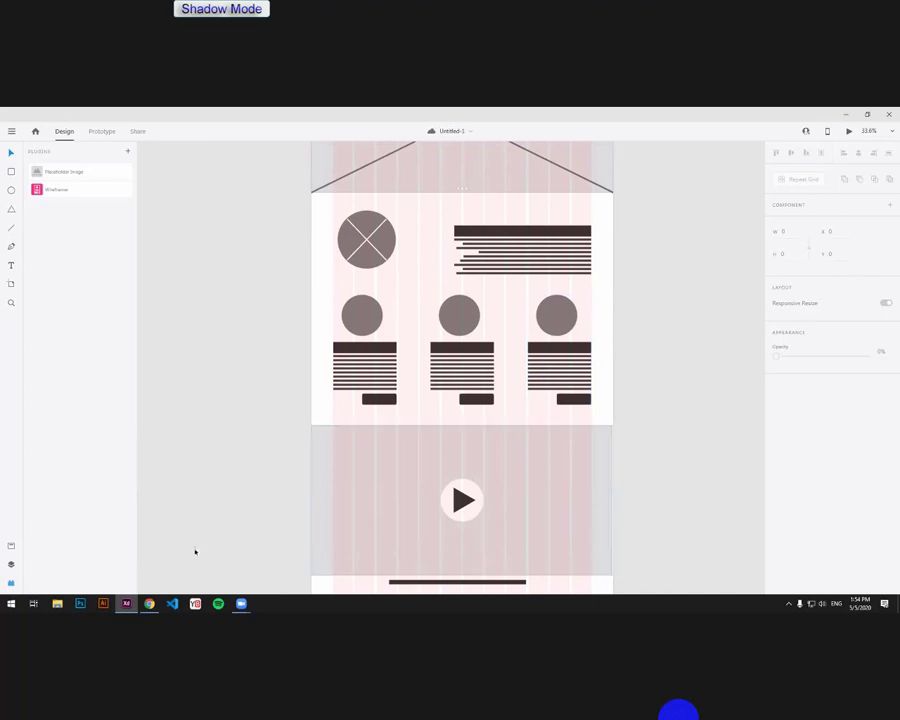
Step: Show the document's layers and draw a new artboard about 2128 × 1114 on the empty canvas beside the web page
mouse_move(126, 603)
left_click(11, 564)
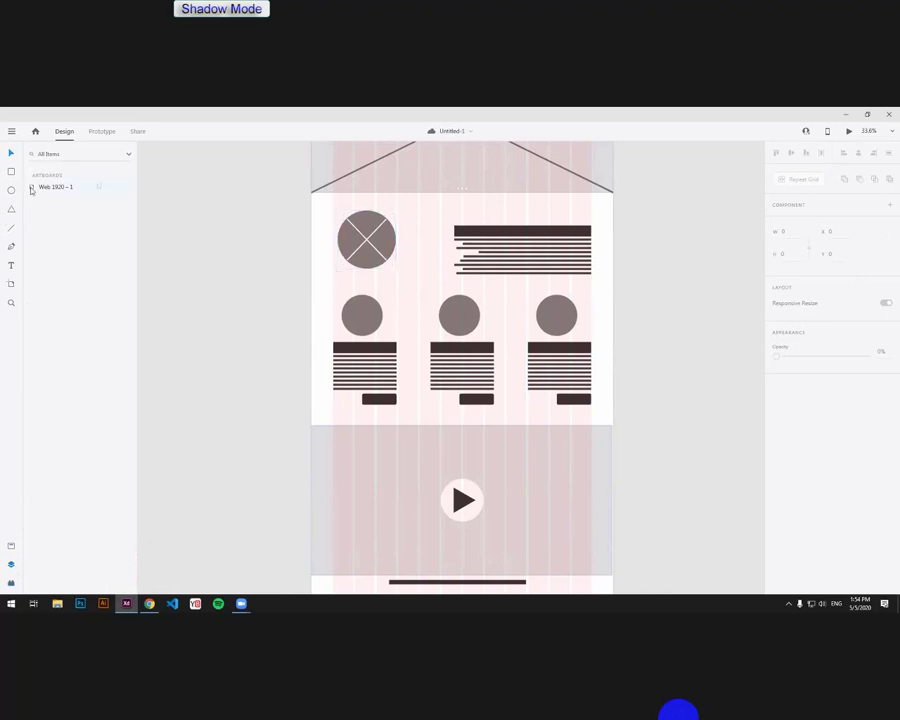
scroll(301, 235, "up", 2)
left_click_drag(671, 249, 699, 268)
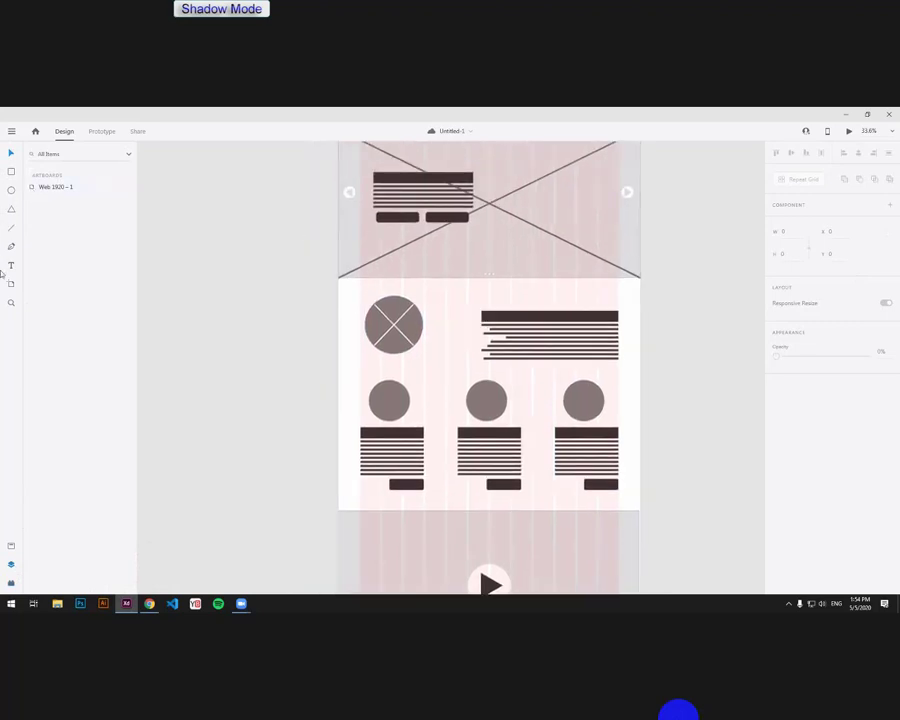
left_click(11, 284)
left_click_drag(181, 243, 560, 255)
mouse_move(482, 223)
left_mouse_down()
mouse_move(160, 391)
mouse_move(320, 378)
left_mouse_up()
left_click(6, 153)
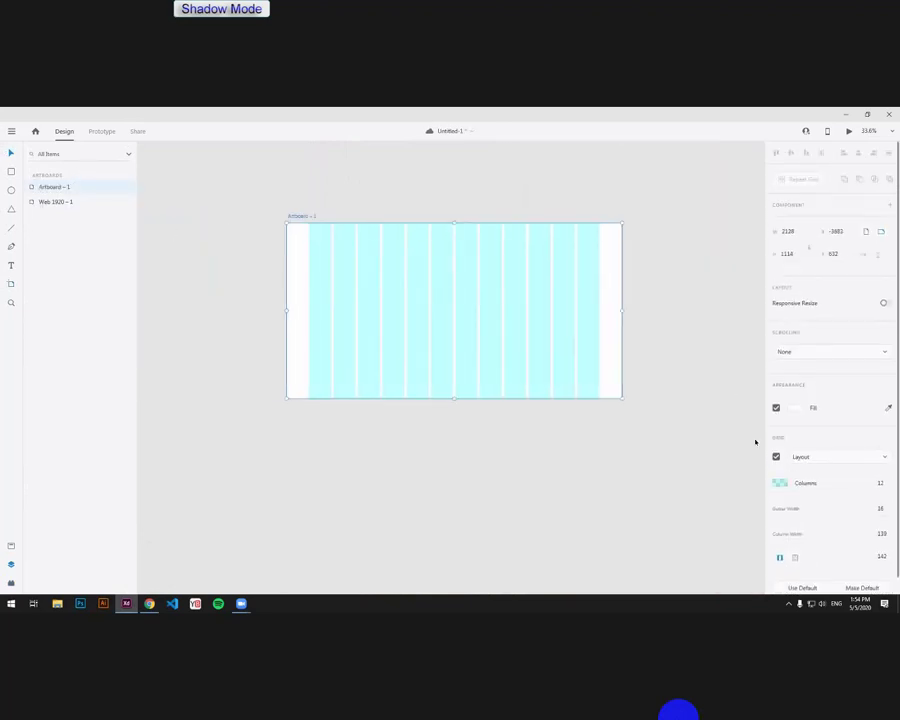
Step: Keep the new artboard's grid type as Layout and change its column colour to translucent pink
scroll(785, 555, "down", 1)
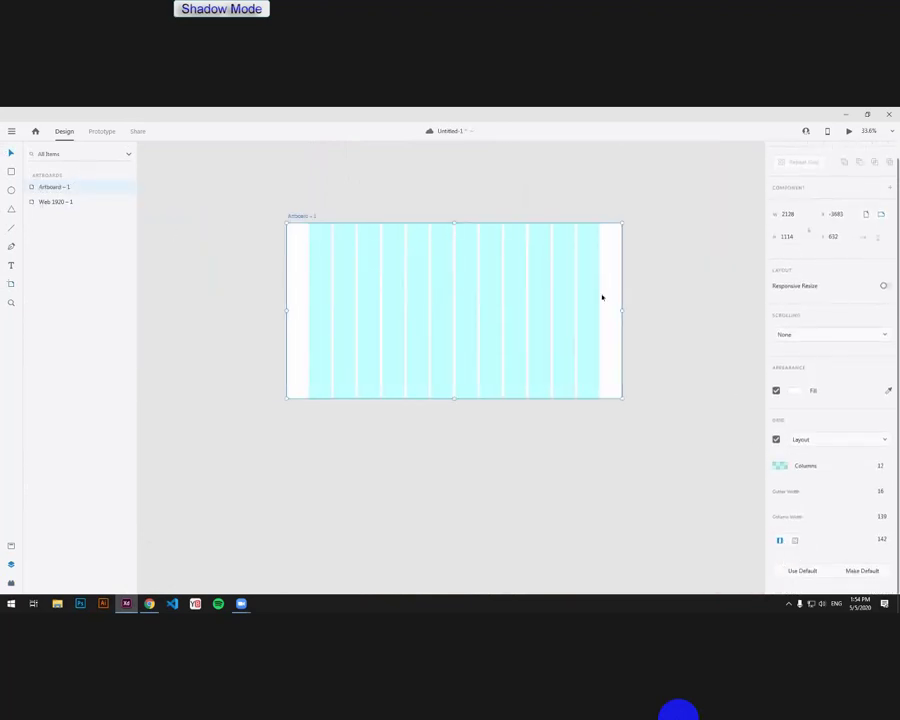
scroll(466, 253, "up", 1)
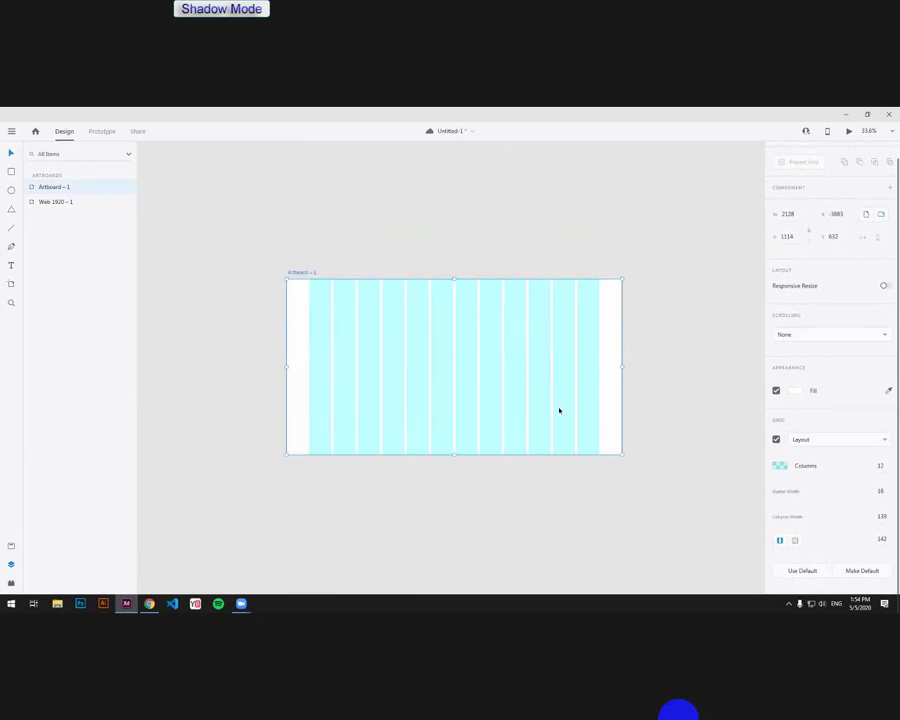
left_click(705, 433)
left_click(618, 407)
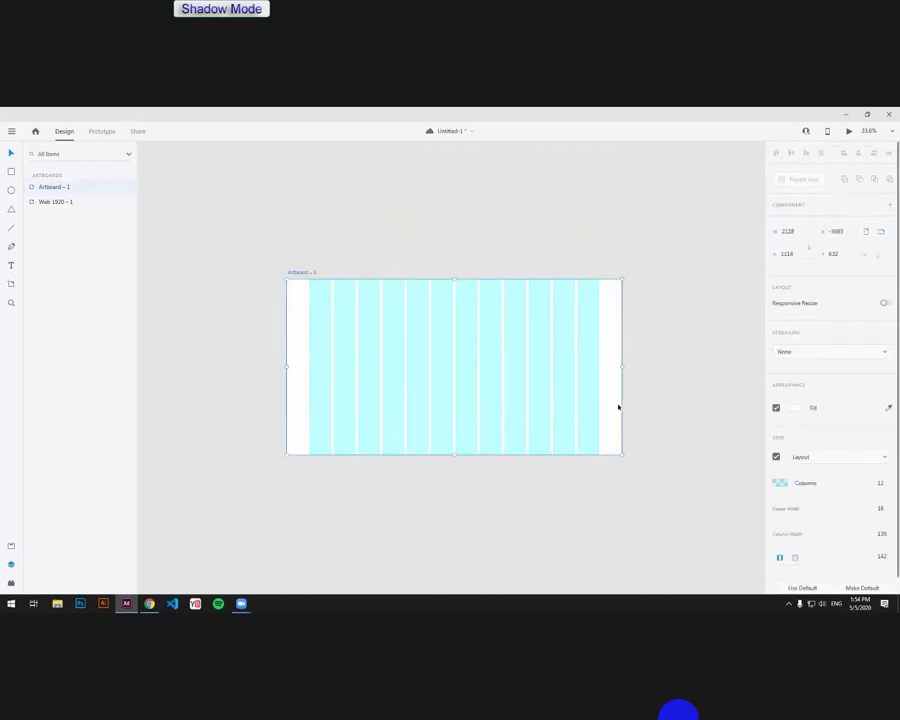
left_click(823, 457)
left_click(811, 473)
left_click(780, 483)
left_click_drag(693, 448, 719, 420)
left_click(732, 425)
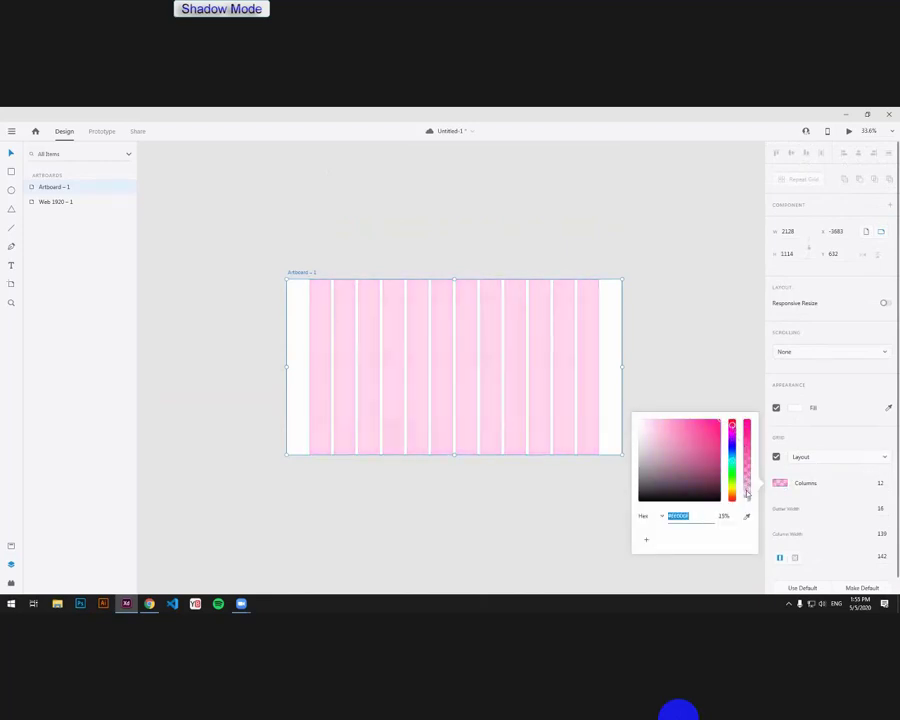
left_click(713, 379)
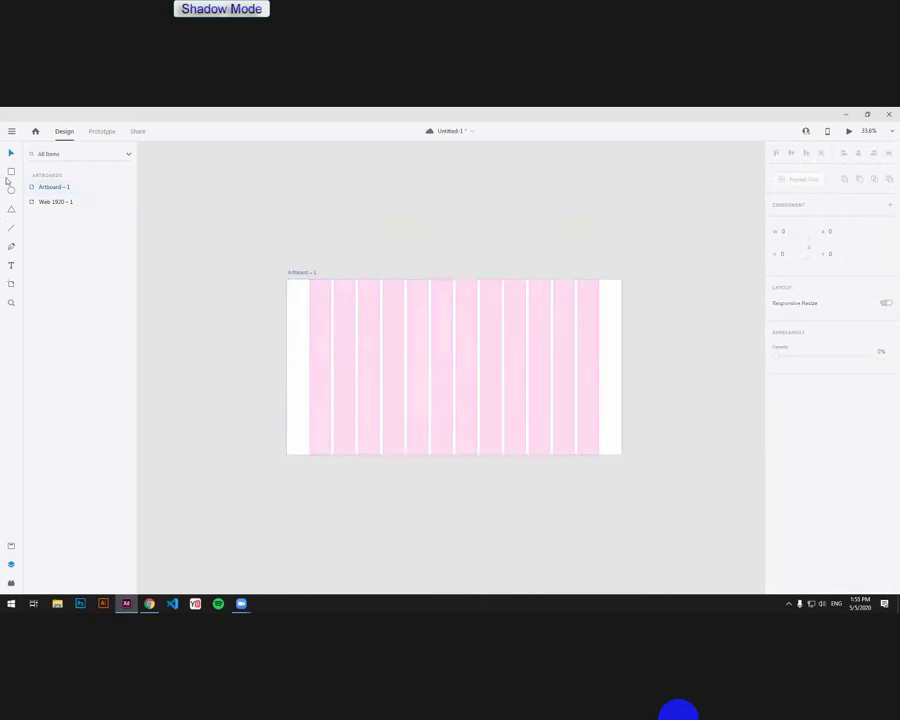
Step: Draw a rectangle about 760 × 459 on the new artboard and centre it vertically and horizontally
scroll(428, 356, "down", 1)
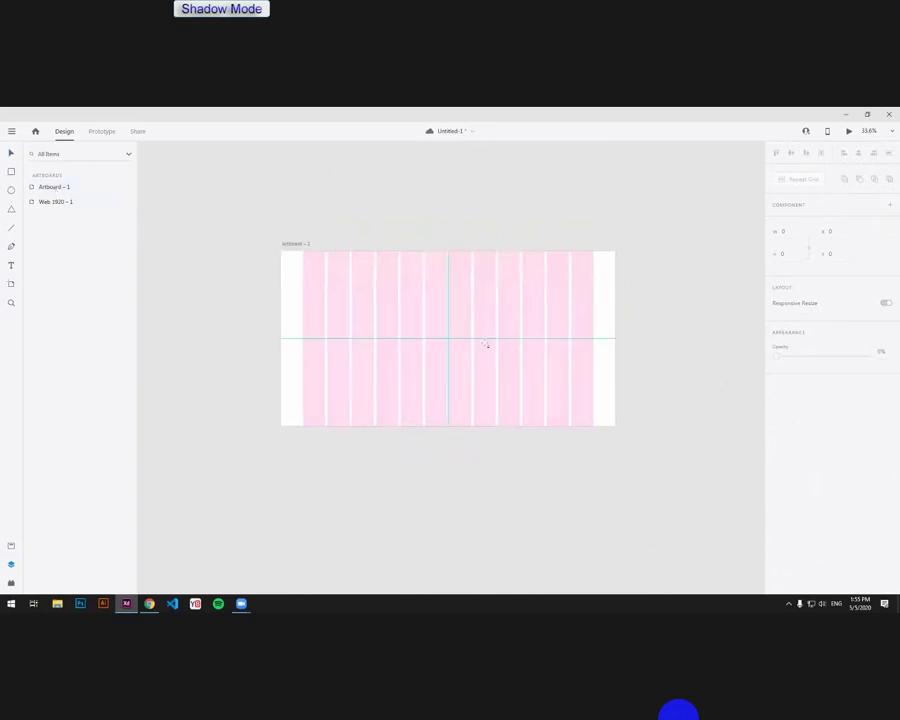
mouse_move(509, 321)
left_mouse_down()
mouse_move(410, 395)
mouse_move(389, 393)
left_mouse_up()
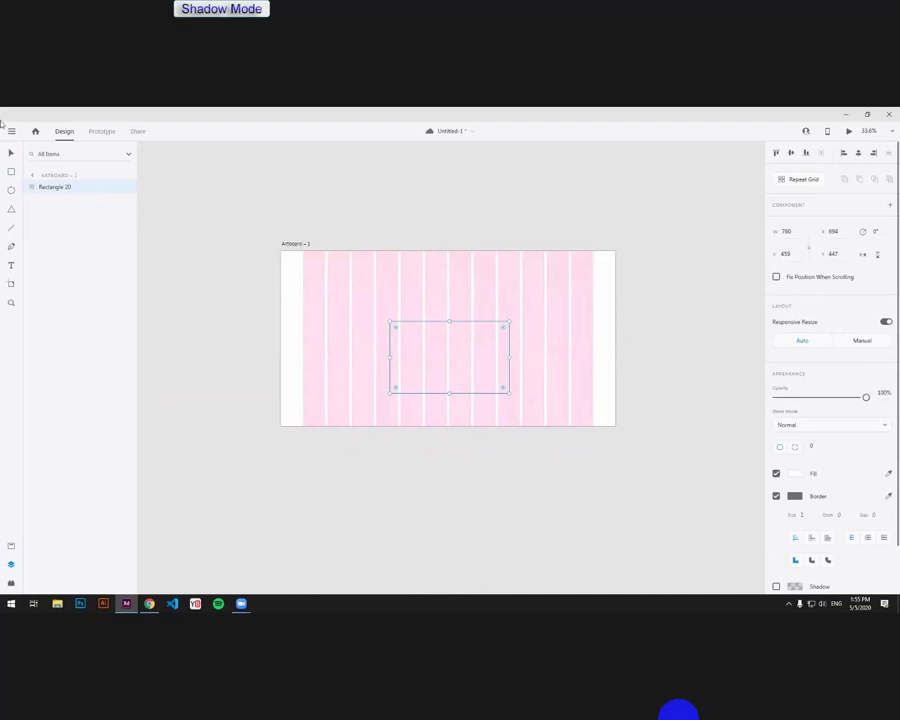
key("v")
left_click(791, 154)
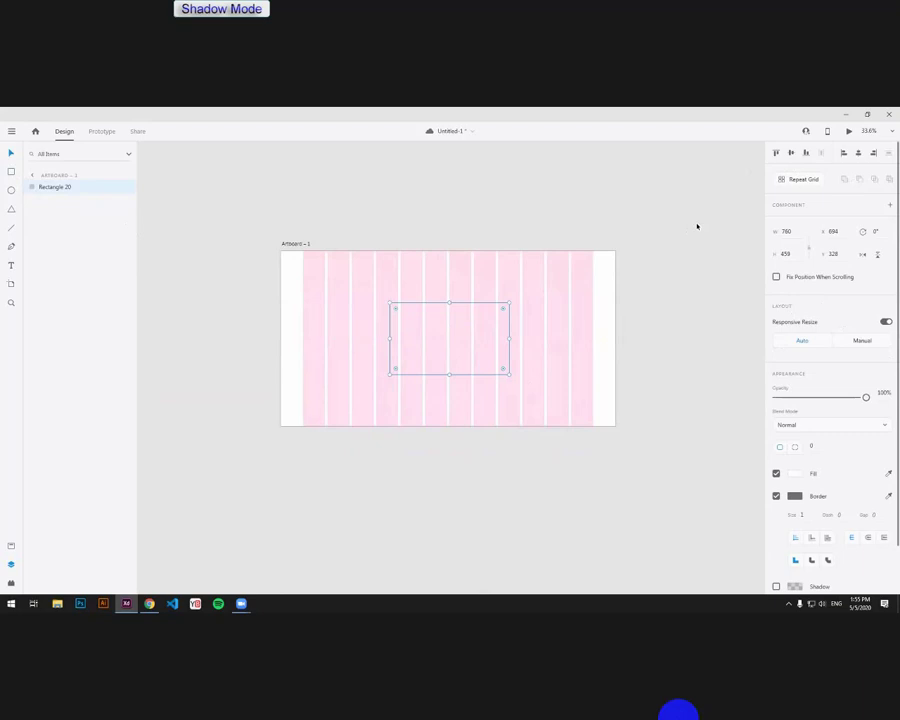
left_click(858, 153)
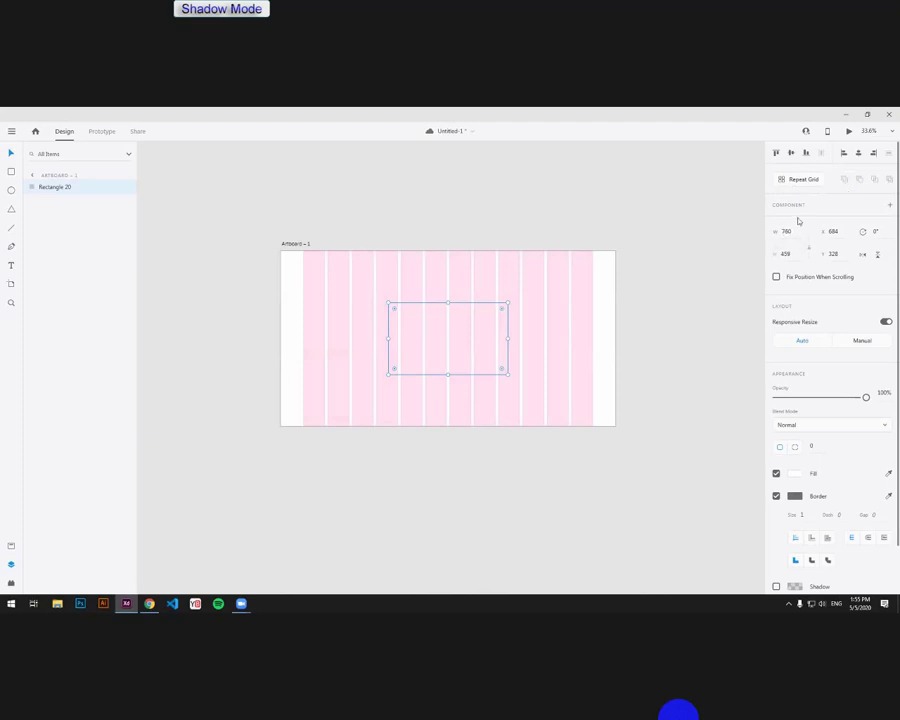
Step: Fill the centred rectangle with red and lower its opacity to about 43%
scroll(855, 356, "down", 1)
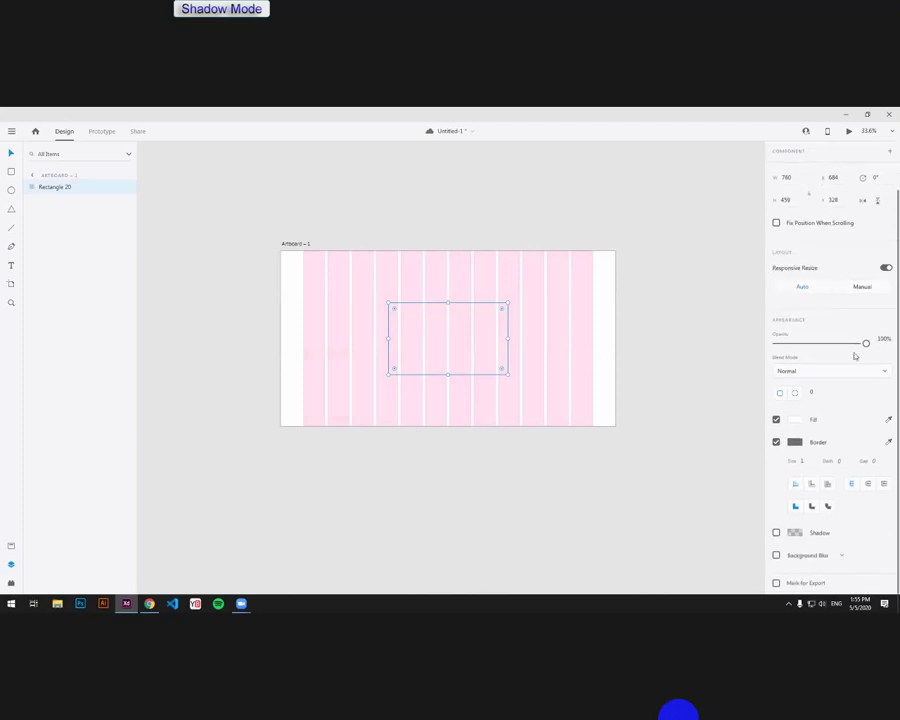
mouse_move(866, 343)
left_mouse_down()
mouse_move(840, 344)
mouse_move(866, 343)
left_mouse_up()
left_click(796, 421)
left_click_drag(699, 408, 813, 347)
left_click(821, 352)
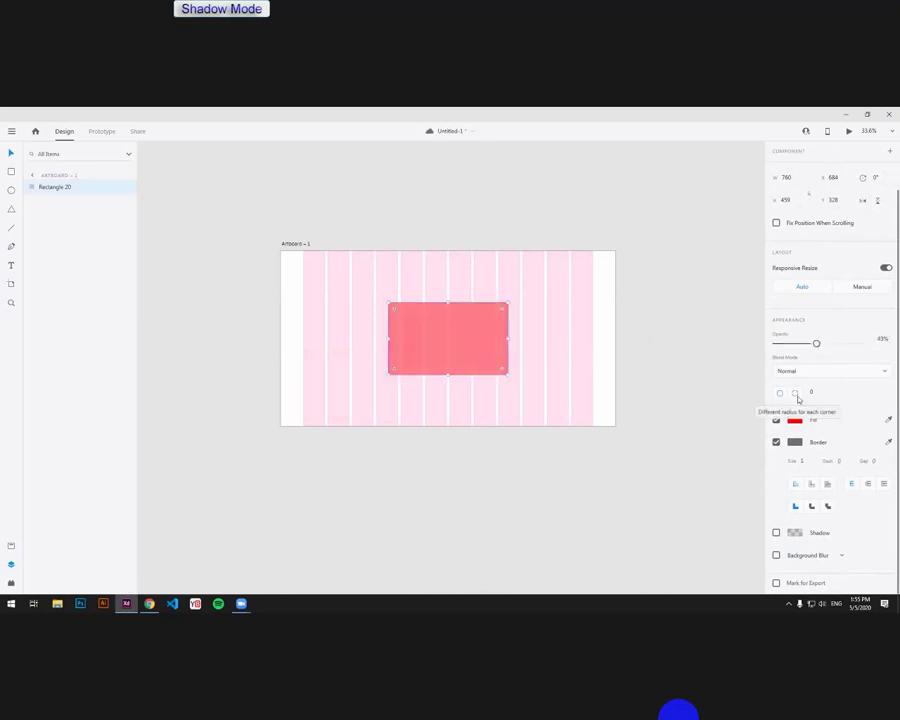
Step: Open the meeting's group chat to read the new message and close it again
mouse_move(8, 714)
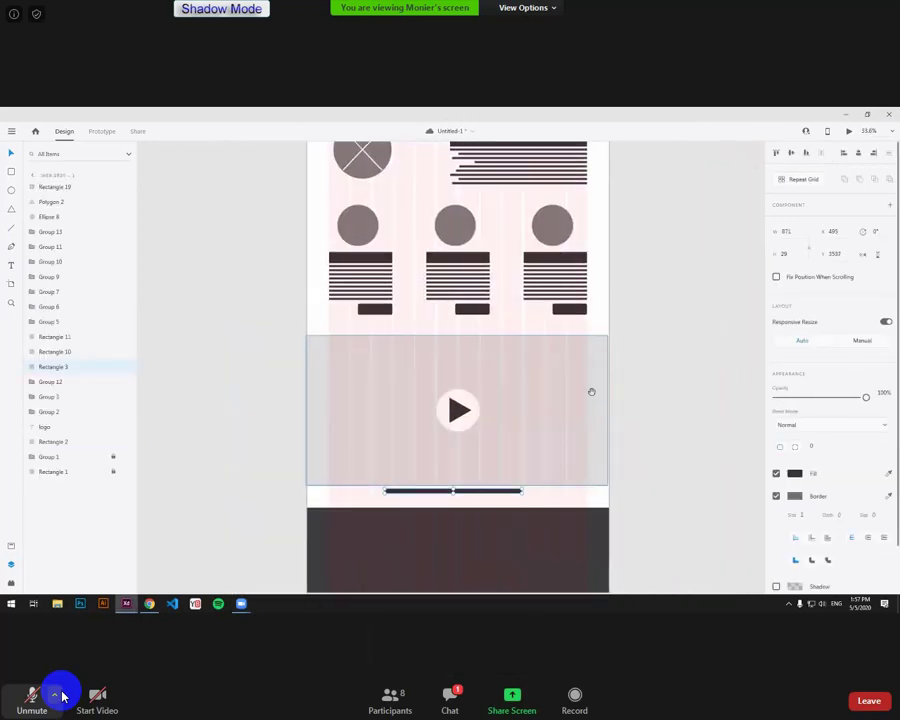
left_click(446, 703)
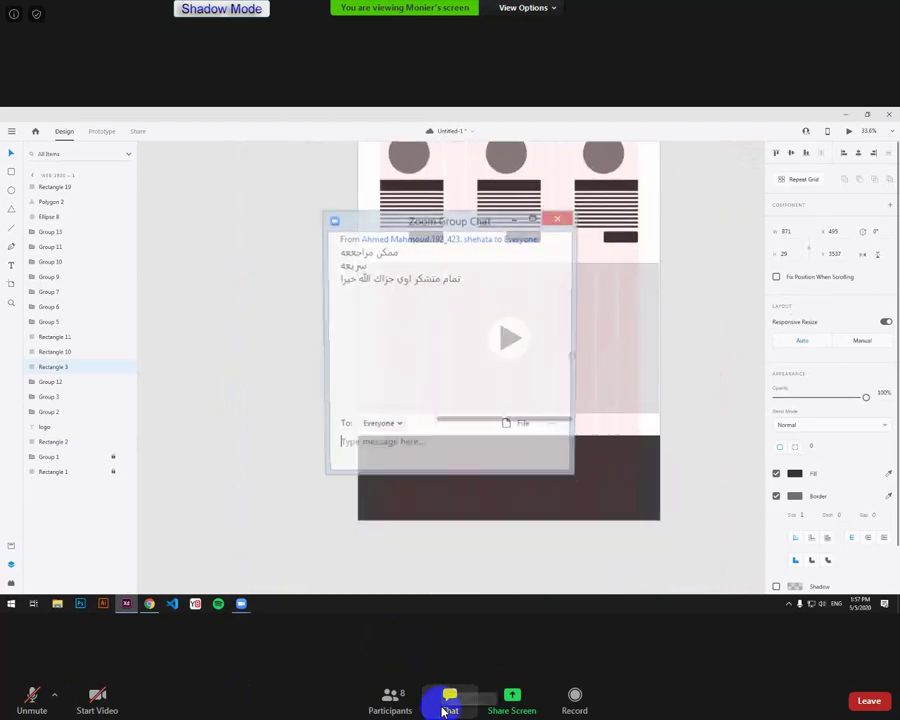
left_click(559, 218)
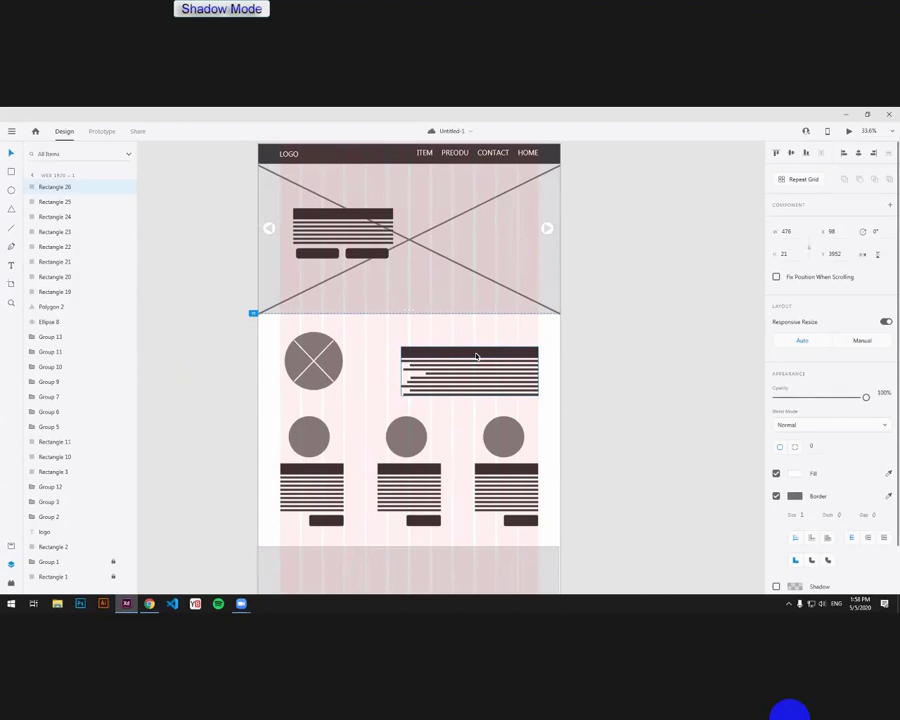
Step: Vary the lengths of the thin white text lines in the dark footer so their right ends are uneven
scroll(442, 454, "down", 5)
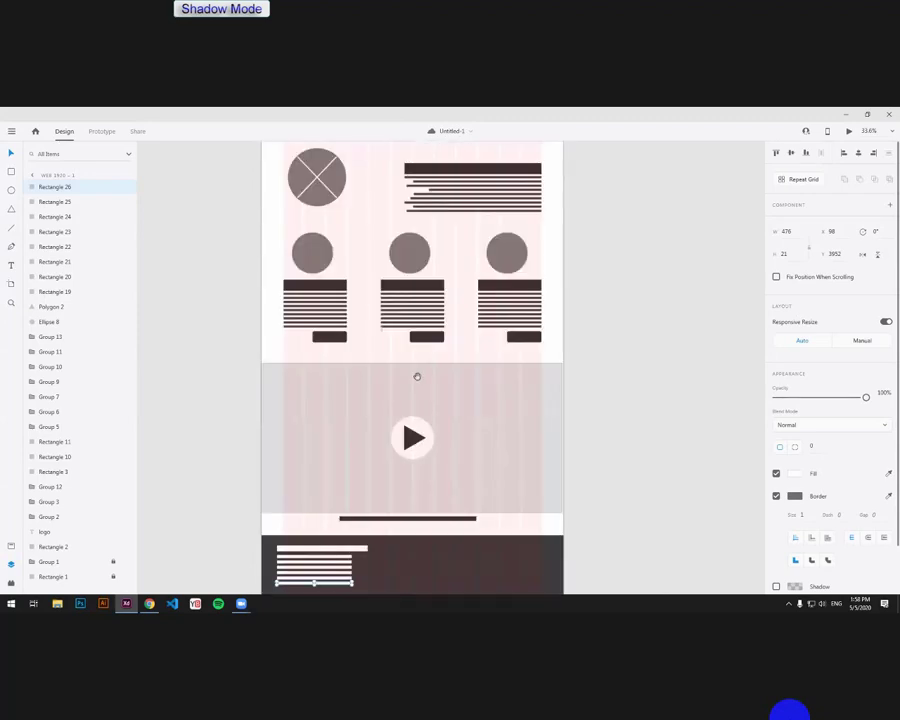
left_click_drag(476, 380, 488, 340)
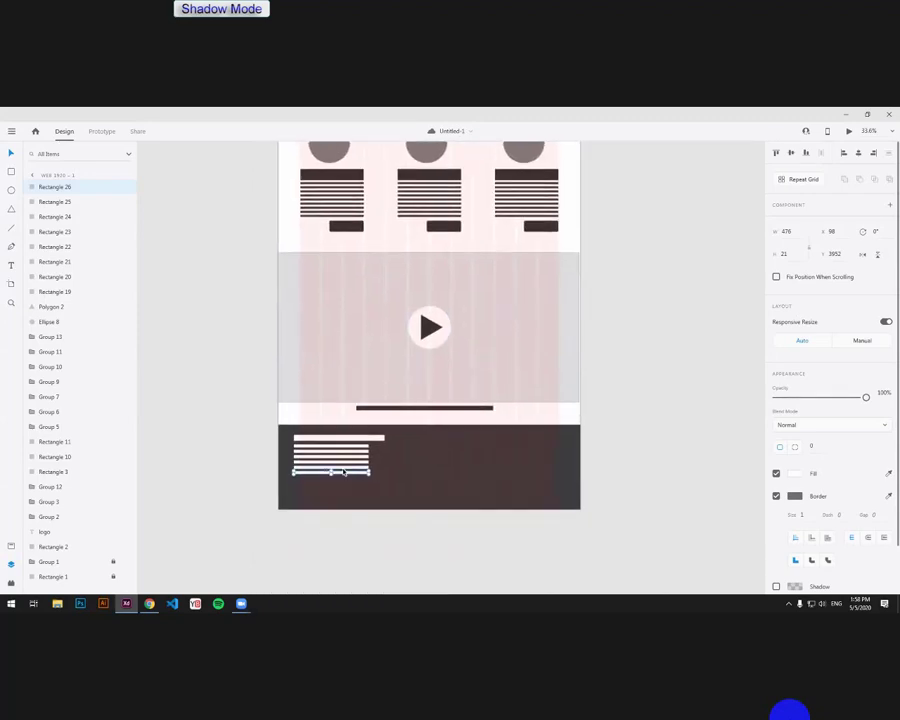
scroll(340, 470, "up", 4)
left_click(364, 408)
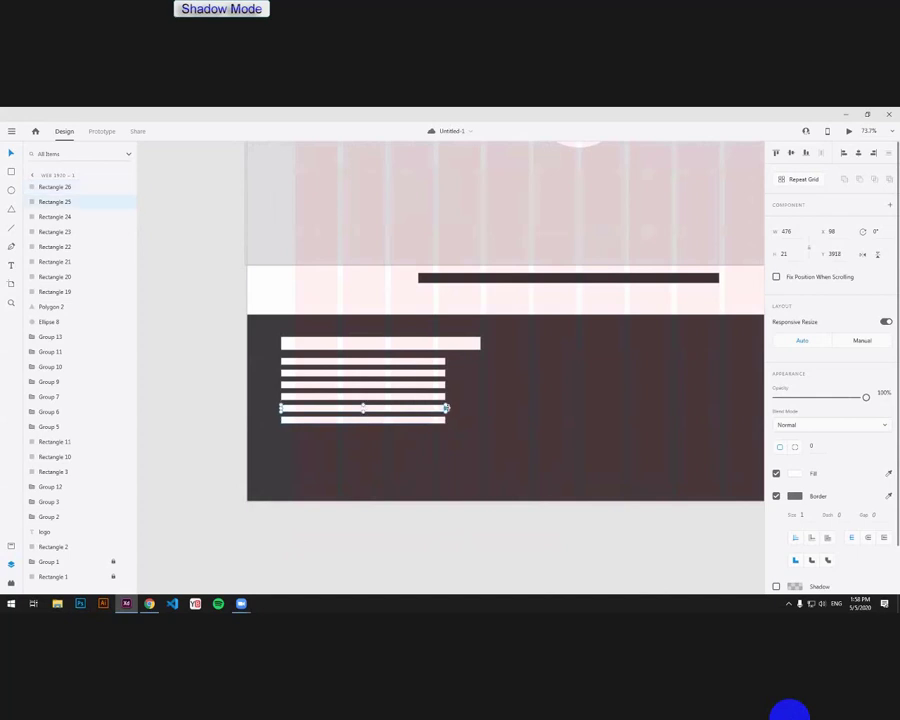
left_click(440, 396)
left_click_drag(439, 408, 438, 396)
left_click(441, 385)
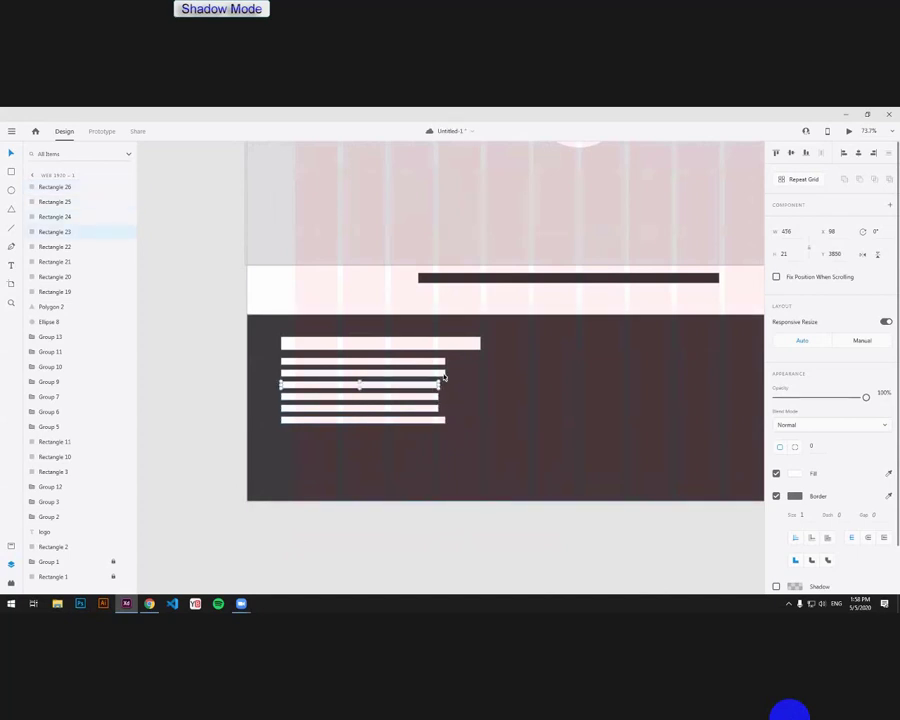
left_click(440, 372)
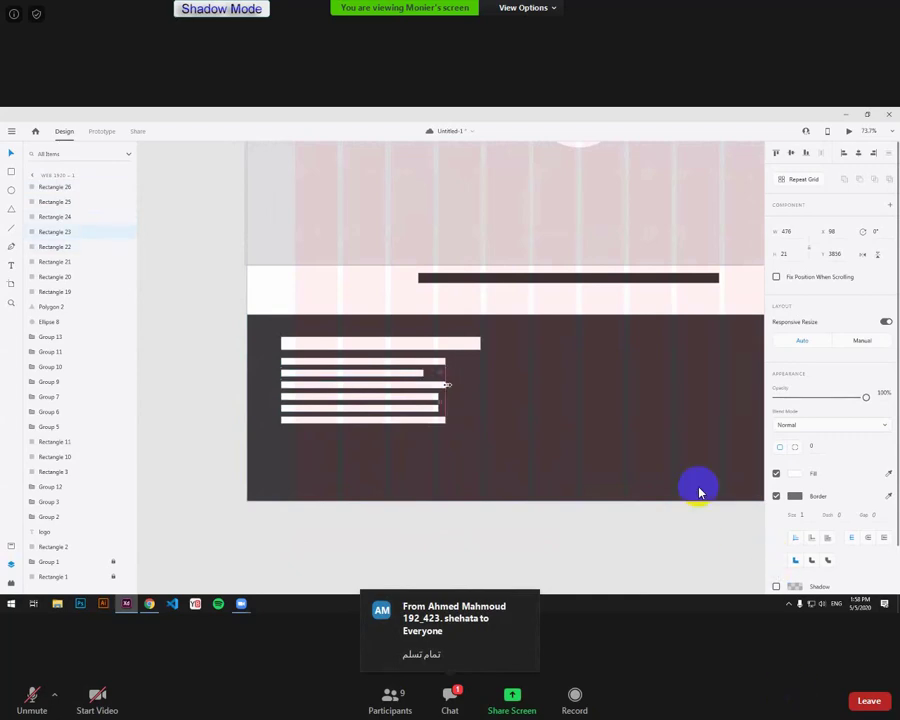
Step: Leave the full-screen meeting view to look through the participant list and group chat, and return to full screen
double_click(697, 489)
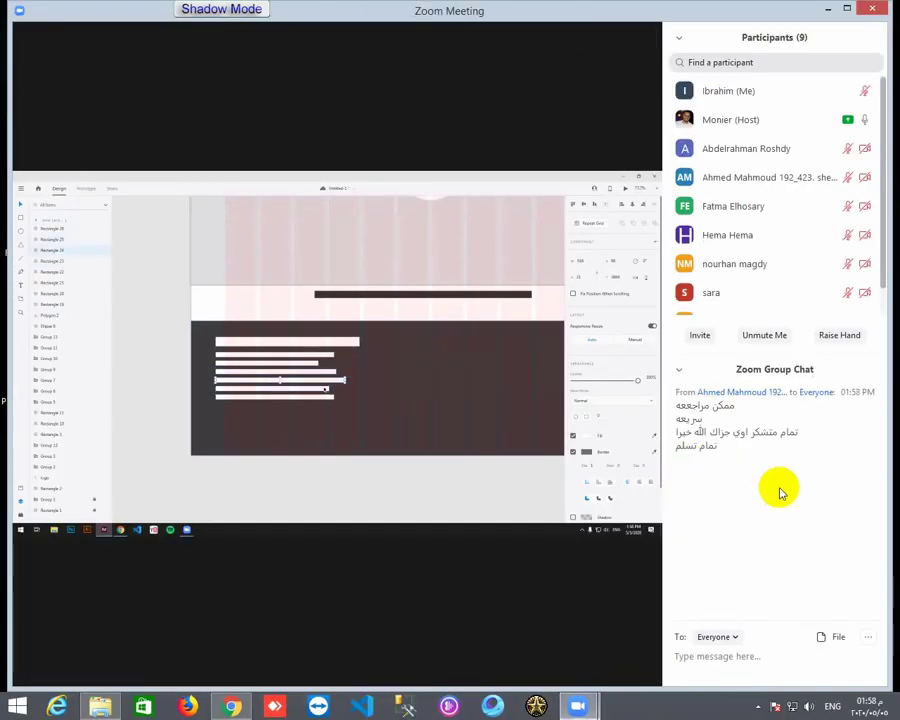
left_click_drag(881, 249, 882, 270)
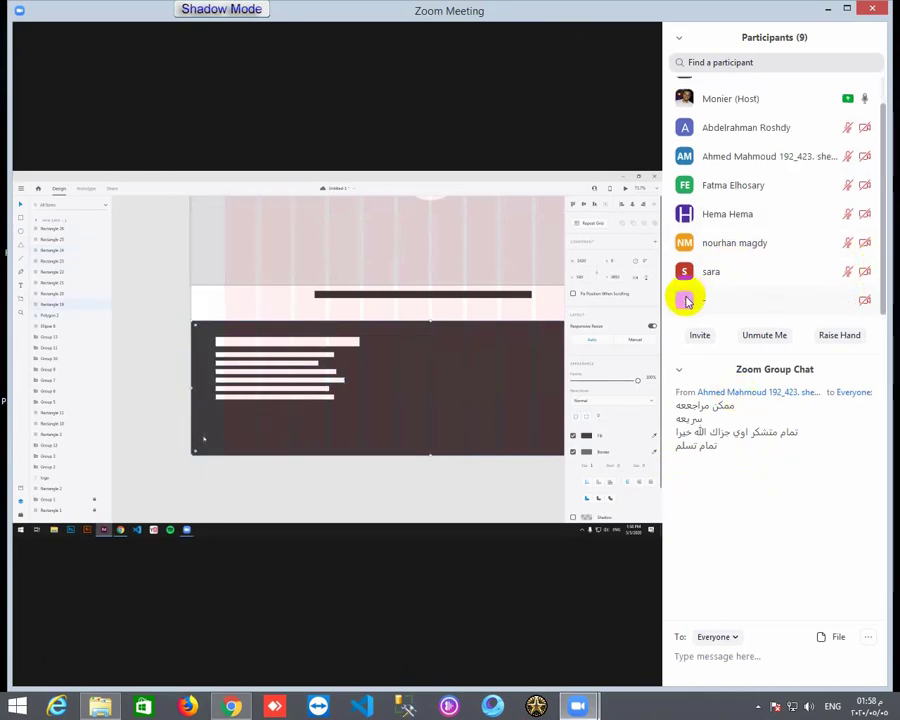
left_click_drag(881, 278, 883, 252)
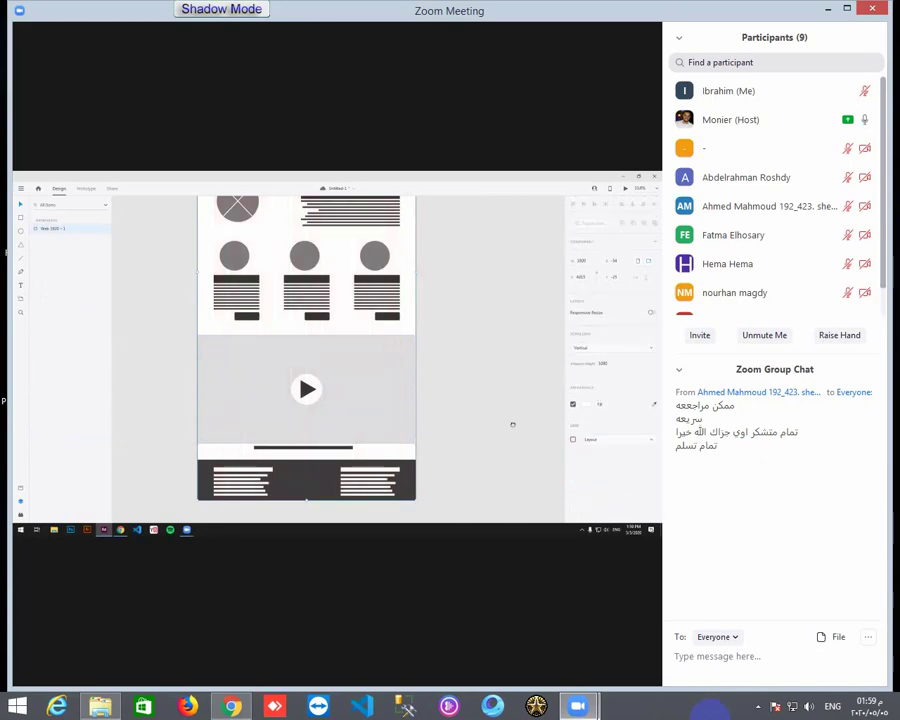
double_click(350, 476)
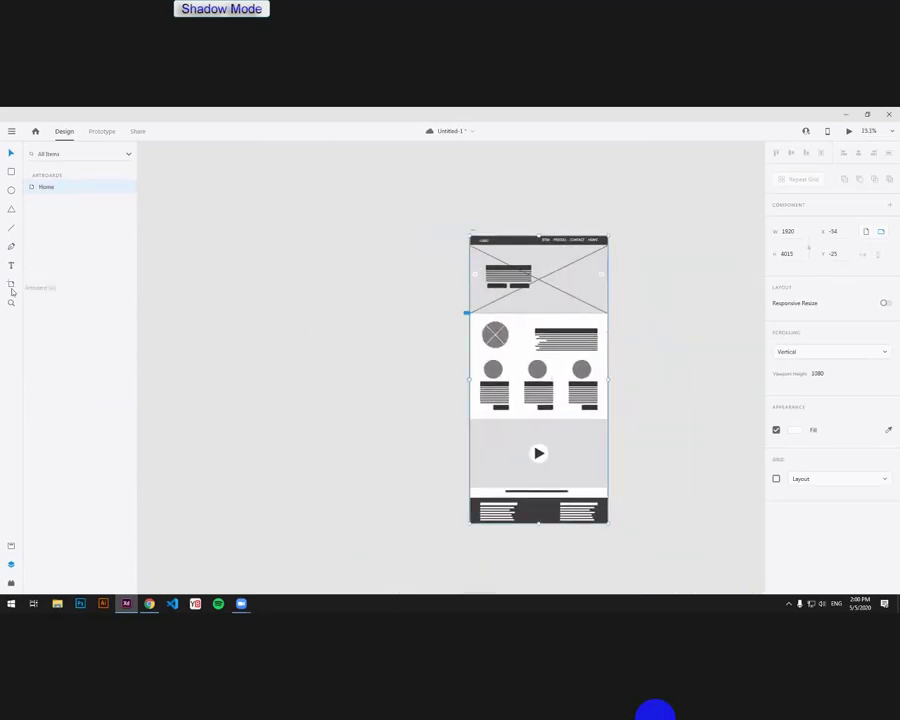
Step: Set the border size of the tall rectangle on the gallery artboard to 3
left_click(351, 300)
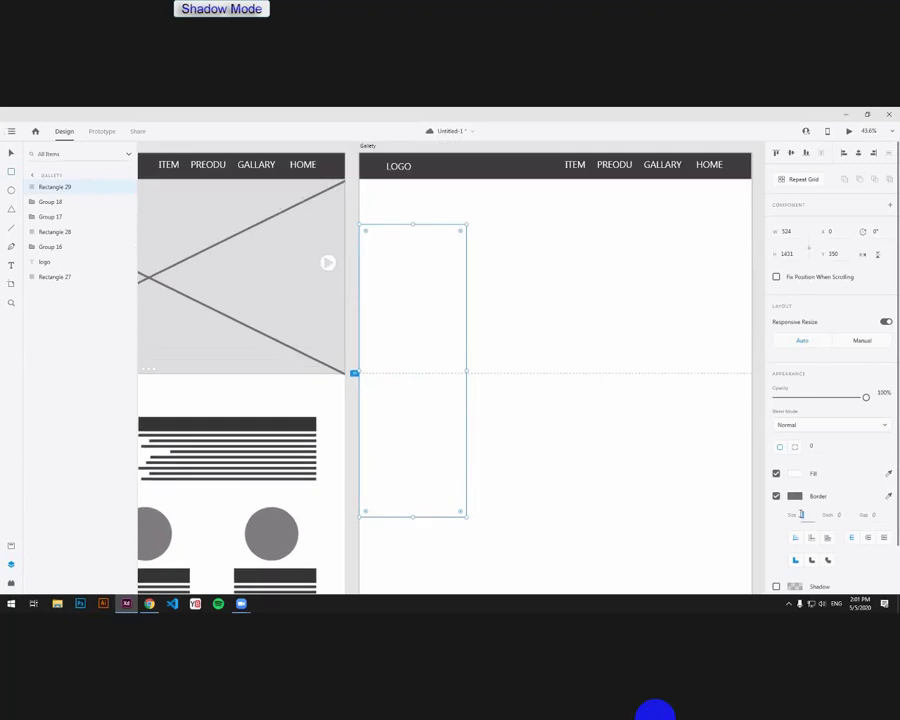
left_click(802, 514)
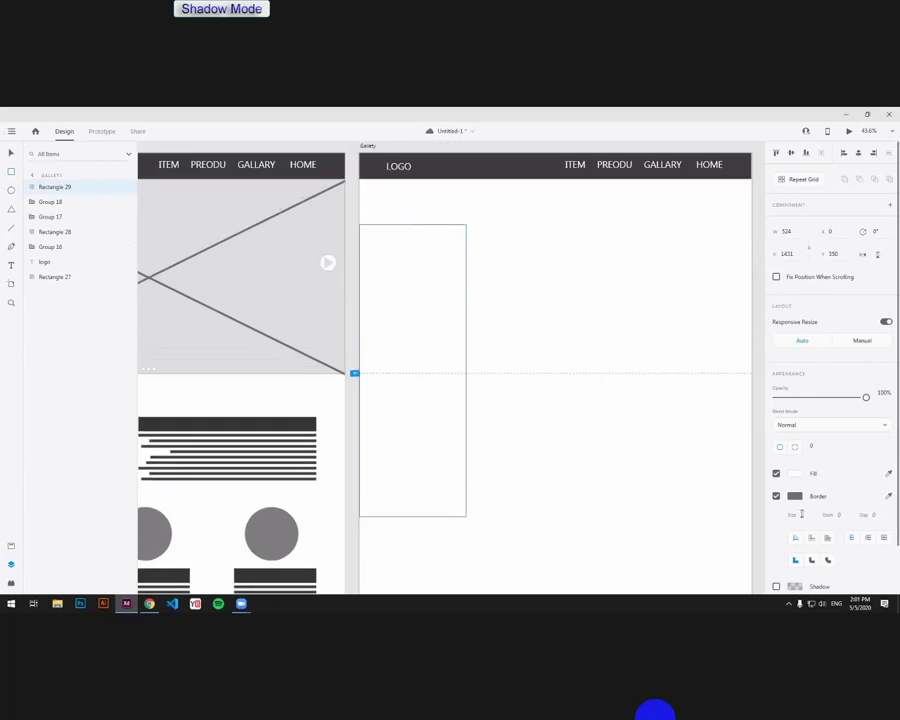
left_click(10, 152)
left_click(478, 325)
left_click_drag(465, 308, 466, 306)
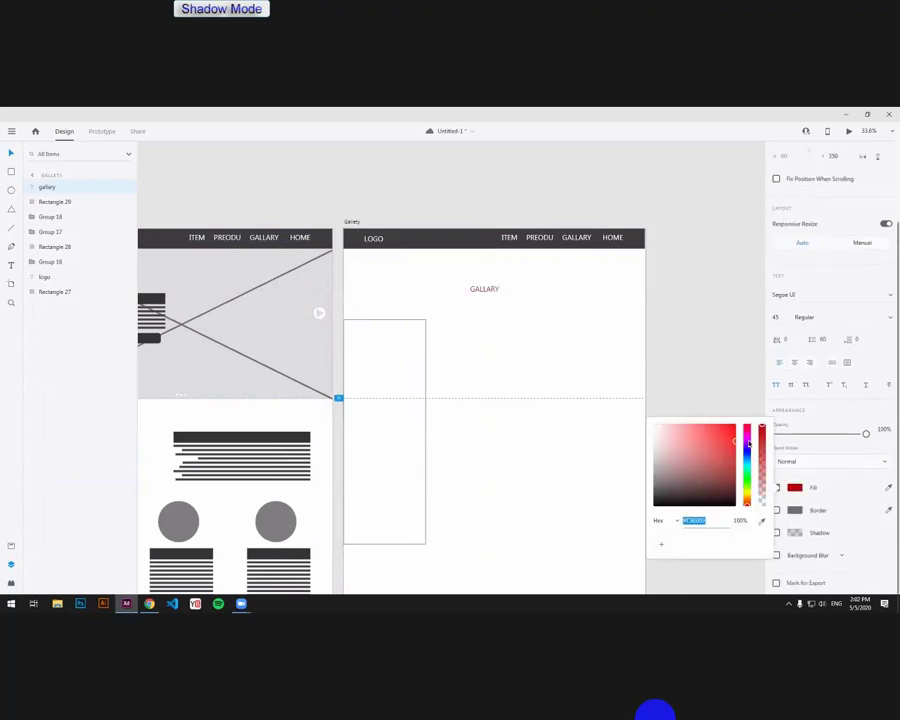
Step: Enlarge the GALLARY heading to size 174 and position it above the tall rectangle
left_click_drag(484, 294, 514, 290)
left_click(444, 343)
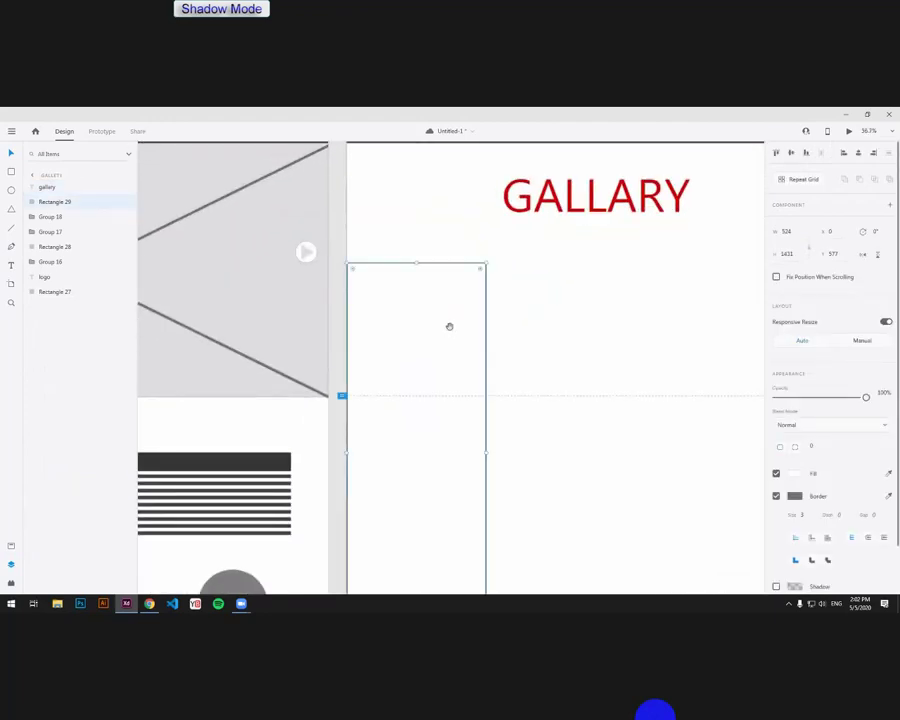
left_click_drag(449, 326, 397, 383)
mouse_move(541, 267)
left_mouse_down()
mouse_move(550, 263)
mouse_move(526, 276)
left_mouse_up()
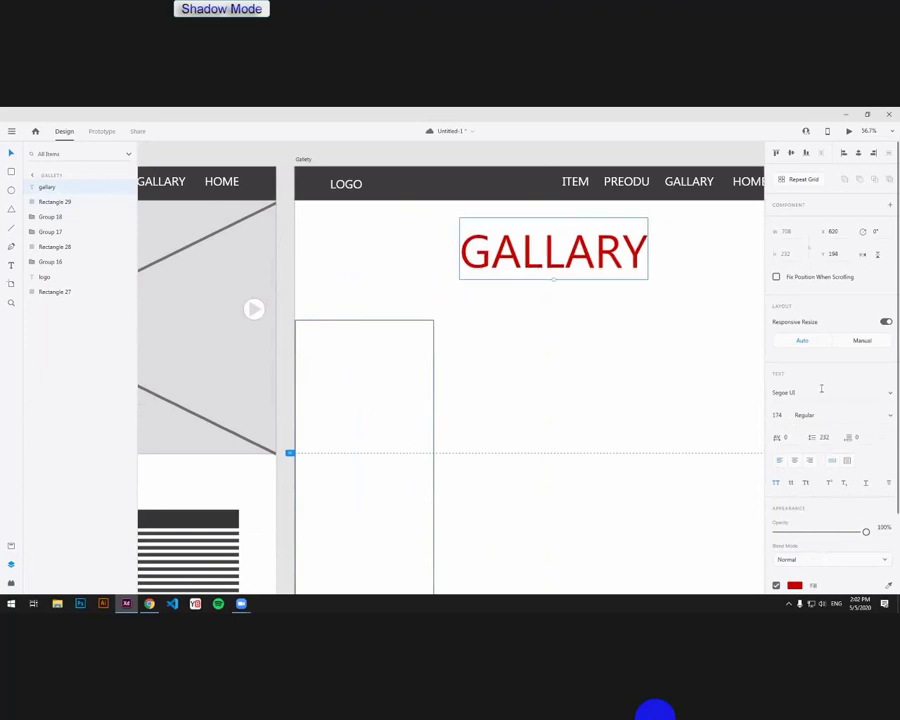
Step: Set the GALLARY heading's font to Arial with the Black style
left_click(821, 389)
left_click(827, 400)
type("Arial")
key("Return")
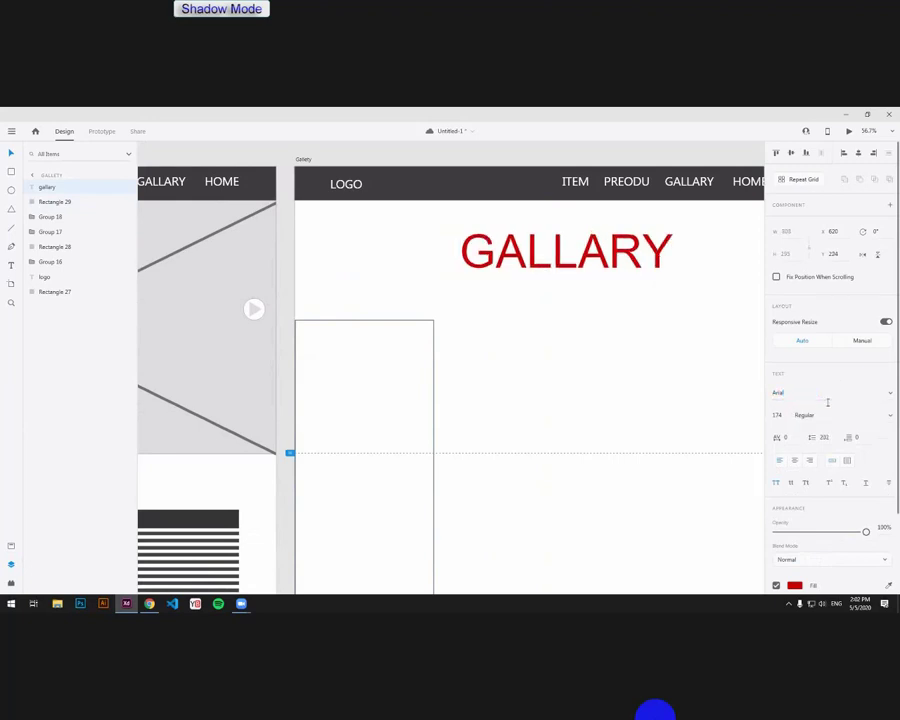
left_click(829, 416)
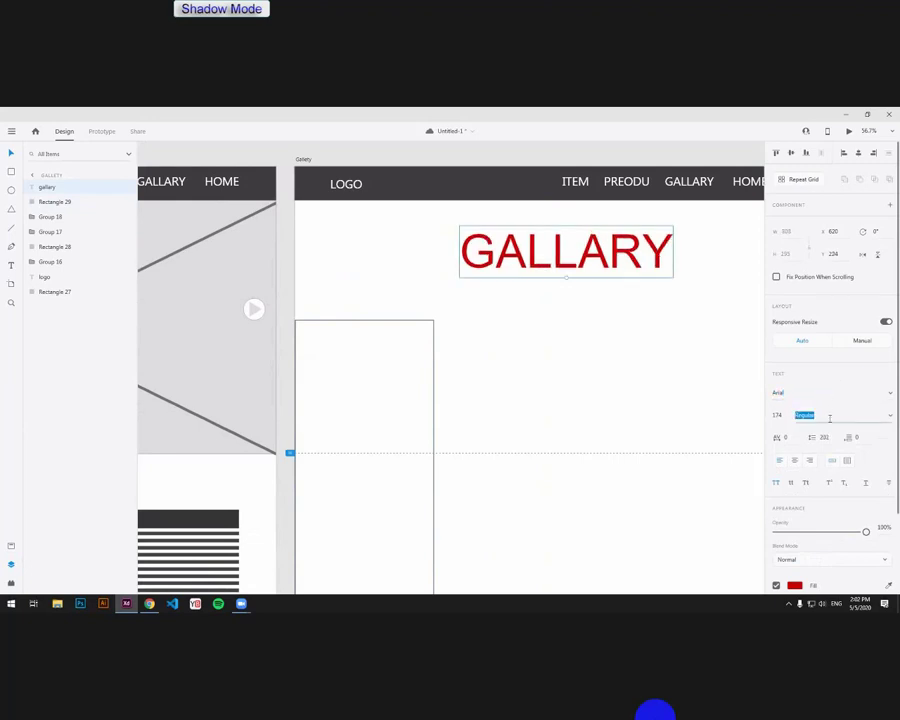
left_click(891, 418)
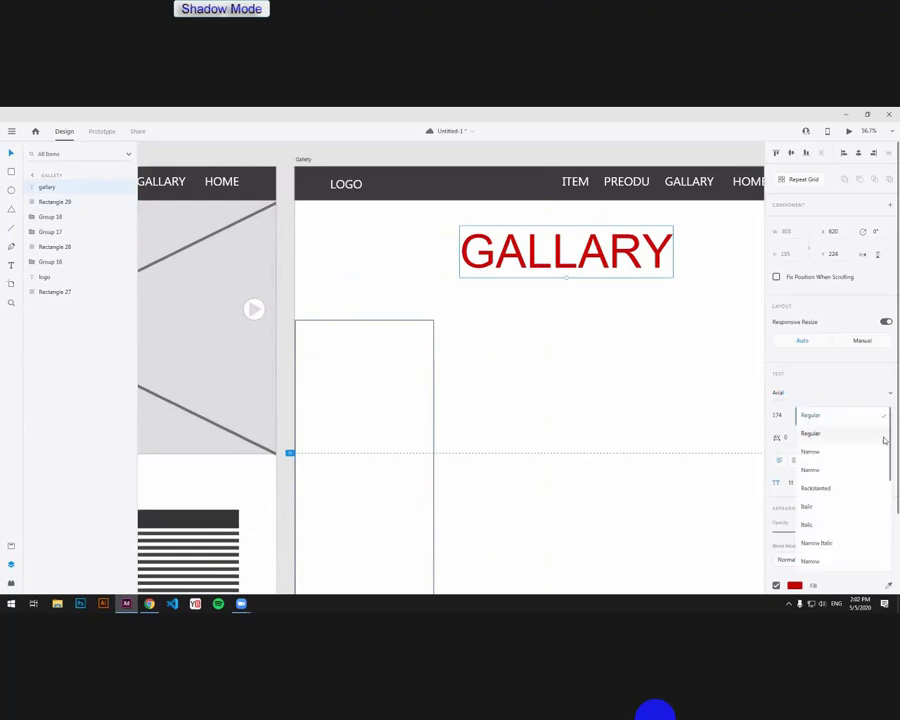
scroll(843, 500, "down", 1)
scroll(833, 545, "down", 5)
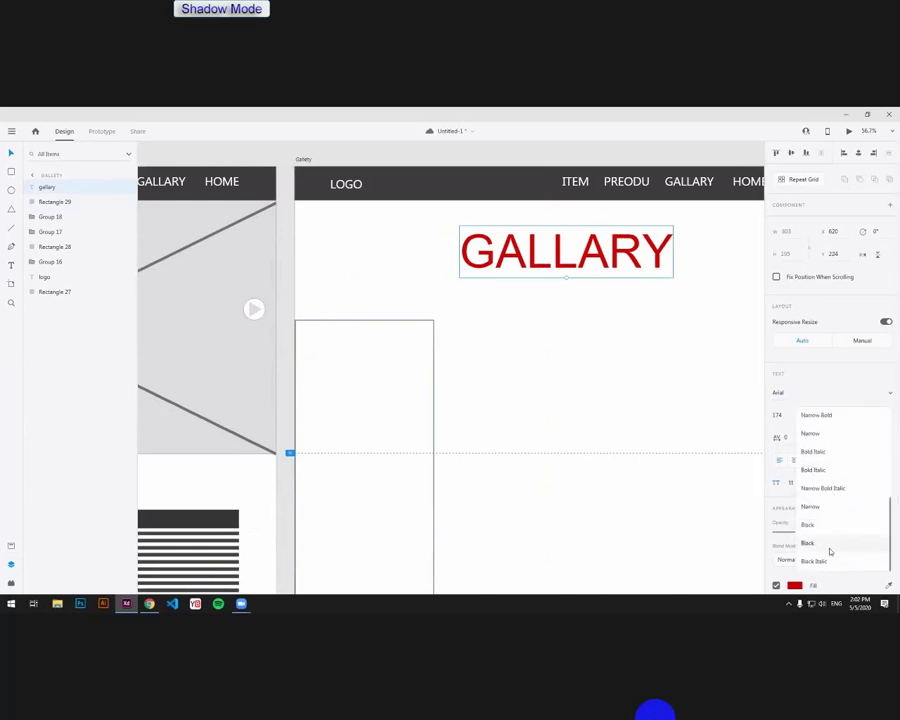
left_click(829, 551)
scroll(600, 360, "right", 3)
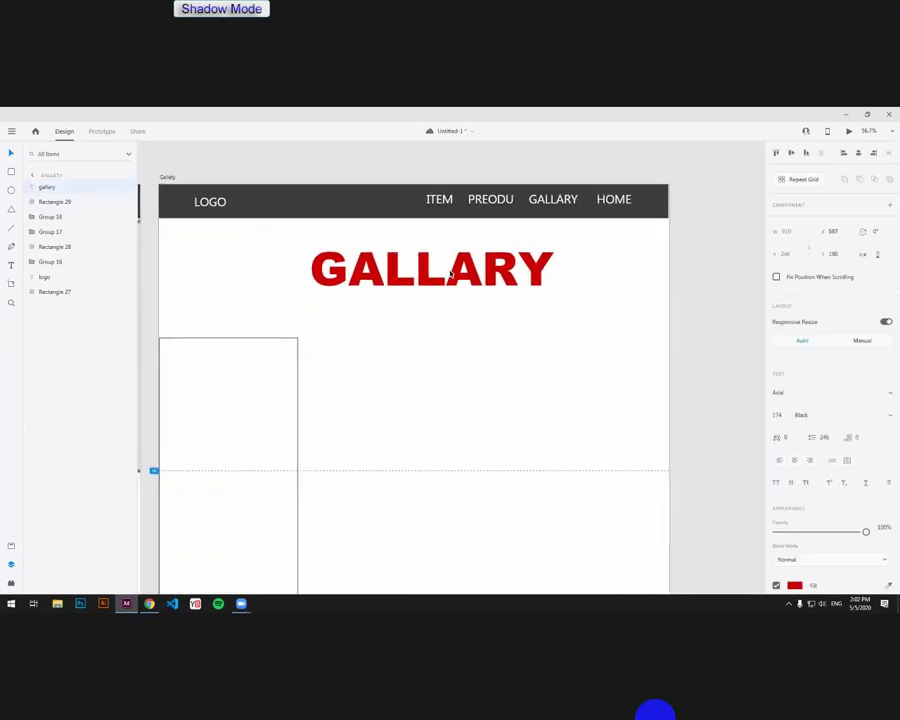
Step: Recolour the GALLARY heading with the dark tone sampled from the header bar and shift it slightly left
key("i")
left_click(376, 207)
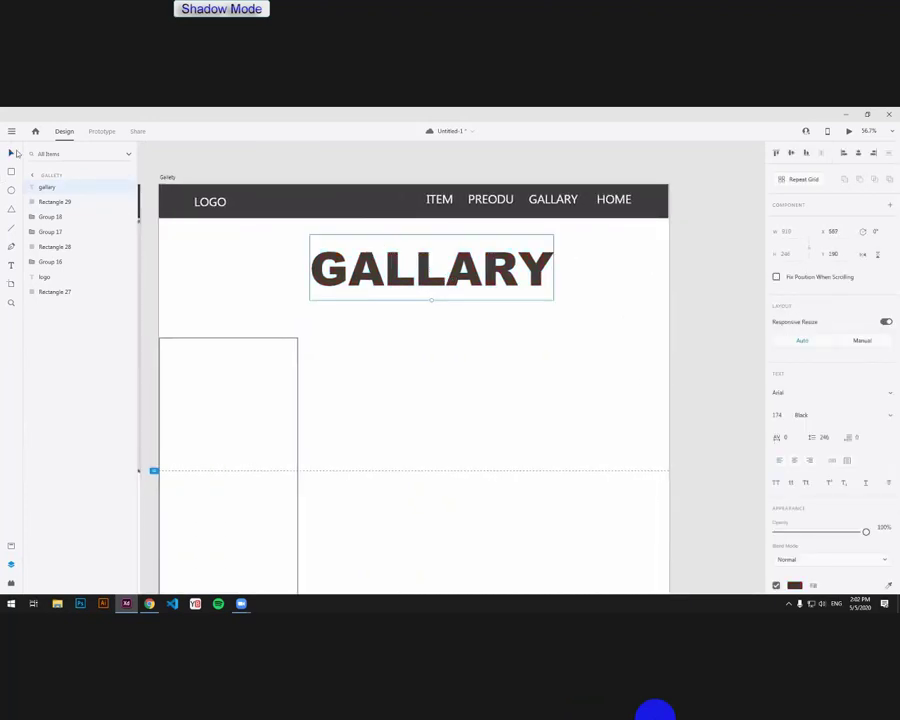
left_click_drag(442, 271, 432, 271)
left_click(260, 250)
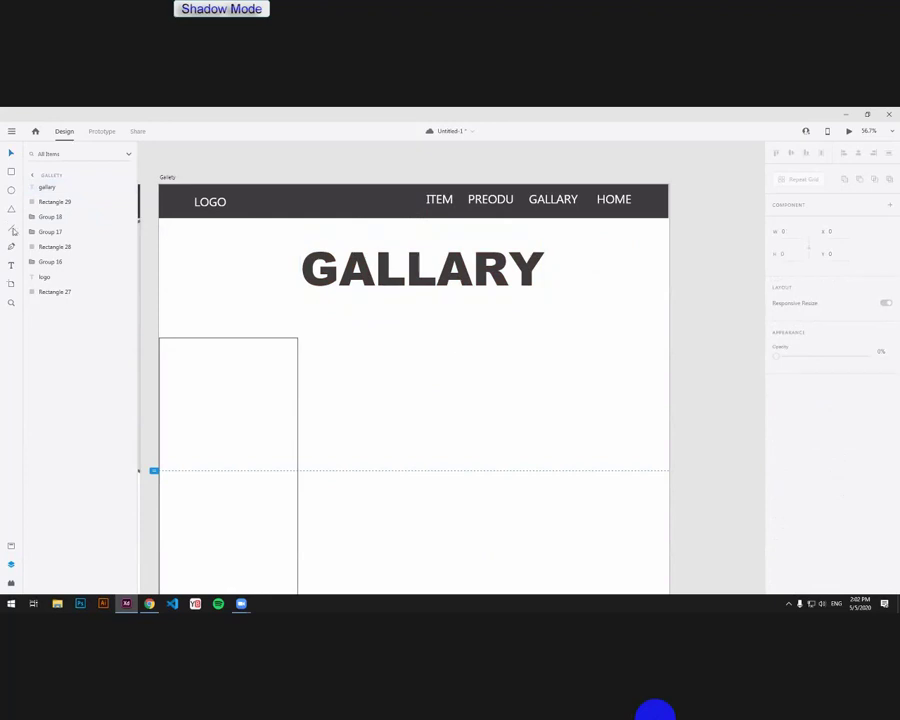
Step: Draw a horizontal line about 519 wide beneath the GALLARY heading and set its border size to 5
left_click_drag(476, 310, 344, 302)
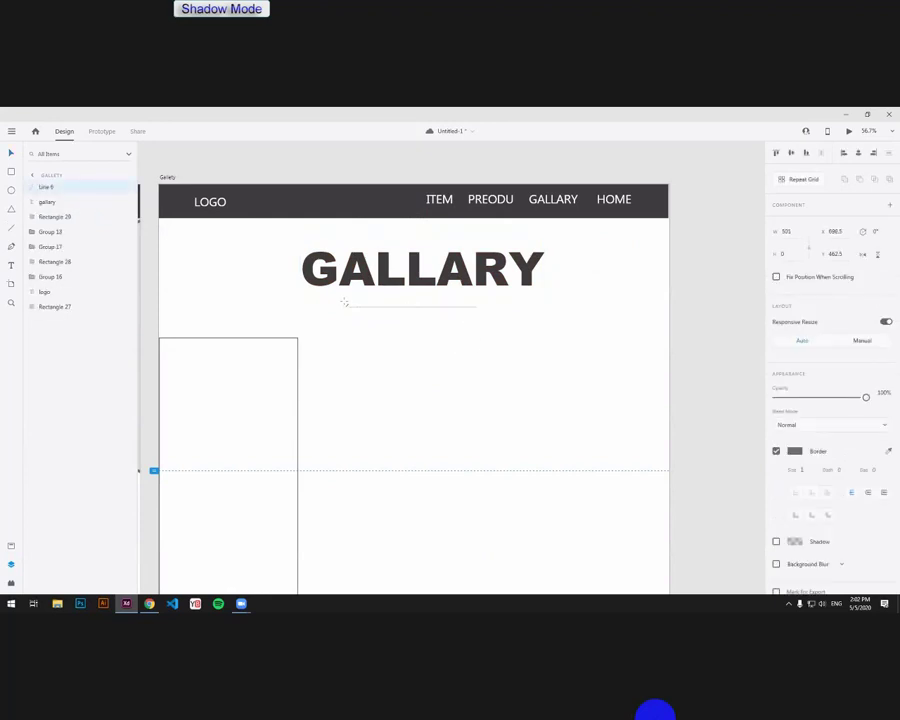
left_click(804, 469)
type("2")
key("Return")
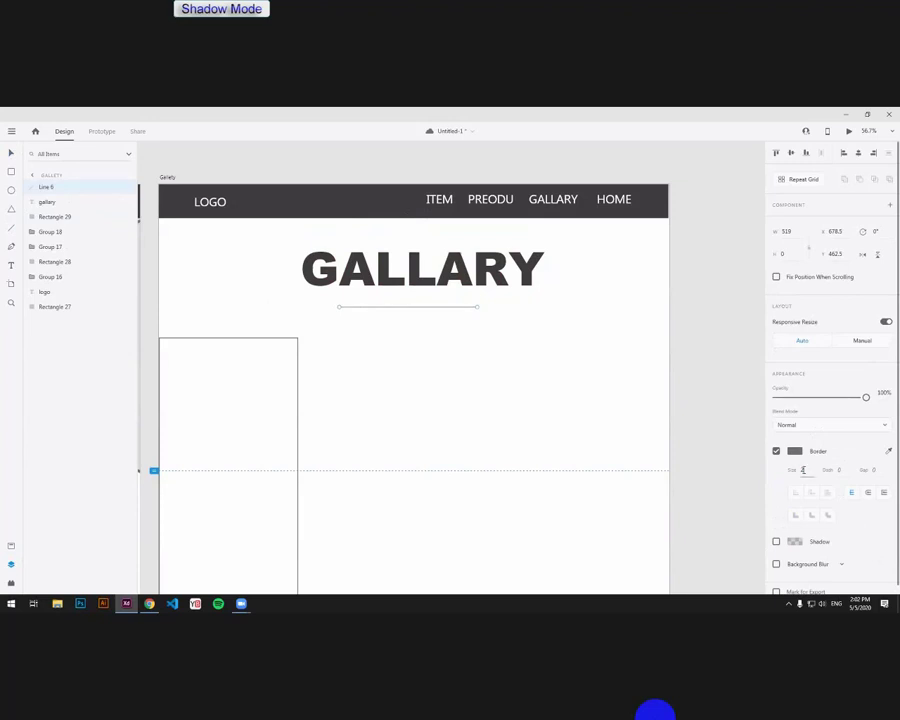
left_click(803, 469)
type("5")
key("Return")
Step: Centre the line horizontally under the GALLARY heading, undoing the wrong alignment
left_click_drag(496, 335, 400, 249)
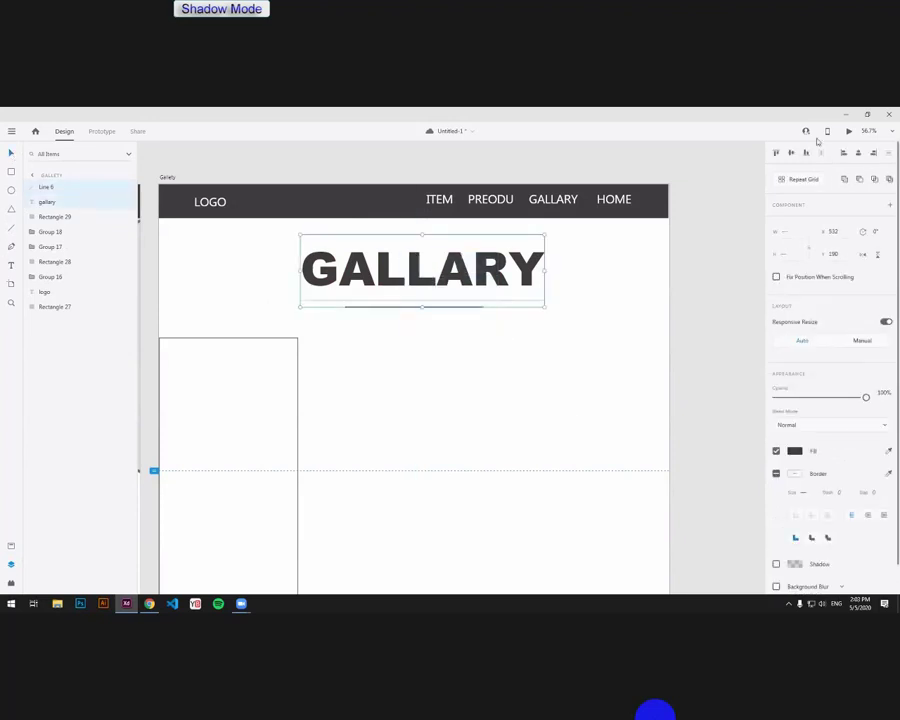
left_click(794, 152)
key("ctrl+z")
left_click(484, 372)
Step: Move the tall rectangle on the gallery artboard down to Y 600
left_click_drag(484, 372, 506, 339)
left_click(243, 349)
left_click_drag(247, 369, 310, 341)
left_click_drag(386, 319, 396, 315)
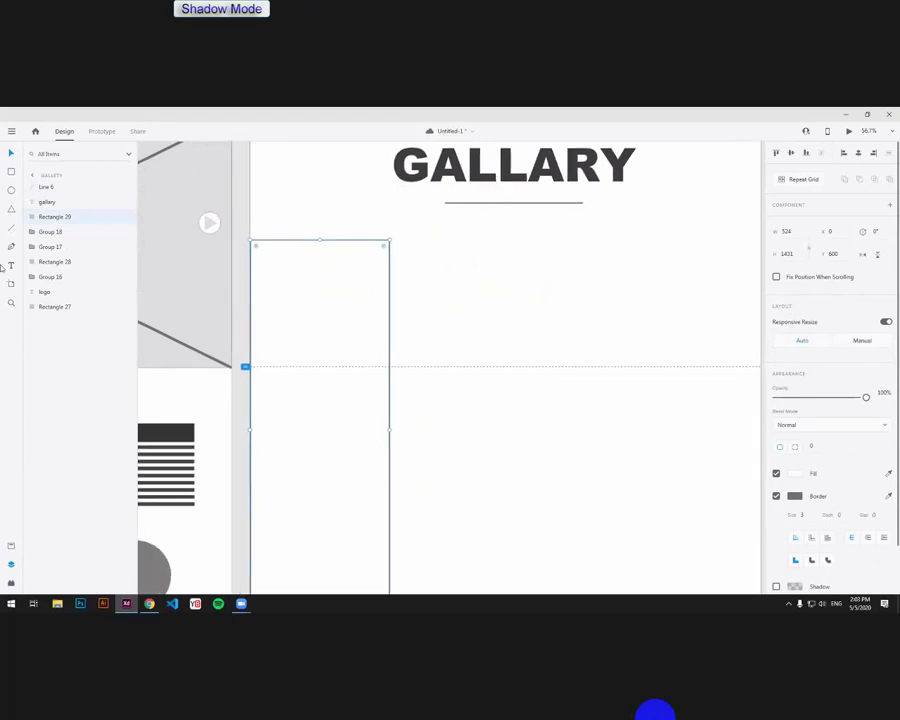
scroll(343, 317, "up", 1)
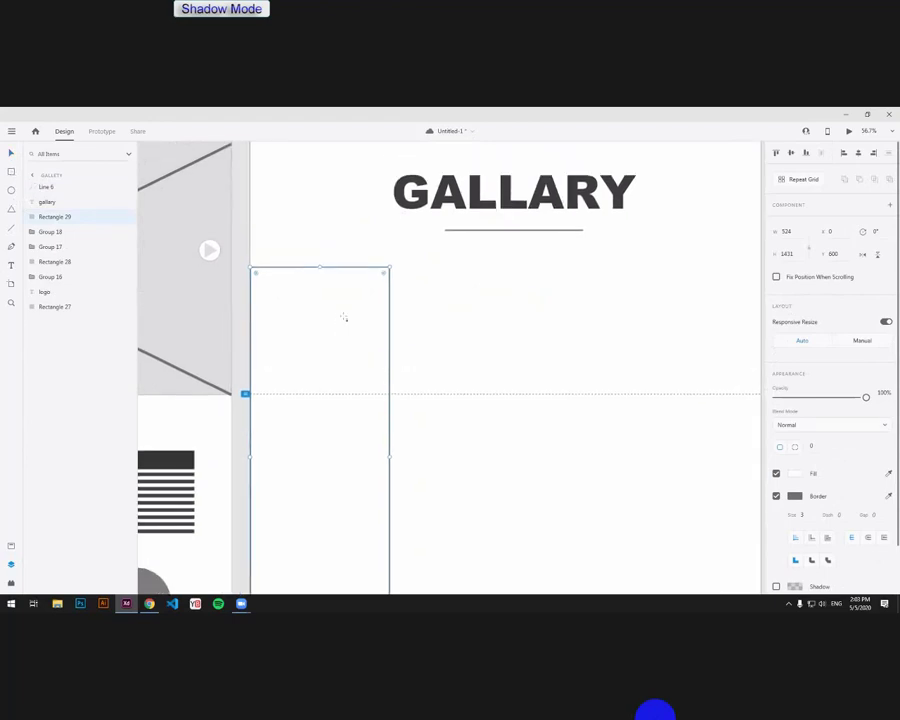
scroll(352, 305, "left", 1)
left_click_drag(375, 277, 288, 295)
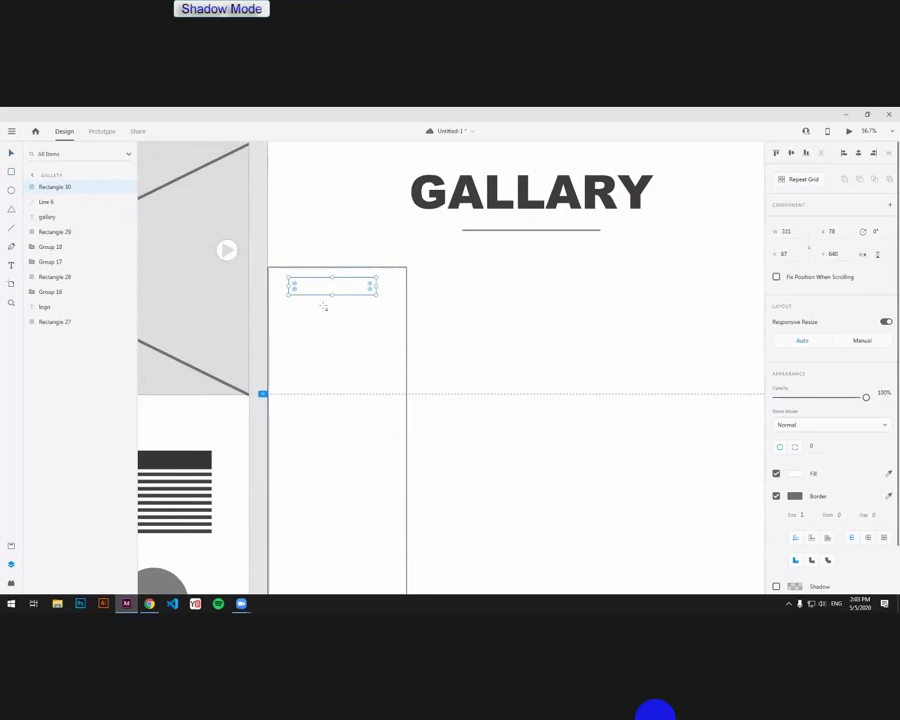
key("Delete")
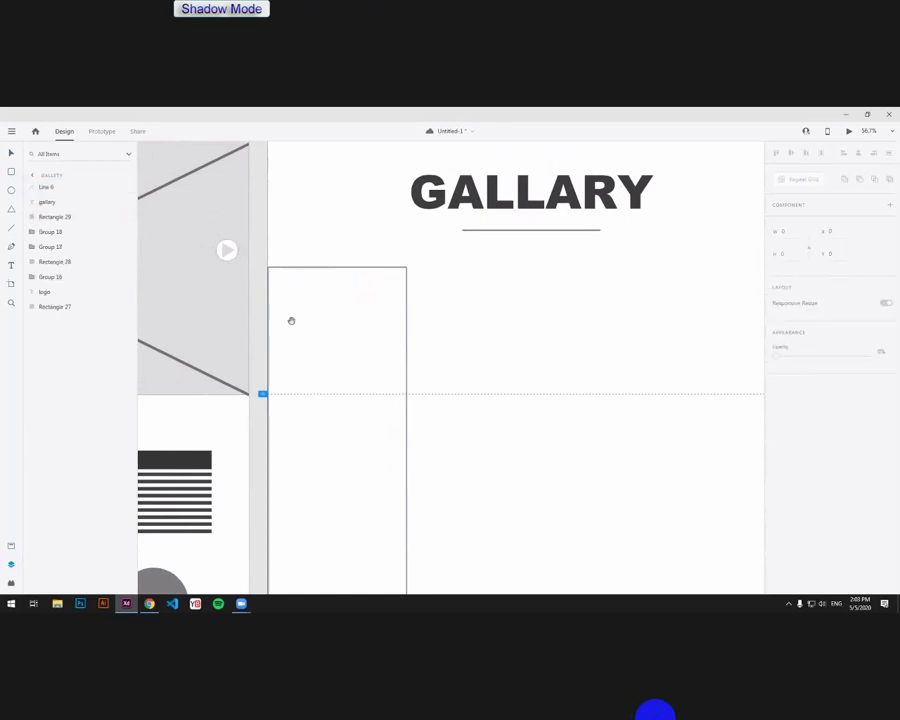
Step: Draw a bar about 215 × 29 inside the tall rectangle and fill it with the dark colour sampled from the home page's text block
scroll(291, 320, "down", 1)
scroll(291, 320, "left", 1)
left_click_drag(352, 291, 299, 299)
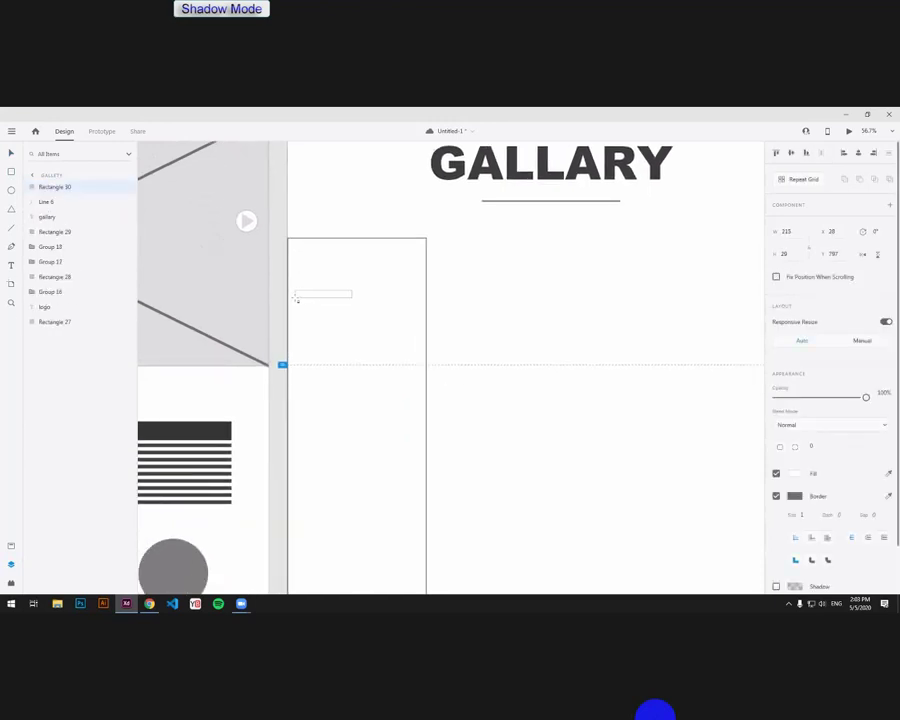
left_click(795, 474)
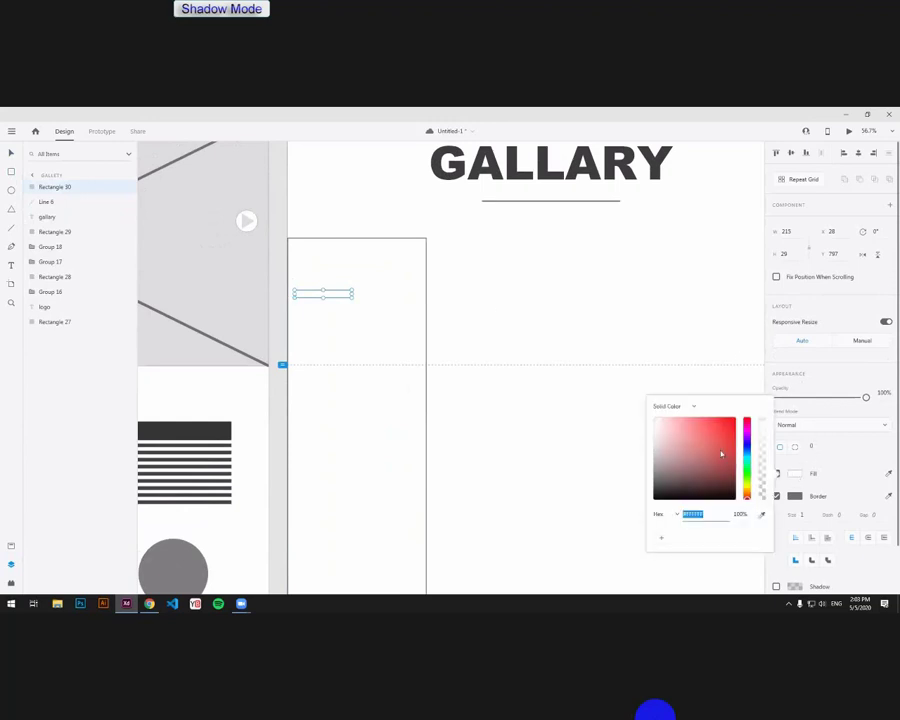
left_click(733, 446)
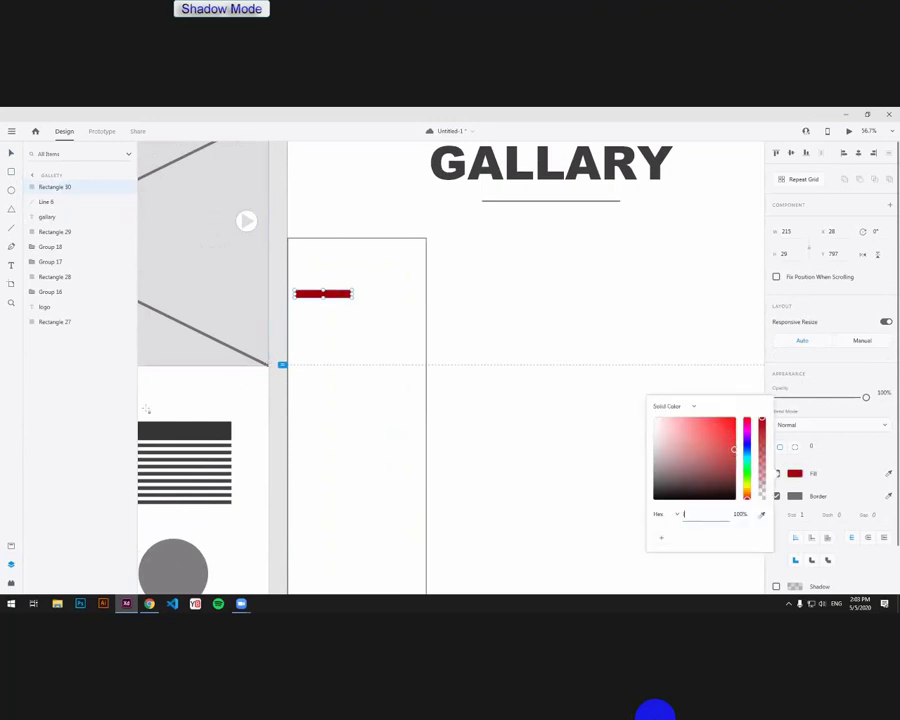
left_click(188, 430)
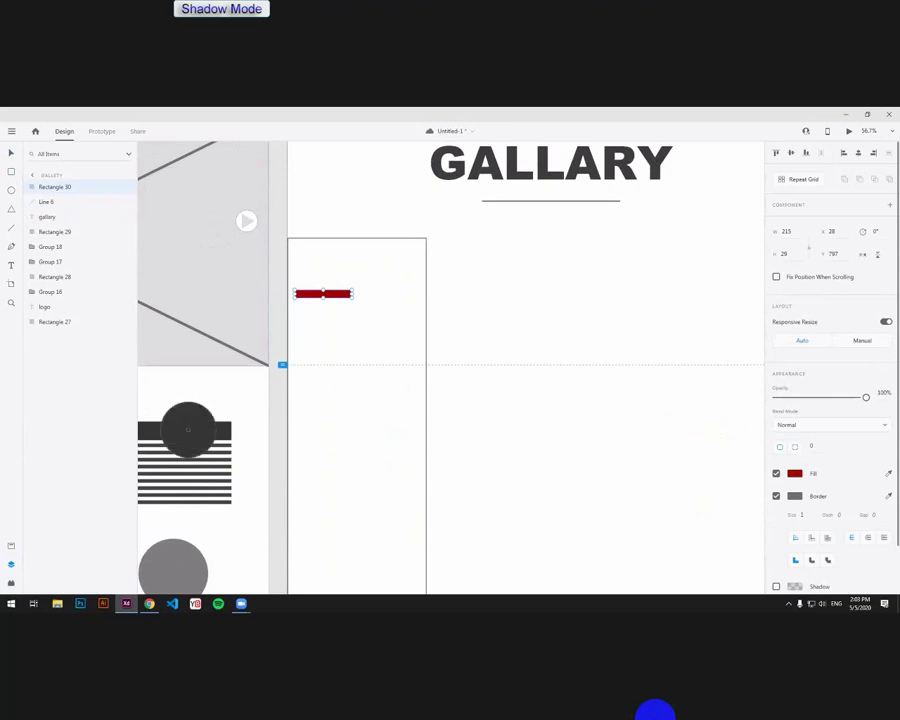
left_click(194, 432)
Step: Widen the dark bar to 357 and place a copy with a height of 21 just below it
scroll(314, 262, "up", 5)
left_click_drag(349, 296, 393, 278)
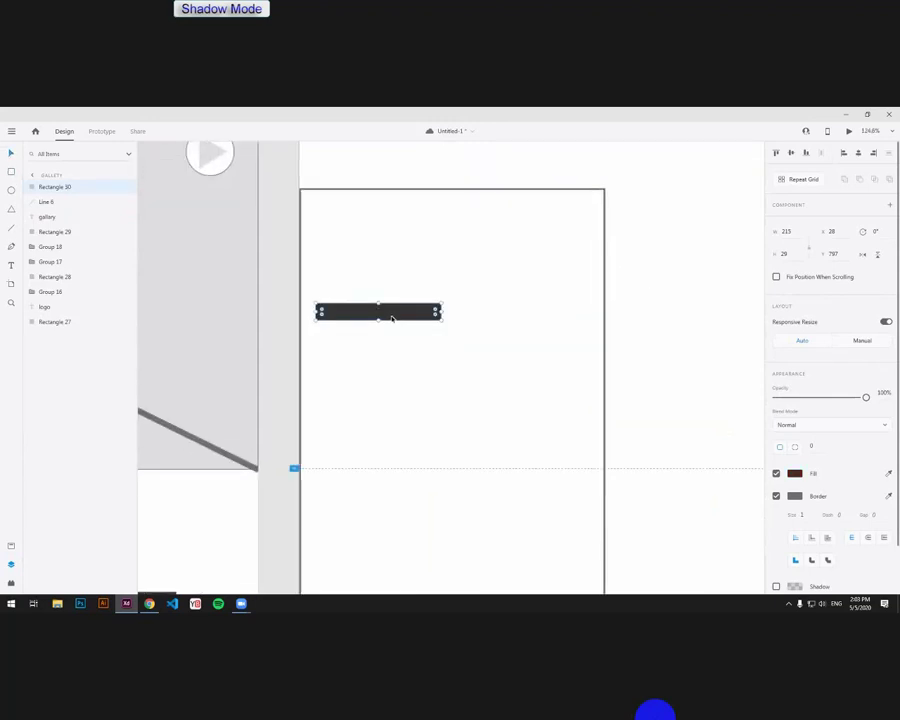
left_click_drag(440, 311, 525, 311)
scroll(448, 279, "down", 2)
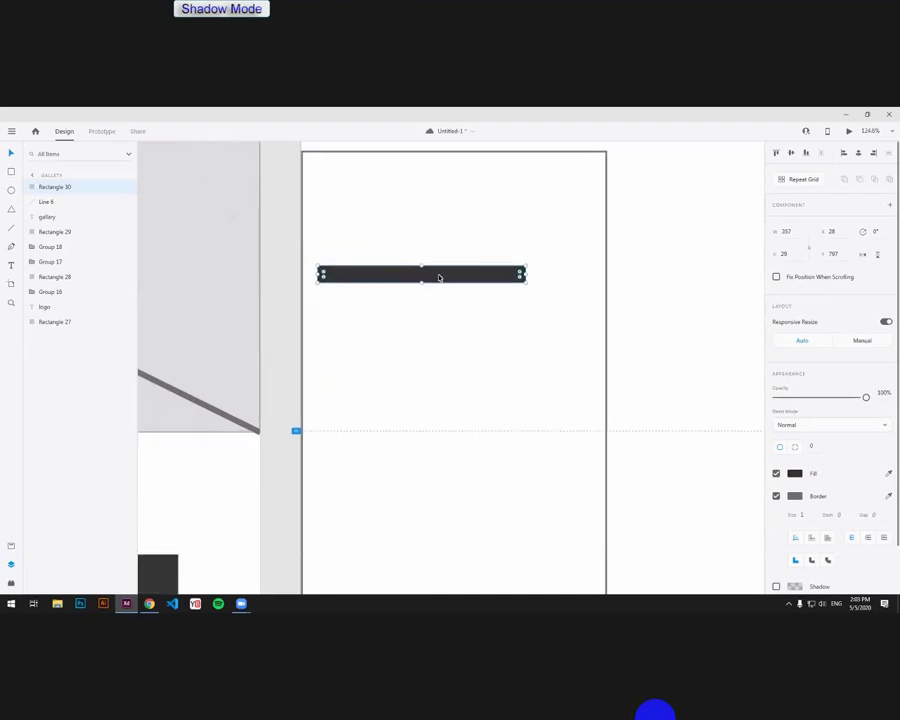
left_click_drag(441, 263, 420, 279)
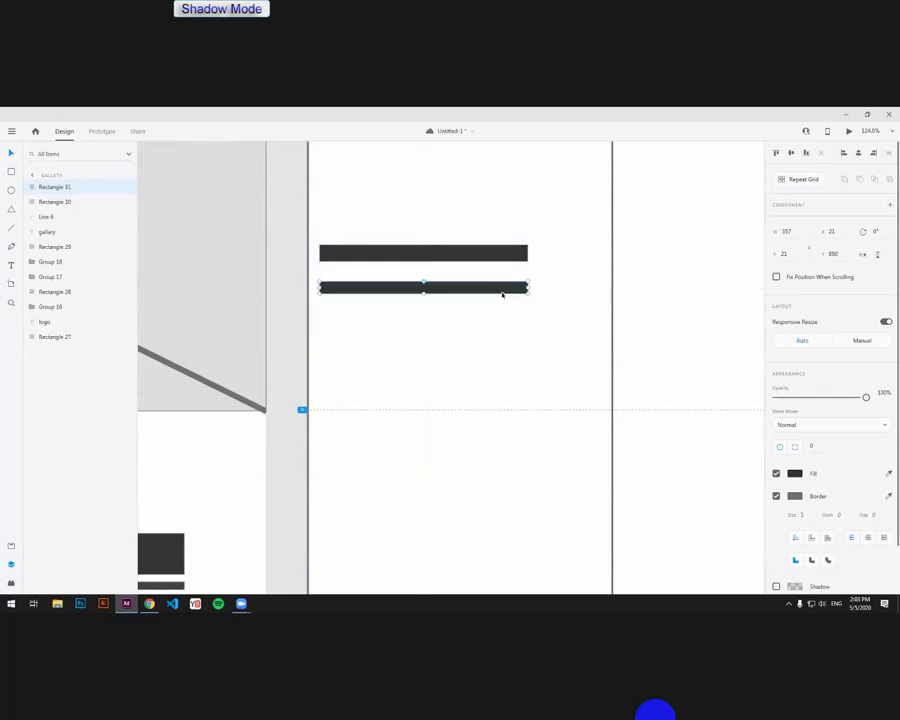
Step: Shorten the lower dark bar to a width of 251 and place a copy of it just below
left_click_drag(500, 292, 466, 280)
mouse_move(448, 266)
left_mouse_down()
mouse_move(479, 247)
mouse_move(455, 287)
left_mouse_up()
scroll(455, 287, "down", 1)
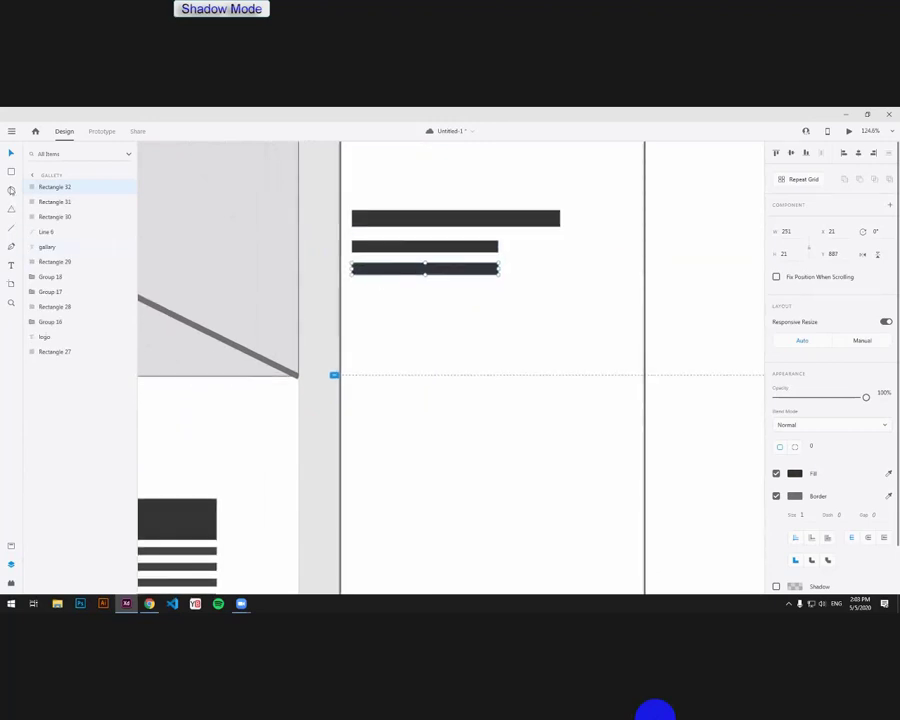
Step: Draw a circle about 52 × 52 below the three dark bars
key("e")
mouse_move(355, 291)
left_mouse_down()
mouse_move(397, 333)
mouse_move(392, 292)
mouse_move(374, 301)
left_mouse_up()
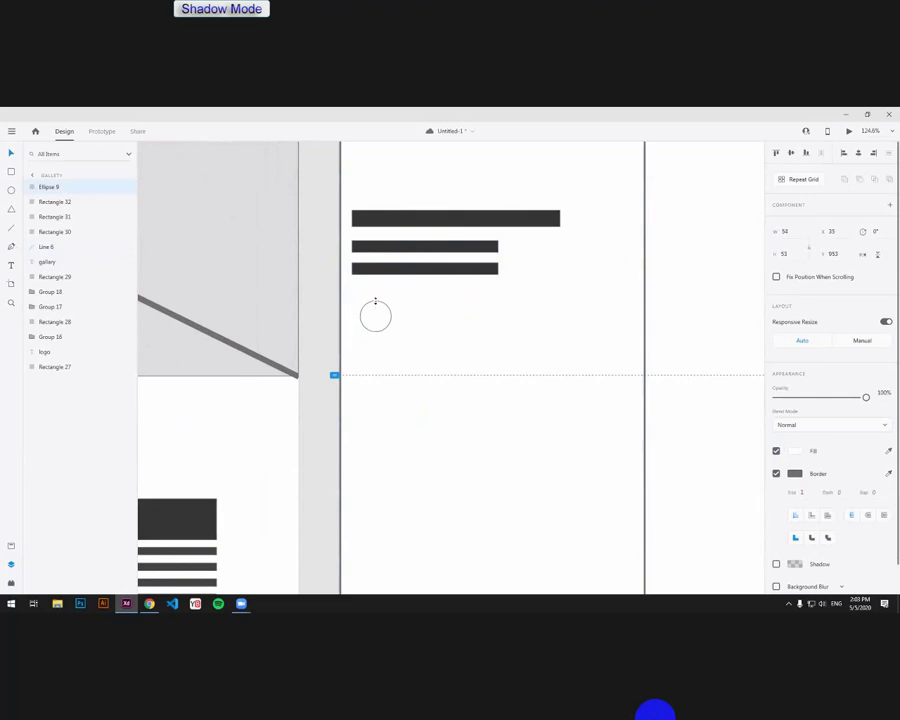
left_click(796, 452)
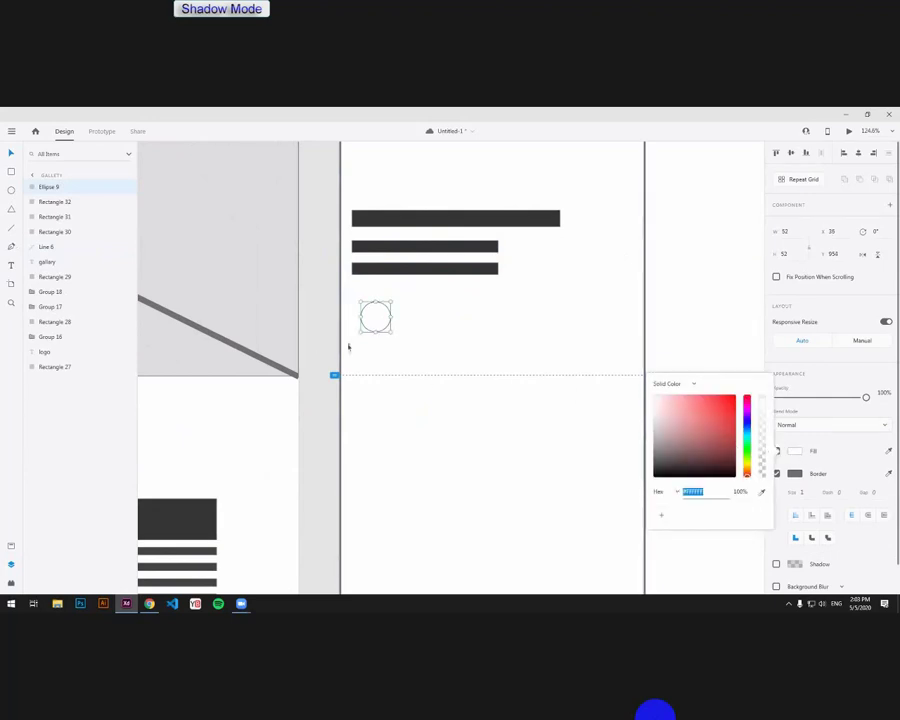
key("BackSpace")
left_click(563, 229)
key("i")
left_click(510, 220)
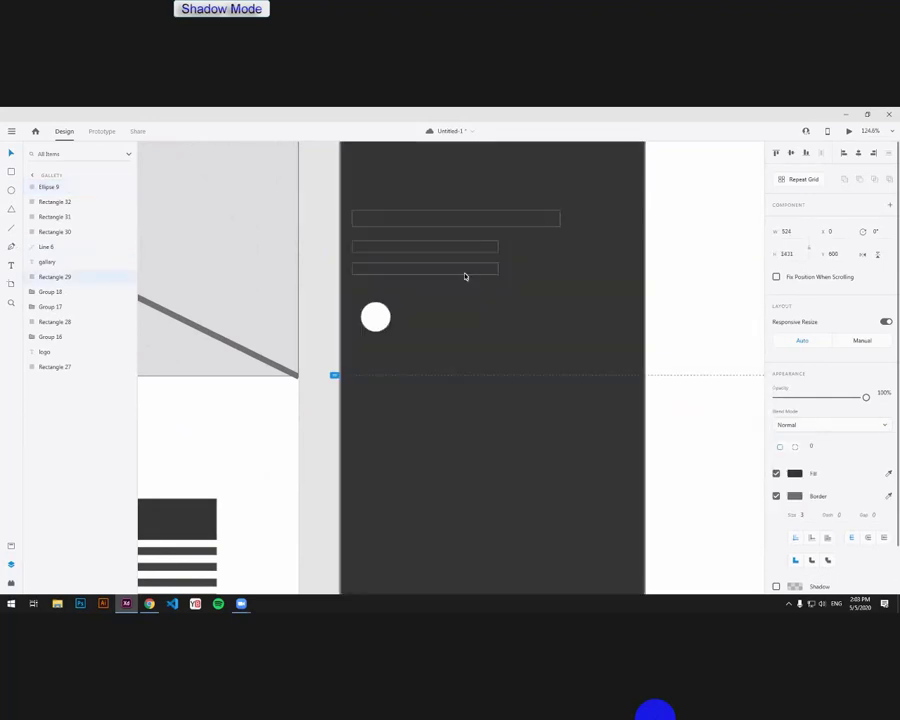
key("ctrl+z")
Step: Fill the circle with the bars' dark colour and add a medium-grey copy of it to the right
left_click(380, 318)
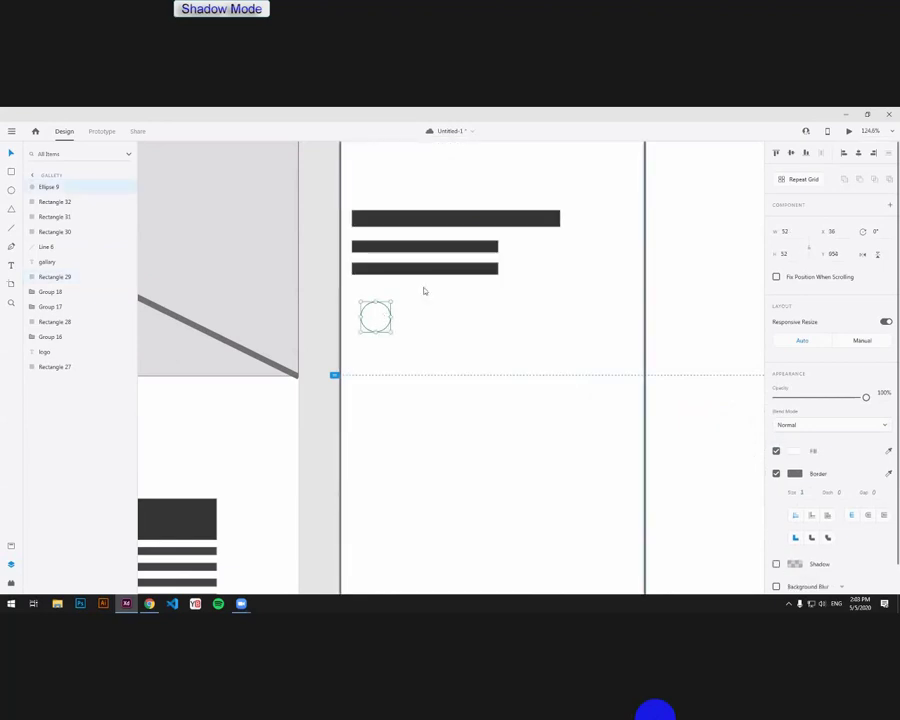
left_click_drag(375, 316, 412, 316)
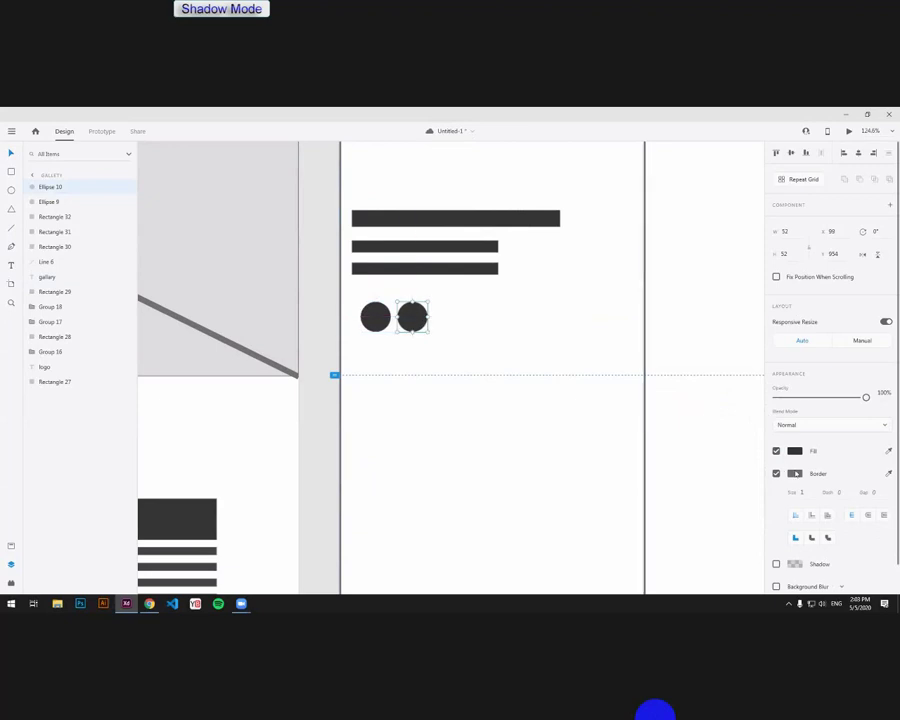
left_click(795, 451)
left_click_drag(672, 438, 649, 436)
left_click(488, 345)
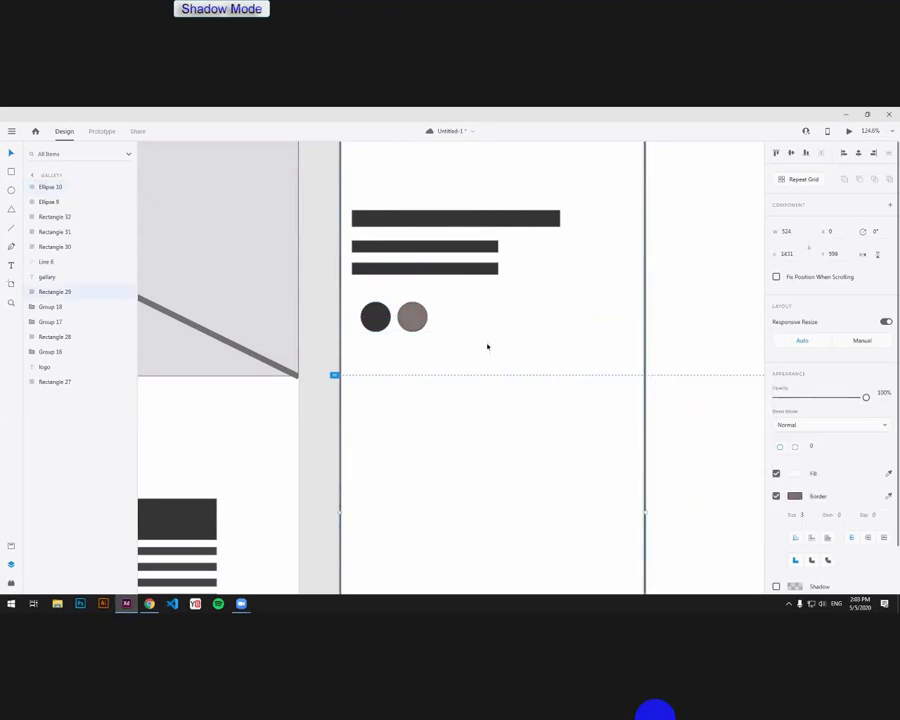
Step: Copy the grey circle twice more to the right for a row of four, giving the last copy a lighter grey fill
left_click(406, 320)
left_click_drag(406, 320, 487, 318)
left_click(794, 451)
left_click(460, 360)
left_click(794, 451)
left_click(652, 424)
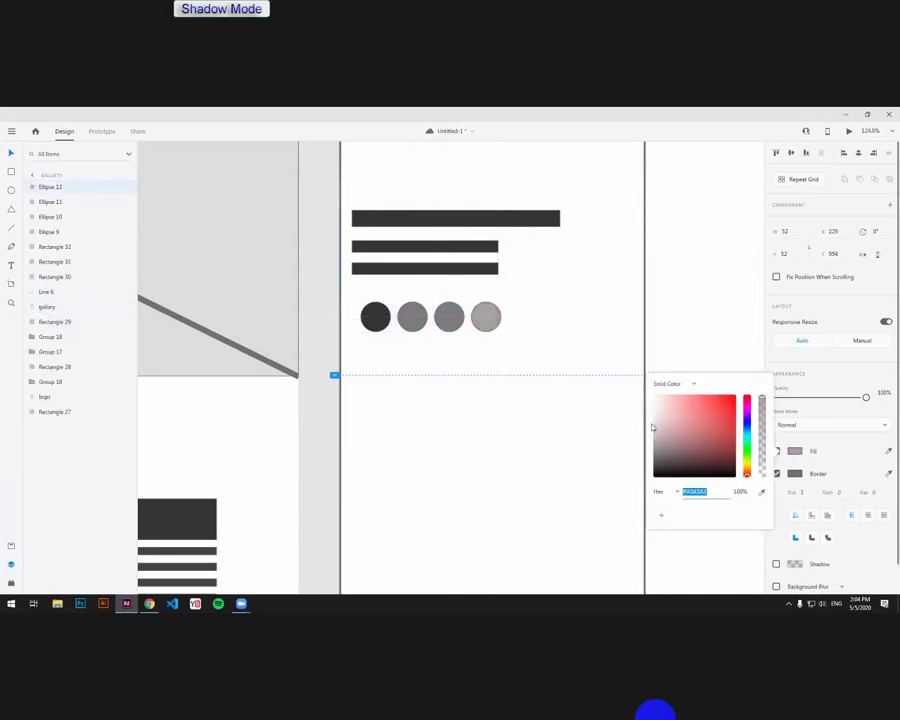
left_click(540, 344)
Step: Lock the tall sidebar rectangle in its original position
left_click_drag(420, 328, 592, 352)
right_click(590, 362)
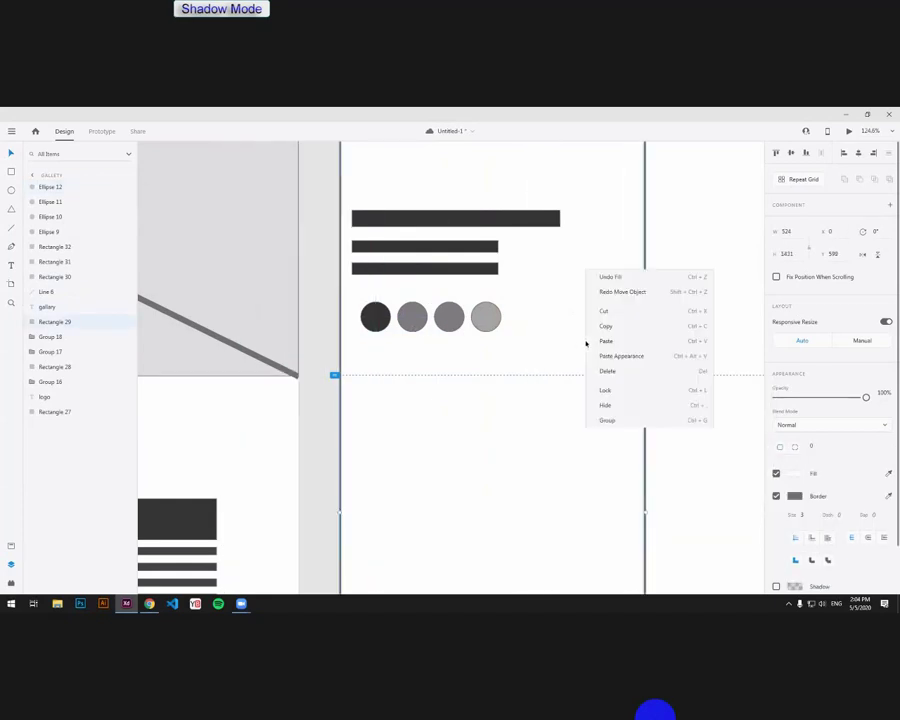
left_click(612, 232)
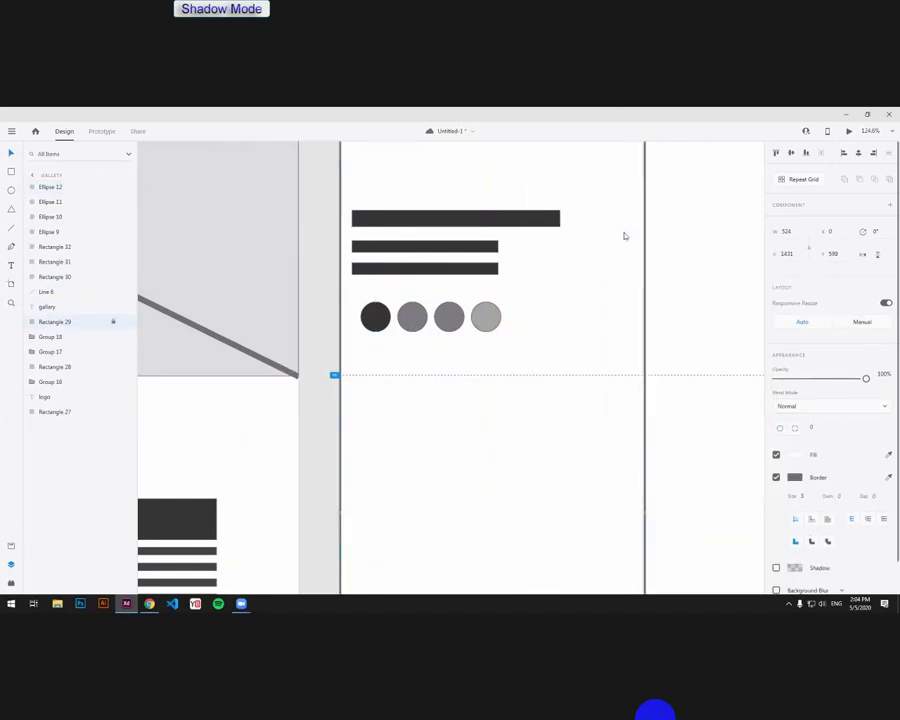
Step: Move the two shorter dark bars together slightly down
left_click(480, 247)
left_click(465, 268, "shift")
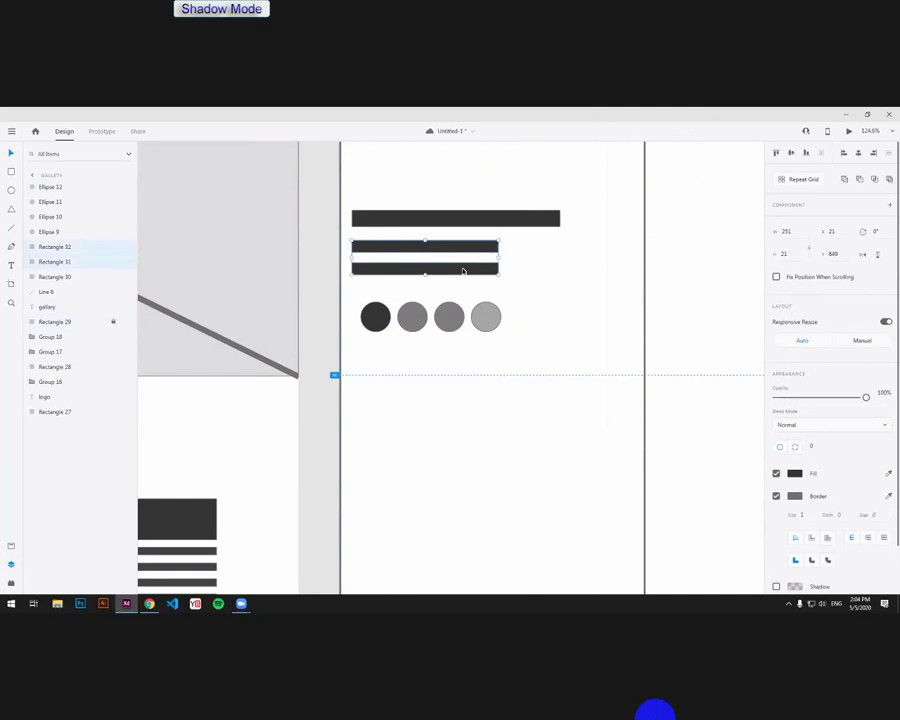
left_click_drag(464, 269, 474, 277)
left_click(474, 283)
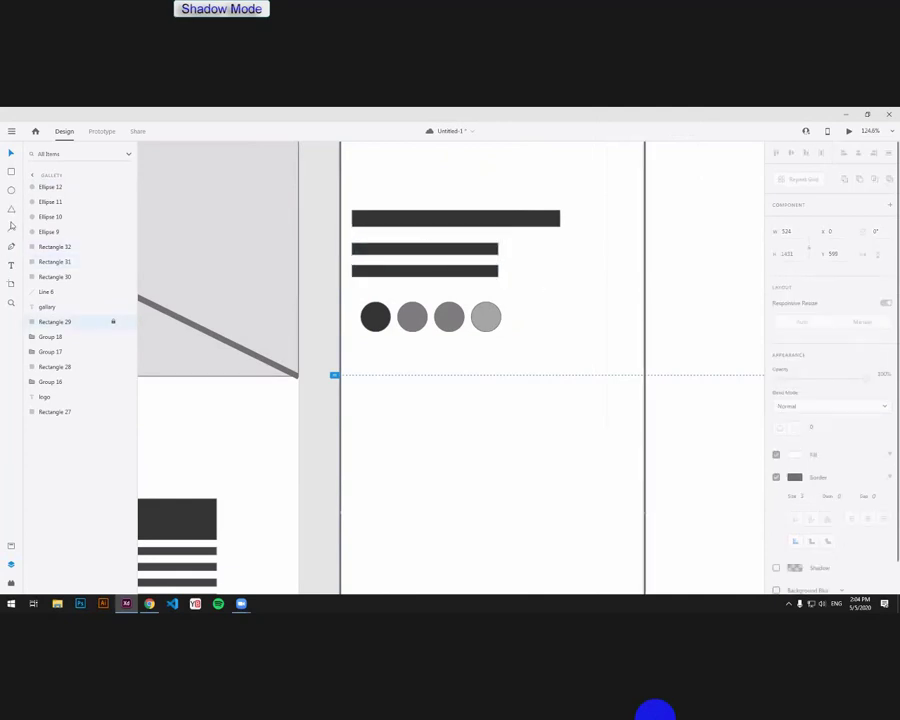
Step: Draw a small bar about 38 × 5 to the right of the short bars, fill it with #464646 and remove its border
left_click(12, 174)
left_click_drag(546, 253, 529, 253)
left_click_drag(558, 249, 582, 253)
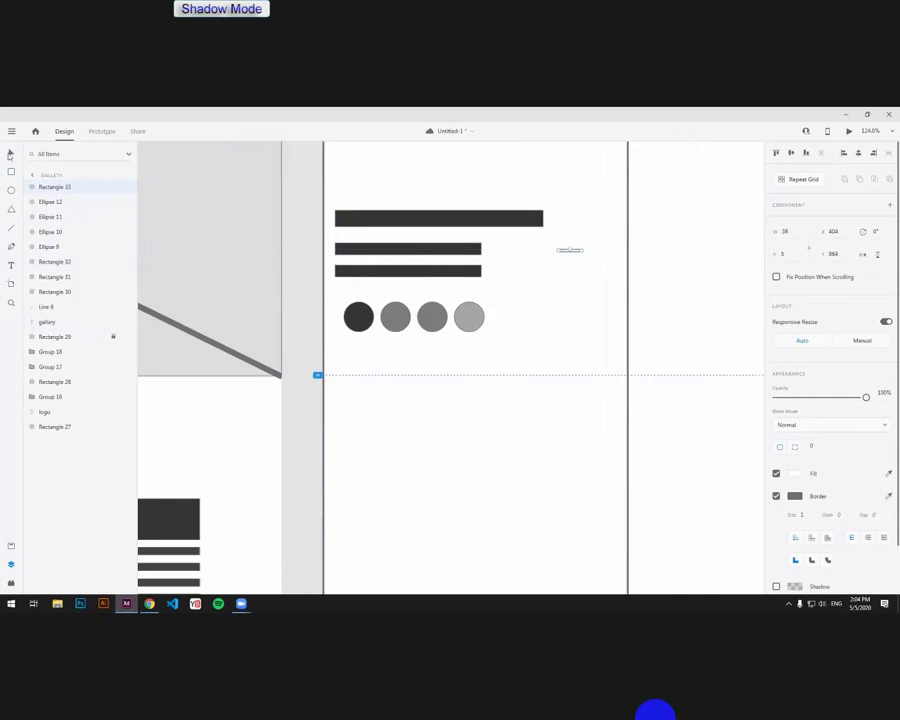
scroll(560, 249, "up", 5)
left_click(795, 474)
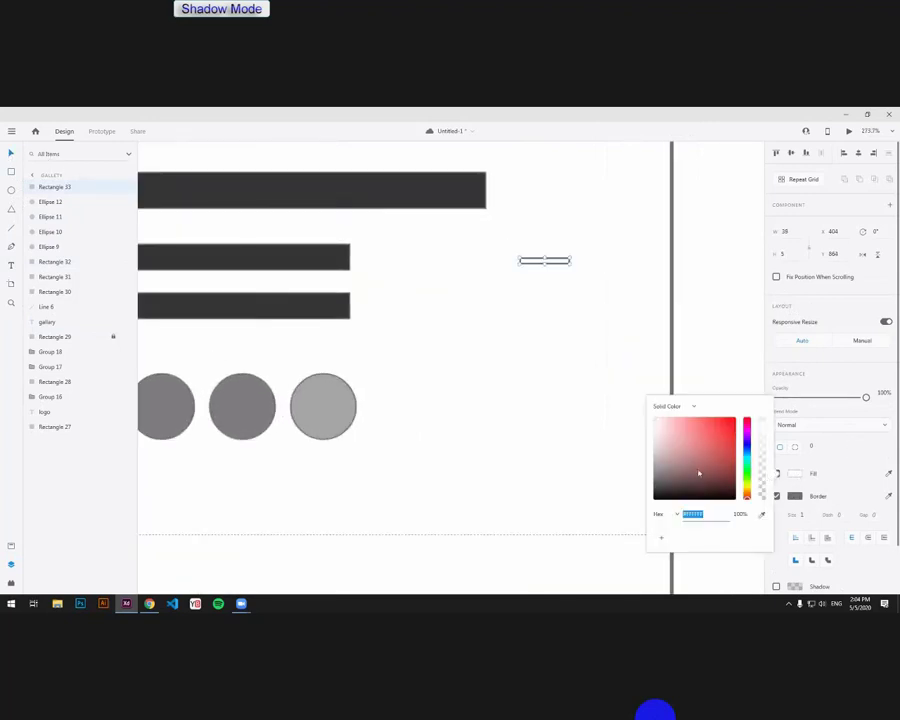
left_click_drag(692, 472, 654, 477)
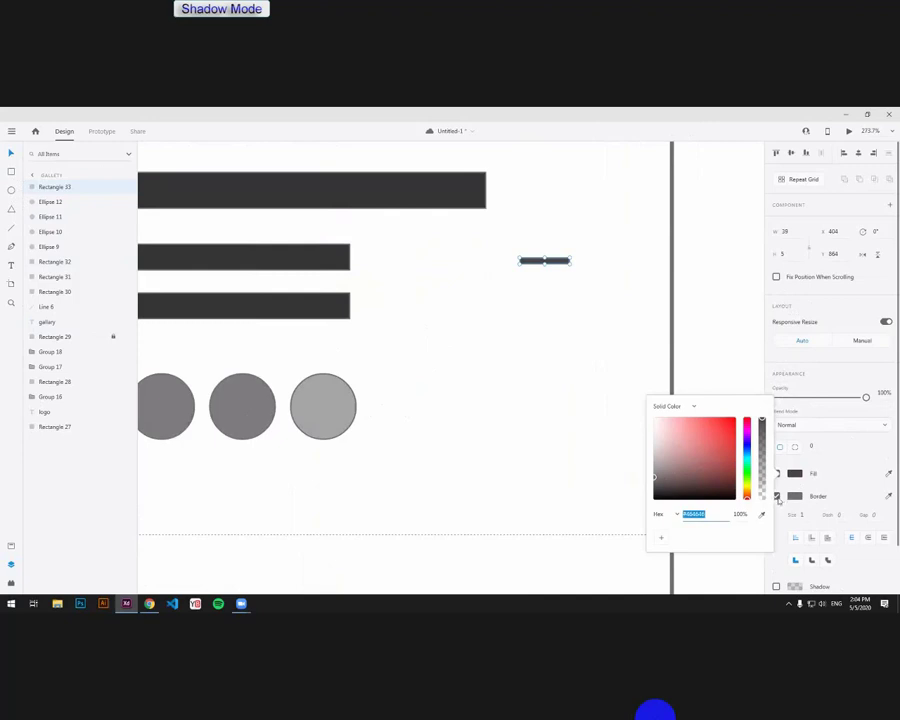
left_click(779, 498)
left_click(778, 497)
left_click_drag(469, 348, 403, 351)
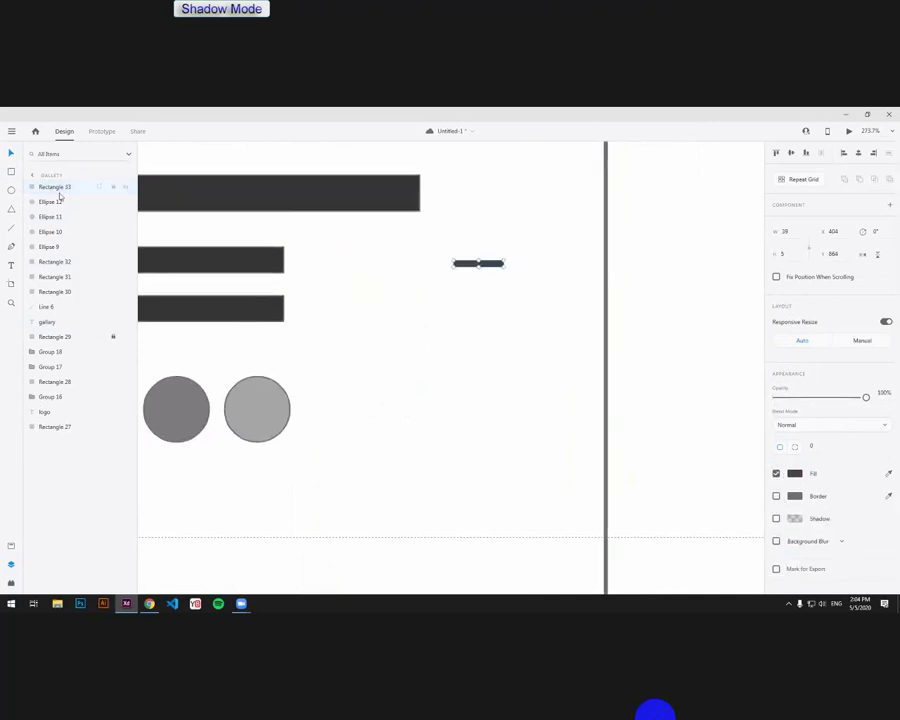
Step: Build a plus sign from the small bar and place one beside each of the two short bars
left_click_drag(480, 263, 533, 300)
scroll(535, 250, "left", 2)
scroll(550, 380, "down", 5)
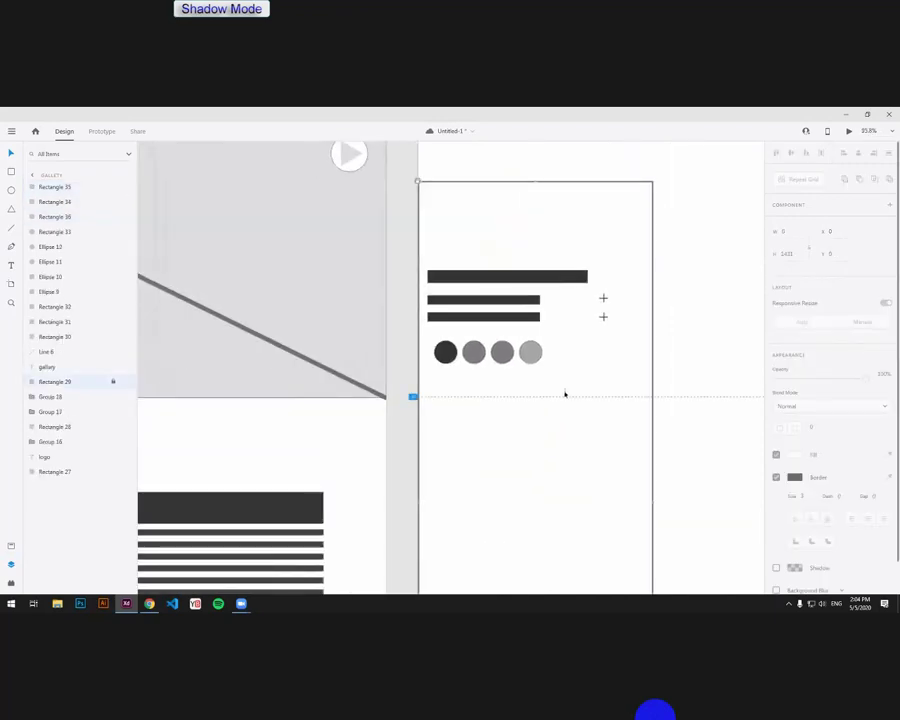
Step: Copy the heading bar, two short bars and plus signs below the circles, raising the circles to Y 939 and the copied block slightly
left_click_drag(585, 253, 506, 323)
left_click_drag(621, 259, 495, 437)
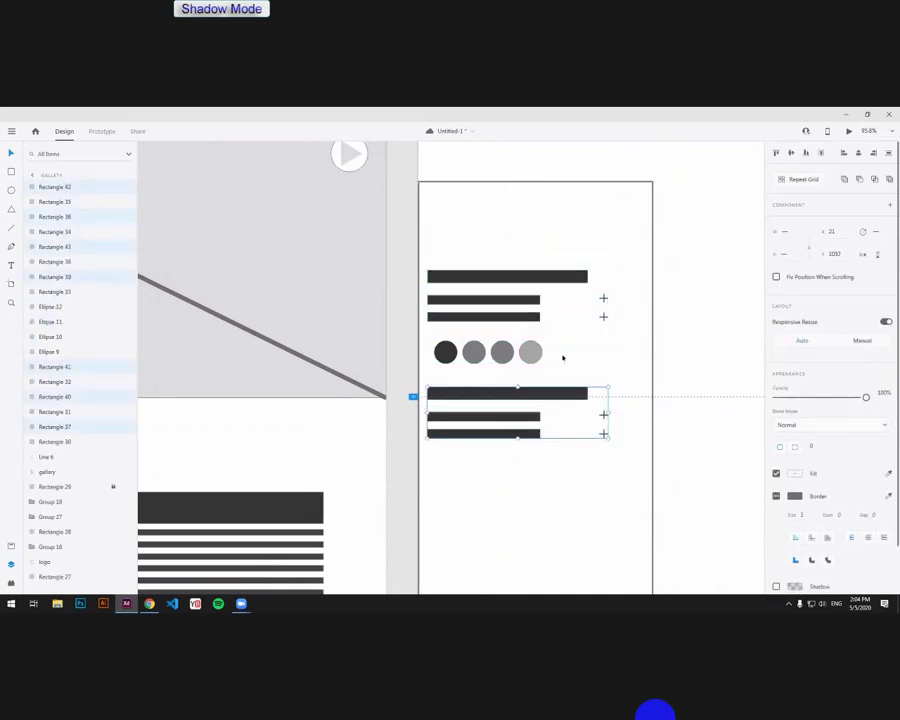
left_click_drag(569, 346, 434, 362)
left_click_drag(446, 355, 446, 348)
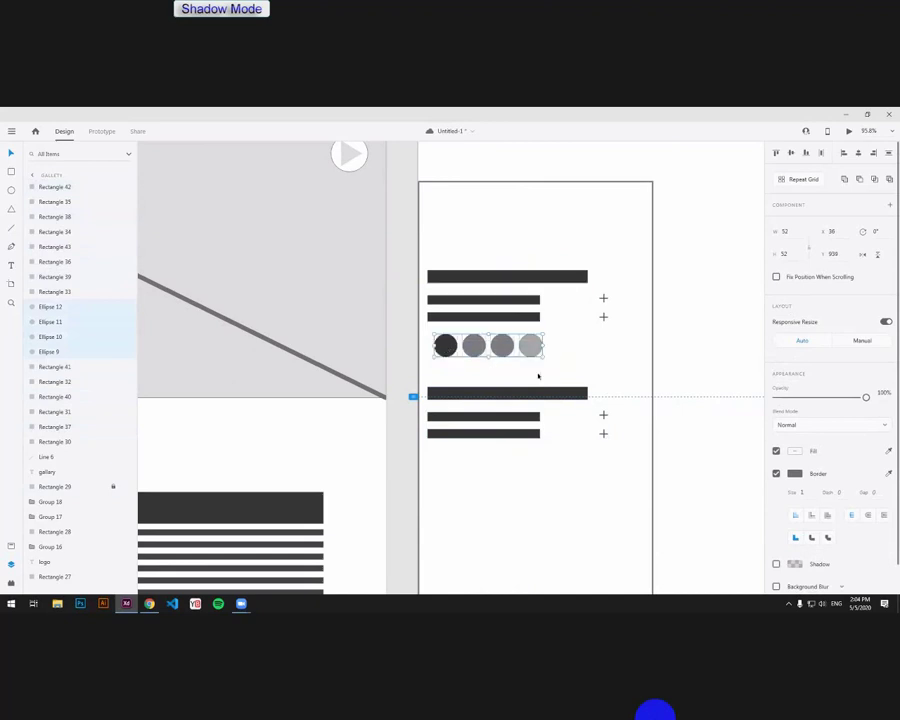
left_click_drag(603, 372, 528, 340)
mouse_move(619, 342)
left_mouse_down()
mouse_move(540, 312)
mouse_move(642, 340)
mouse_move(614, 293)
left_mouse_up()
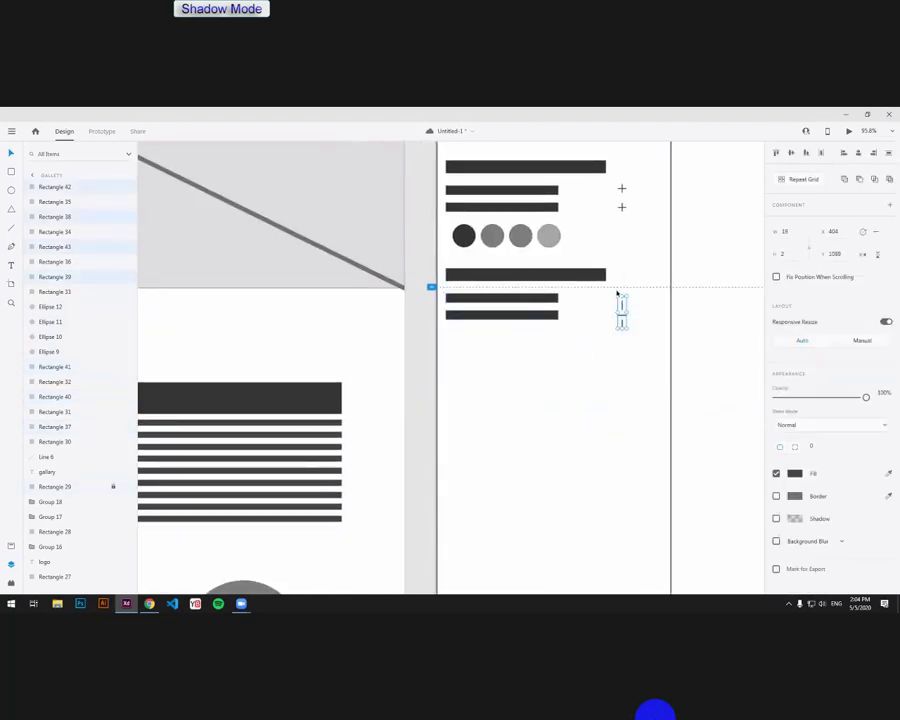
Step: Replace the copied block's plus signs with fresh copies of the two upper ones
key("Delete")
left_click_drag(647, 181, 622, 323)
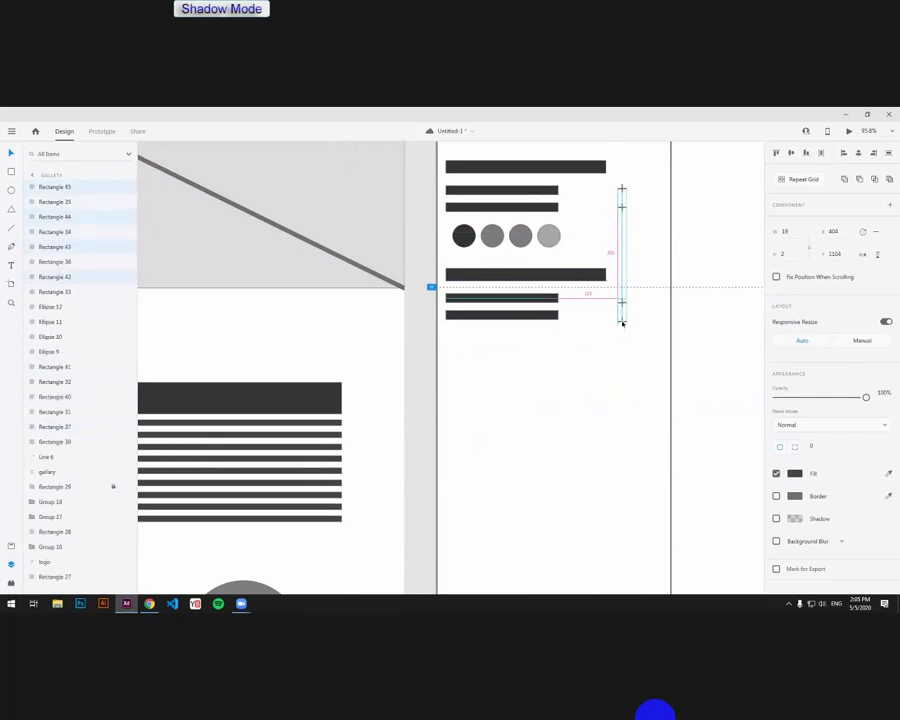
left_click(552, 342)
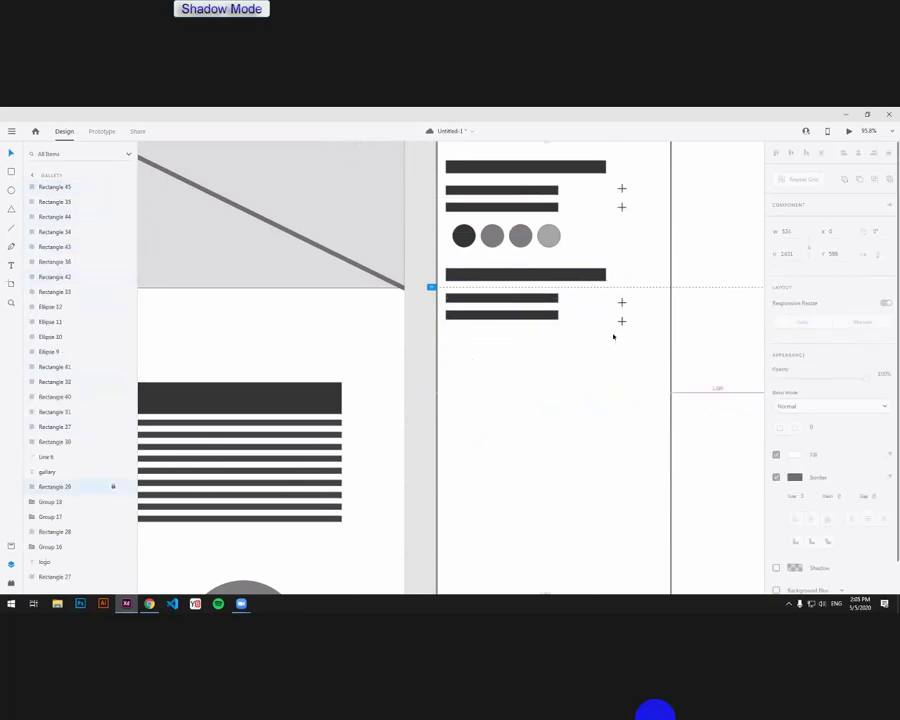
Step: Line up the lower block's plus signs vertically with their bars
scroll(614, 336, "up", 4)
left_click_drag(659, 298, 631, 294)
left_click(660, 283)
left_click(659, 289)
Step: Copy the lower block's two bar-and-plus rows directly below to make four rows
left_click_drag(648, 246, 398, 366)
left_click_drag(443, 405, 458, 360)
left_click(624, 418)
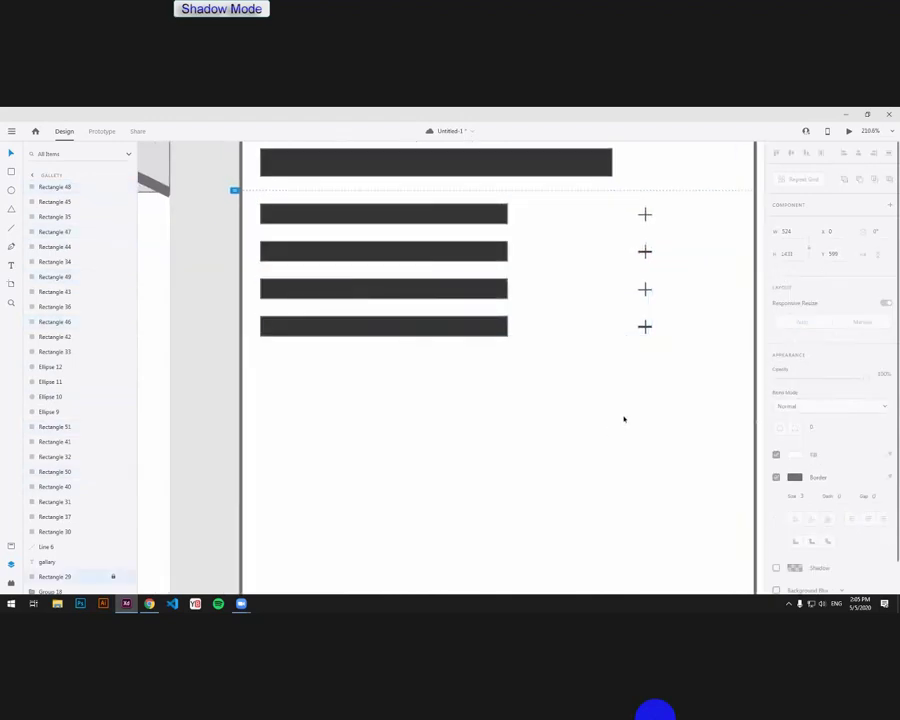
Step: Copy the four bar-and-plus rows directly below to extend the list to eight rows
left_click_drag(680, 393, 381, 370)
scroll(451, 371, "down", 2)
left_click_drag(476, 404, 390, 300)
left_click(452, 410)
scroll(472, 416, "down", 4)
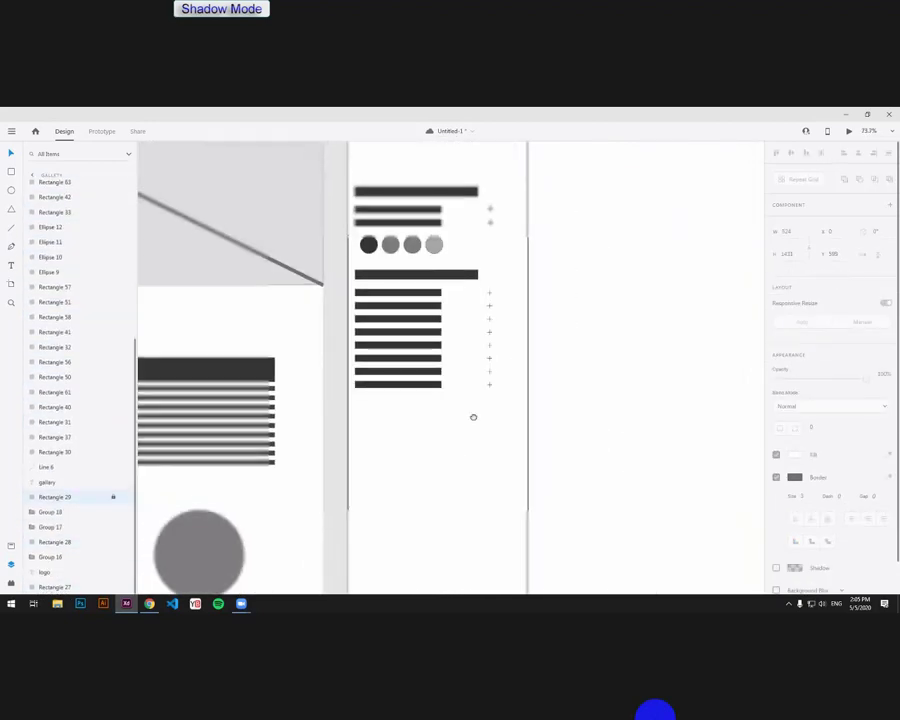
Step: Group the heading bar with its eight rows and place a copy of the group below it
left_click_drag(496, 438, 446, 405)
key("ctrl+g")
left_click(444, 266, "shift")
Step: Shorten the fourth row's bar inside the first eight-row group
double_click(443, 322)
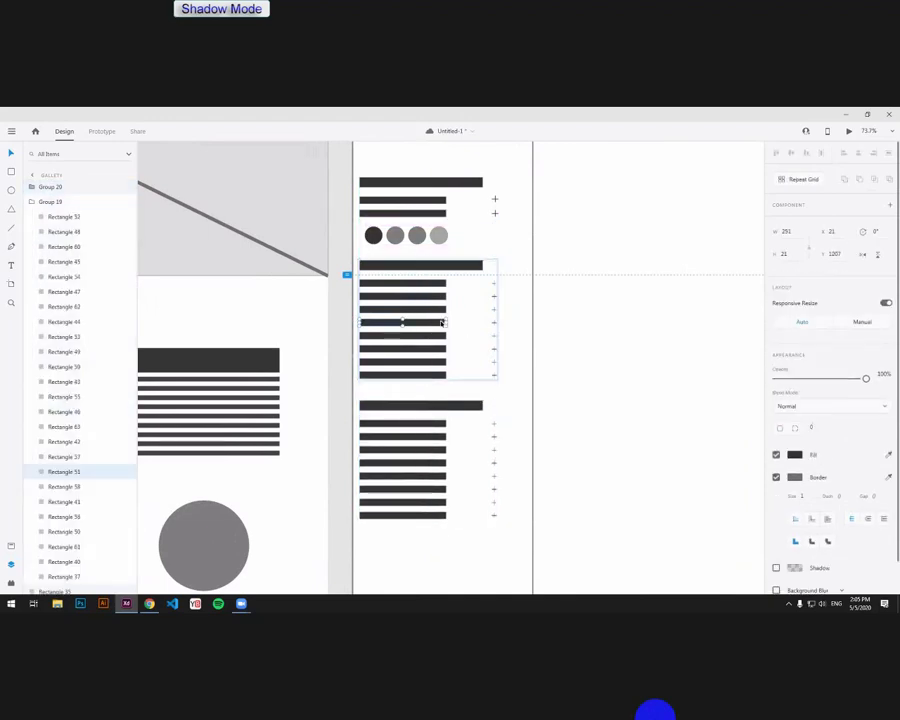
left_click(434, 297)
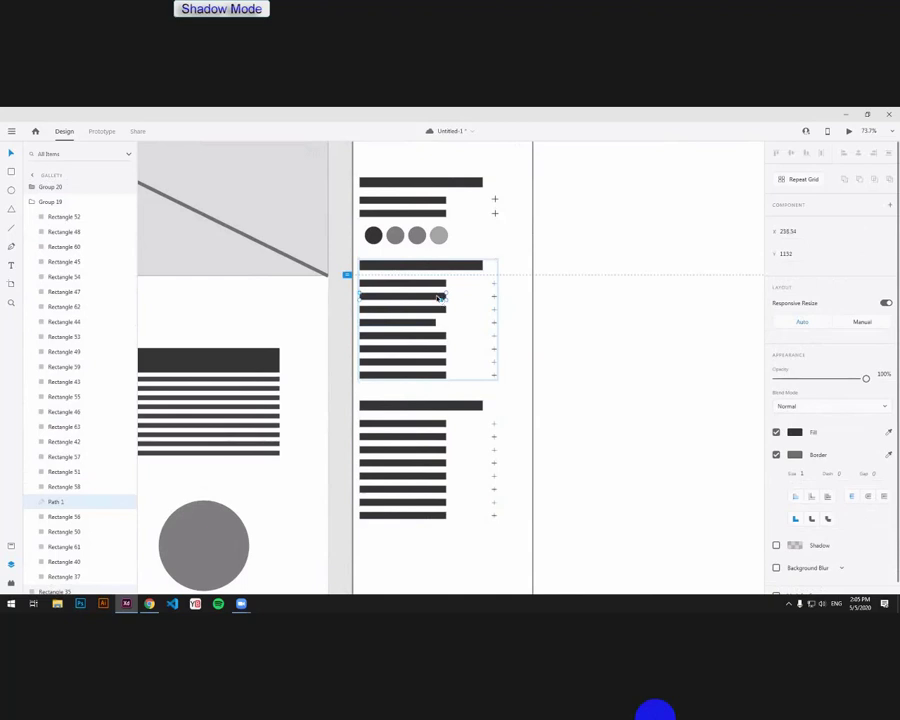
left_click_drag(630, 312, 585, 326)
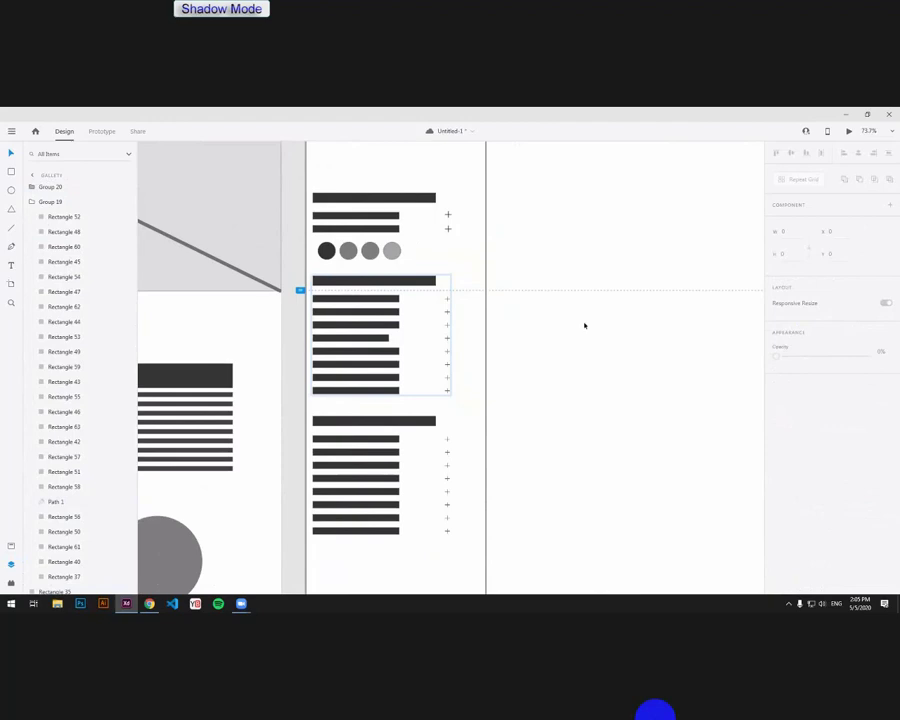
scroll(585, 325, "down", 5, "ctrl")
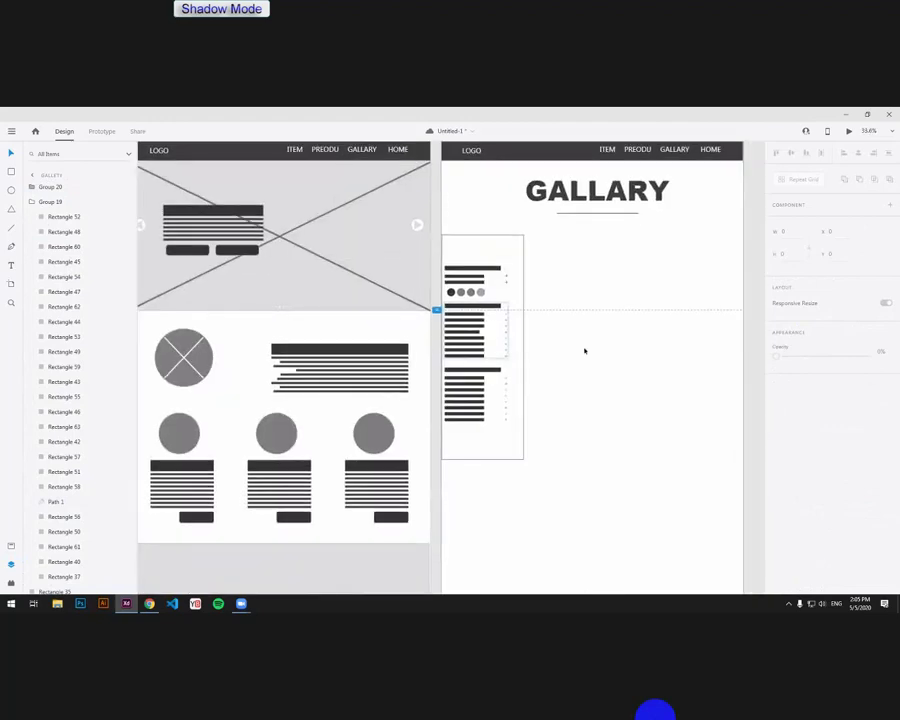
scroll(481, 335, "up", 4)
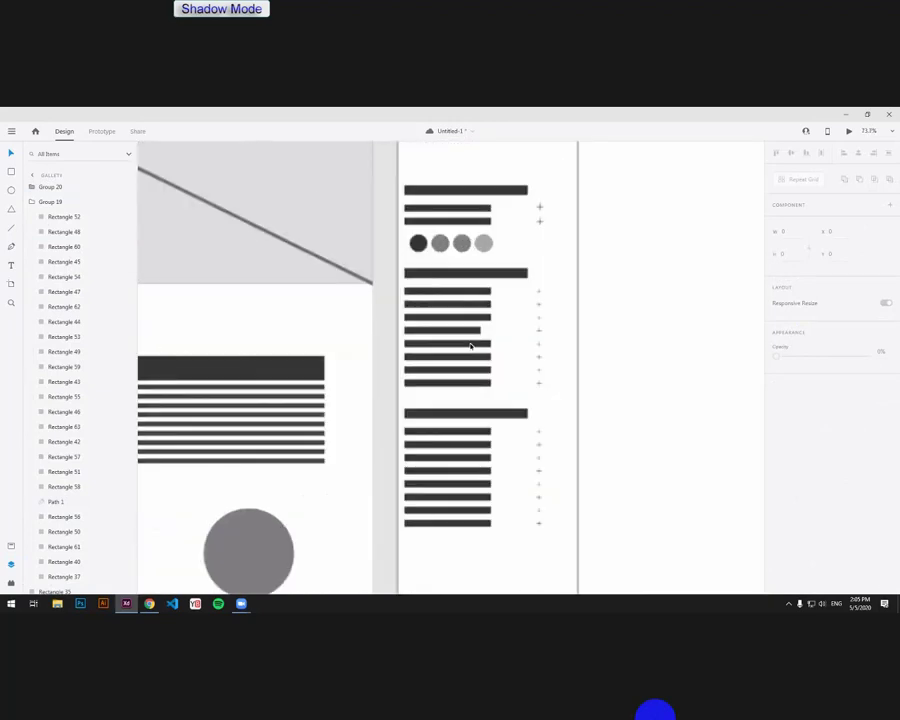
Step: Shorten the fifth row's bar to about 238, the sixth to about 206, and the seventh slightly
left_click(471, 345)
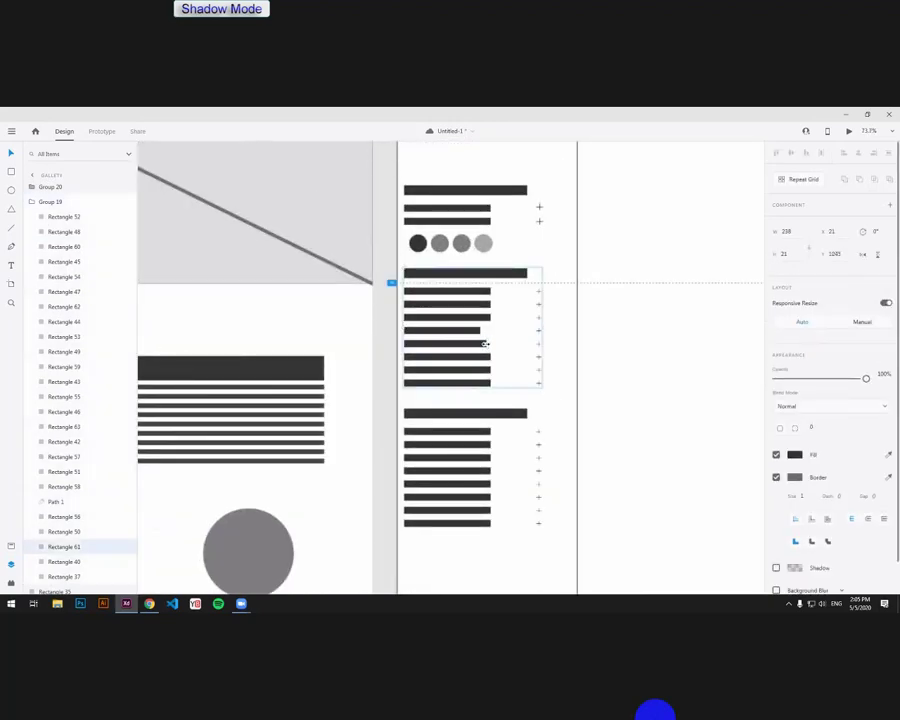
left_click(488, 356)
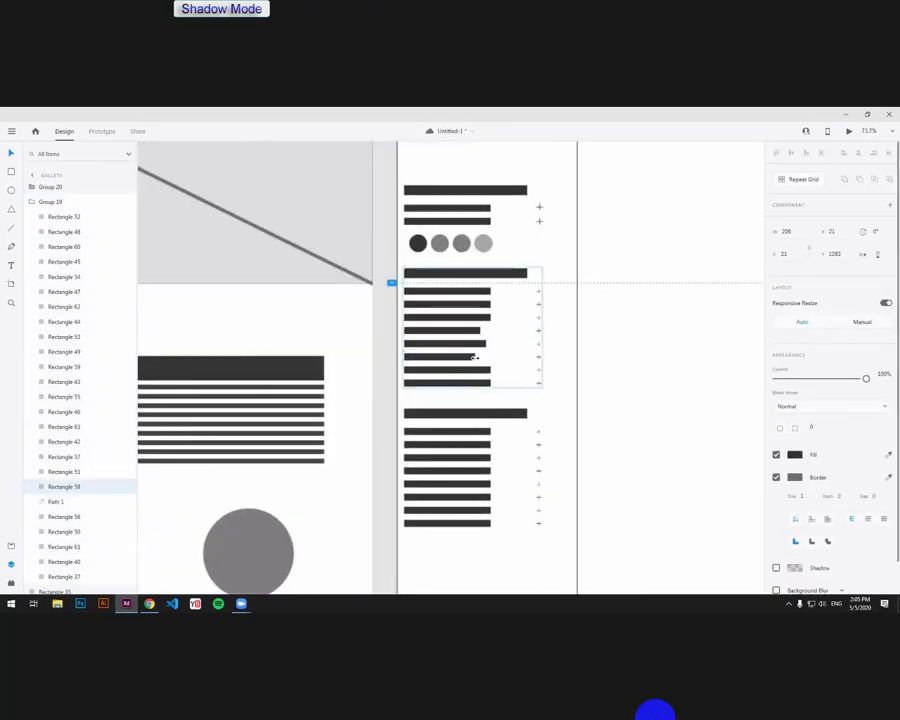
left_click(491, 370)
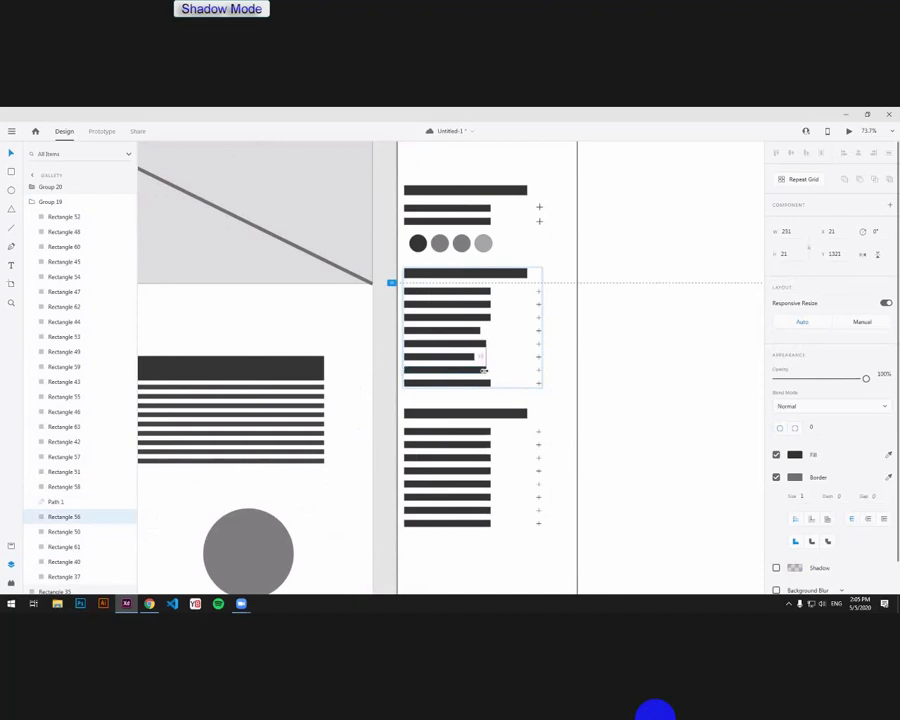
Step: Shorten the bars of the first three rows in the same group so their lengths vary
left_click(445, 302)
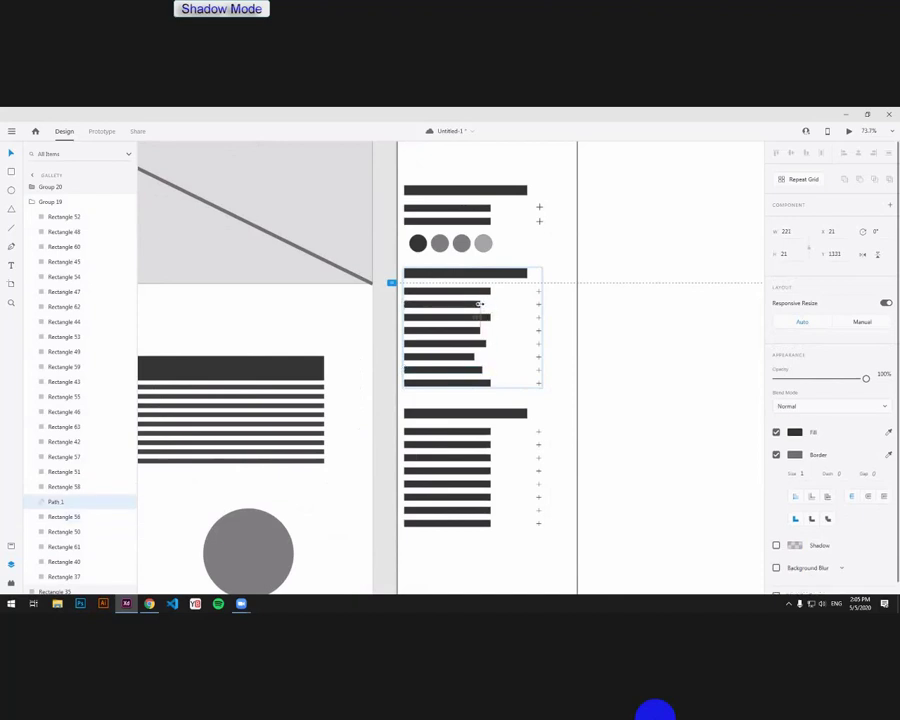
left_click(491, 291)
left_click(485, 317)
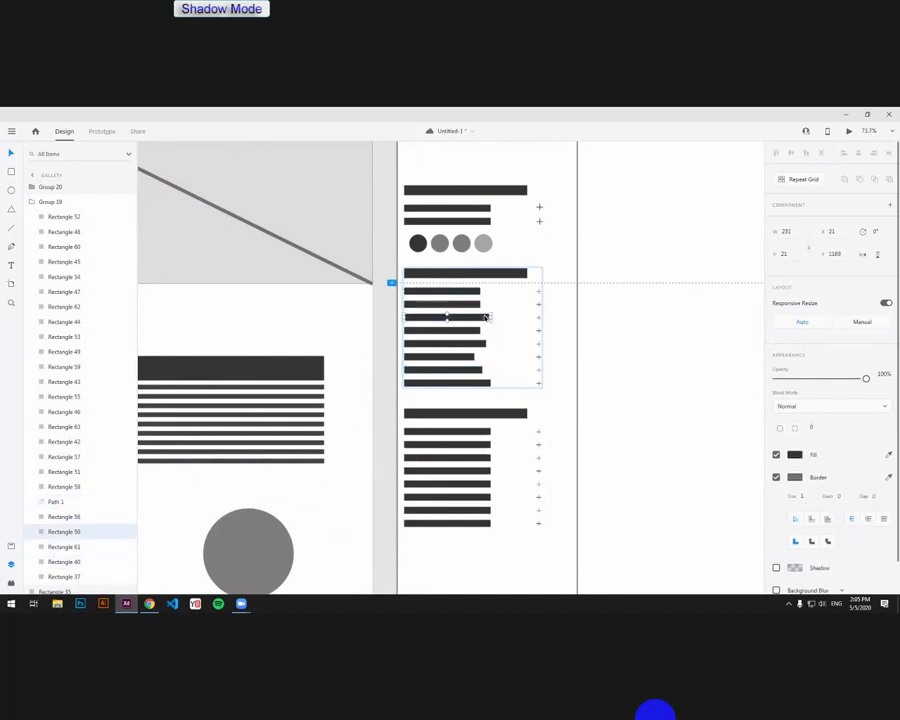
left_click_drag(490, 317, 486, 317)
left_click(625, 243)
scroll(506, 327, "up", 2)
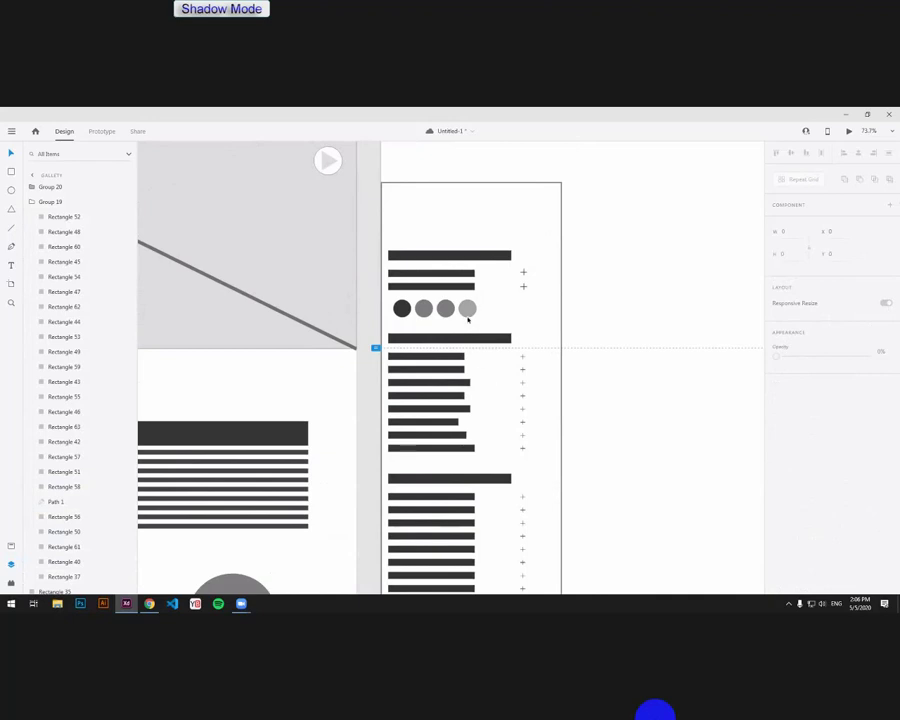
Step: Save the document
scroll(467, 319, "down", 2)
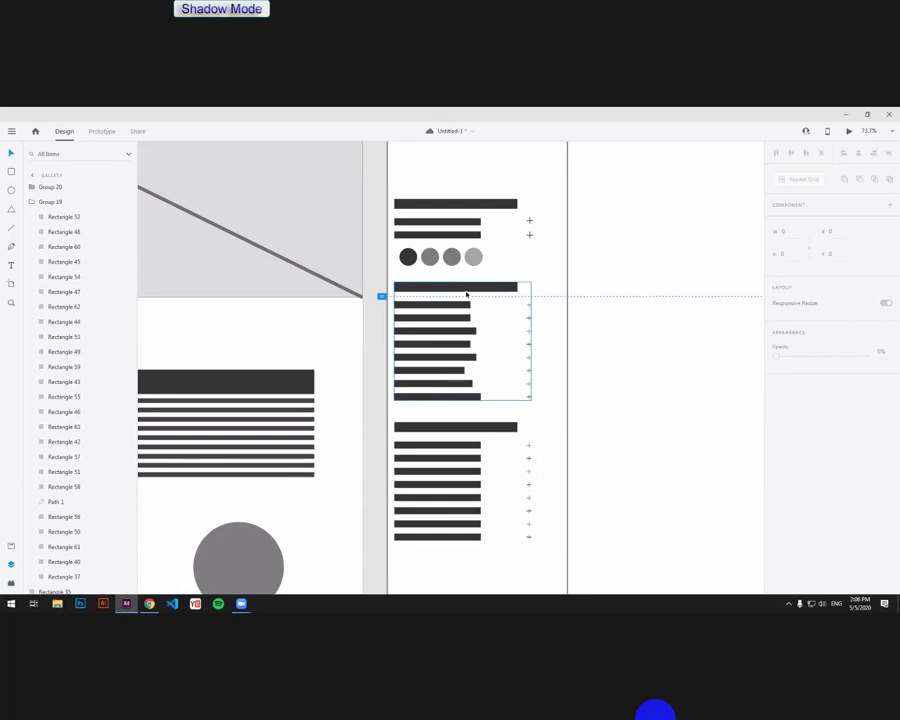
key("ctrl+s")
Step: Draw an outlined box about 159 × 52 below the sidebar's last row group and place a copy beside it
scroll(640, 362, "down", 3)
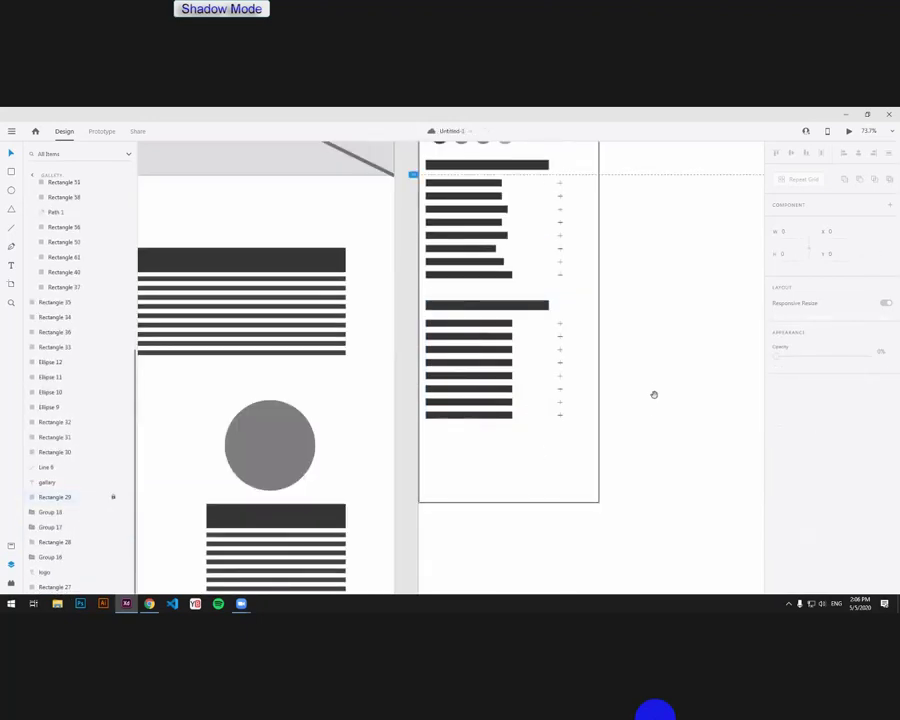
left_click_drag(654, 394, 654, 398)
left_click(11, 172)
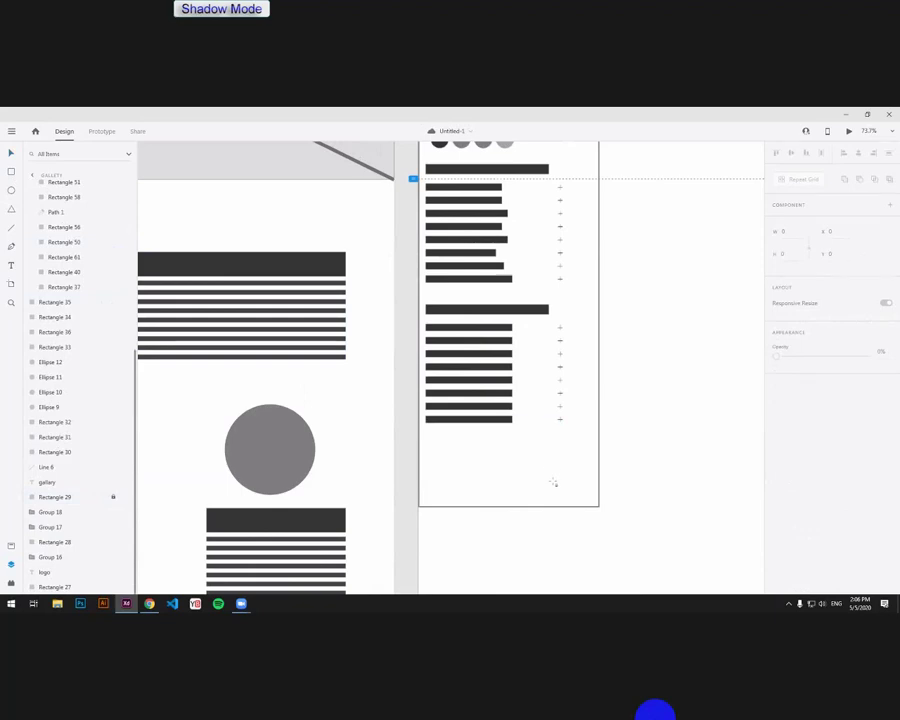
scroll(554, 481, "up", 3)
mouse_move(564, 459)
left_mouse_down()
mouse_move(472, 488)
mouse_move(510, 438)
mouse_move(525, 441)
mouse_move(412, 442)
left_mouse_up()
left_click(11, 153)
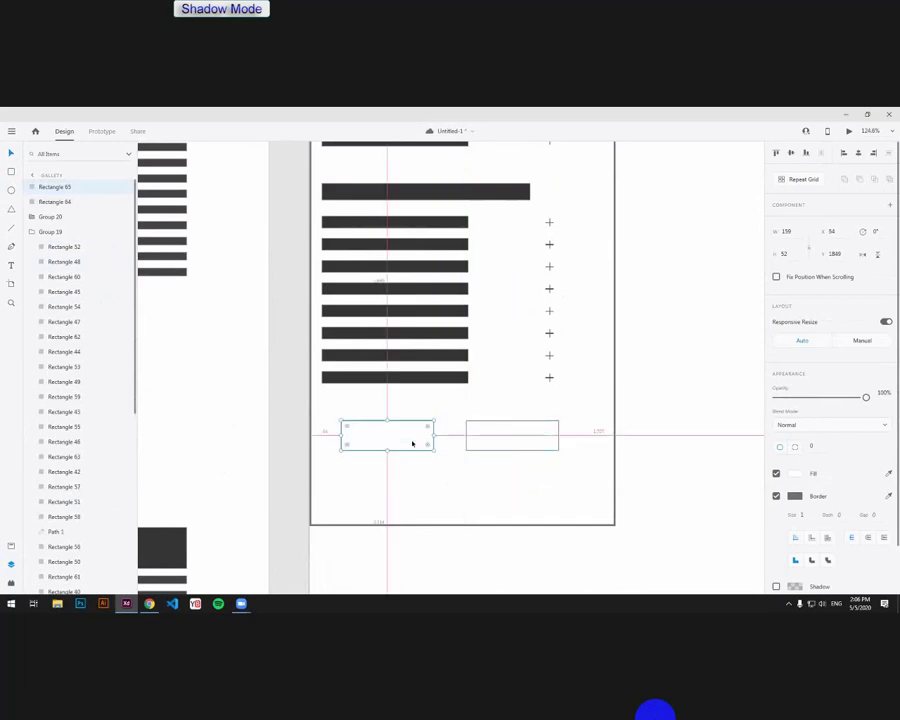
Step: Move the two outlined boxes together slightly lower, to Y 1854
left_click_drag(522, 469, 410, 426)
left_click(510, 486)
left_click_drag(535, 467, 410, 431)
left_click_drag(414, 436, 415, 439)
left_click_drag(530, 492, 410, 424)
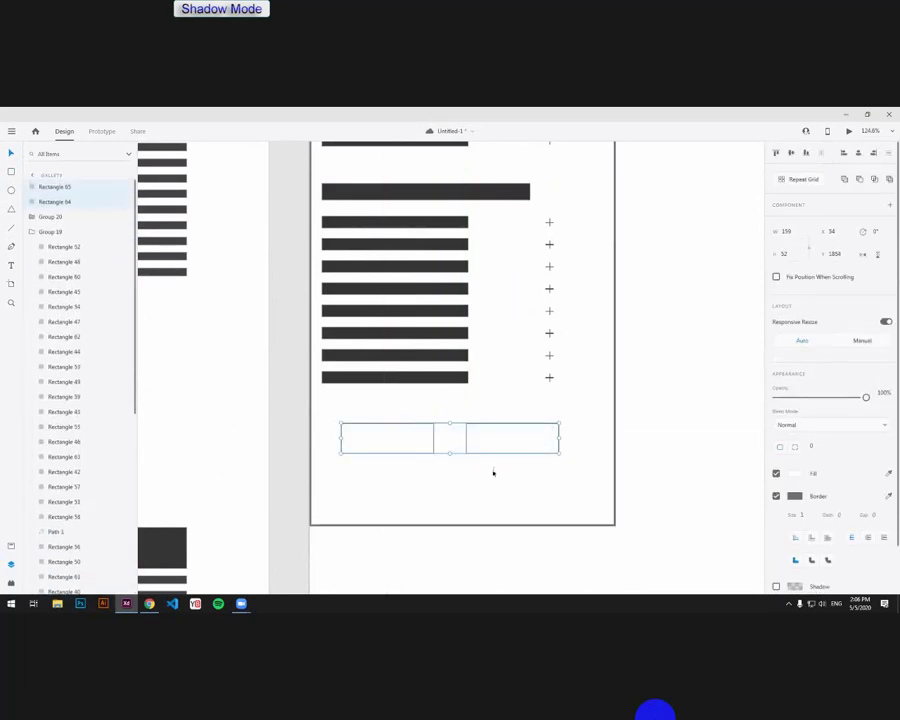
Step: Place a copy of the outlined box centred below the pair and fill it with the heading bar's dark colour
left_click(494, 446)
left_click_drag(494, 446, 459, 491)
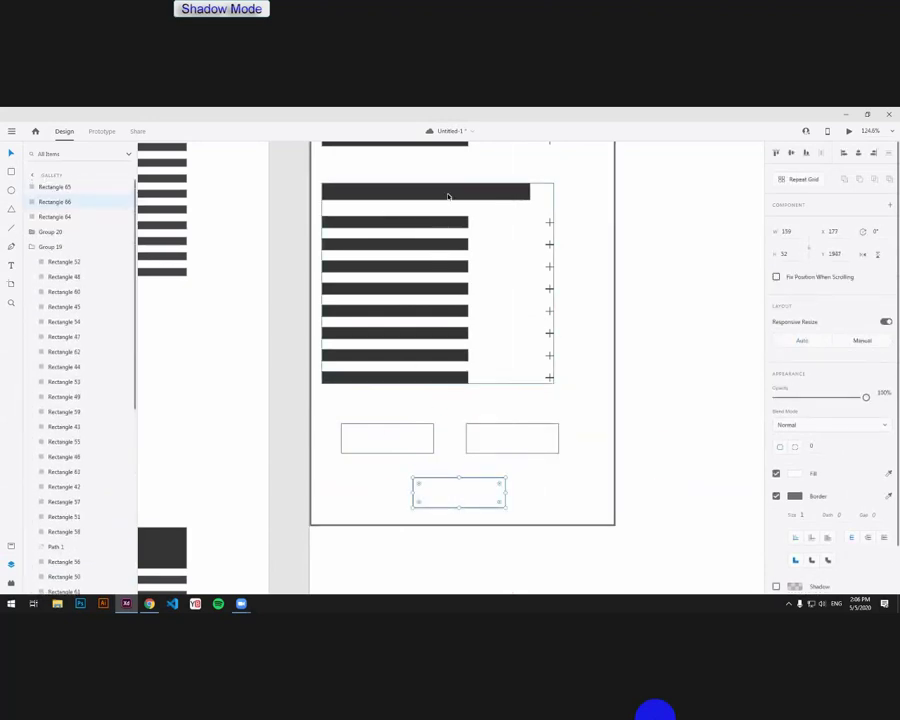
key("i")
left_click(490, 192)
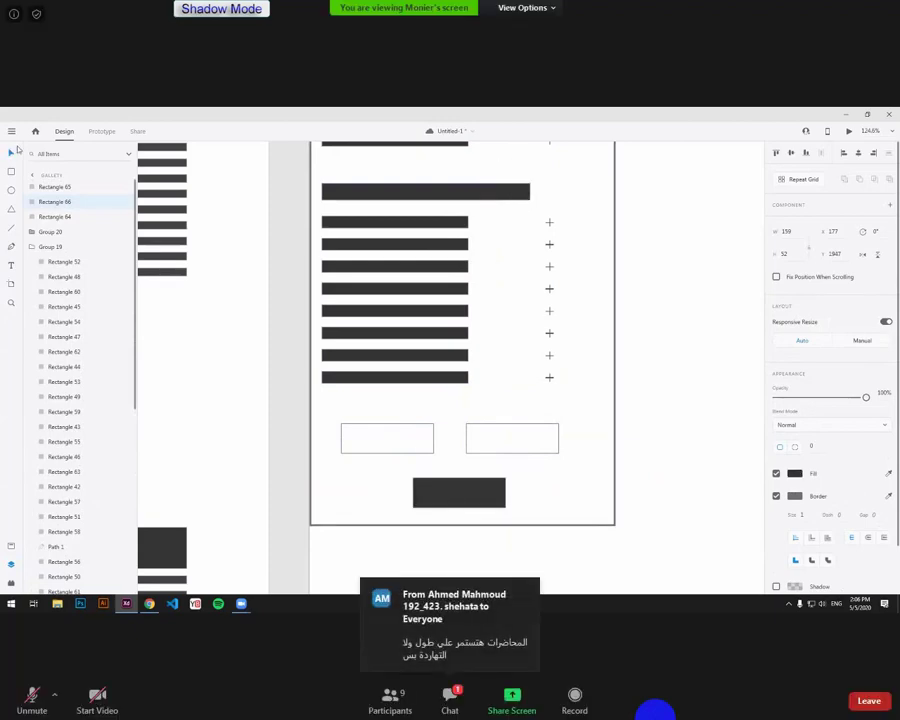
Step: Switch to the Zoom meeting chat, read the newest message, and return to the full-screen shared view
left_click(442, 708)
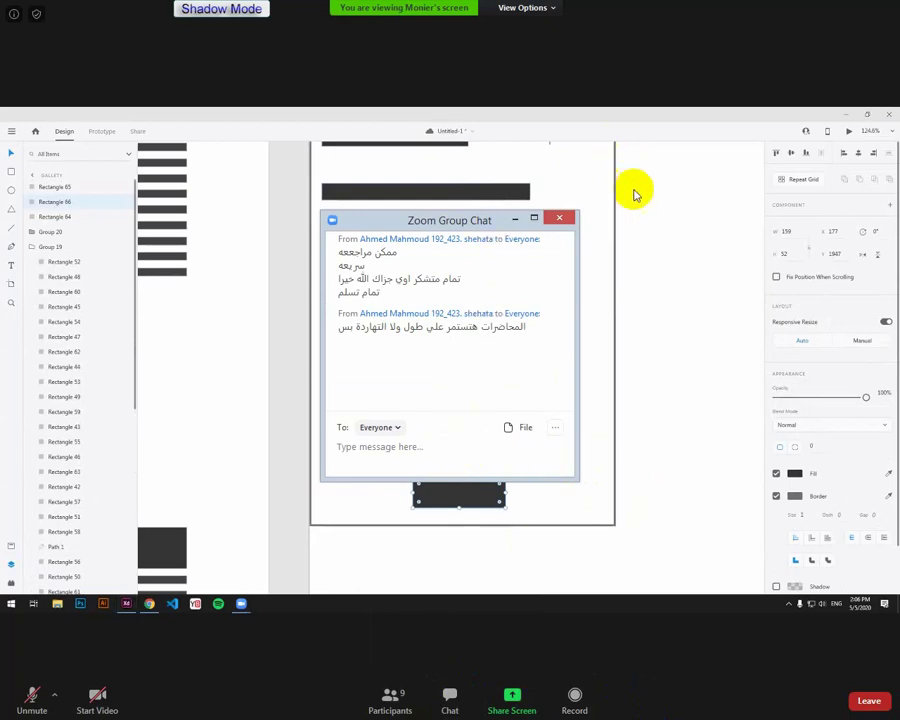
left_click(559, 218)
key("Escape")
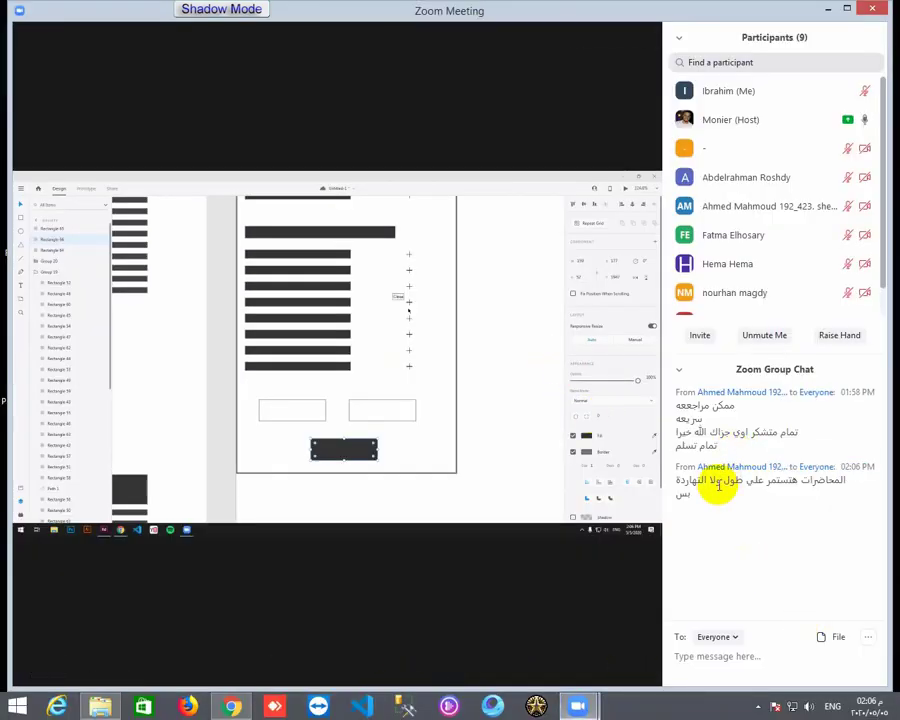
left_click_drag(718, 485, 868, 487)
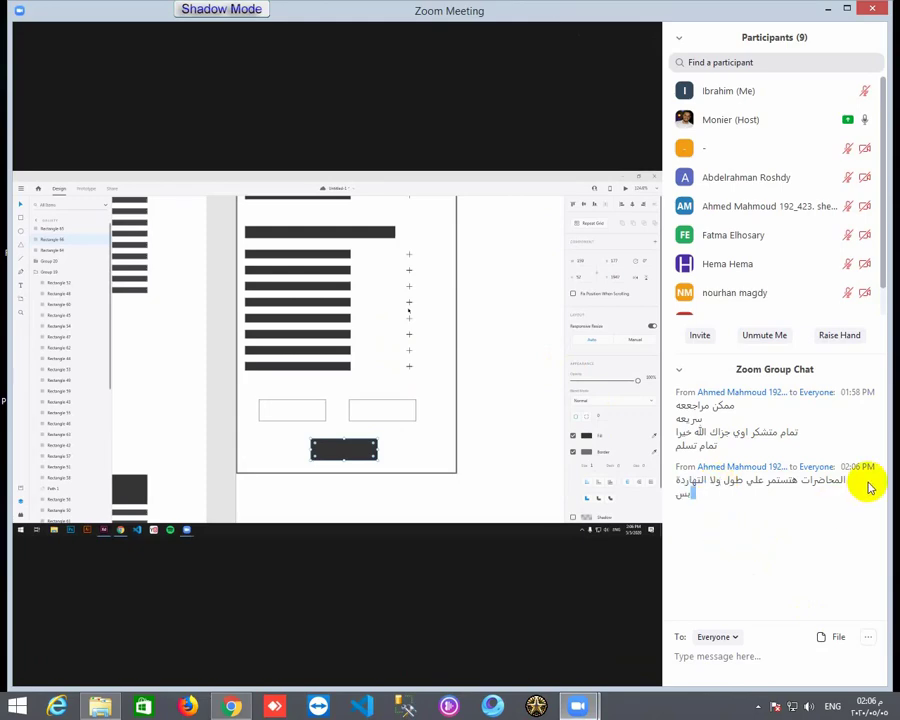
left_click(859, 480)
left_click_drag(703, 480, 725, 515)
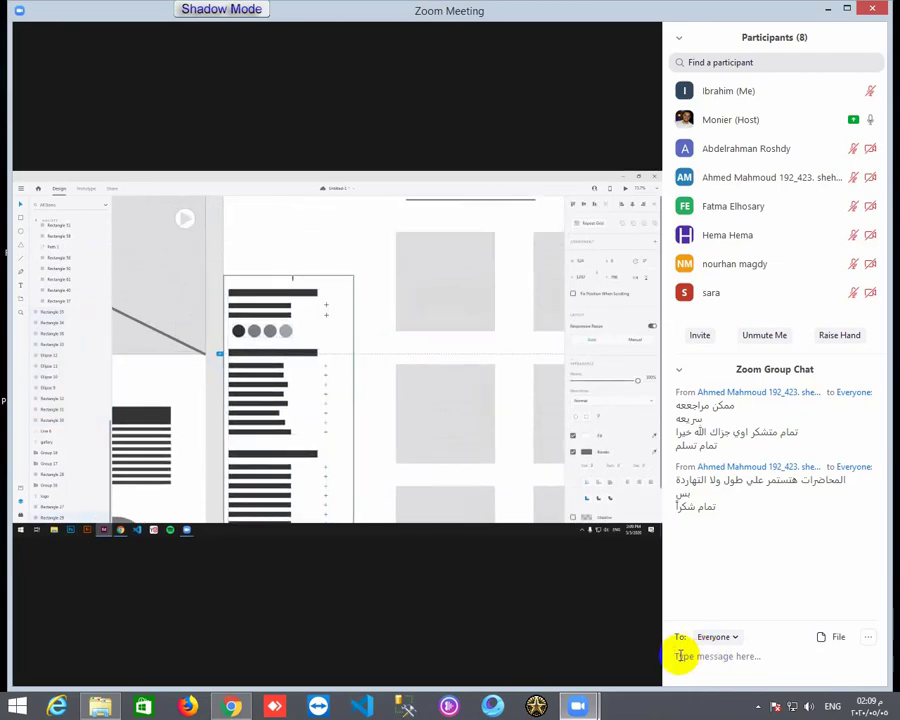
double_click(550, 504)
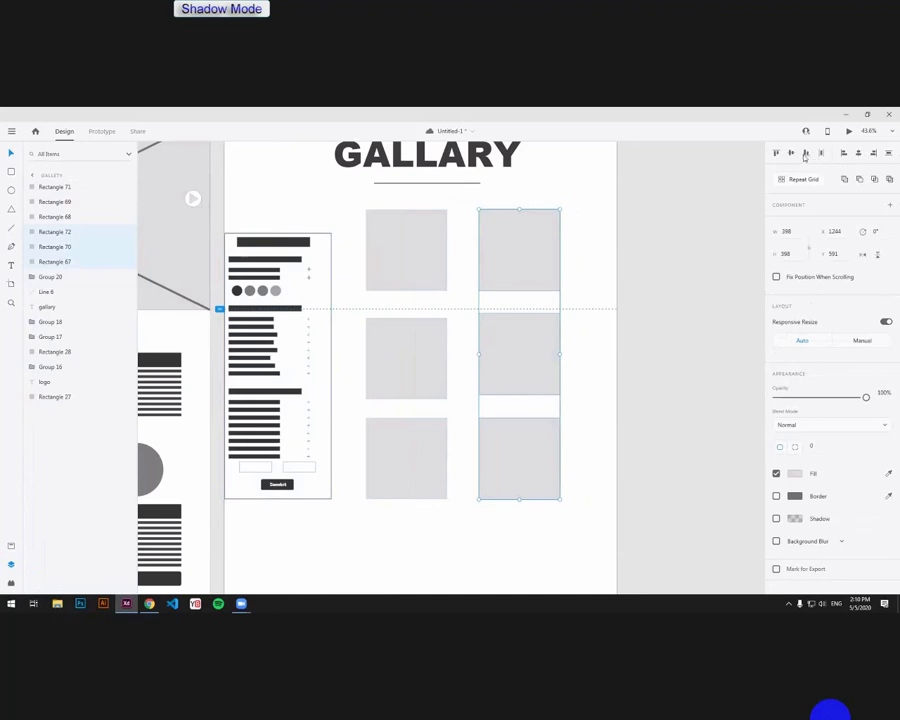
Step: Distribute the three squares in the gallery's left column evenly in the vertical direction
left_click_drag(386, 203, 415, 432)
left_click(888, 153)
left_click(621, 365)
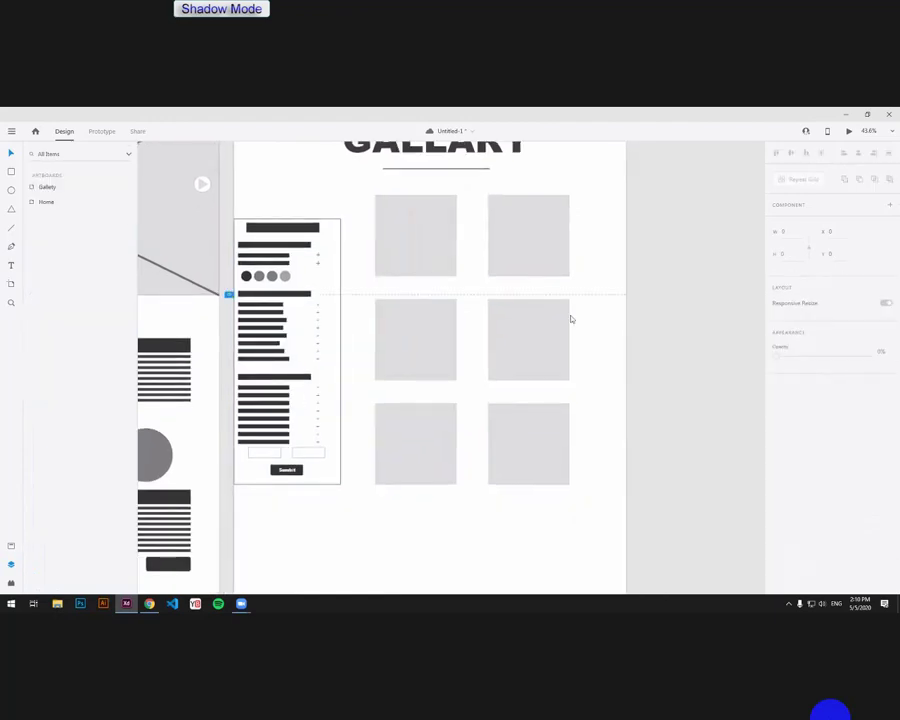
Step: Draw a thin bar about 360 × 14 just below the gallery's top-right square
scroll(560, 316, "up", 3)
left_click(249, 236)
scroll(384, 295, "right", 2)
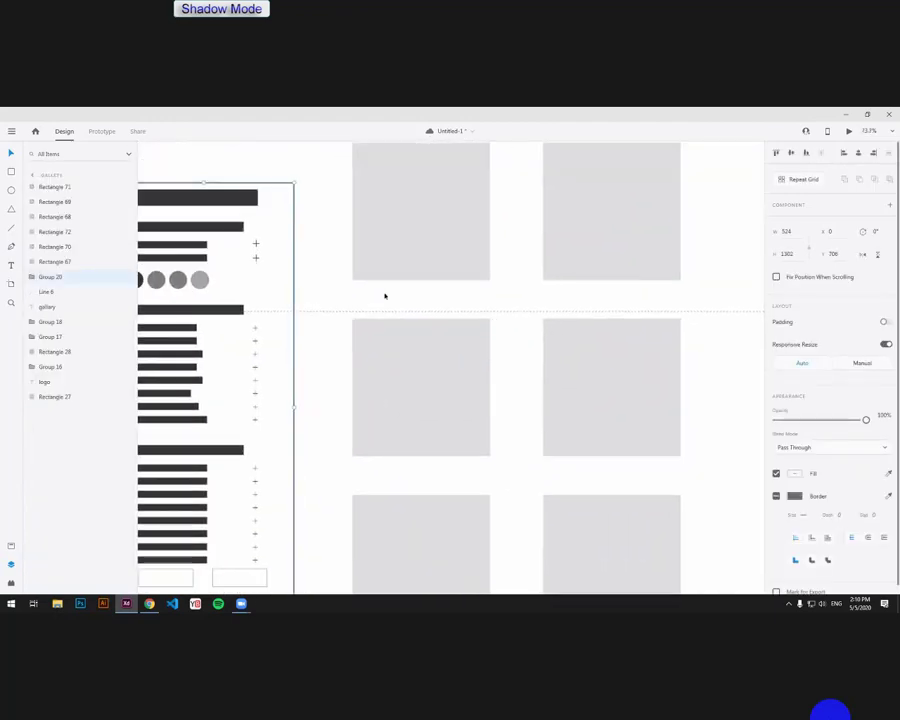
scroll(552, 300, "up", 3)
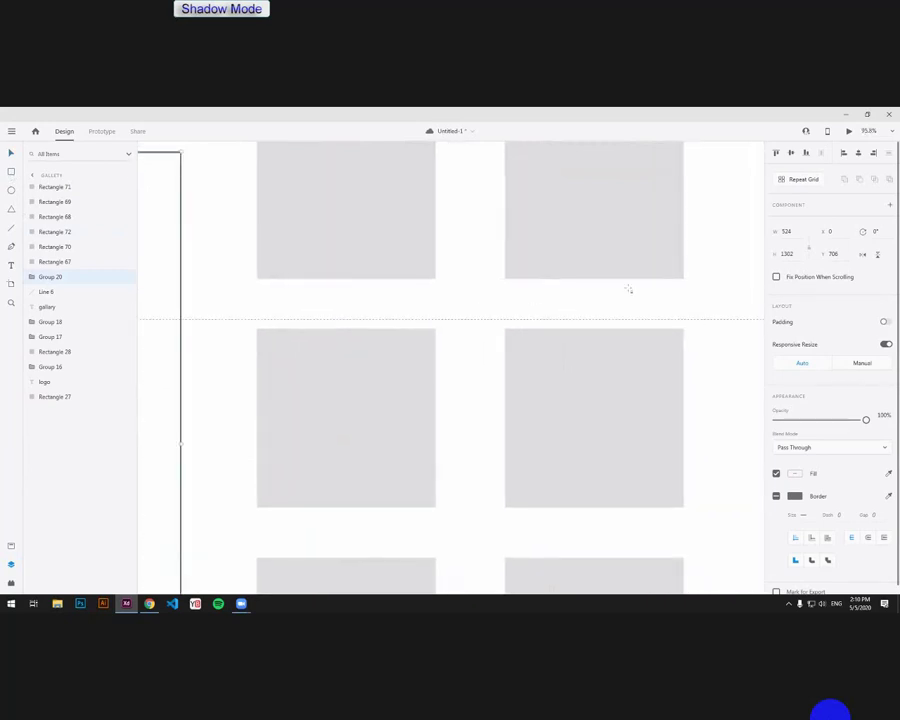
left_click_drag(680, 286, 656, 292)
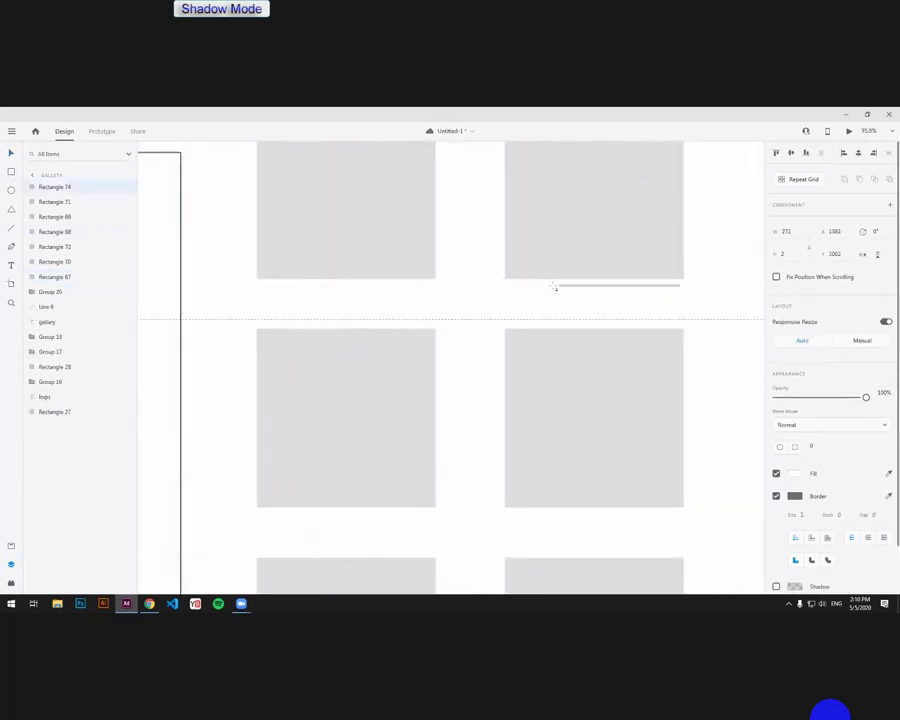
left_click_drag(554, 287, 516, 291)
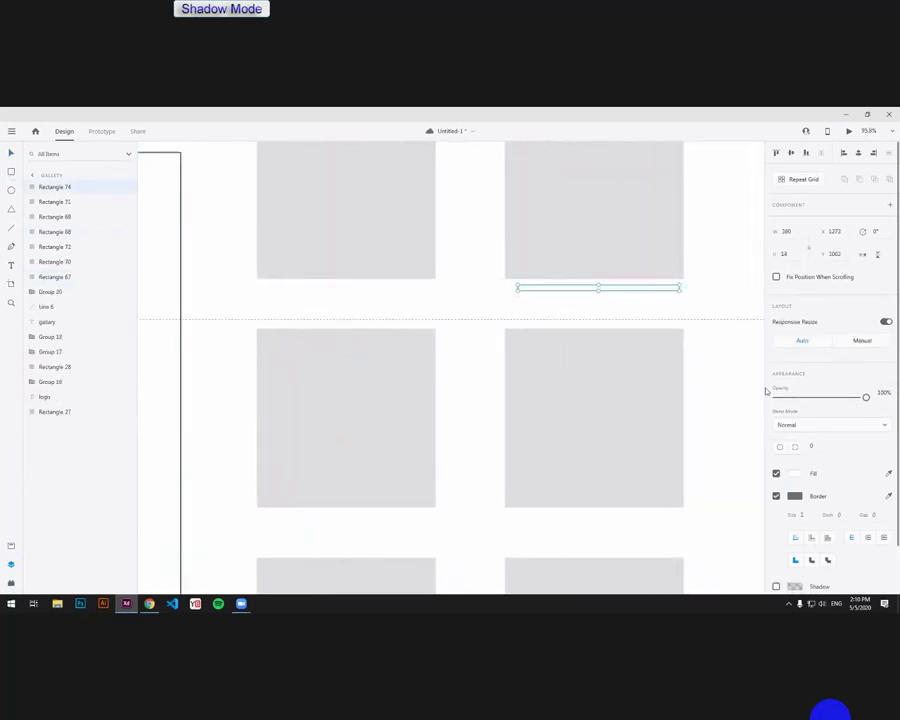
Step: Fill the thin bar with the dark colour sampled from the sidebar
left_click_drag(262, 268, 361, 281)
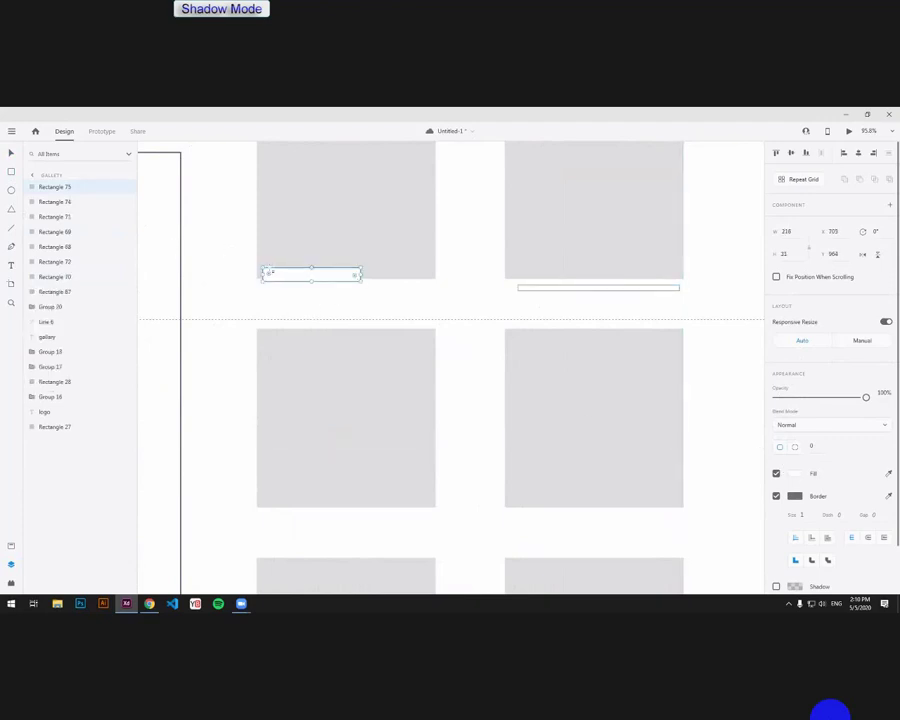
key("ctrl+z")
left_click_drag(307, 295, 452, 335)
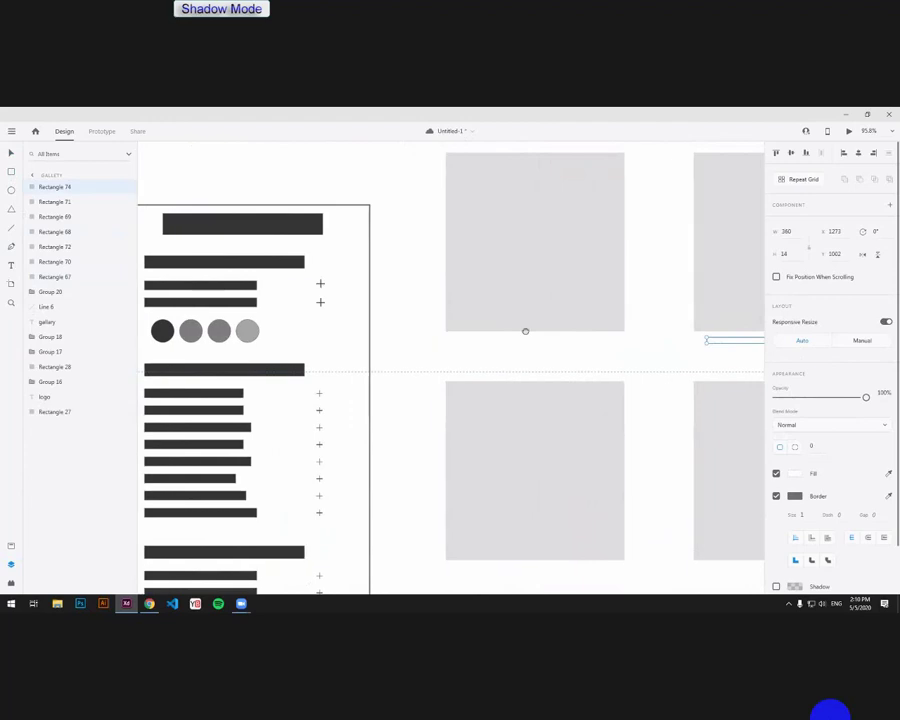
left_click_drag(525, 331, 536, 337)
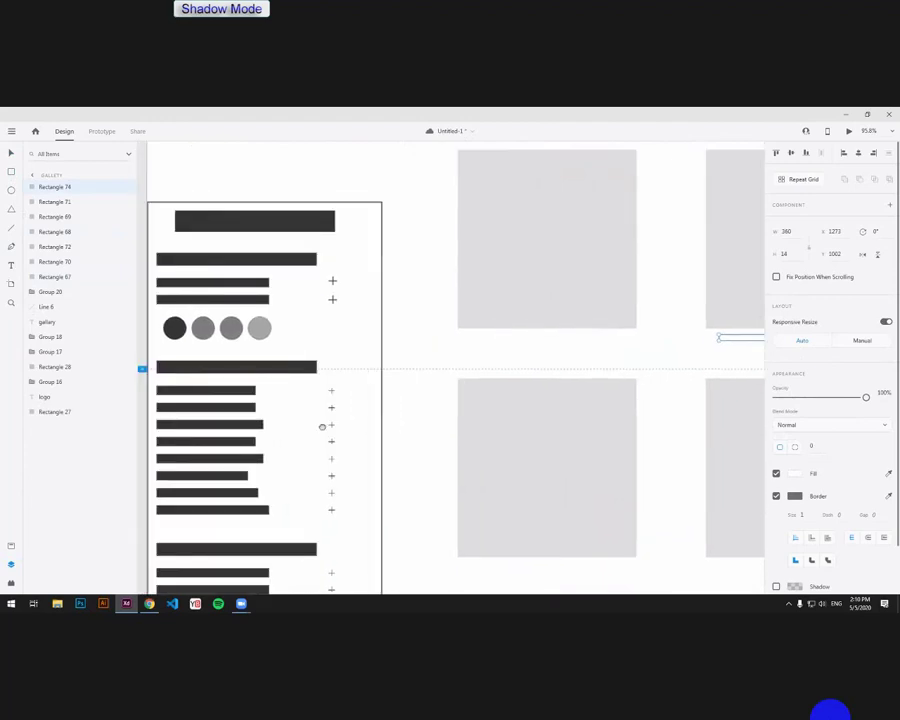
scroll(322, 427, "left", 3)
left_click_drag(516, 357, 448, 360)
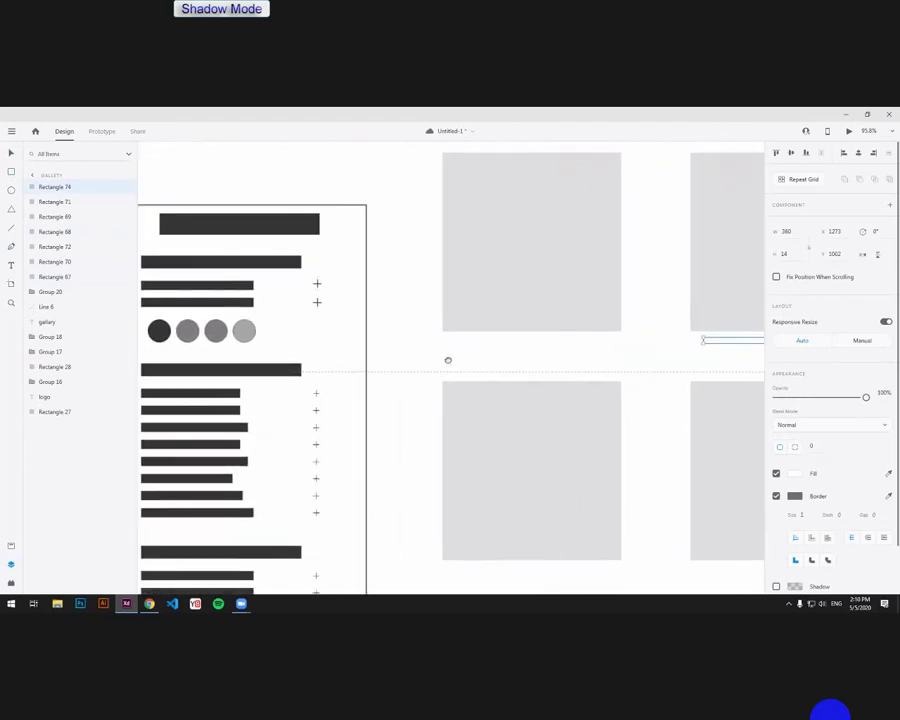
left_click_drag(154, 317, 209, 321)
Step: Place a copy of the dark bar directly beneath it and shorten the copy slightly at its left end
left_click_drag(750, 335, 593, 420)
left_click_drag(441, 397, 534, 406)
left_click_drag(679, 446, 584, 412)
scroll(606, 430, "up", 3)
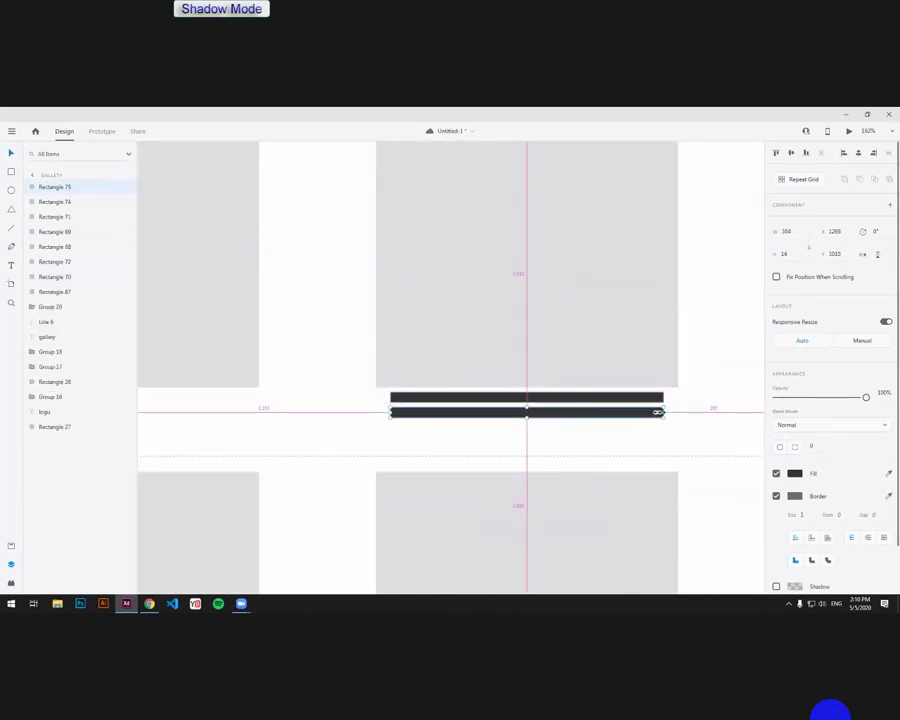
left_click_drag(657, 412, 634, 408, "alt")
left_click(661, 444)
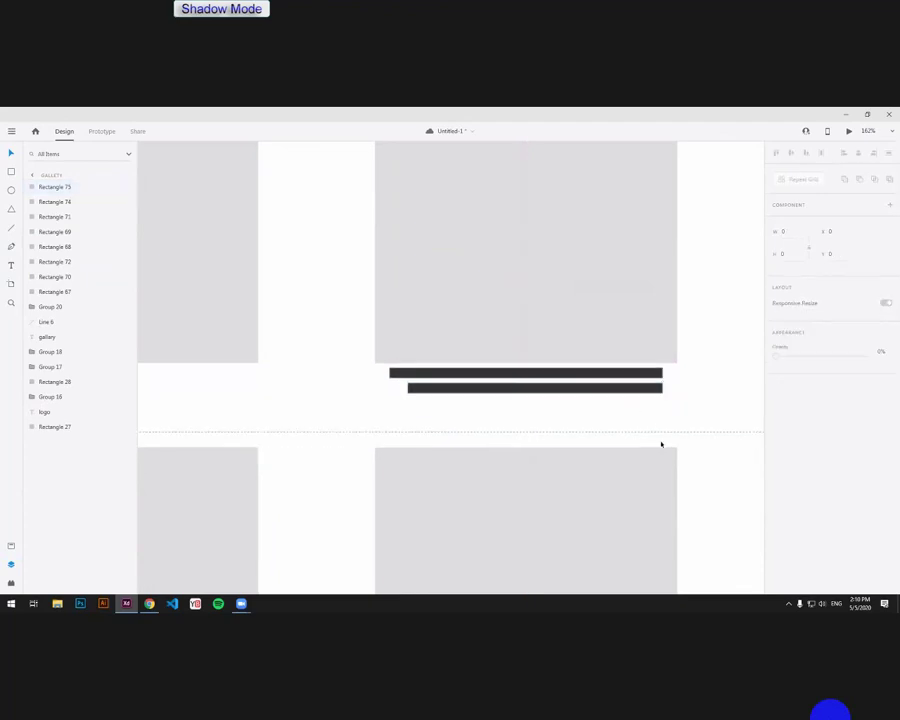
Step: Move the two middle-row gallery squares down to widen the gap below the top row
scroll(661, 444, "down", 5)
left_click_drag(460, 418, 689, 352)
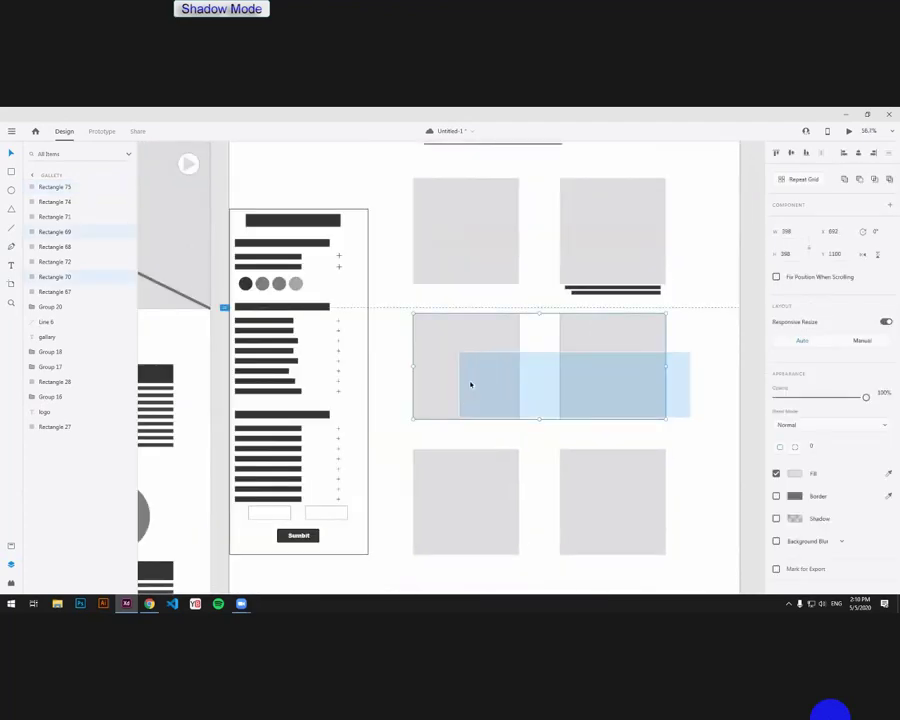
left_click(492, 304)
Step: Draw a button rectangle about 112 × 32 below the two bars, starting at the square's left edge
scroll(558, 318, "up", 3)
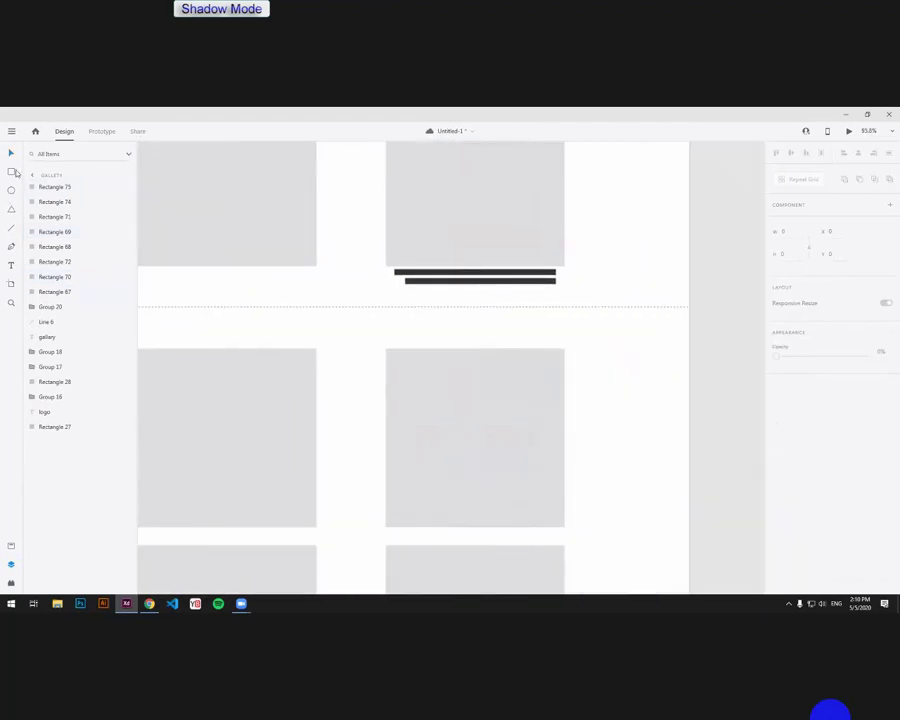
scroll(440, 295, "up", 3)
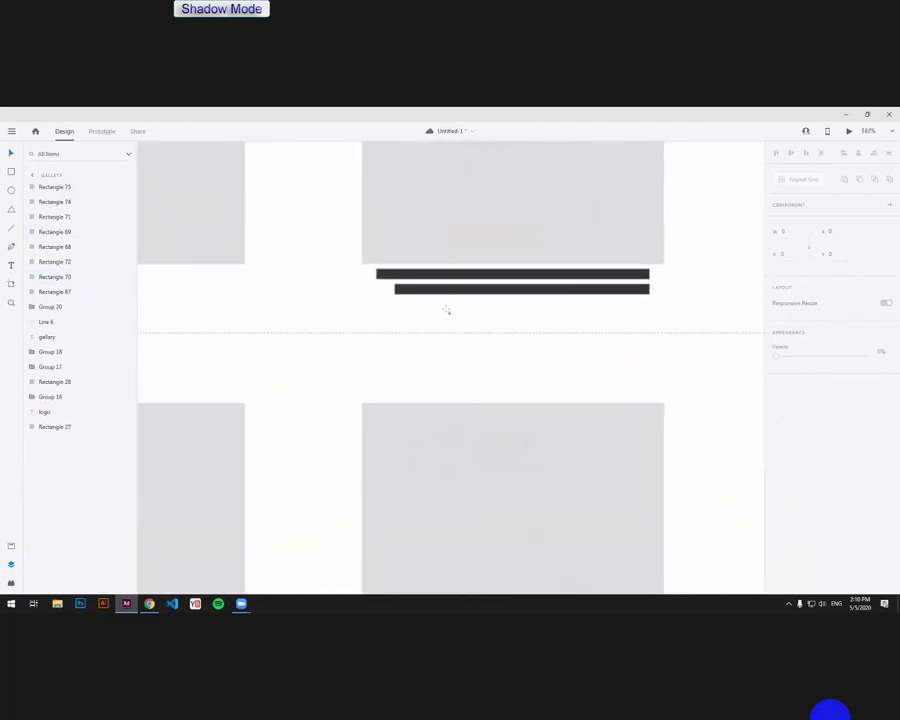
left_click_drag(439, 306, 448, 311)
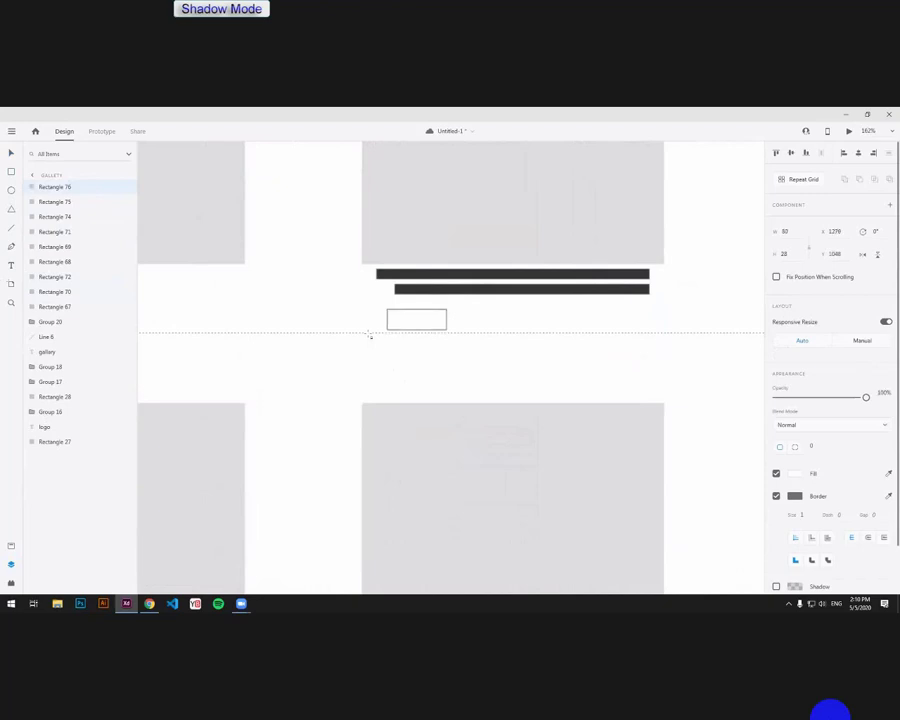
left_click_drag(365, 333, 362, 333)
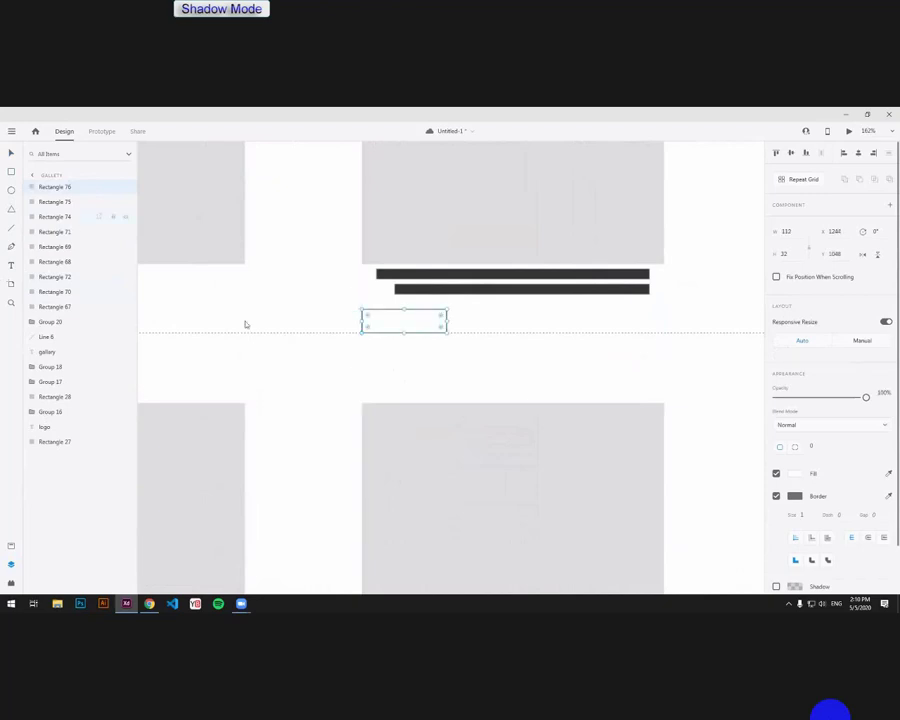
Step: Fill the button rectangle with the colour sampled from the sidebar's darkest swatch
scroll(227, 311, "left", 3)
left_click_drag(229, 308, 311, 335)
key("ctrl+z")
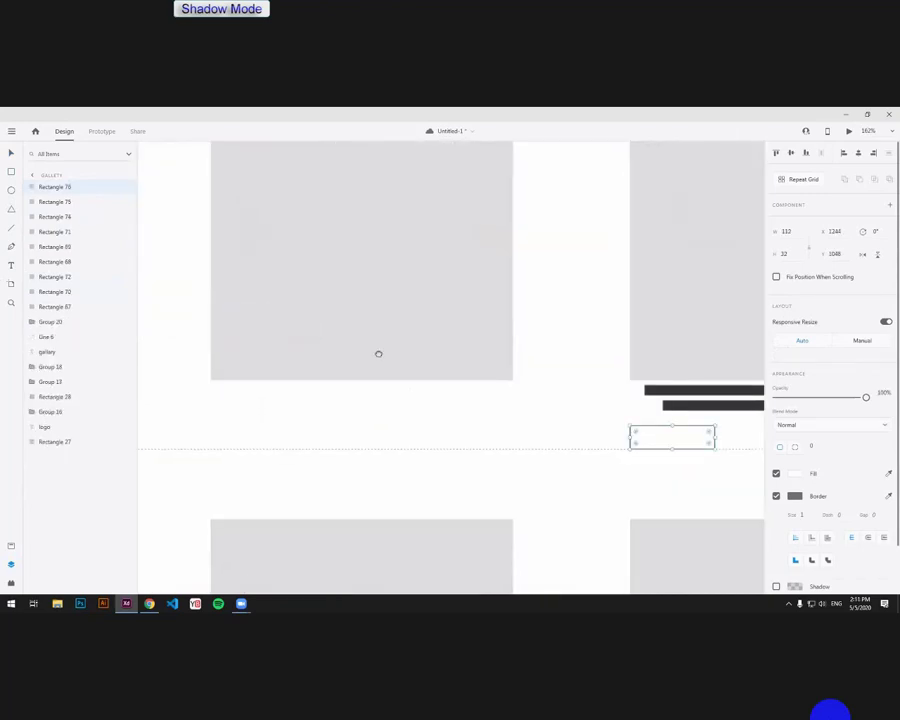
scroll(404, 353, "down", 3)
scroll(449, 367, "left", 2)
key("i")
left_click(173, 349)
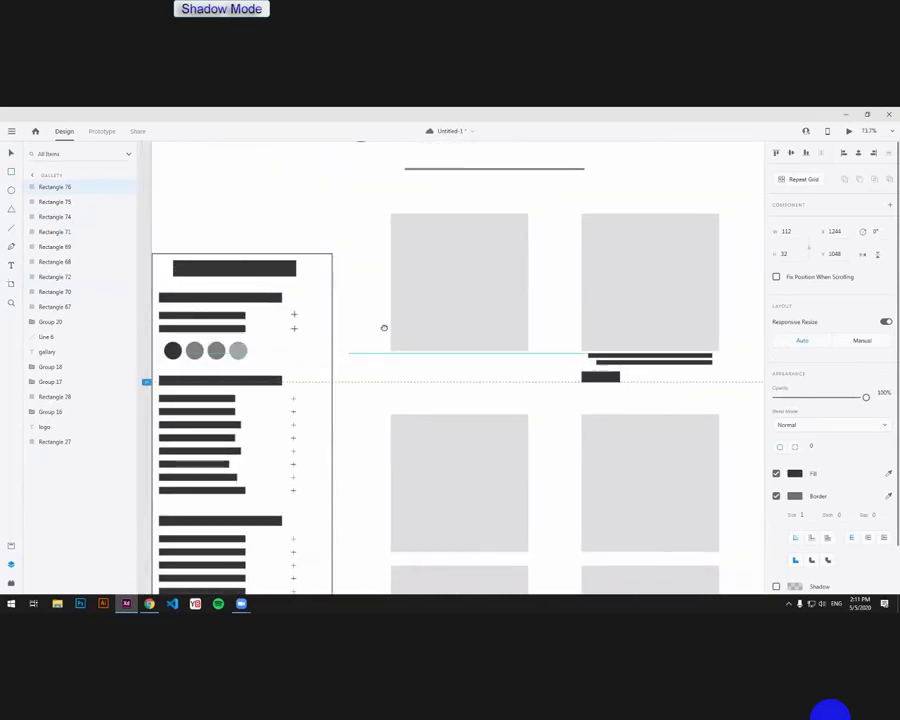
Step: Round the button's corners to 5 and move it right to line up with the bars' right ends
scroll(384, 327, "right", 2)
scroll(499, 371, "right", 2)
scroll(535, 386, "up", 3)
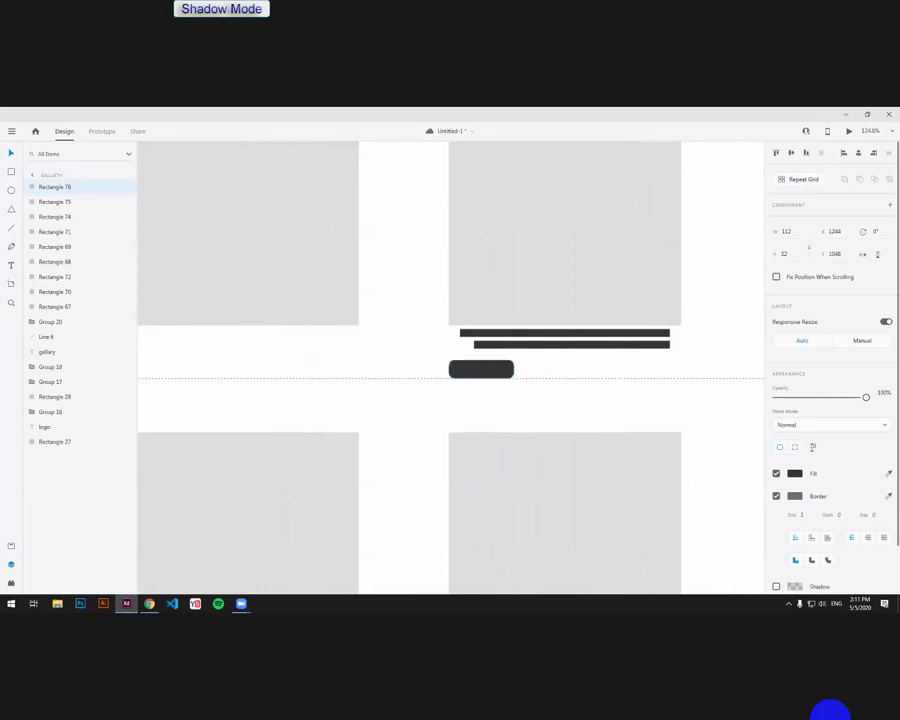
left_click_drag(481, 382, 644, 376)
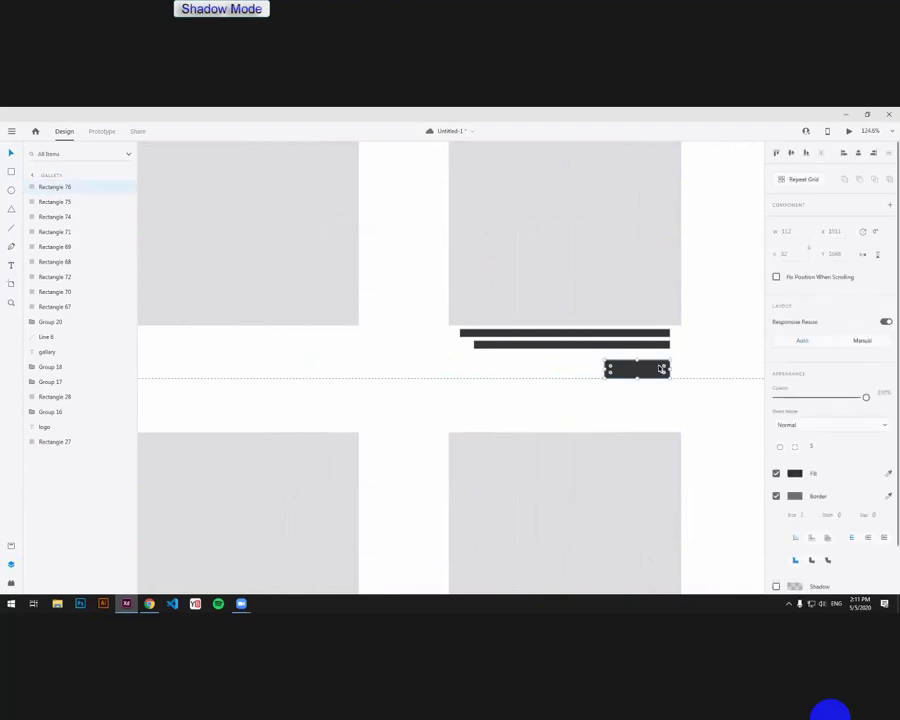
Step: Place a copy of the two bars and the button below the gallery's top-left square
left_click_drag(685, 331, 460, 372)
scroll(610, 372, "down", 3)
scroll(629, 376, "left", 1)
scroll(498, 348, "down", 2)
scroll(545, 397, "down", 3)
left_click_drag(623, 460, 615, 429)
left_click(615, 429)
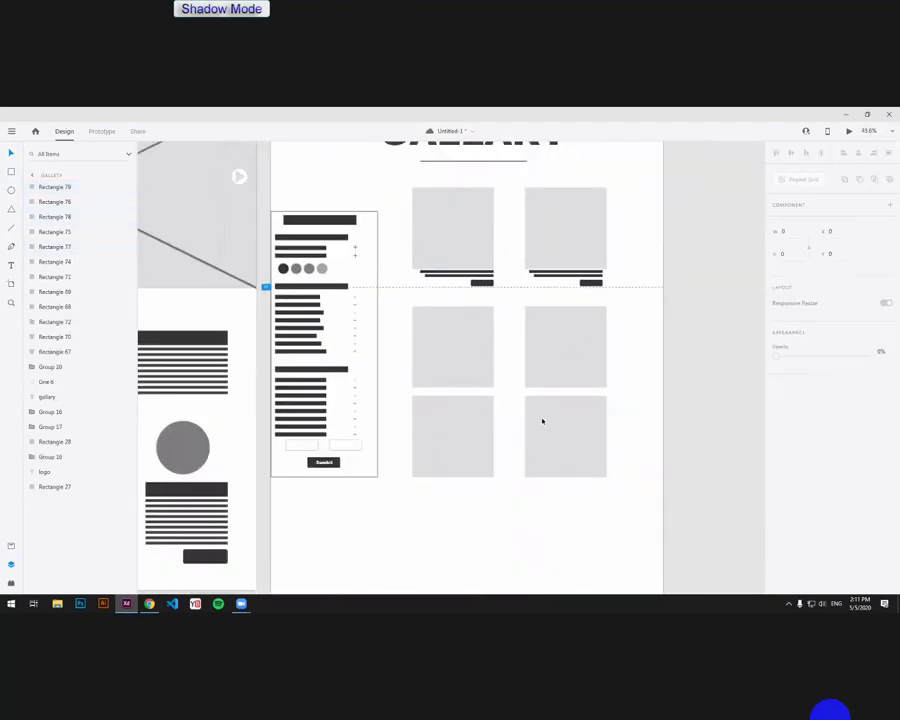
Step: Delete the four squares in the gallery's middle and bottom rows
left_click_drag(639, 482, 446, 337)
key("Delete")
left_click_drag(583, 212, 434, 287)
left_click_drag(466, 235, 462, 326)
key("ctrl+z")
key("Escape")
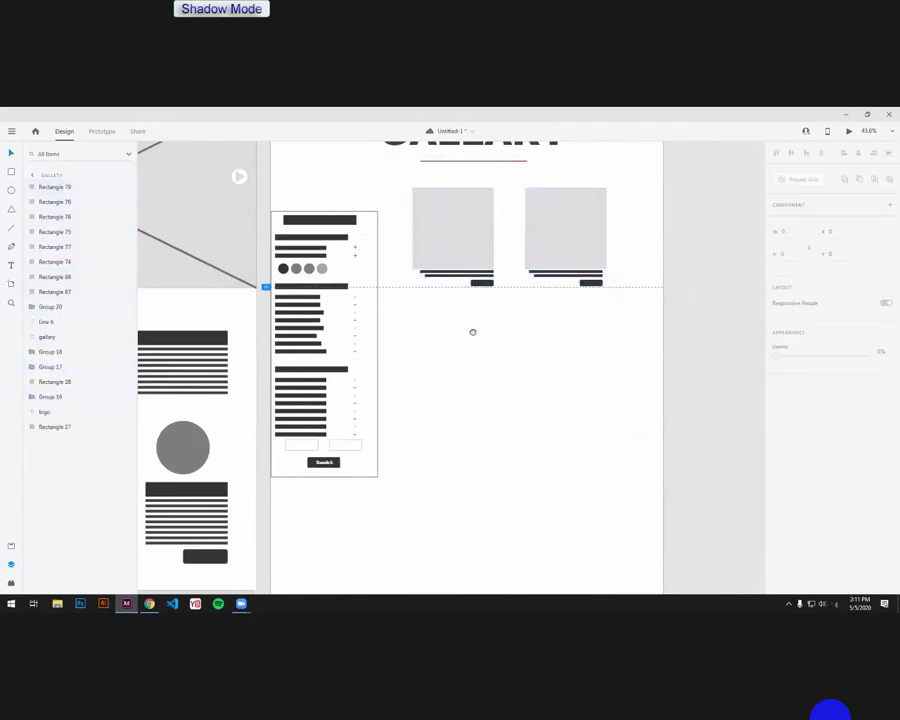
scroll(550, 326, "up", 4)
scroll(562, 340, "right", 3)
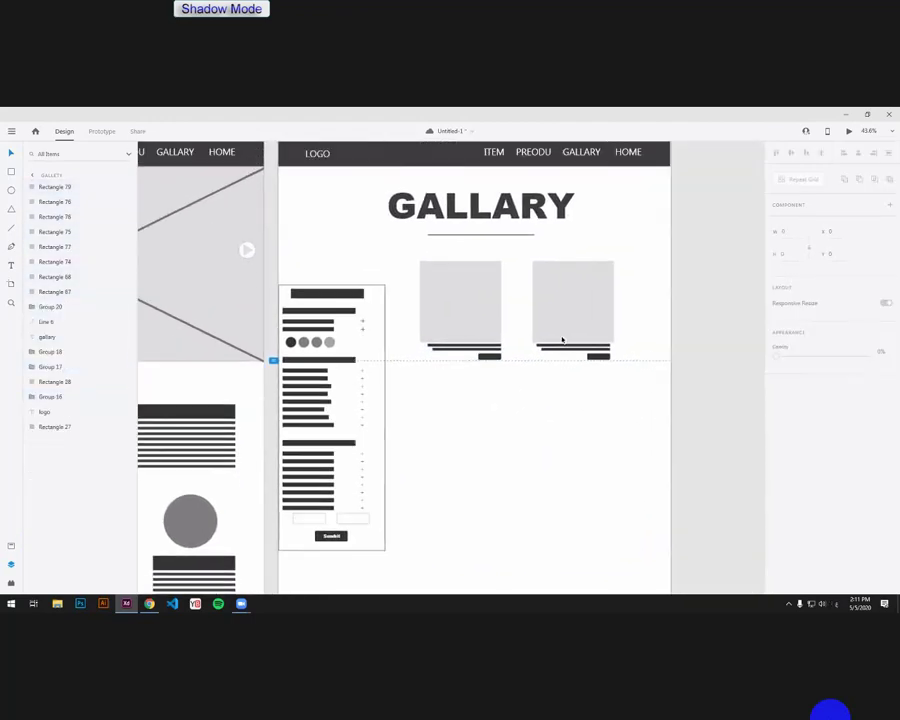
Step: Round the corners of the gallery's top-right square to 28 and delete the top-left square
scroll(568, 377, "up", 4)
left_click(544, 378)
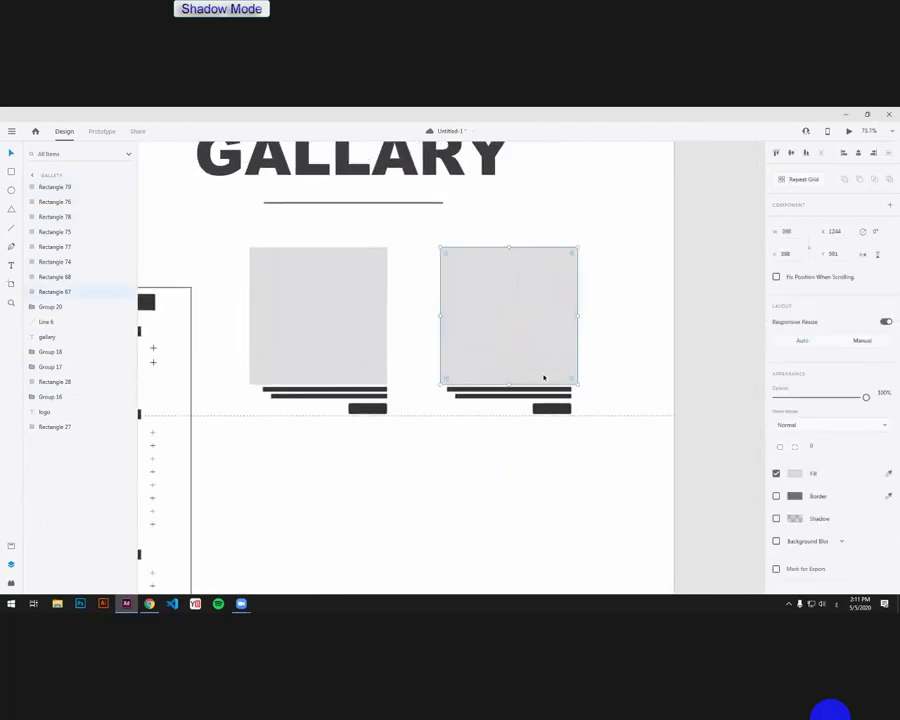
left_click_drag(407, 327, 342, 421)
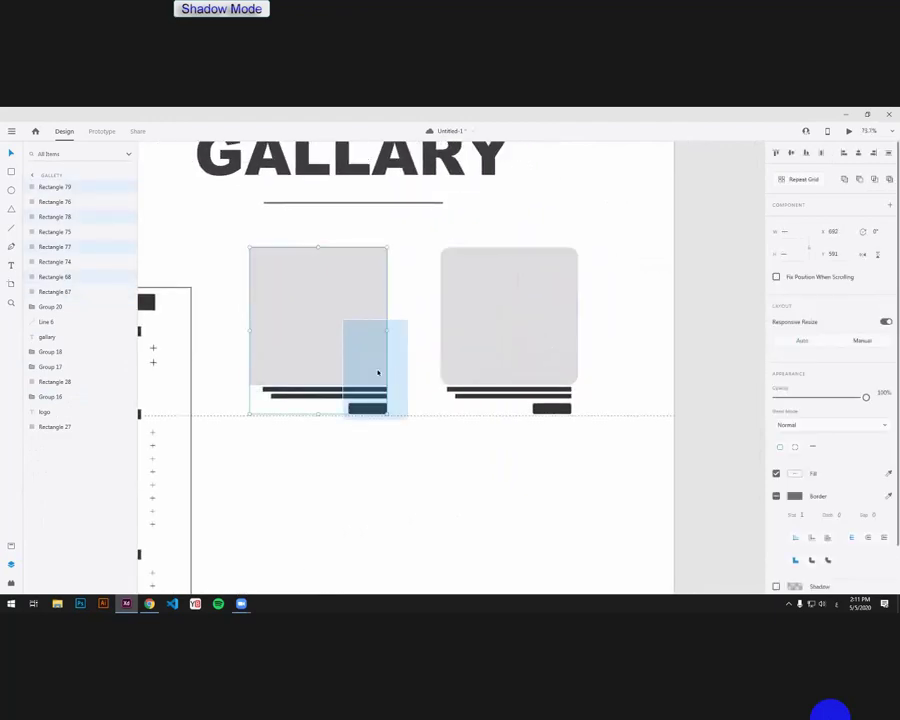
key("Escape")
key("Delete")
Step: Draw a diagonal line about 380 by 380 from the square's top-right to bottom-left corner and set its border size to 10
left_click(545, 355)
scroll(580, 376, "up", 2)
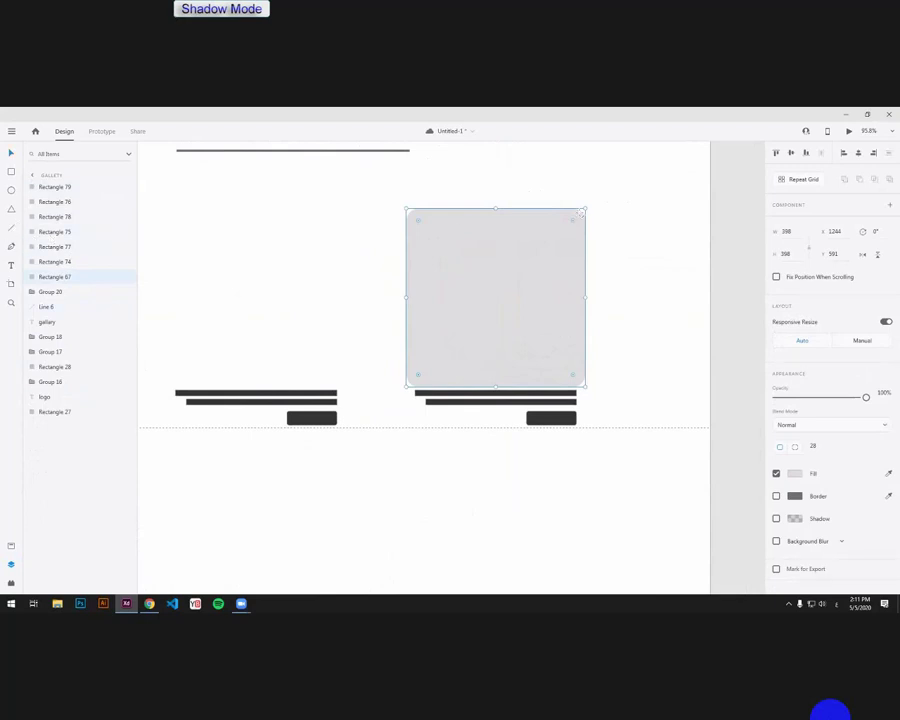
key("l")
left_click_drag(581, 212, 409, 382)
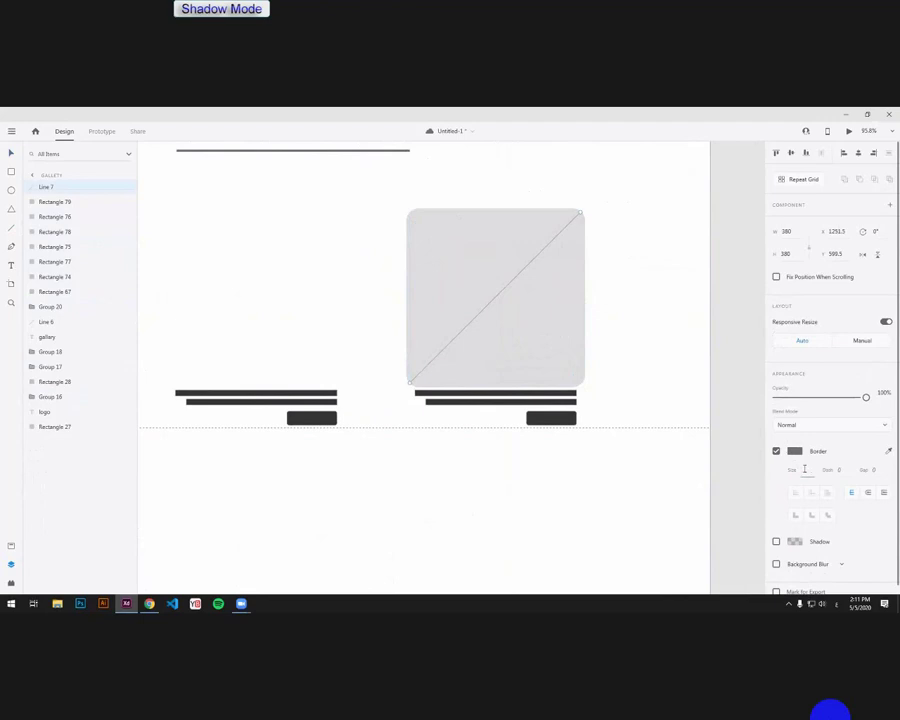
type("10")
key("Return")
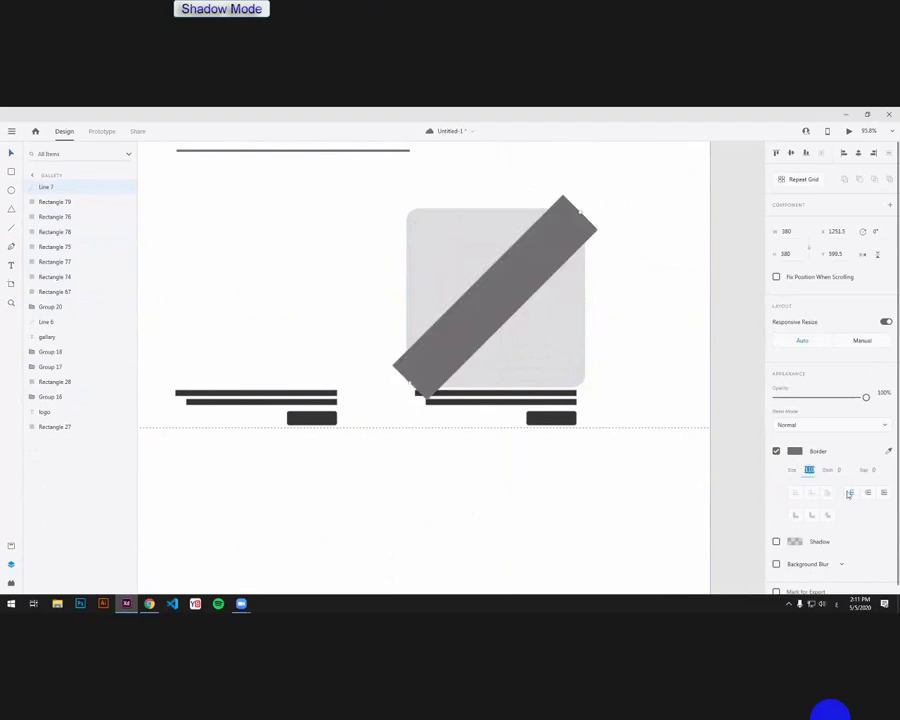
type("10")
key("Return")
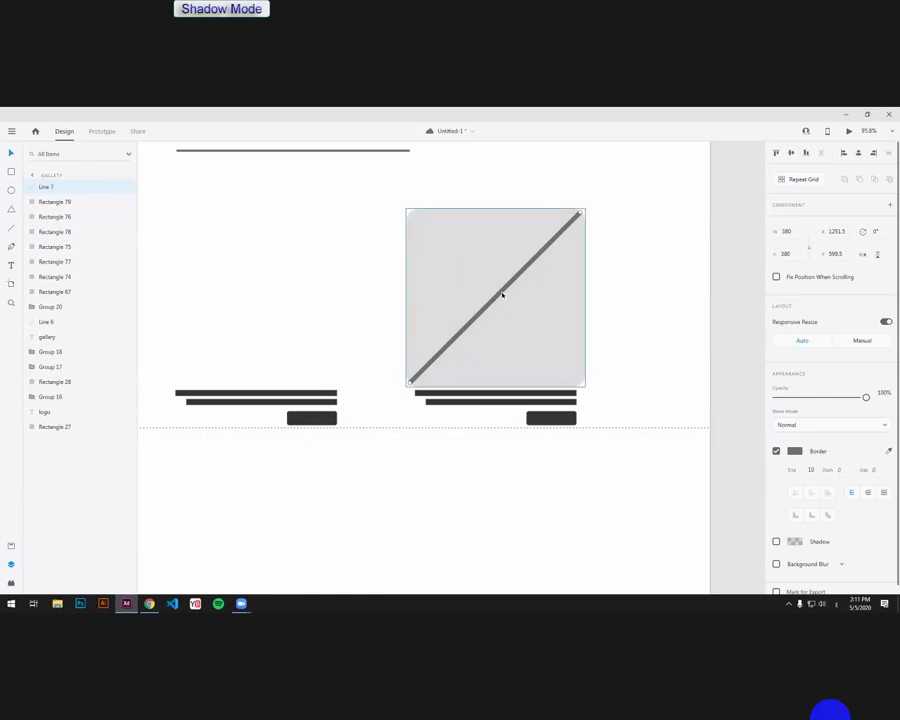
Step: Duplicate the diagonal line, flip the copy horizontally to form a cross, and group both lines with the square
key("ctrl+d")
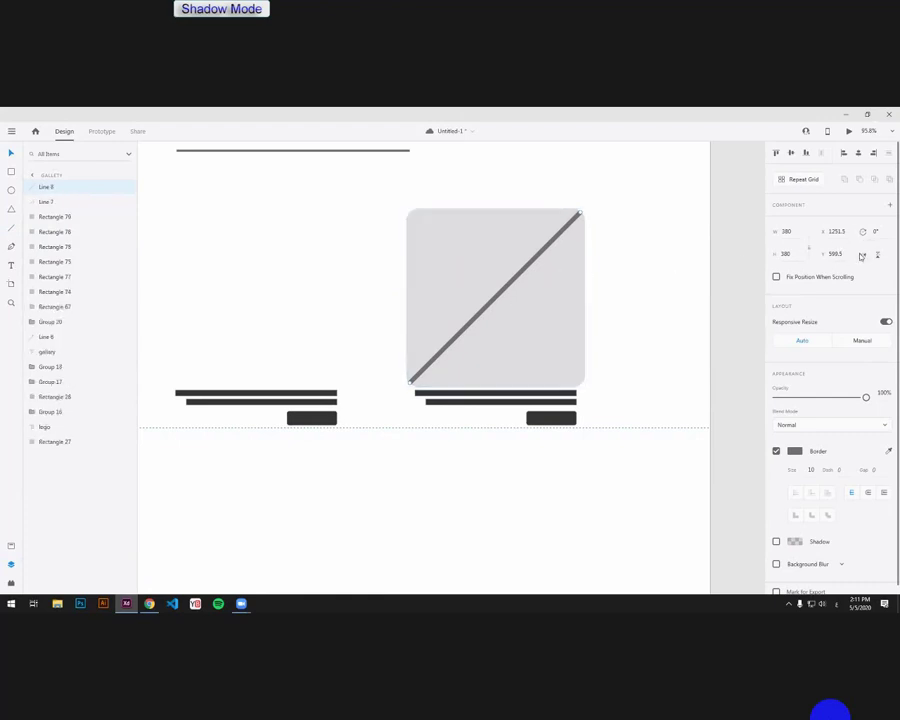
left_click(861, 256)
left_click_drag(627, 221, 398, 436)
key("ctrl+g")
Step: Delete the two bars and the button left over below the removed square
left_click(621, 373)
scroll(441, 418, "down", 3)
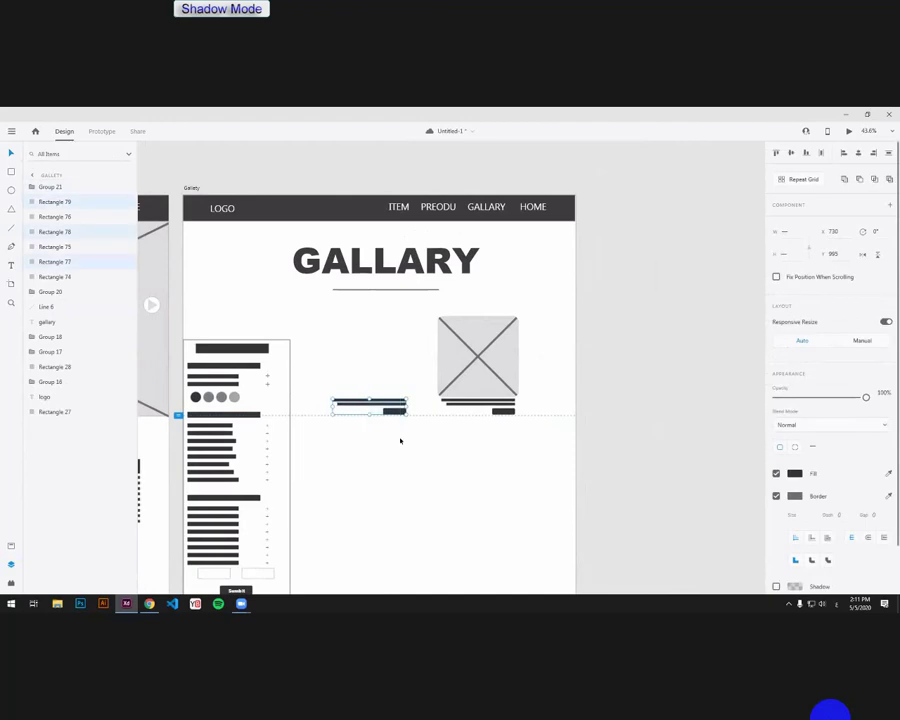
key("Delete")
Step: Show the gallery artboard's layout grid and group the crossed square with its bars and button as one card
left_click(557, 516)
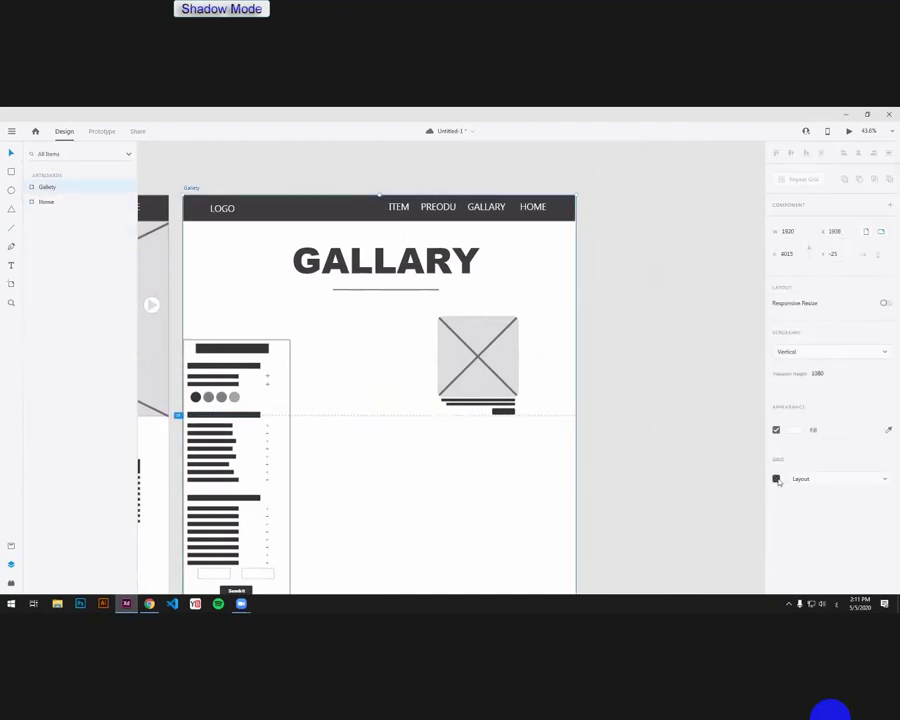
left_click(776, 479)
scroll(554, 410, "up", 5)
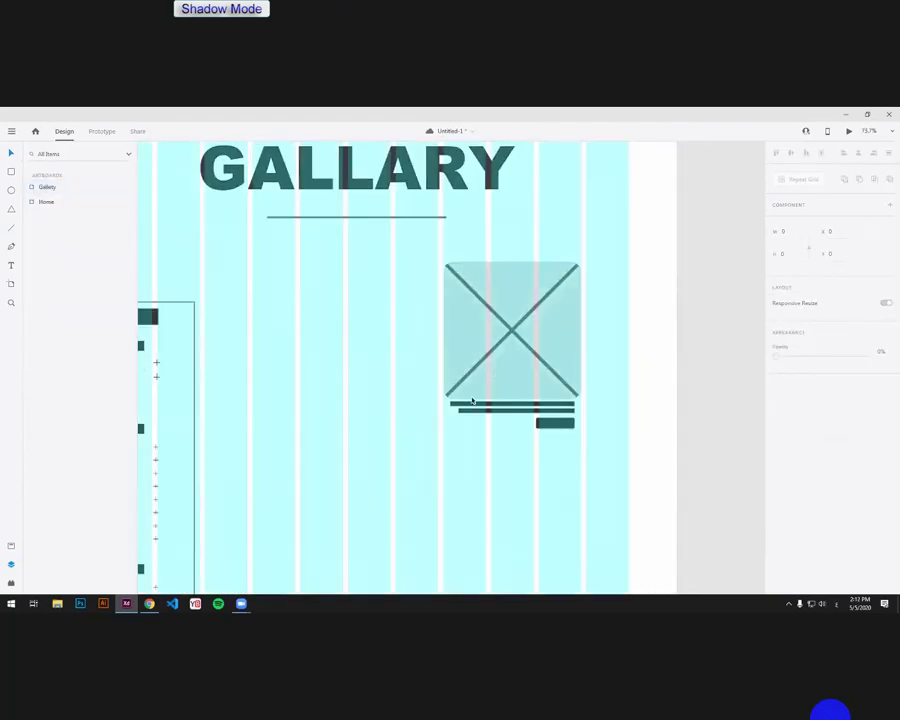
left_click(530, 422)
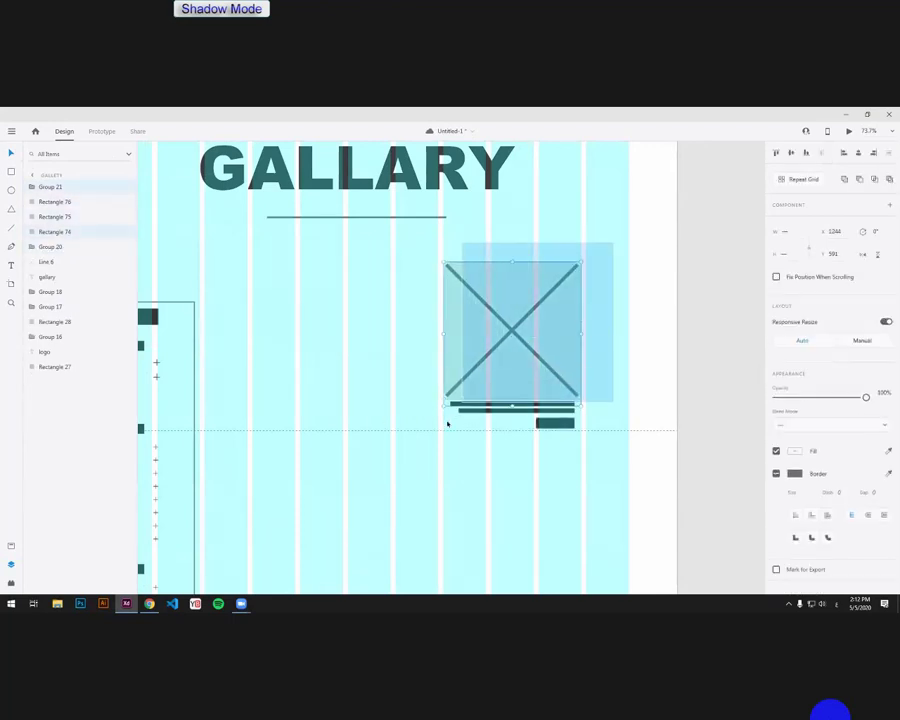
key("ctrl+g")
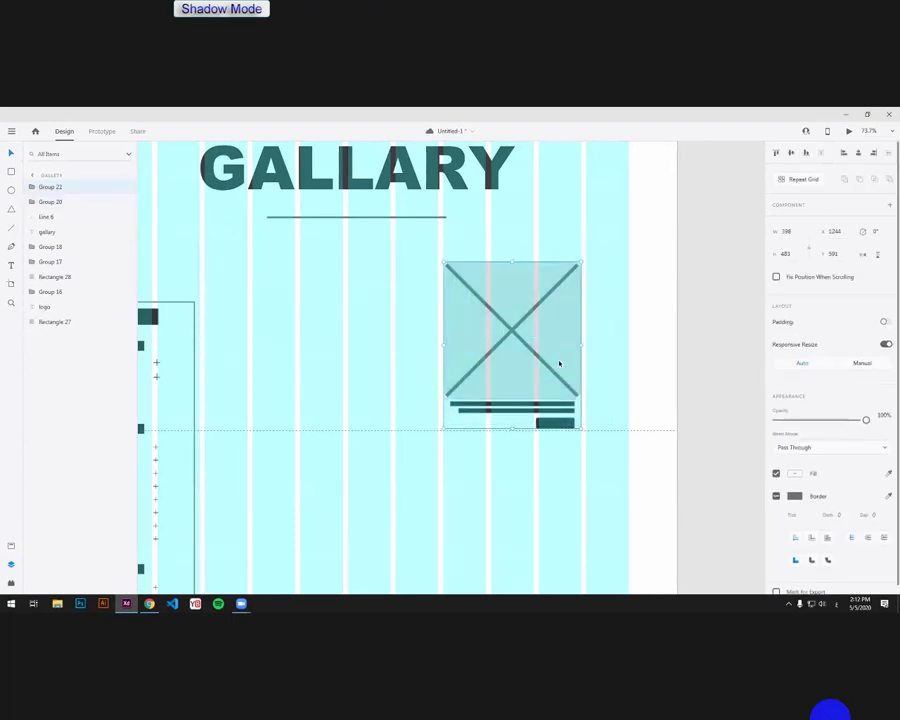
Step: Place a copy of the card to its left and copy the pair downwards twice to make three rows of two cards
left_click_drag(559, 357, 399, 309)
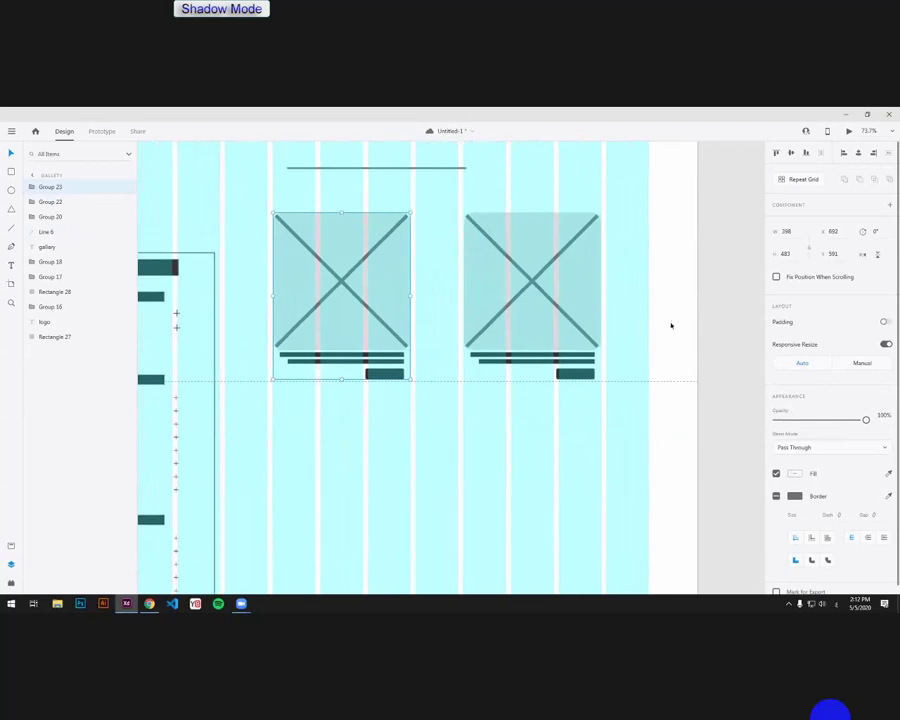
left_click_drag(658, 216, 351, 315)
left_click_drag(383, 234, 390, 408)
scroll(448, 449, "down", 3)
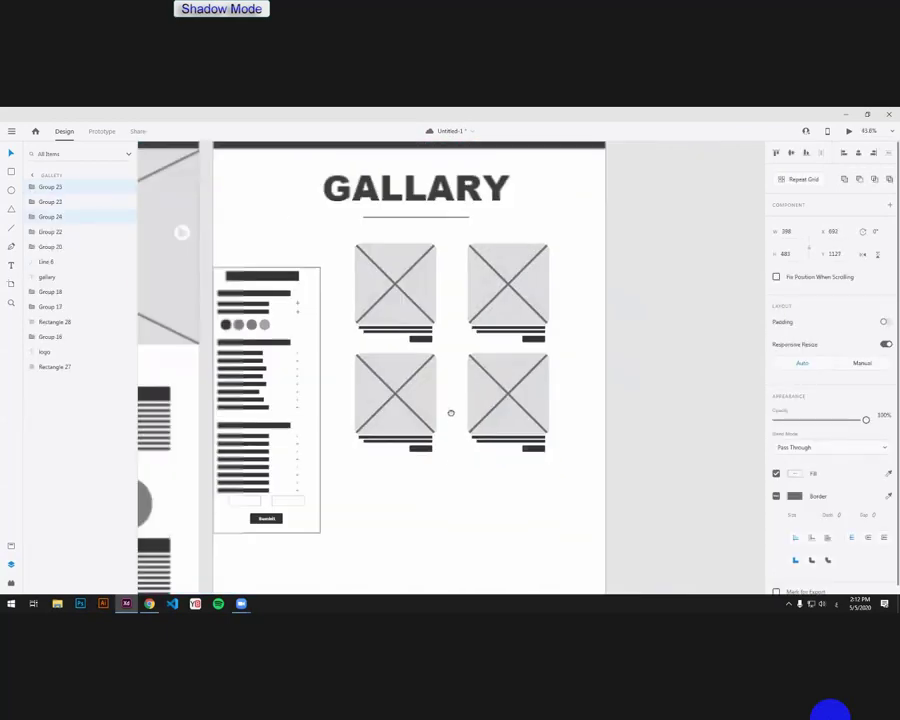
scroll(470, 400, "down", 1)
left_click_drag(485, 360, 485, 464)
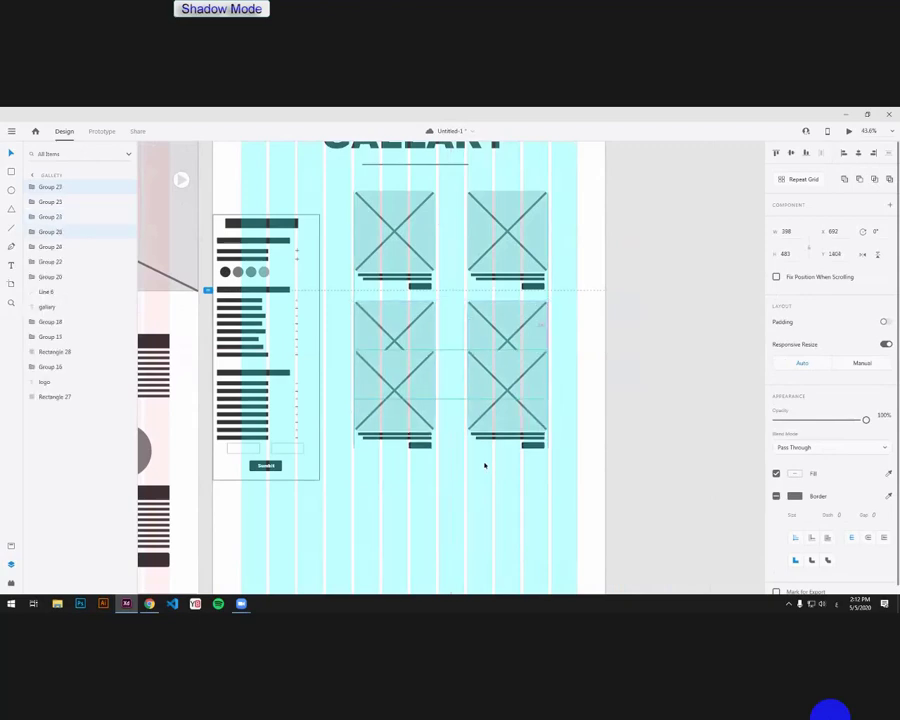
left_click(693, 472)
Step: Move the footer up below the last card row and shorten the gallery artboard to a height of 2586
scroll(372, 470, "down", 1)
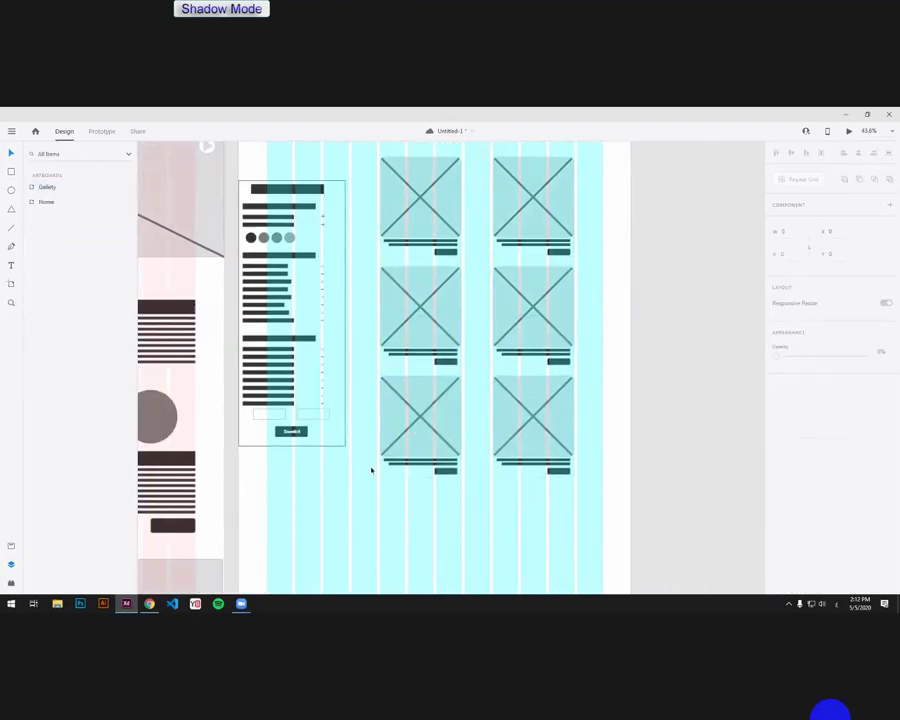
scroll(539, 516, "down", 1)
scroll(578, 459, "down", 3)
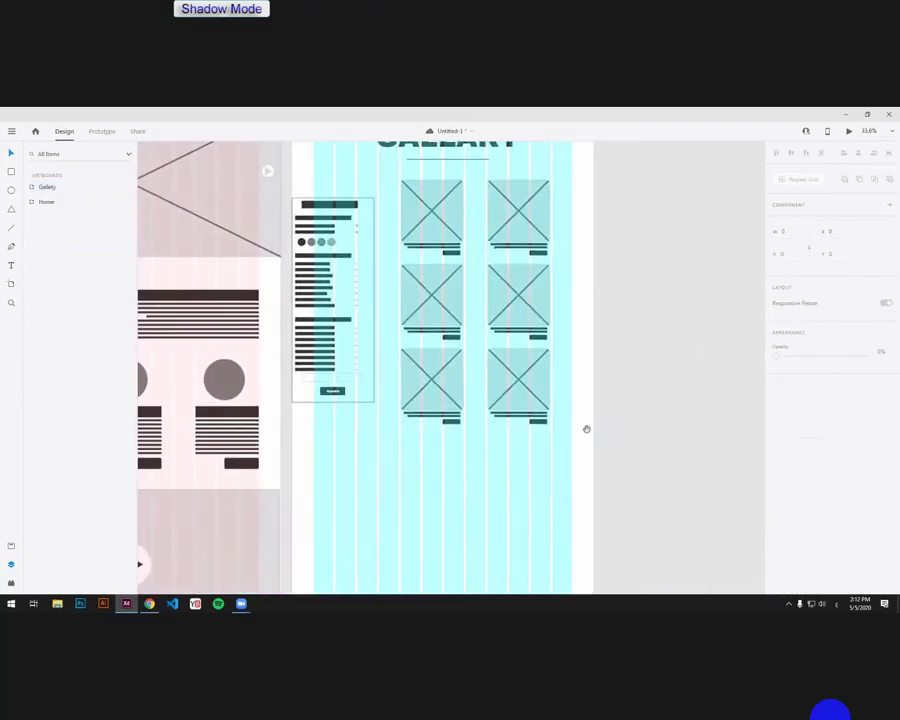
scroll(636, 492, "down", 2)
scroll(636, 492, "down", 2)
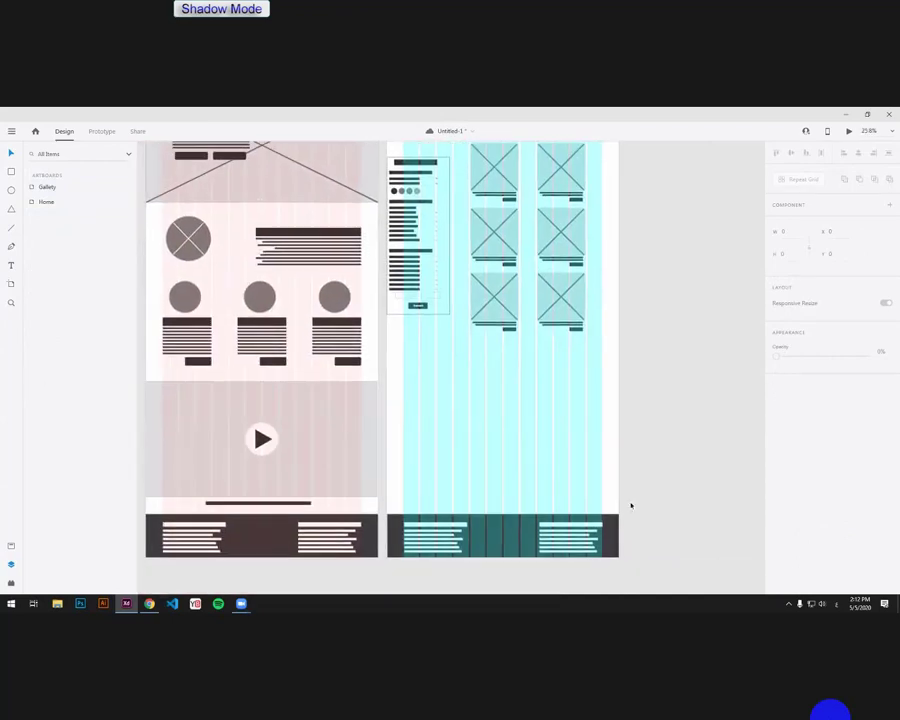
left_click_drag(639, 498, 452, 380)
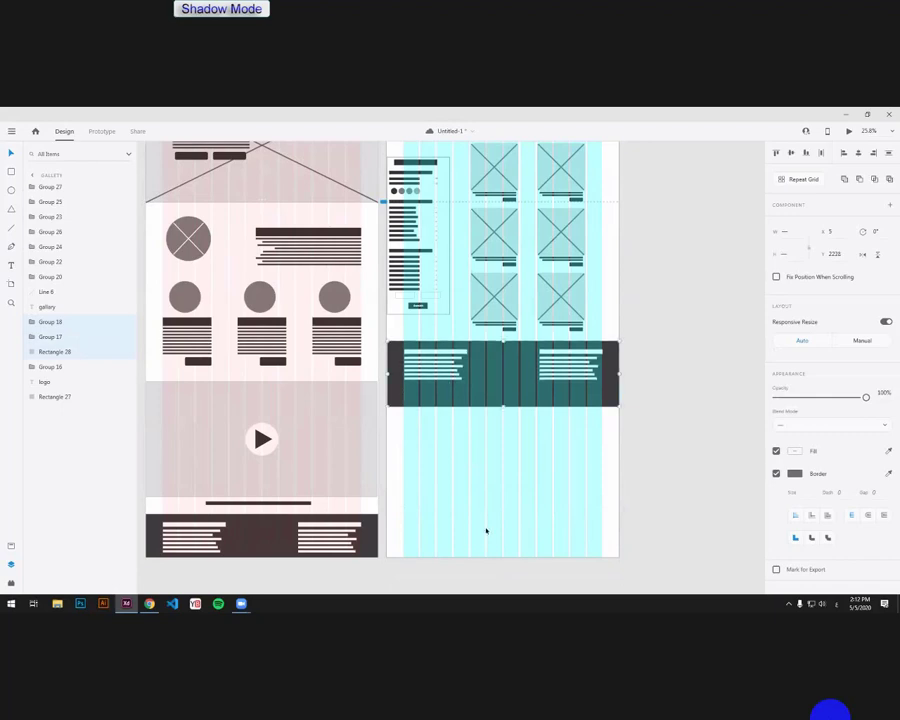
left_click(490, 554)
left_click_drag(502, 557, 516, 384)
Step: Hide the layout grids on the artboards
scroll(576, 425, "up", 2)
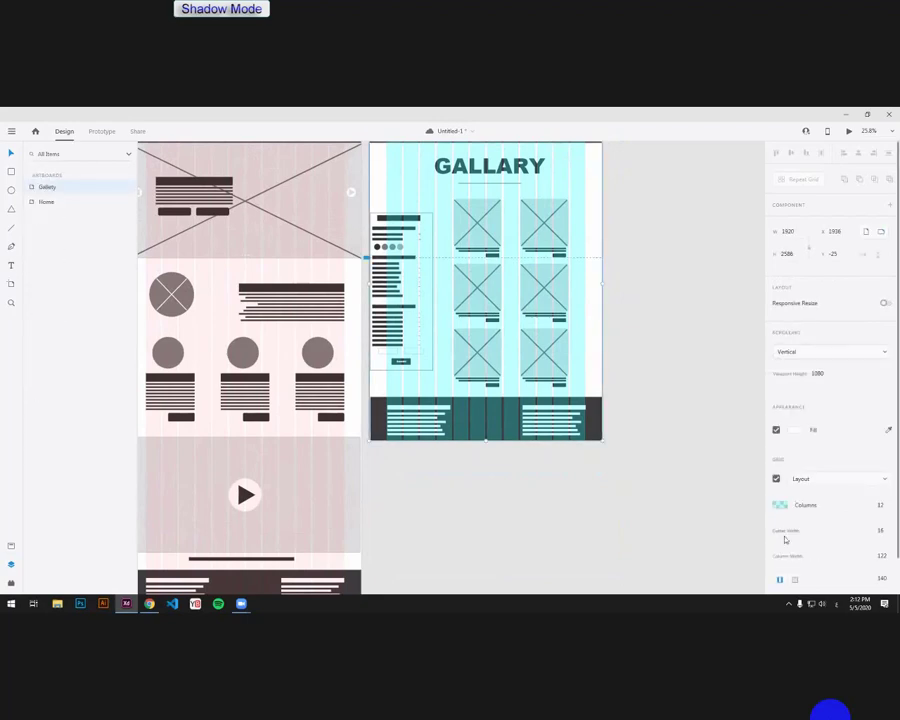
scroll(785, 540, "down", 1)
left_click(776, 438)
left_click_drag(713, 428, 784, 495)
left_click(441, 365)
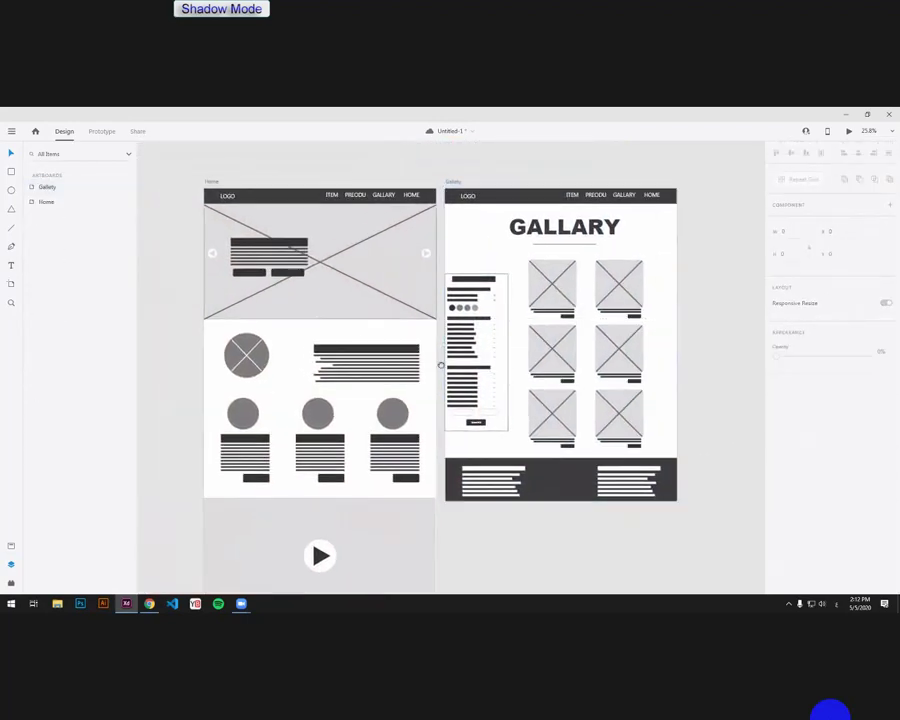
left_click_drag(441, 365, 454, 346)
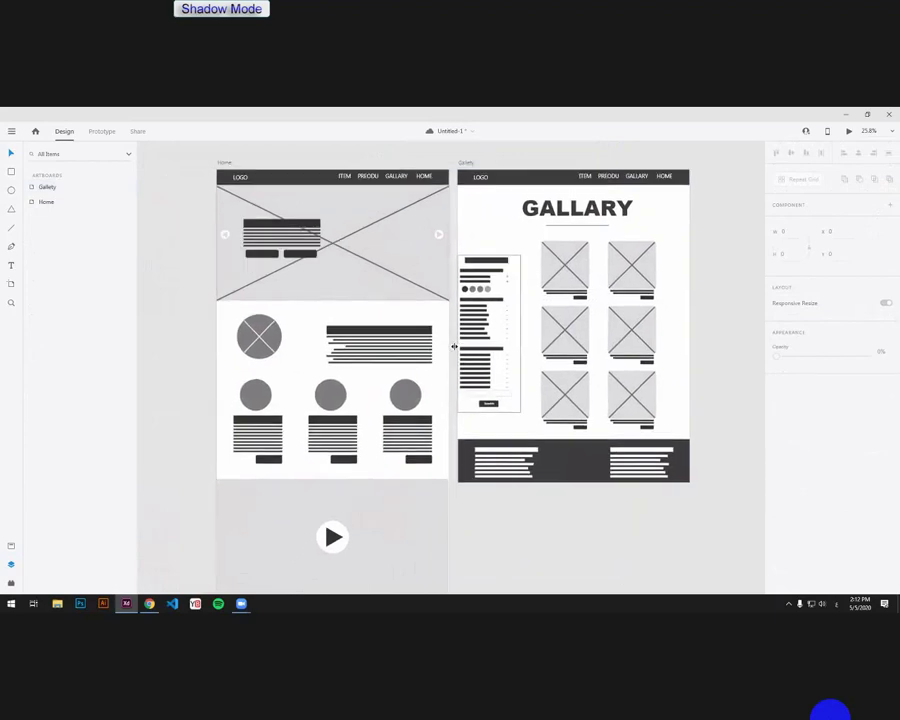
Step: Move the GALLARY heading and its underline slightly right, placing them at X 588
scroll(538, 228, "up", 3)
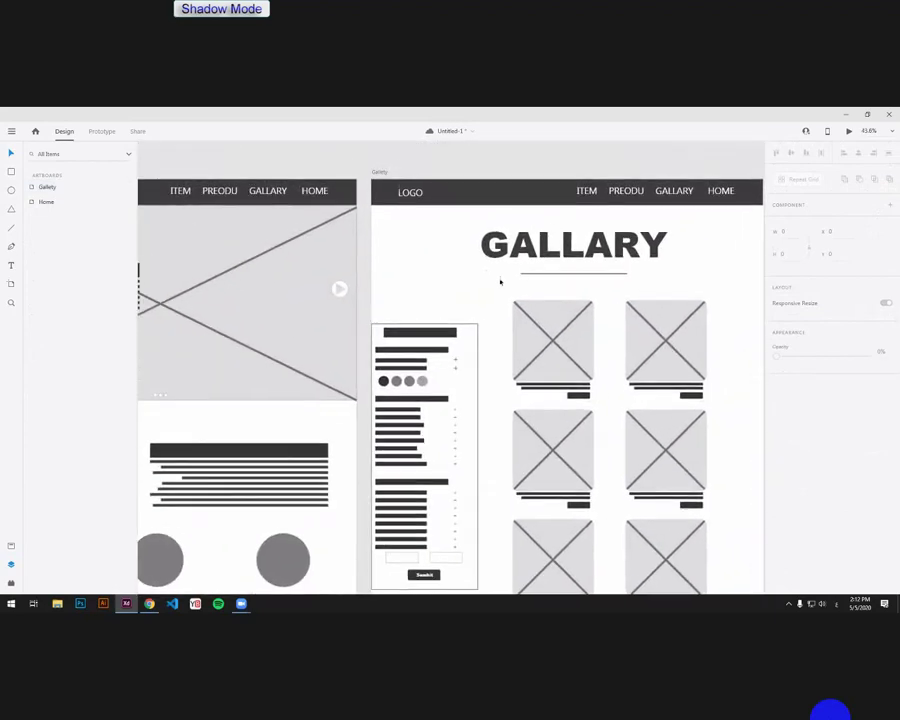
left_click(590, 244)
left_click_drag(594, 242, 563, 243)
left_click_drag(563, 243, 582, 245)
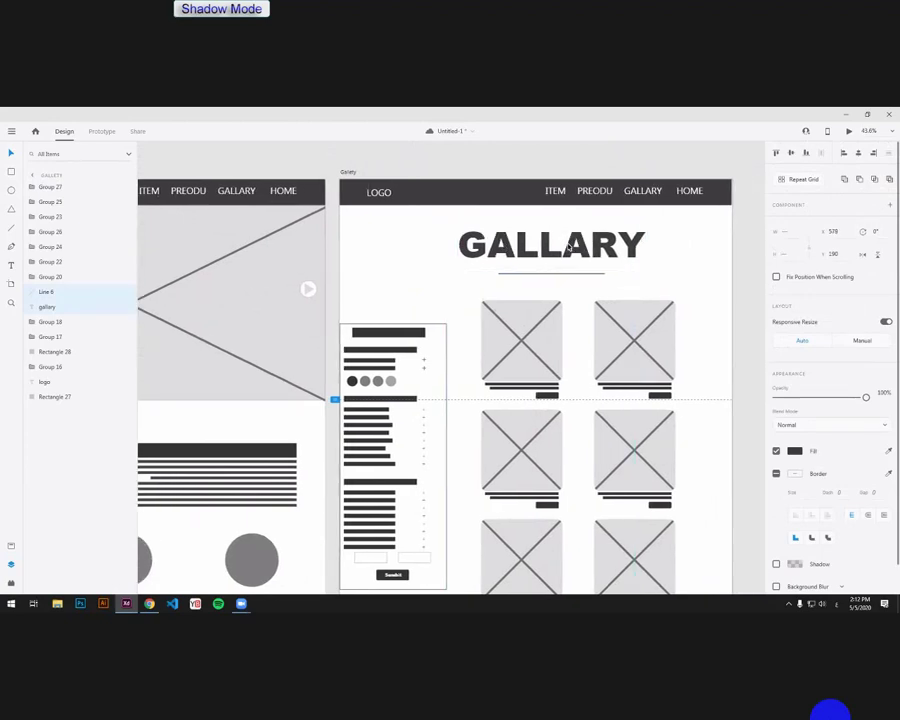
scroll(549, 244, "left", 1)
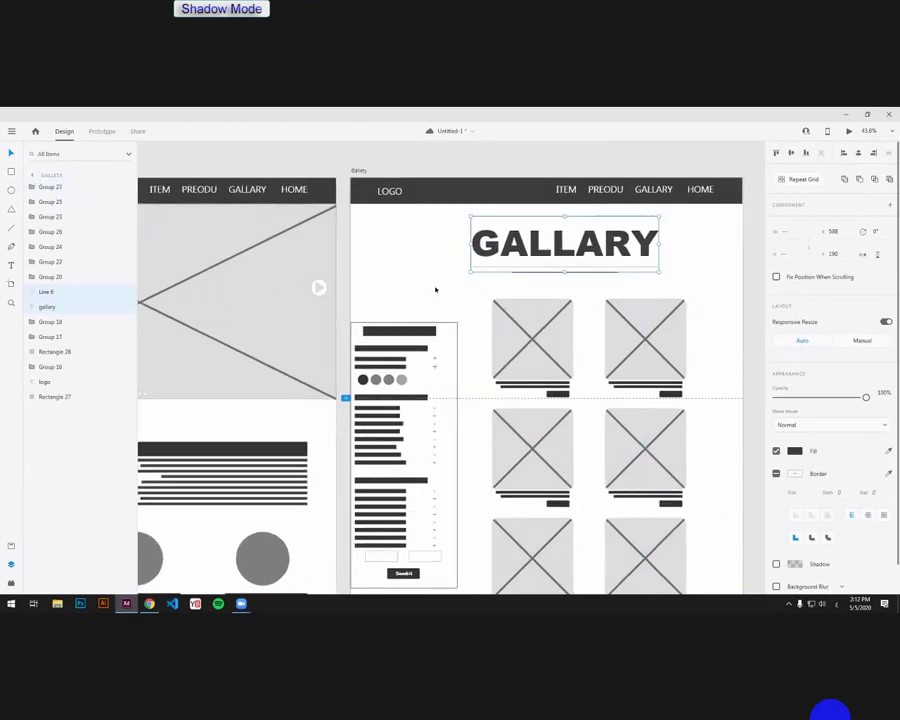
left_click_drag(429, 262, 409, 251)
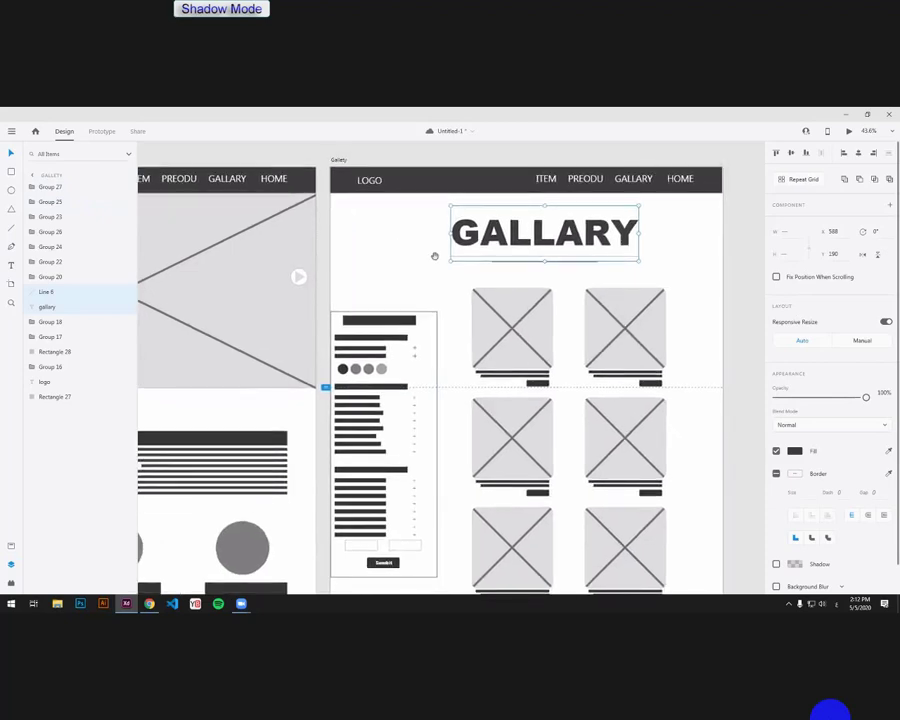
scroll(458, 243, "left", 1)
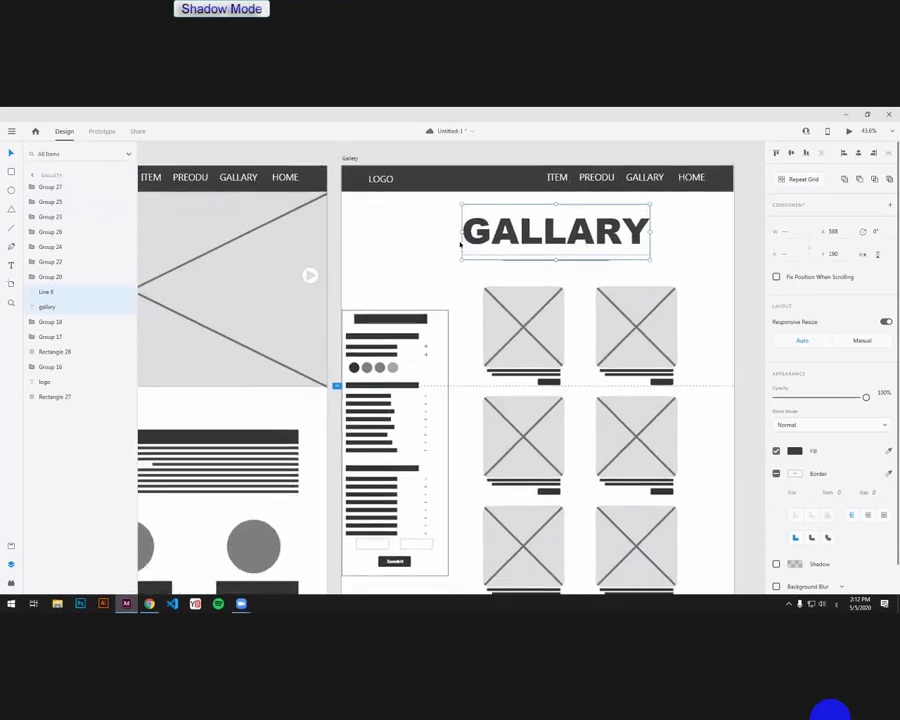
scroll(489, 293, "down", 3)
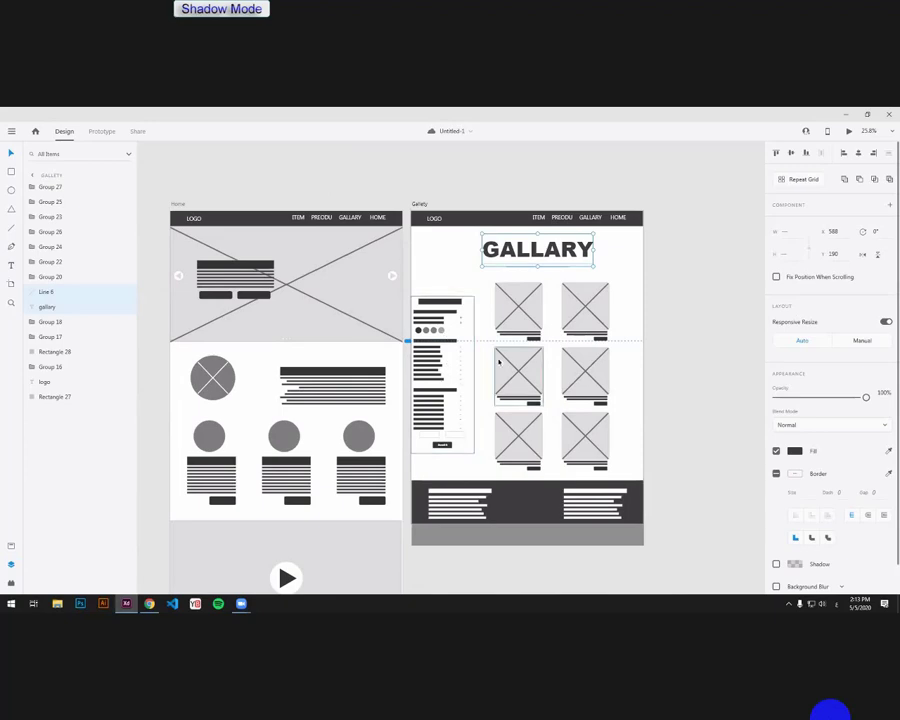
left_click(681, 350)
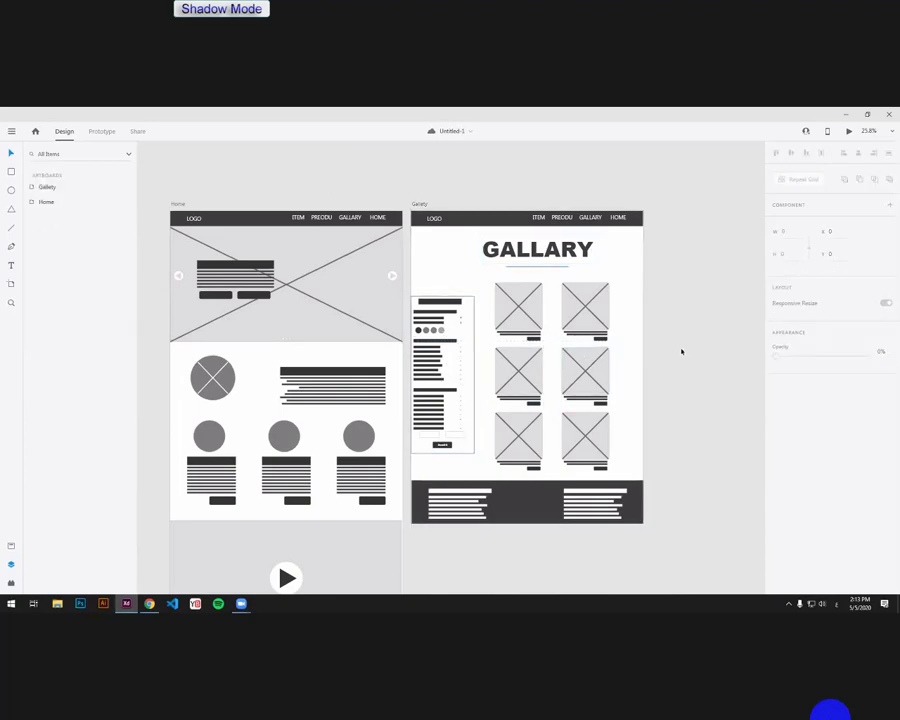
Step: Add a Web 1920 artboard beside the gallery page and extend its height to 1571
left_click_drag(318, 382, 369, 373)
scroll(342, 384, "left", 5)
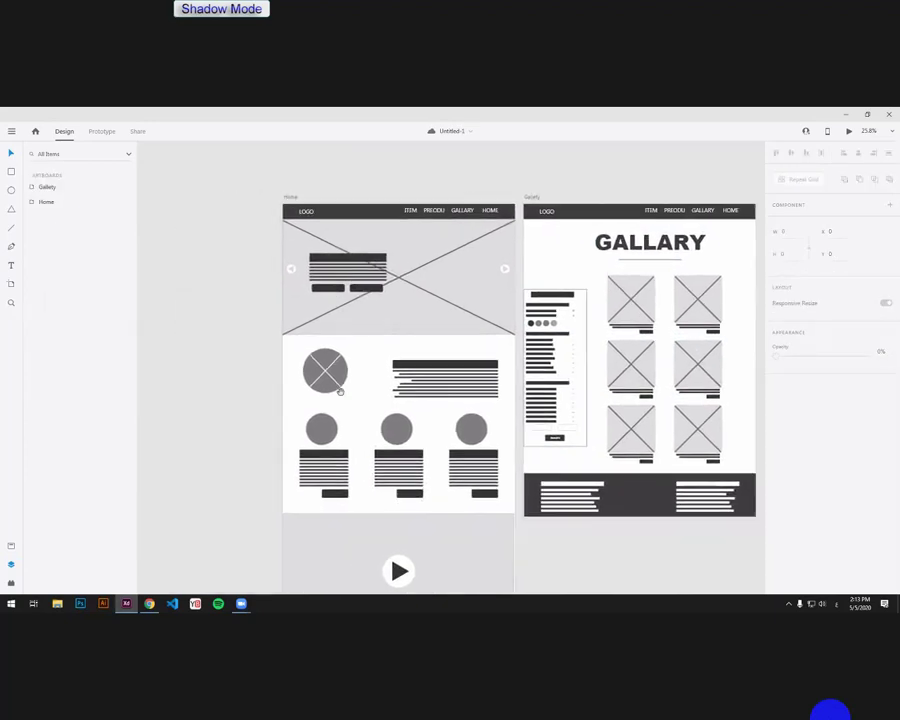
left_click(11, 285)
scroll(857, 401, "down", 3)
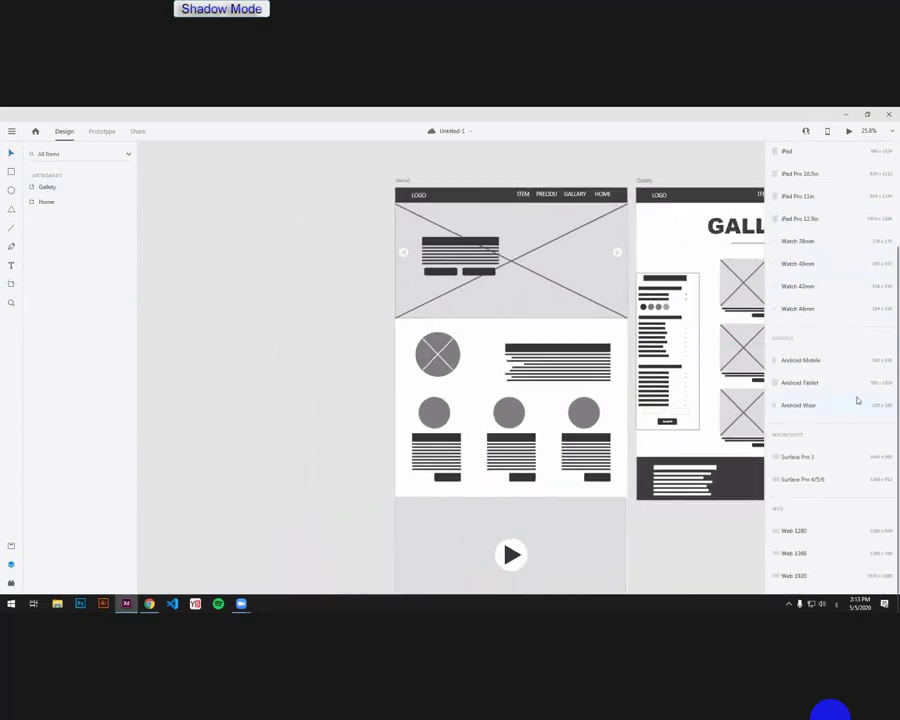
left_click(813, 576)
left_click(15, 157)
scroll(470, 380, "left", 1)
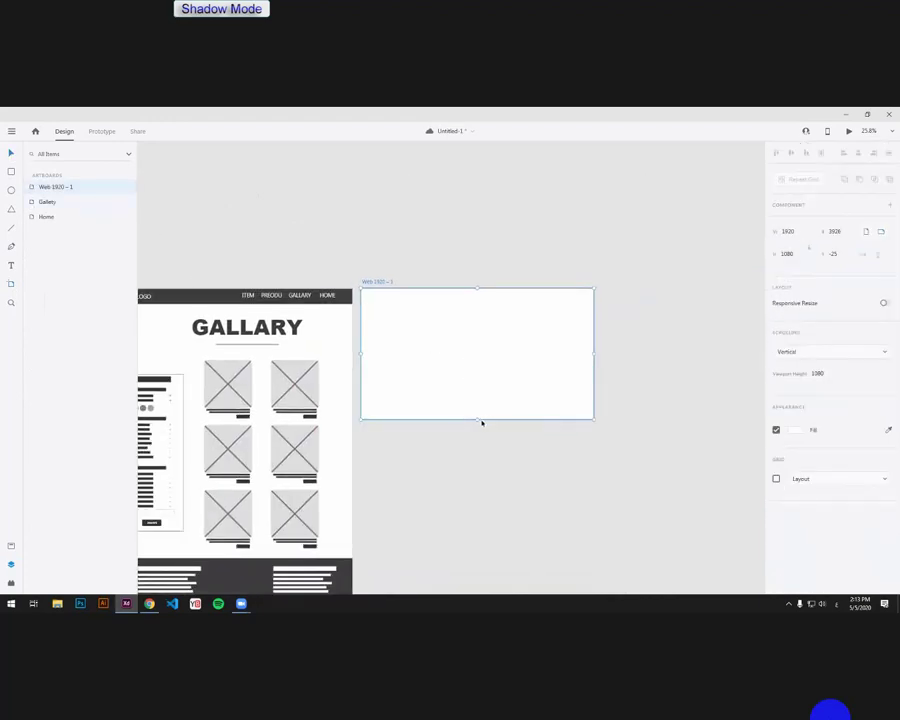
left_click_drag(476, 418, 489, 481)
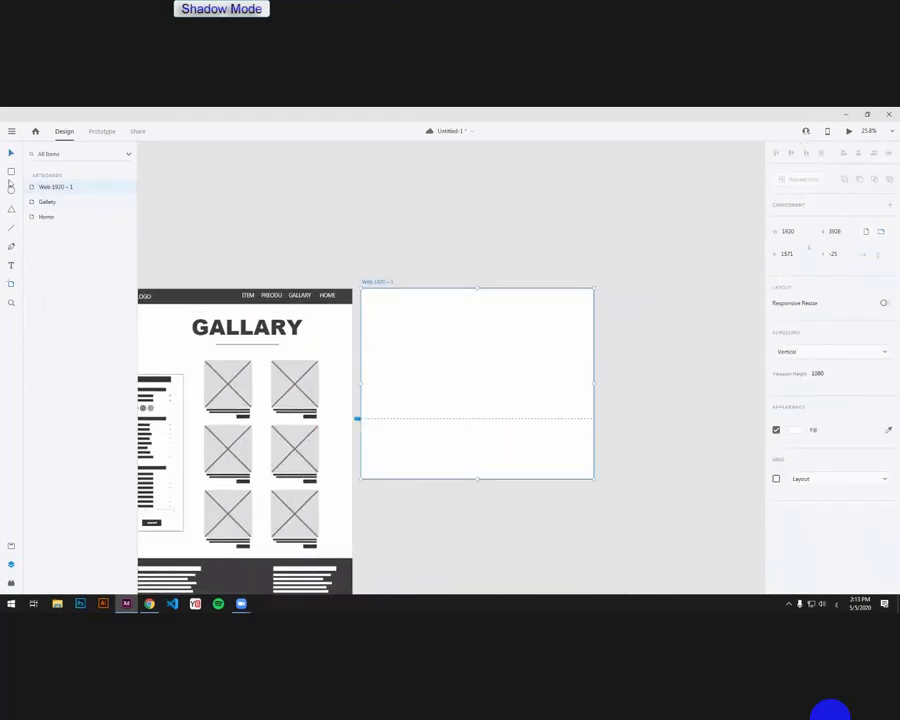
Step: Draw a wide, flat rectangle about 760 wide and 96 high near the new artboard's top-left corner
left_click(11, 173)
scroll(504, 351, "up", 3)
mouse_move(377, 263)
left_mouse_down()
mouse_move(527, 318)
mouse_move(534, 282)
left_mouse_up()
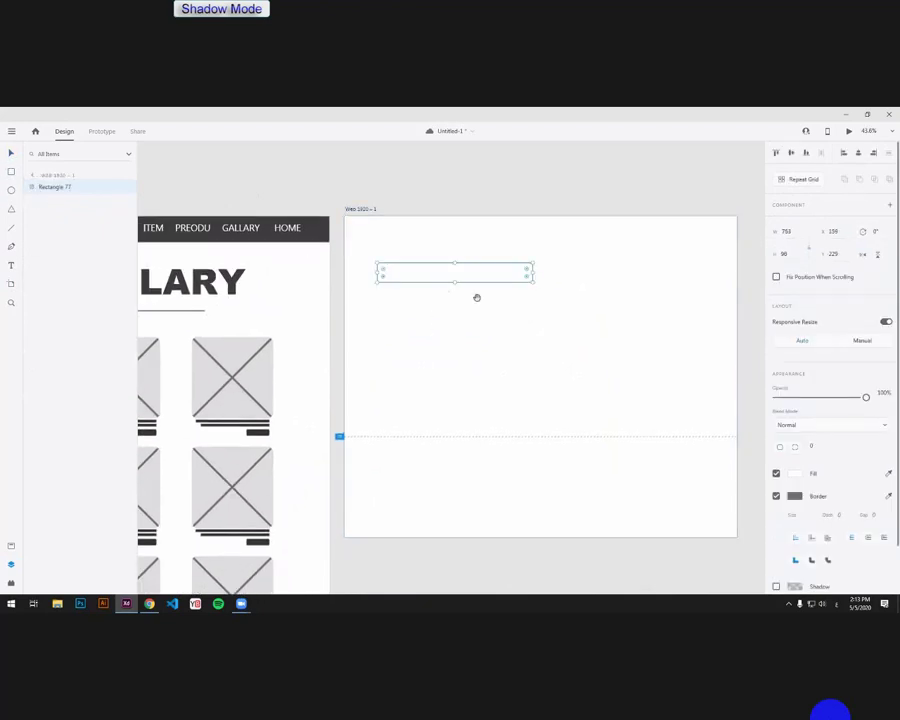
Step: Duplicate the wide rectangle beneath itself and add a row of three smaller 96-high boxes at Y 545, the last one the widest
mouse_move(477, 298)
left_mouse_down()
mouse_move(446, 270)
mouse_move(446, 303)
mouse_move(470, 311)
left_mouse_up()
scroll(462, 281, "down", 1)
mouse_move(527, 310)
left_mouse_down()
mouse_move(410, 308)
mouse_move(422, 316)
mouse_move(532, 313)
left_mouse_up()
scroll(394, 314, "up", 2)
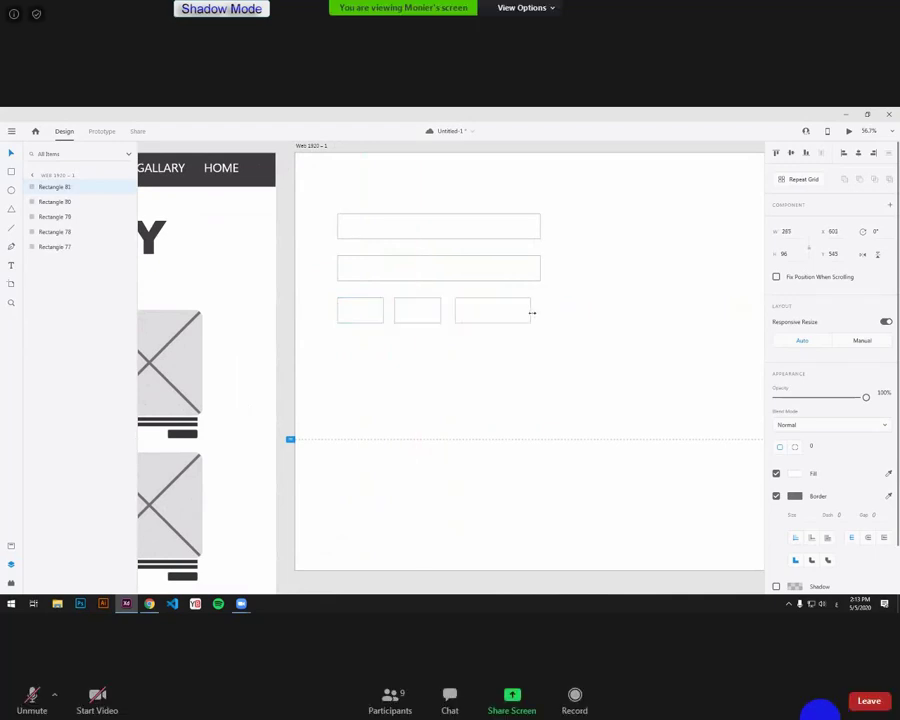
Step: Align the row of three small boxes with the left and right edges of the wide boxes above
left_click(356, 333)
left_click_drag(356, 333, 498, 304)
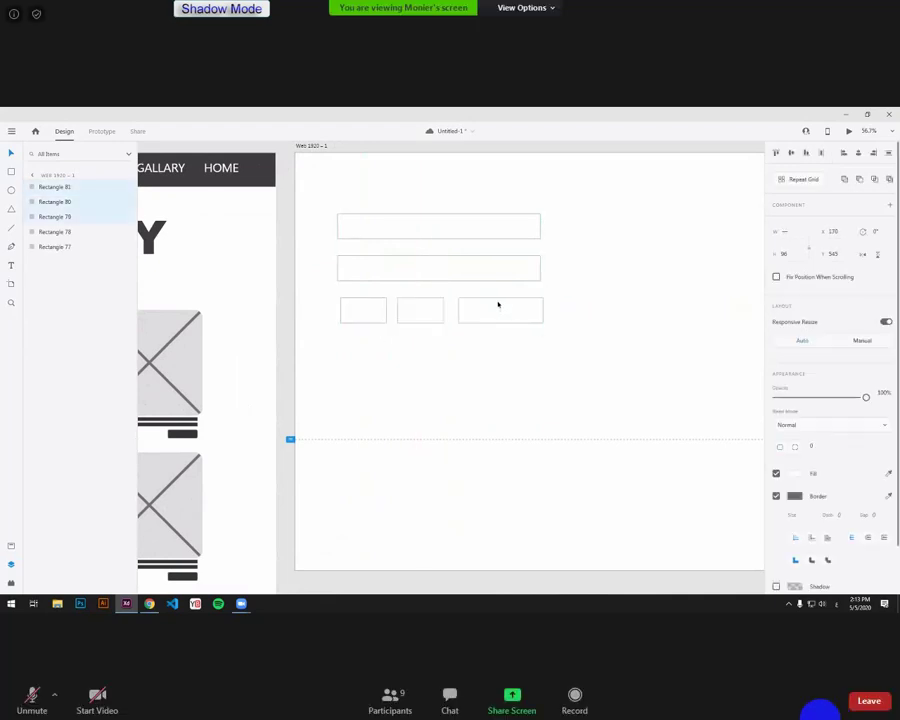
left_click(578, 354)
Step: Try filling all five form boxes with the dark grey sampled from the gallery page
scroll(560, 348, "down", 2)
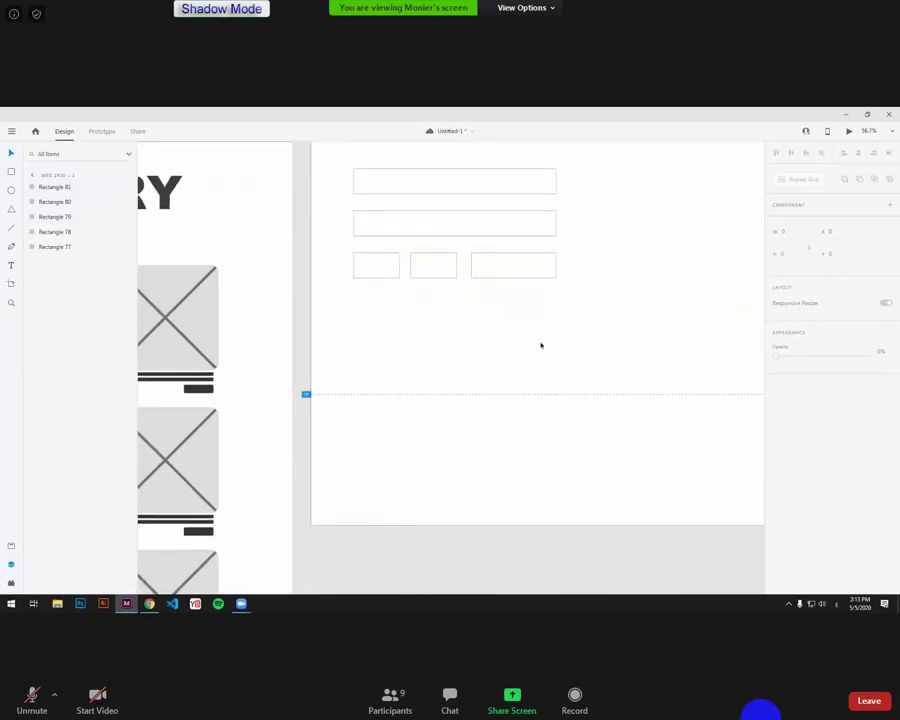
left_click_drag(573, 323, 366, 239)
scroll(366, 239, "left", 3)
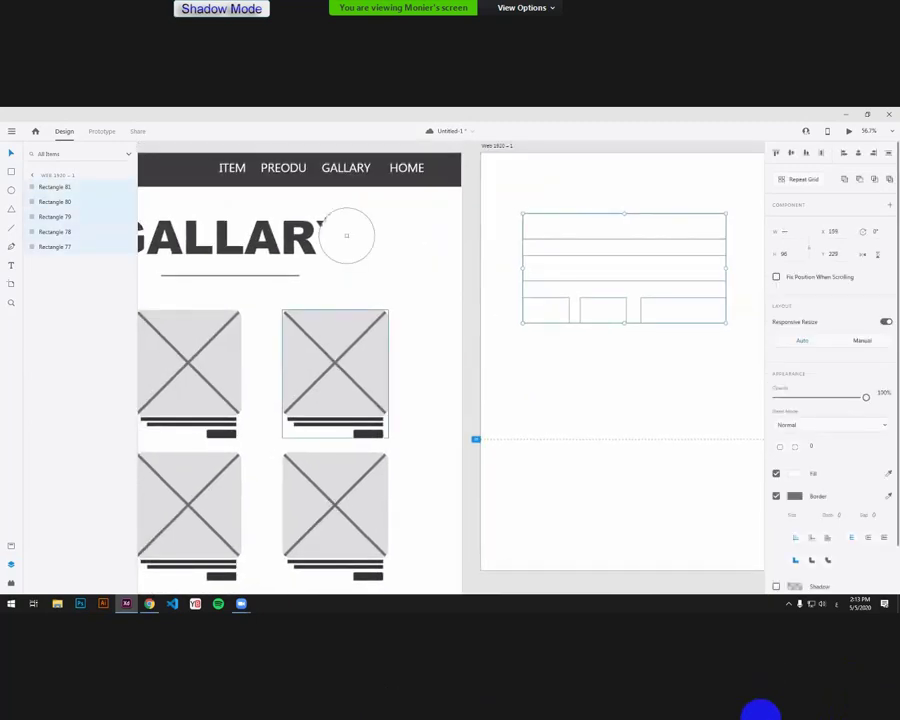
left_click(409, 185)
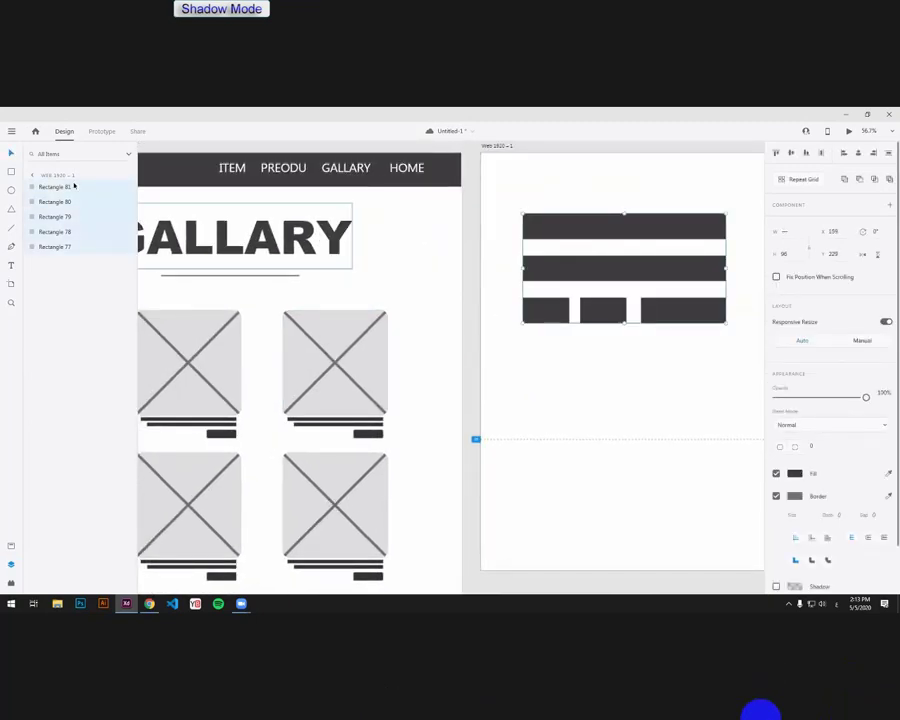
key("ctrl+z")
scroll(623, 355, "right", 3)
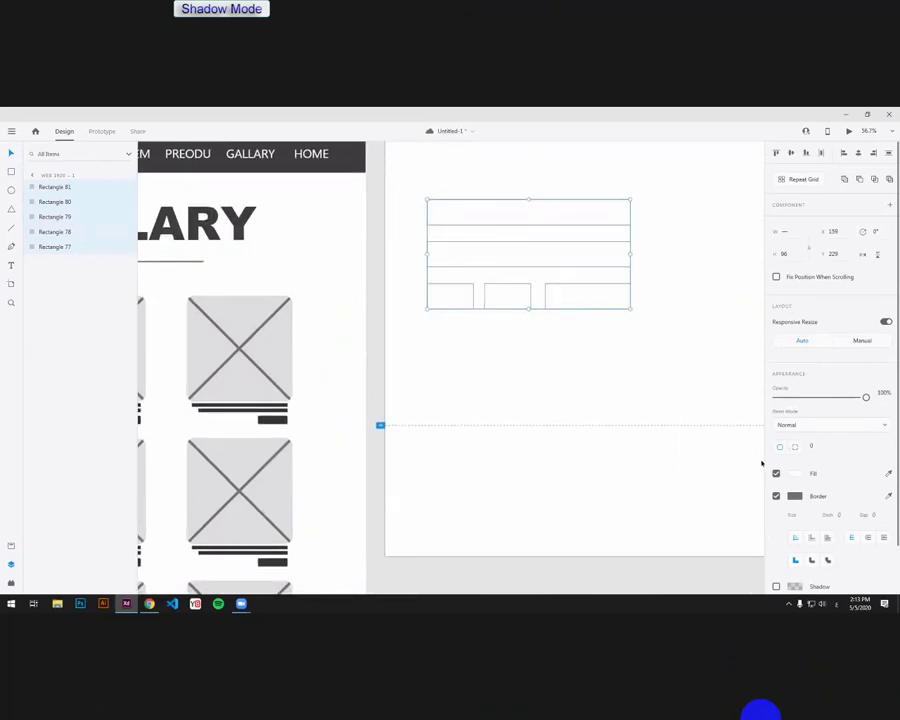
Step: Try drawing another wide rectangle, about 729 by 78, below the row of three boxes
left_click(657, 366)
scroll(580, 344, "right", 2)
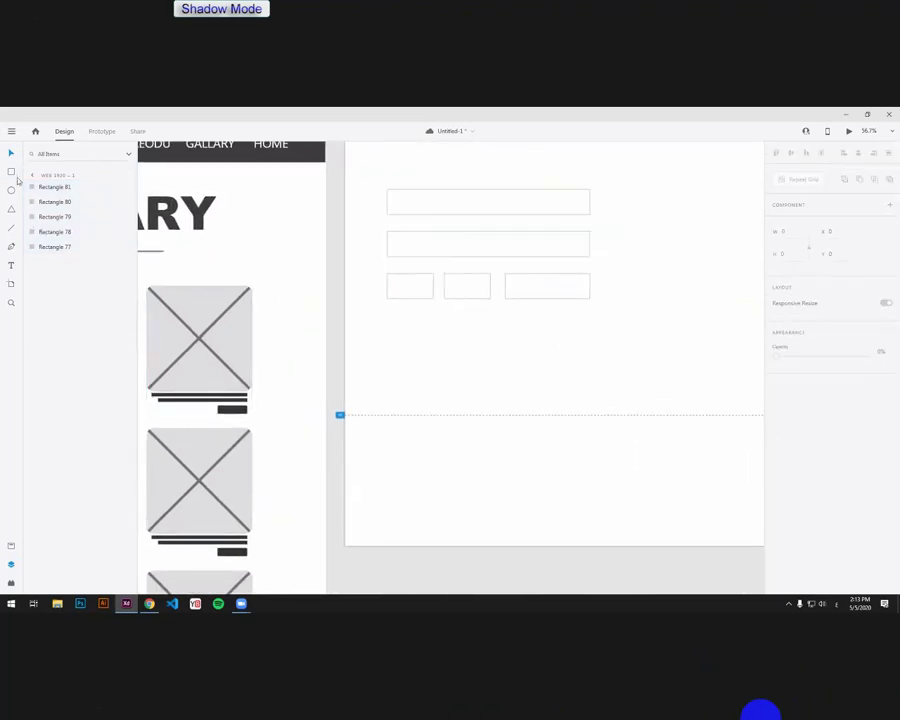
left_click_drag(591, 317, 397, 337)
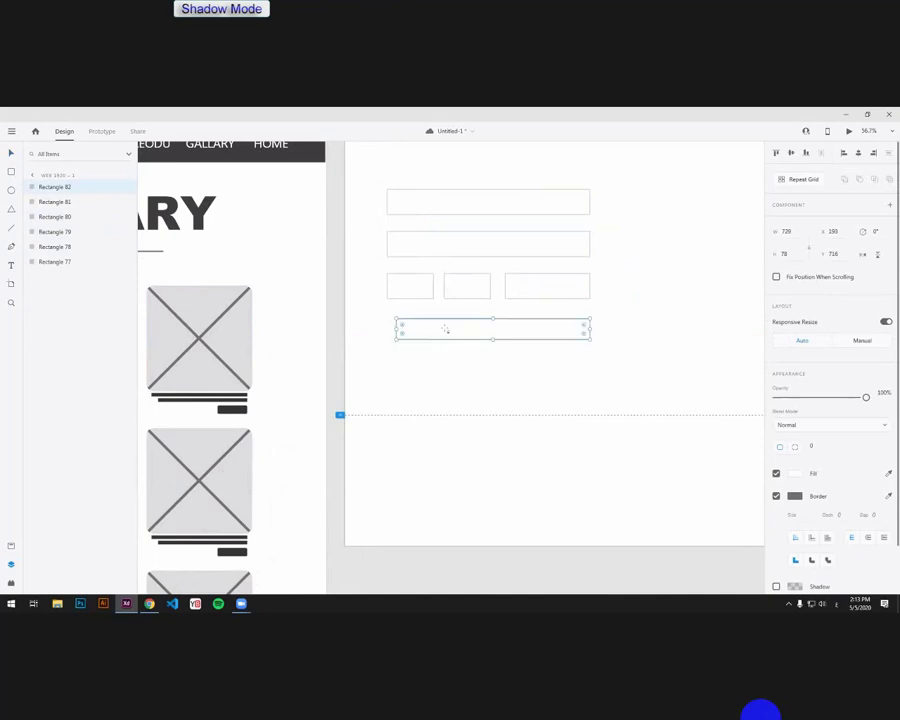
key("ctrl+z")
Step: Duplicate the second wide box below the row of three boxes, placing the copy at X 159, Y 703
left_click_drag(517, 242, 506, 328)
left_click_drag(565, 380, 578, 340)
left_click(559, 322)
left_click(559, 298)
left_click_drag(558, 298, 538, 314)
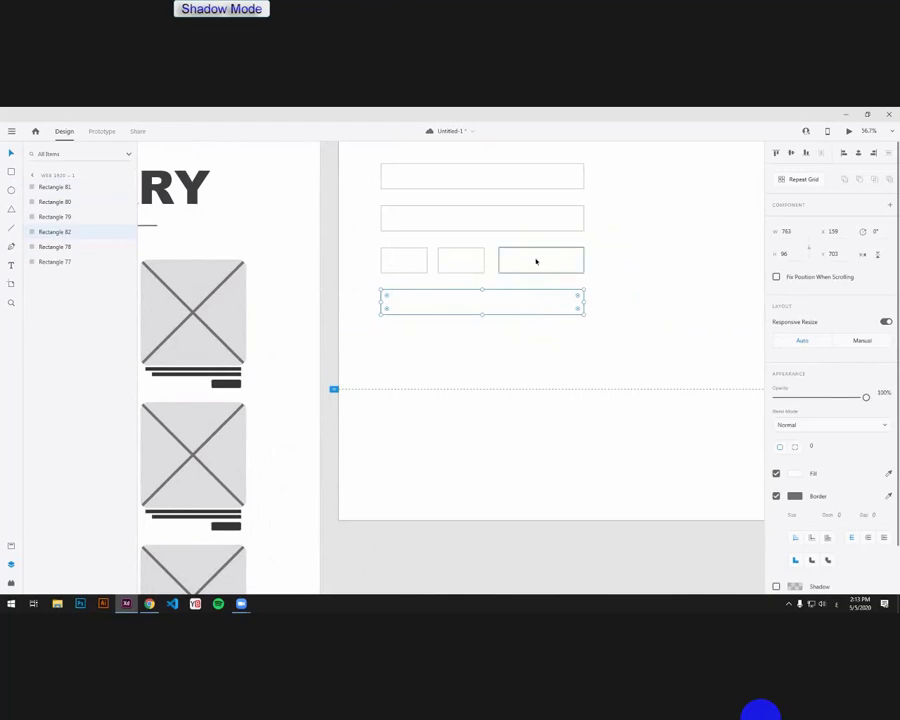
Step: Copy the 319-wide box below the last wide box at Y 861 and fill it with the navigation bar's dark grey
left_click_drag(534, 257, 550, 346)
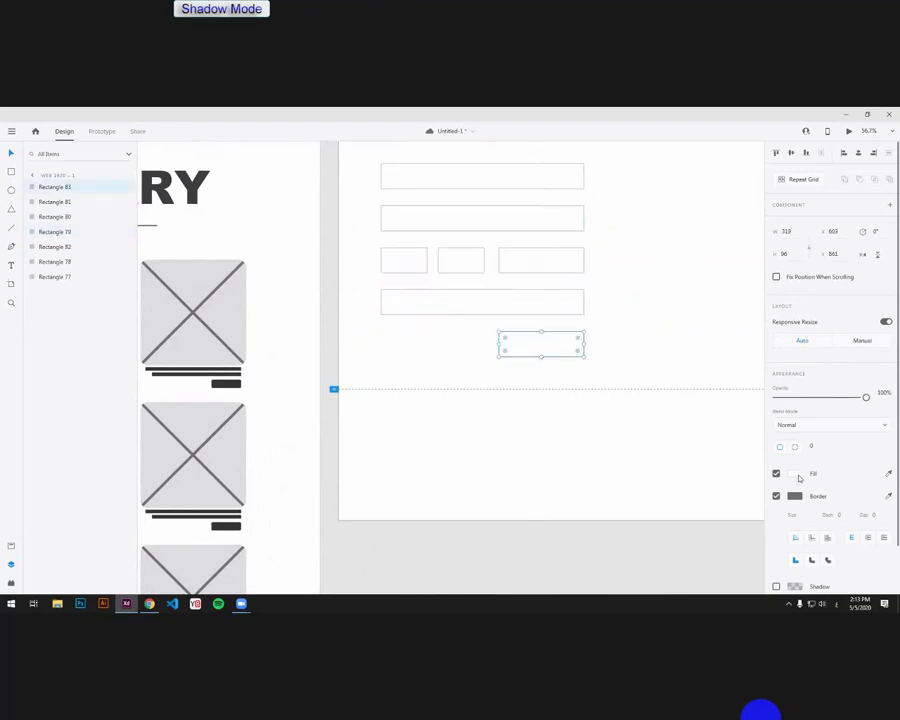
left_click(796, 475)
left_click(522, 398)
scroll(600, 440, "up", 3)
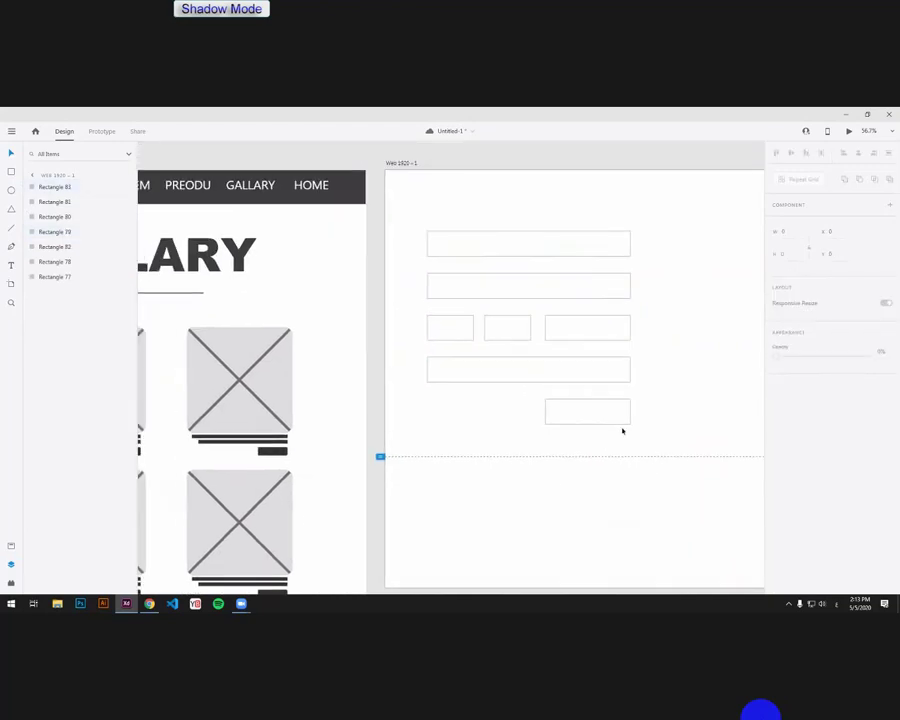
left_click(613, 417)
key("i")
left_click(350, 197)
left_click(11, 152)
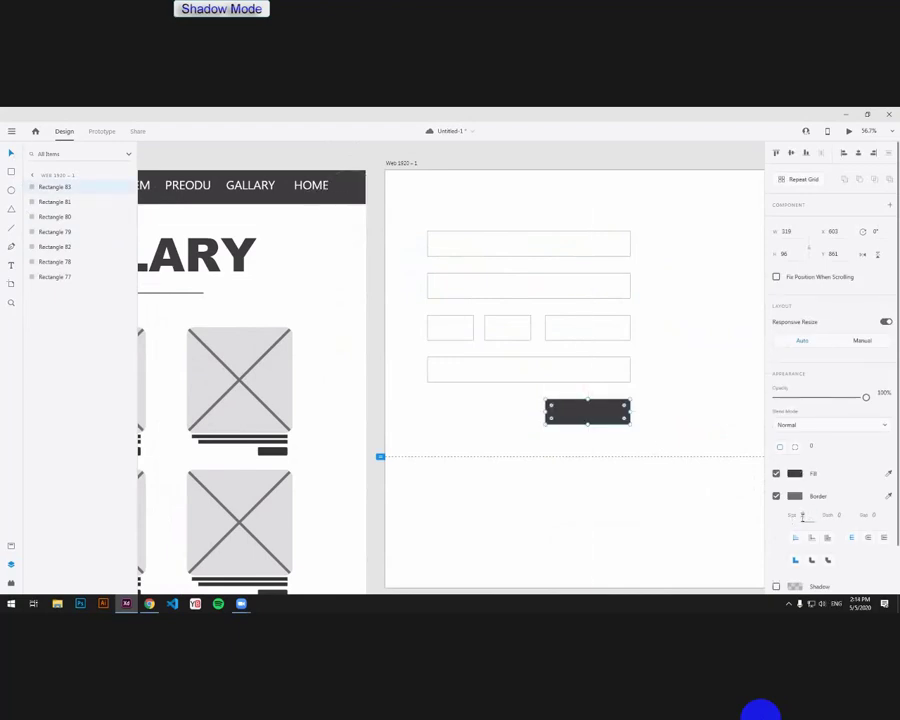
Step: Round the dark button's corners to 5 and place a copy beside it, centring the pair below the form boxes
left_click(812, 448)
left_click_drag(578, 416, 492, 420)
left_click(613, 423)
left_click_drag(631, 439, 522, 408)
left_click_drag(577, 414, 569, 416)
scroll(590, 422, "right", 2)
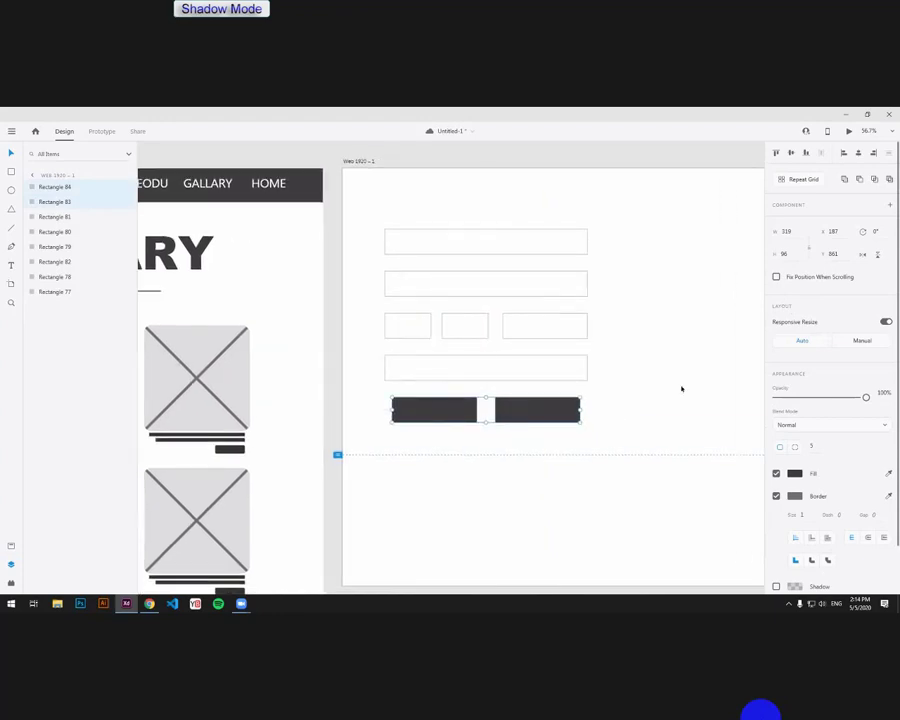
Step: Move the form boxes and both dark buttons down together to leave room for a heading
scroll(697, 366, "down", 3)
left_click_drag(616, 284, 418, 430)
left_click_drag(420, 426, 420, 439)
Step: Copy the GALLARY heading onto the new artboard and place it at X 613, Y 45
left_click(374, 328)
left_click_drag(364, 311, 457, 315)
left_click_drag(226, 311, 532, 311)
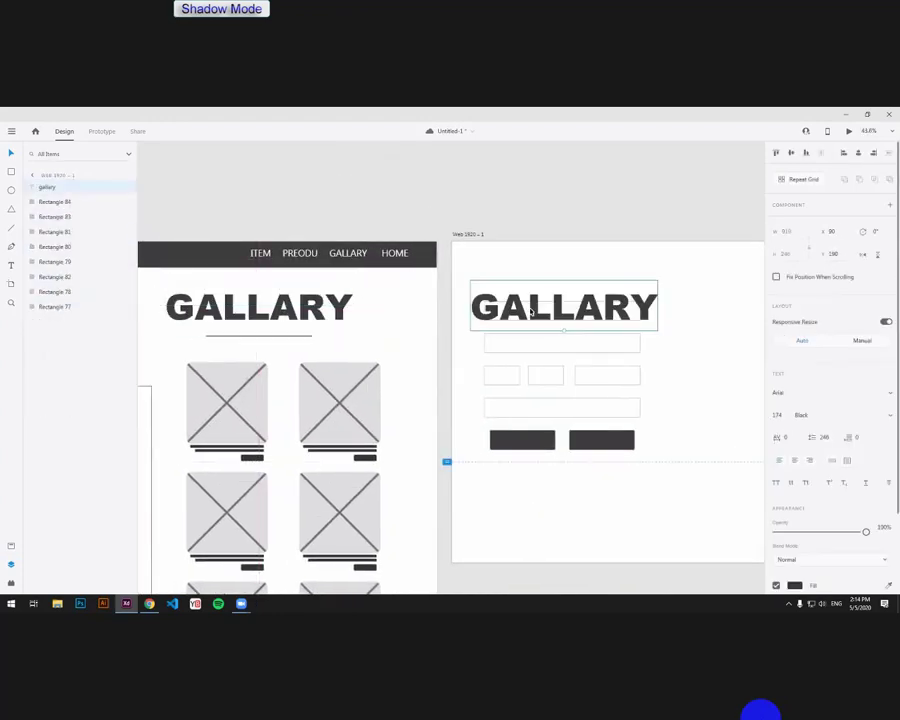
scroll(531, 313, "right", 3)
left_click_drag(463, 312, 573, 311)
Step: Change the copied heading's text to SIGN UP
double_click(573, 311)
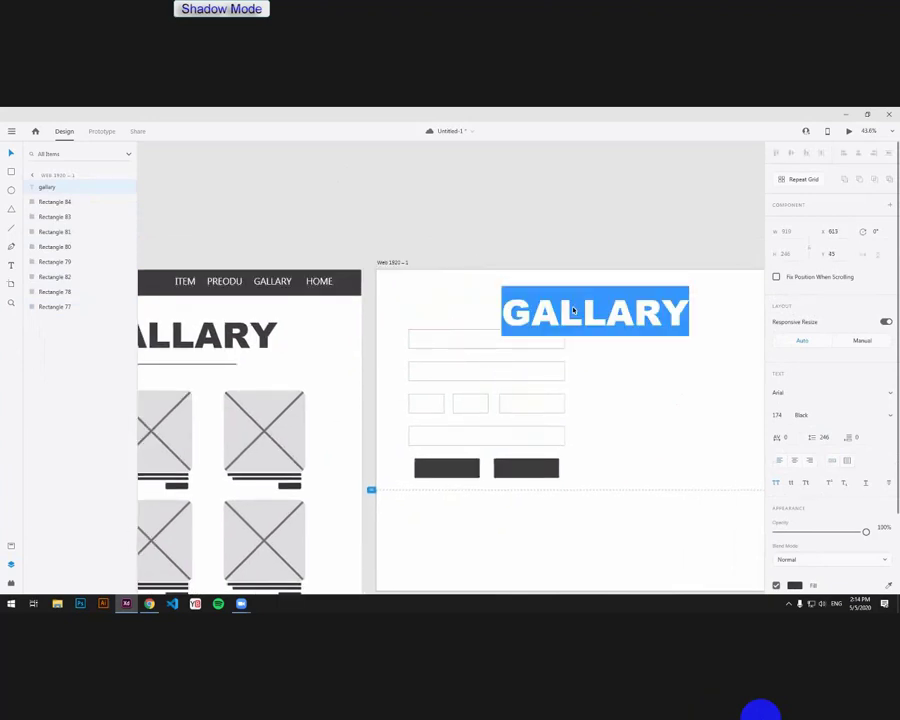
type("SIGN UP")
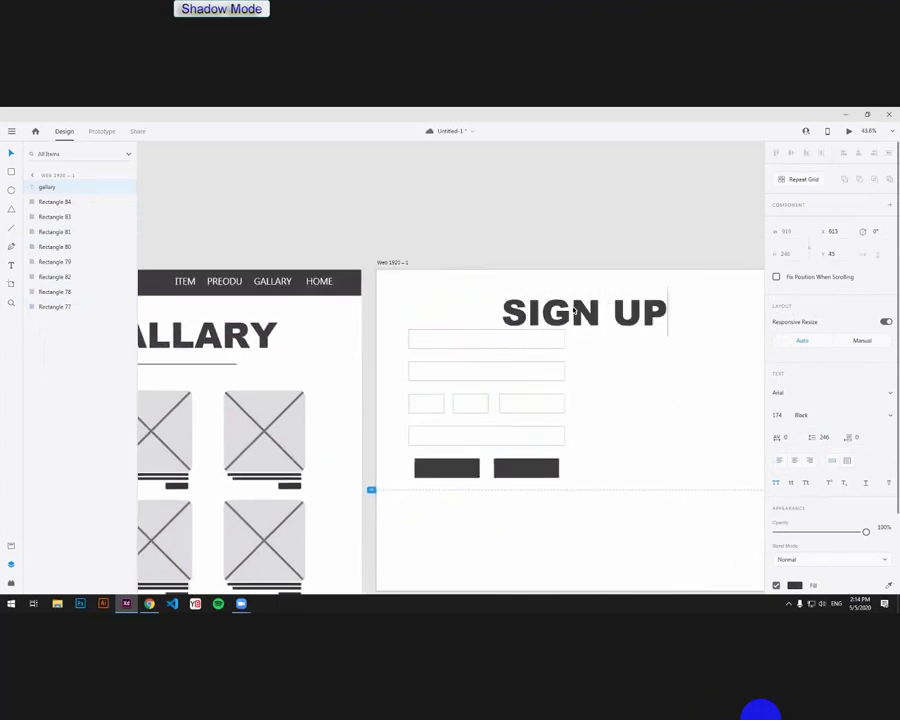
key("Escape")
key("Escape")
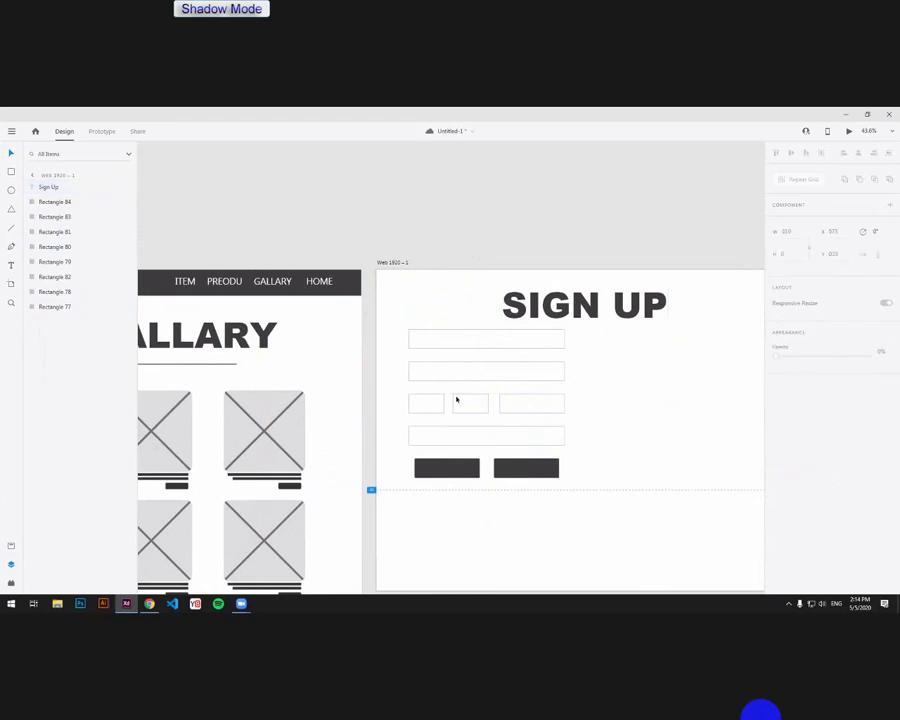
Step: Move the SIGN UP heading and all form boxes and buttons down, with the heading at Y 198
left_click_drag(602, 482, 528, 501)
left_click(604, 497)
left_click(507, 310)
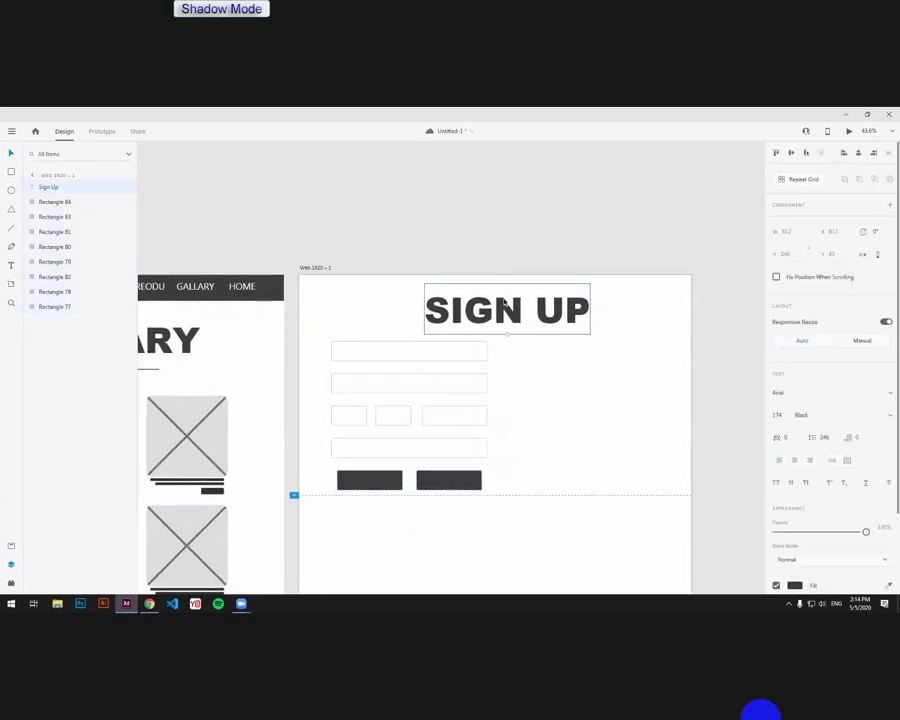
scroll(540, 380, "down", 2)
scroll(540, 380, "left", 3)
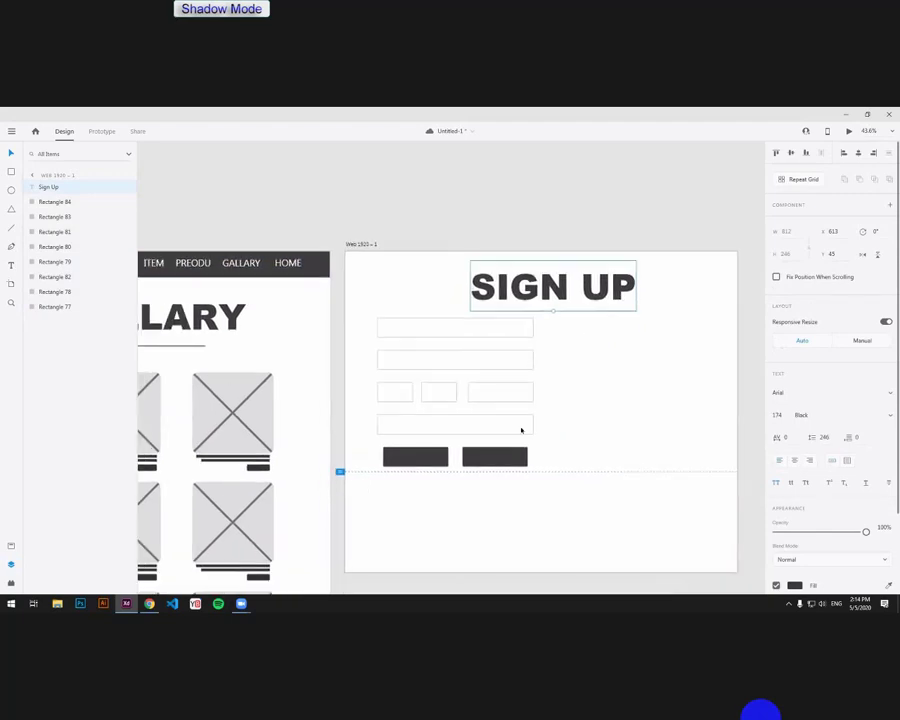
left_click_drag(669, 241, 412, 479)
left_click_drag(332, 398, 482, 452)
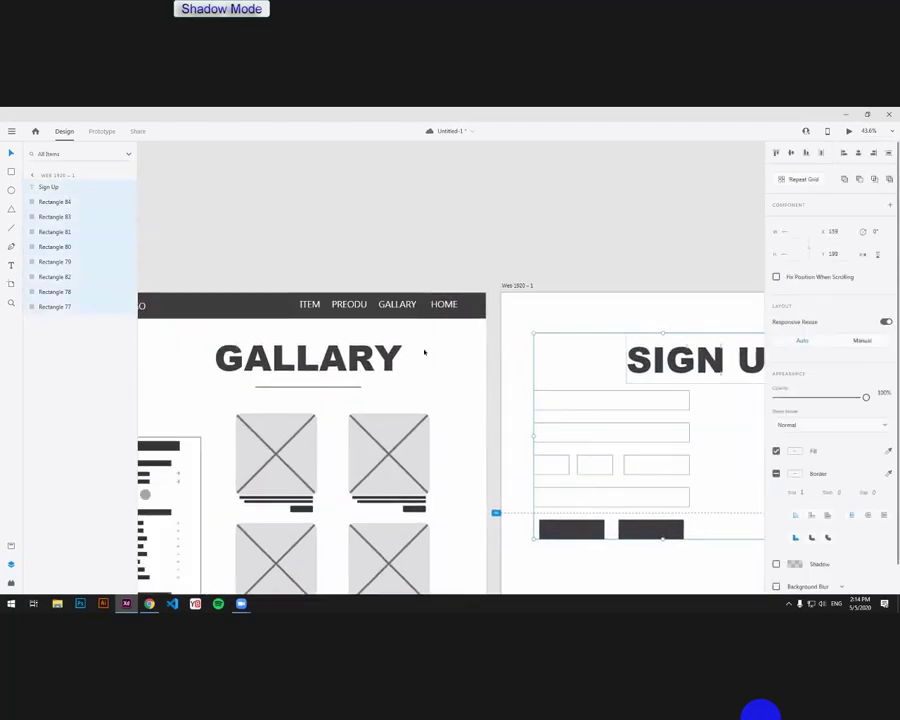
Step: Copy the gallery page's header bar with its logo and menu items to the top of the sign-up artboard
scroll(408, 285, "down", 2)
left_click_drag(229, 256, 478, 309)
left_click_drag(295, 283, 546, 316)
scroll(257, 286, "right", 3)
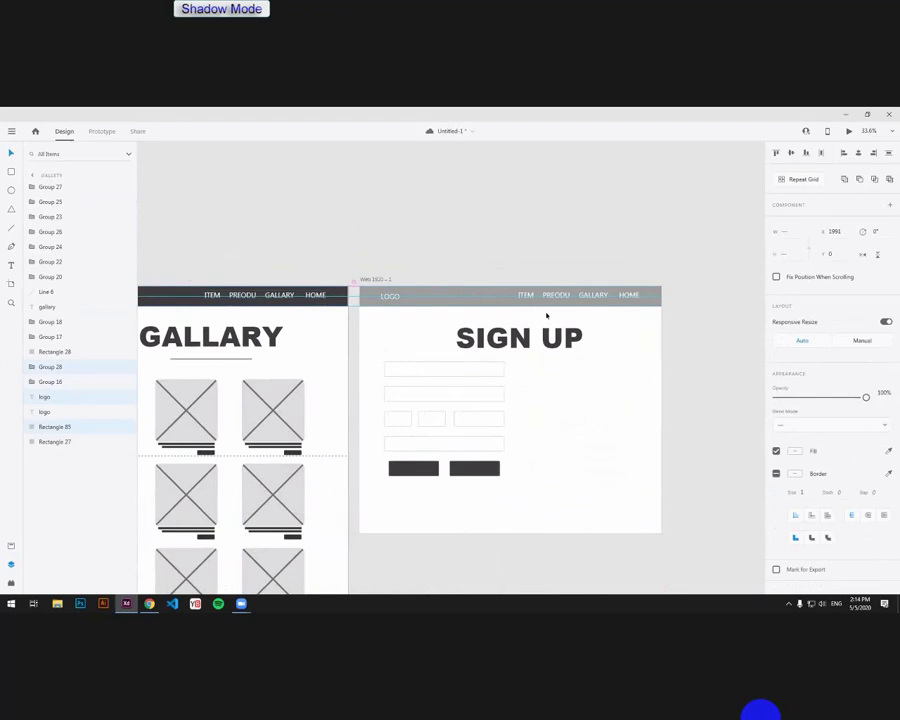
left_click(400, 269)
Step: Rename the Web 1920 – 1 artboard to Log IN
double_click(378, 279)
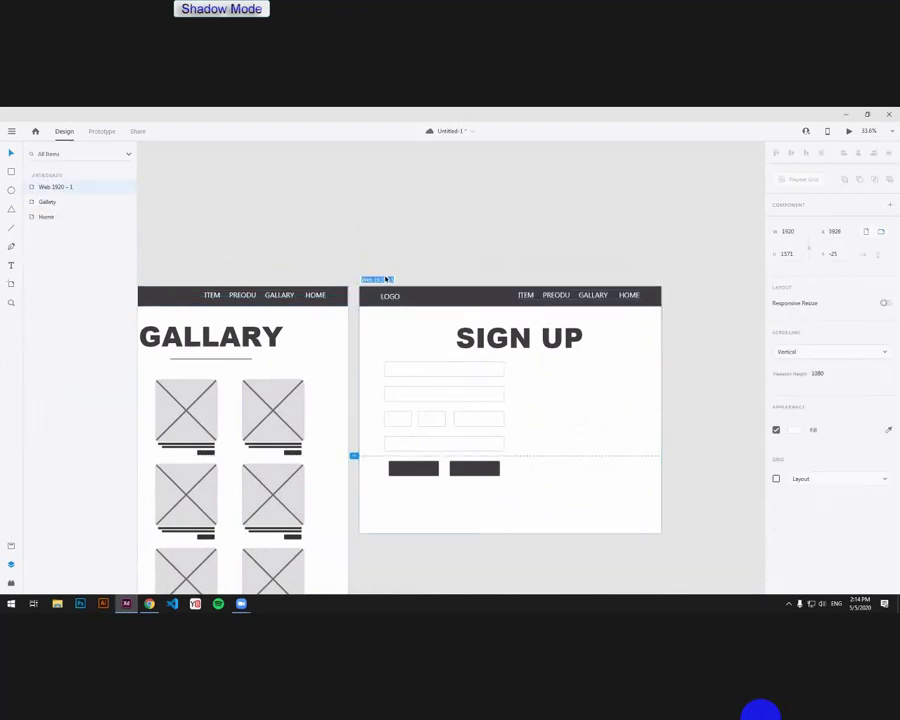
double_click(383, 279)
key("ctrl+a")
key("BackSpace")
key("Return")
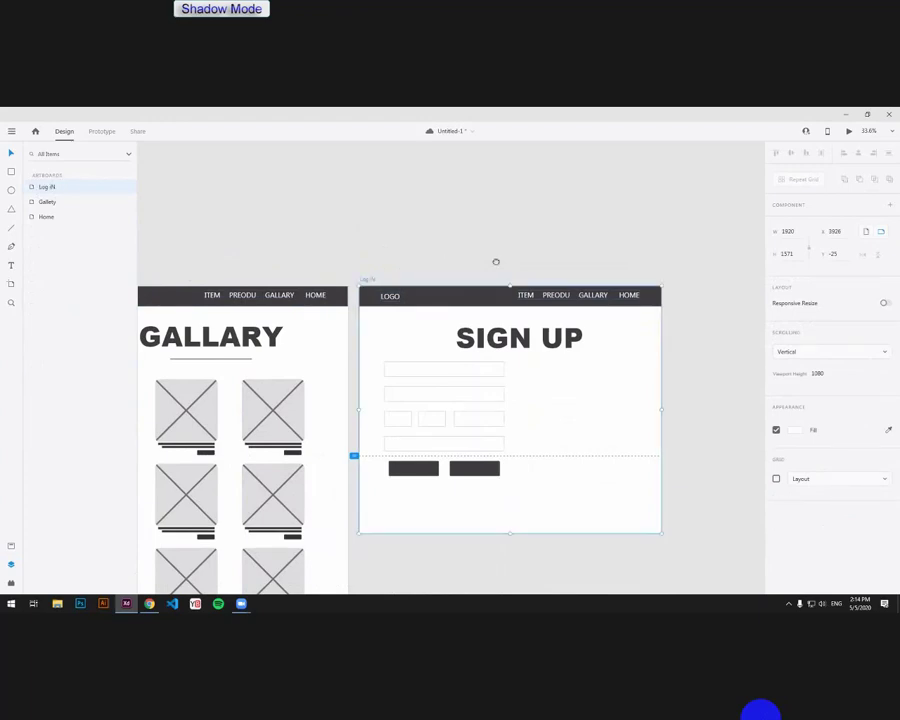
Step: Copy the gallery page's dark footer with its text blocks to the bottom of the Log IN artboard at Y 1218
scroll(528, 394, "down", 3)
left_click_drag(362, 559, 452, 457)
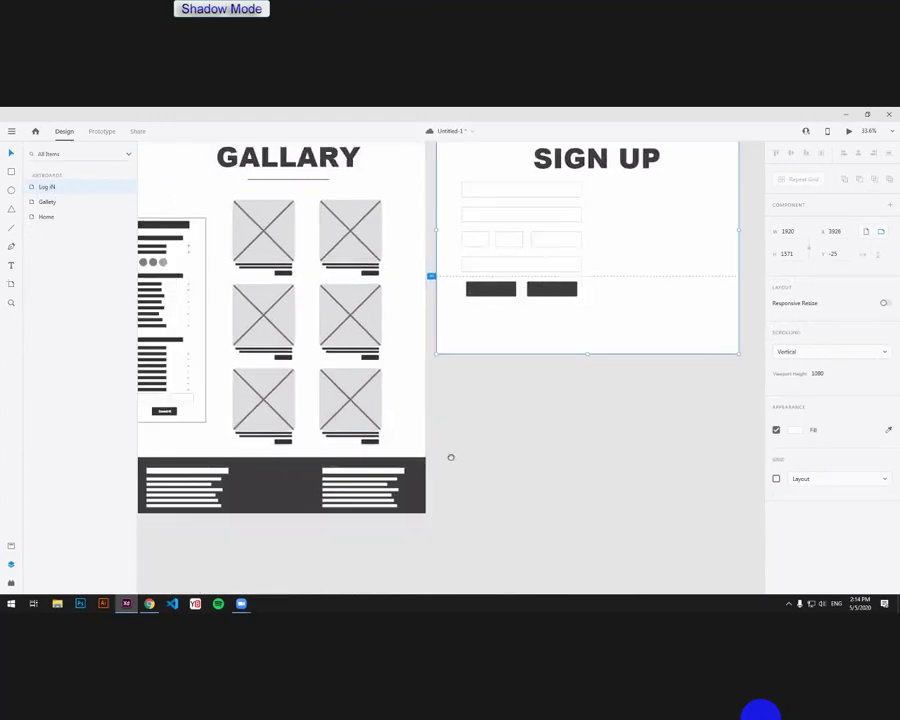
left_click_drag(470, 528, 145, 444)
left_click_drag(226, 470, 528, 399)
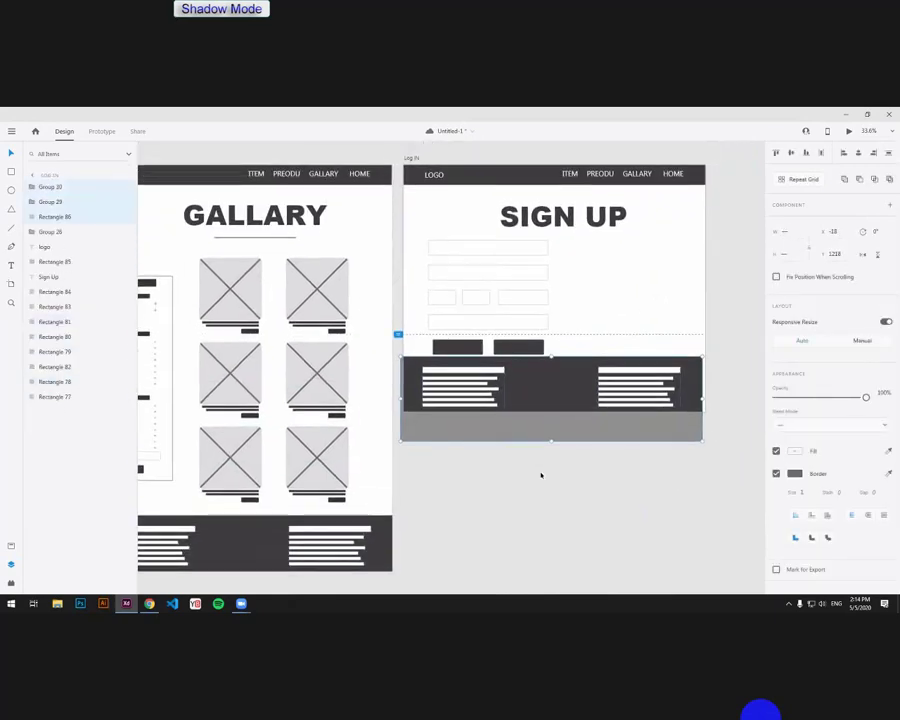
left_click(541, 474)
Step: Lower the Log IN artboard's viewport height line slightly, so it crosses just above the dark buttons
left_click(575, 341)
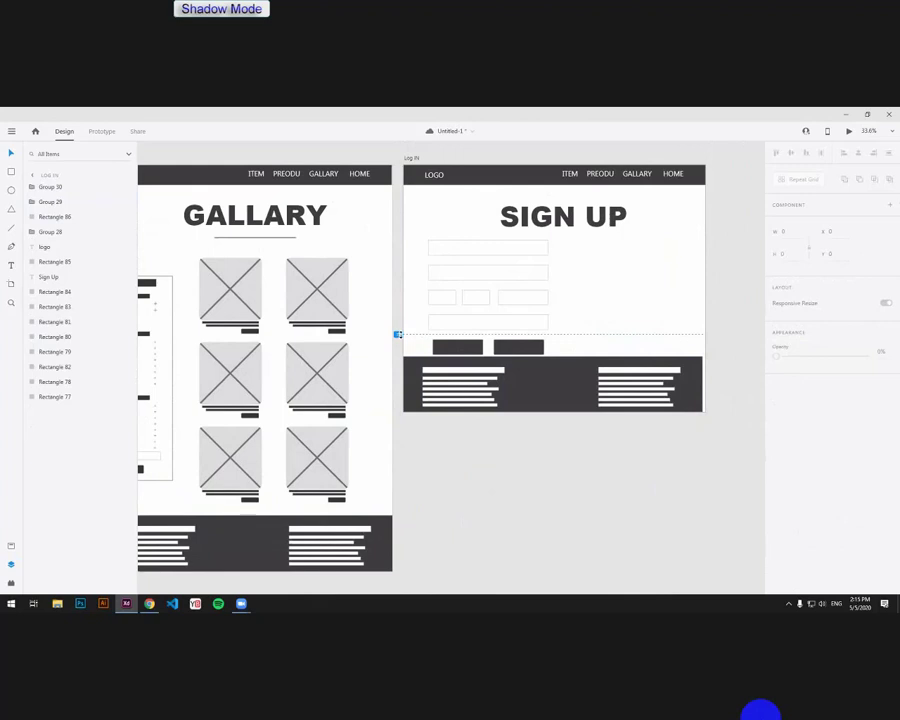
left_click_drag(399, 334, 397, 339)
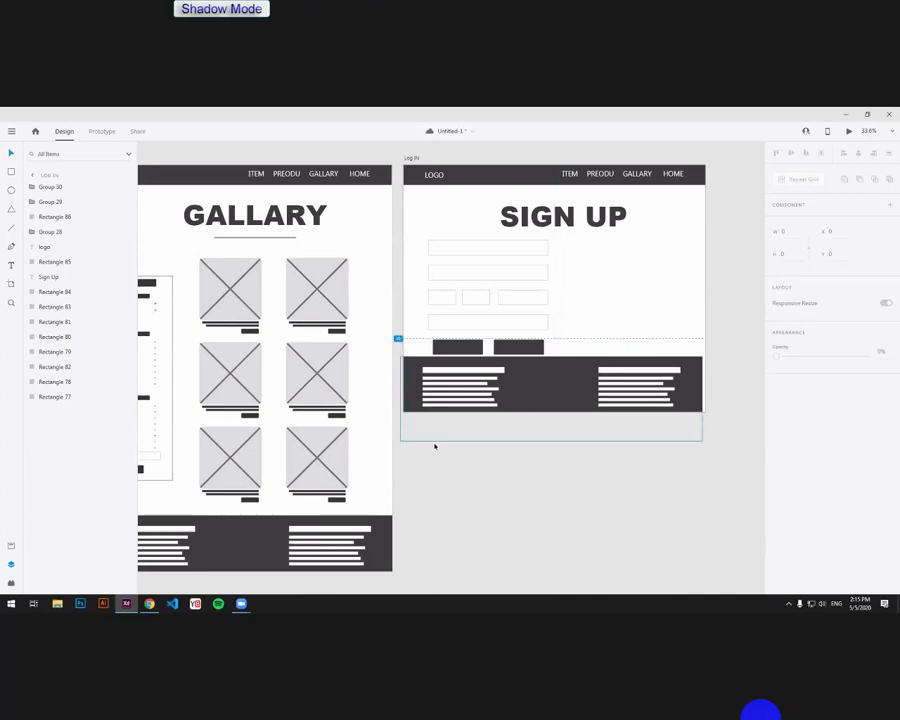
left_click(459, 482)
Step: Examine where the viewport height line falls on the Home page, at the lower edge of the hero image
scroll(463, 485, "down", 1)
scroll(465, 485, "down", 3)
left_click_drag(215, 533, 374, 467)
scroll(279, 311, "up", 3)
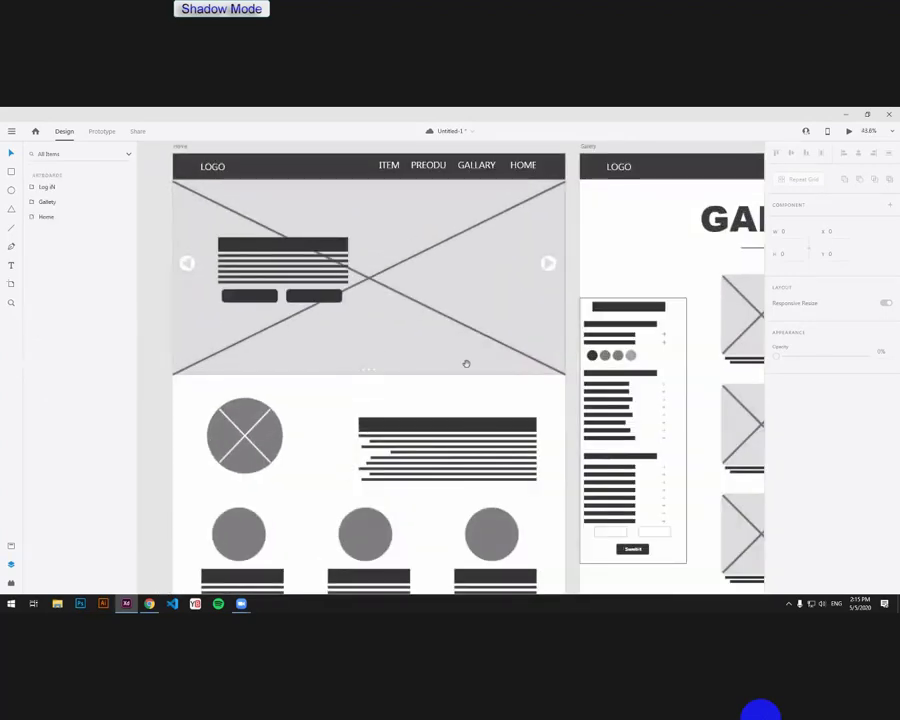
left_click_drag(362, 320, 406, 352)
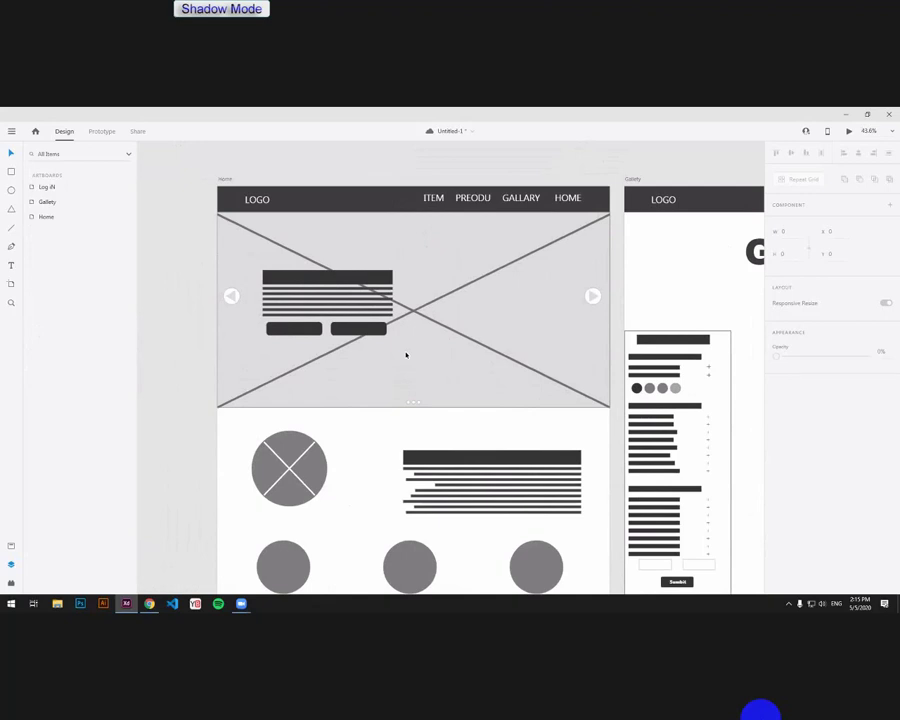
left_click(211, 407)
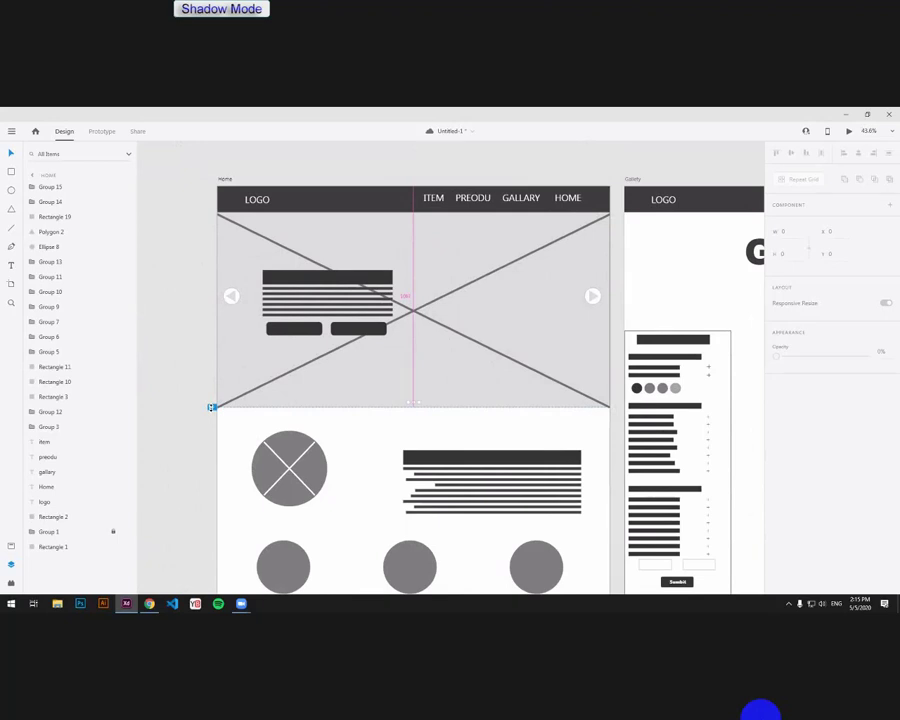
mouse_move(211, 407)
left_mouse_down()
mouse_move(211, 526)
mouse_move(212, 407)
left_mouse_up()
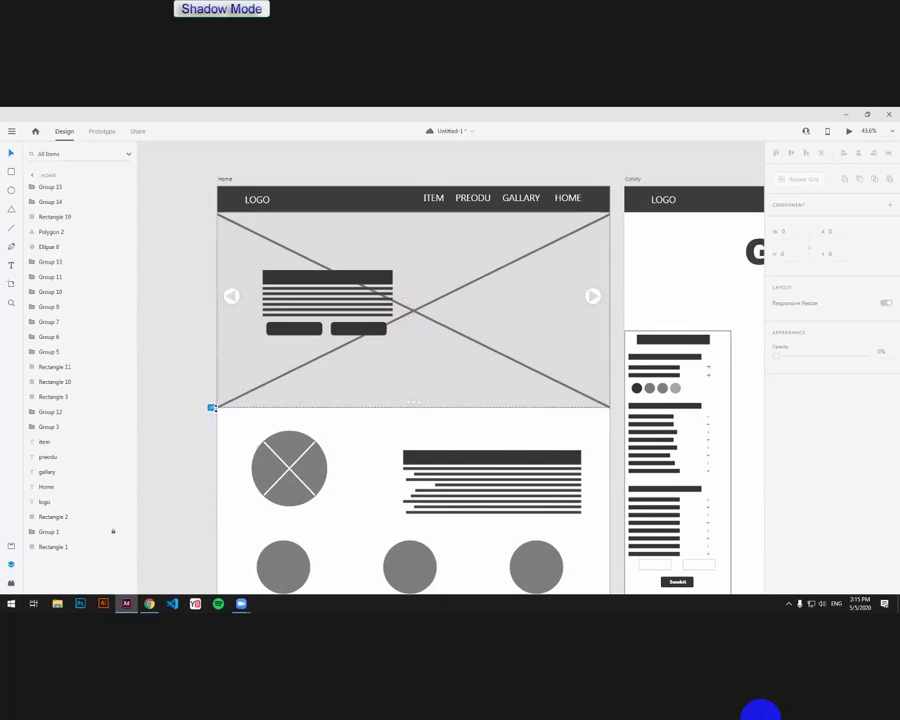
left_click(268, 416)
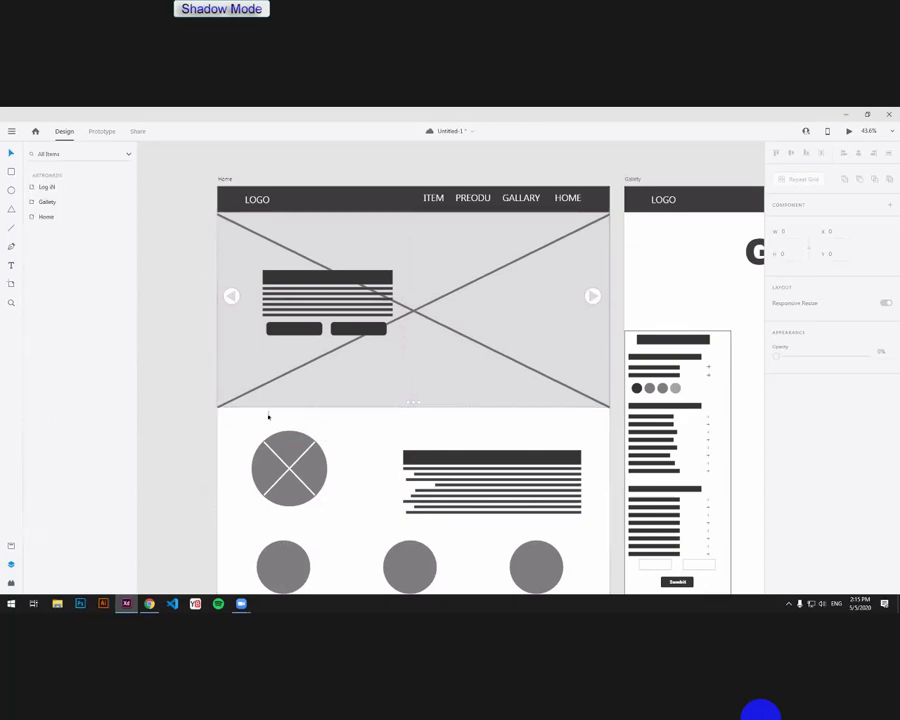
Step: Move both dark buttons on the Log IN page up slightly, away from the footer
scroll(394, 427, "down", 4)
left_click_drag(669, 410, 615, 422)
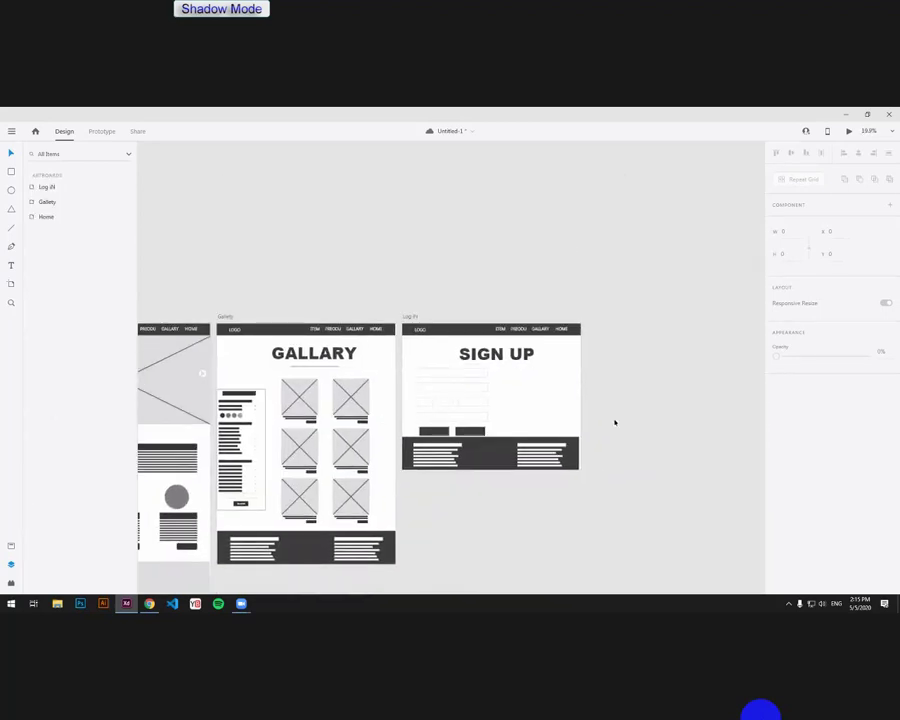
scroll(560, 428, "up", 2)
scroll(491, 427, "up", 3)
left_click(375, 424)
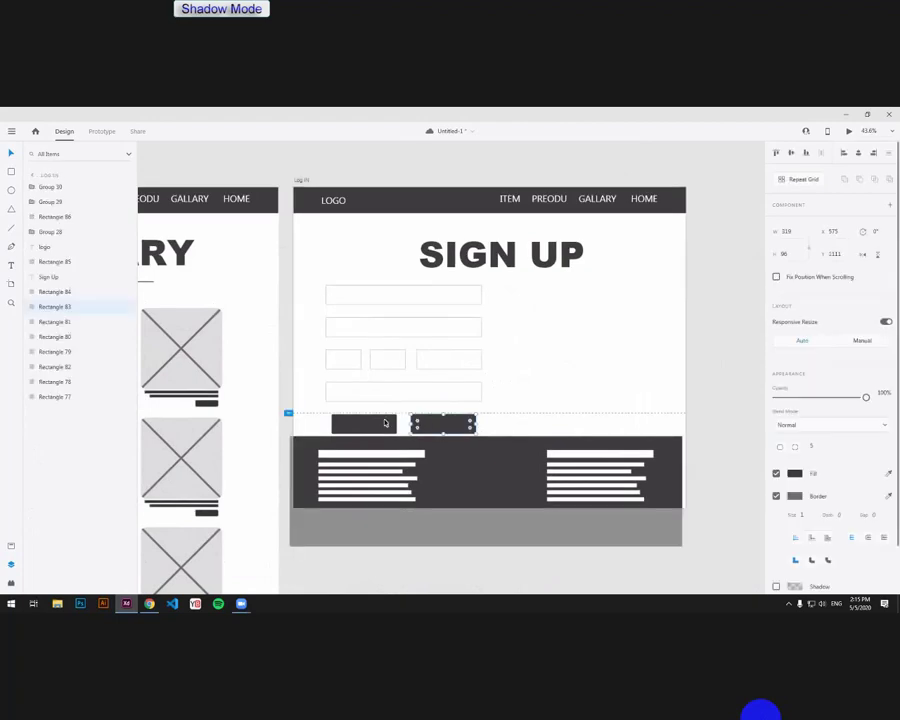
left_click(434, 426, "shift")
left_click_drag(434, 426, 434, 422)
left_click(528, 363)
Step: Shift the SIGN UP heading up towards the header, and move the form boxes and buttons up beneath it
left_click_drag(548, 263, 548, 247)
left_click_drag(520, 289, 336, 419)
left_click_drag(348, 424, 348, 414)
left_click(540, 329)
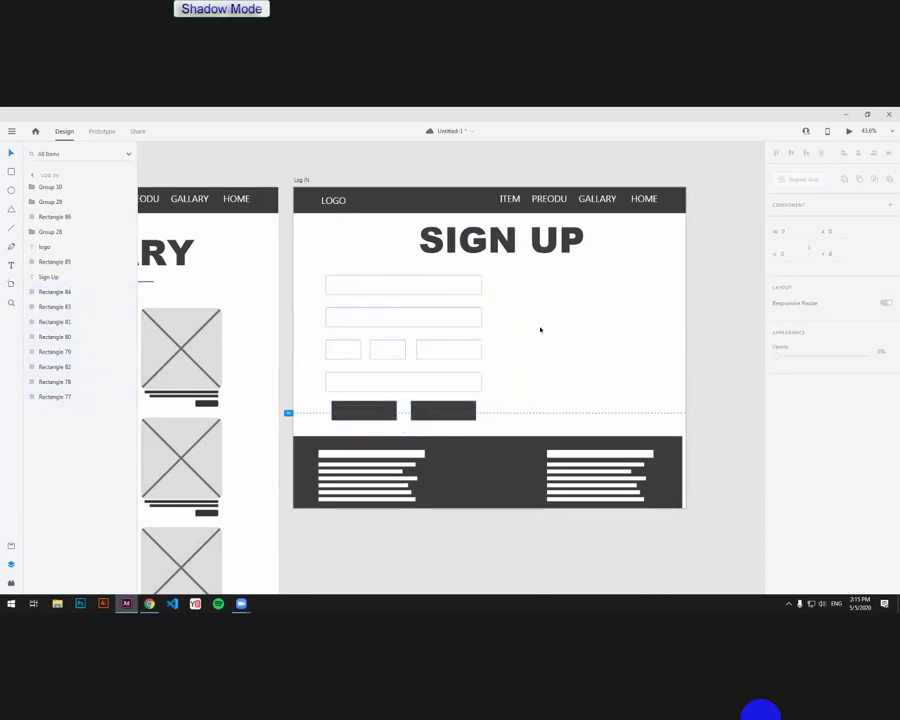
Step: Duplicate the footer's left text block into the blank area beside the sign-up form and fill it with the footer's dark grey
left_click_drag(407, 366, 465, 358)
scroll(464, 357, "left", 2)
left_click(486, 438)
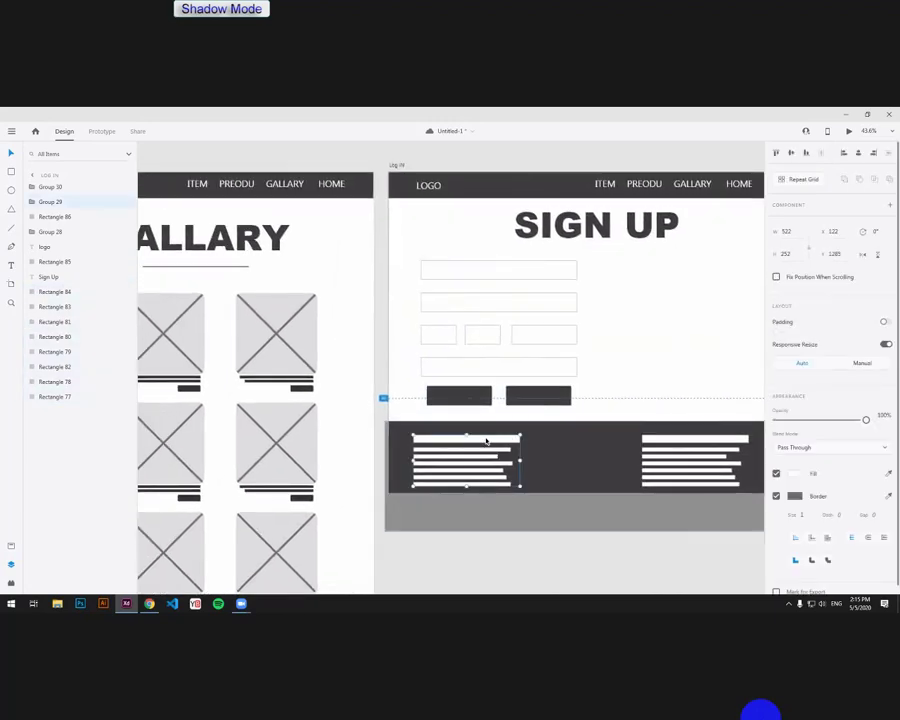
left_click_drag(486, 438, 729, 289)
left_click_drag(635, 320, 585, 330)
key("i")
left_click(538, 456)
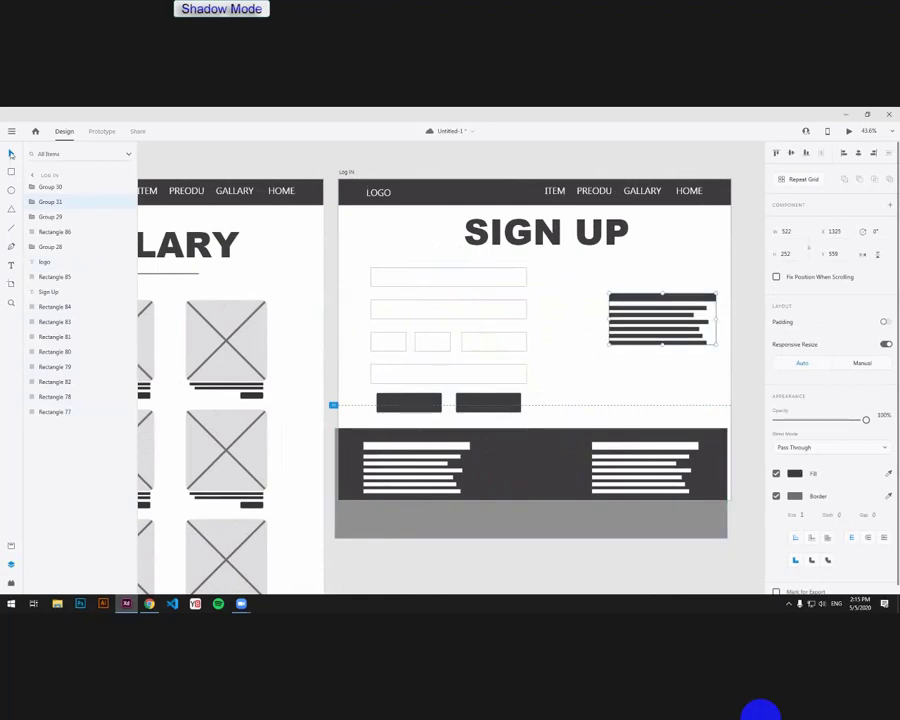
Step: Mirror the copied text block horizontally so its lines align right, and shift it up level with the form's first box
left_click(712, 313)
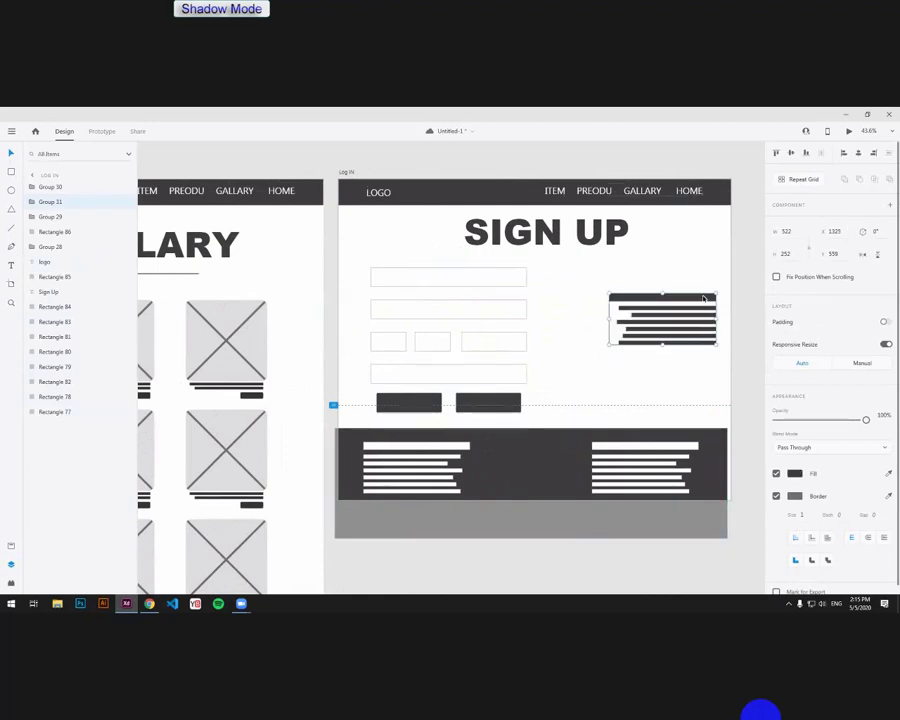
left_click_drag(712, 313, 694, 287)
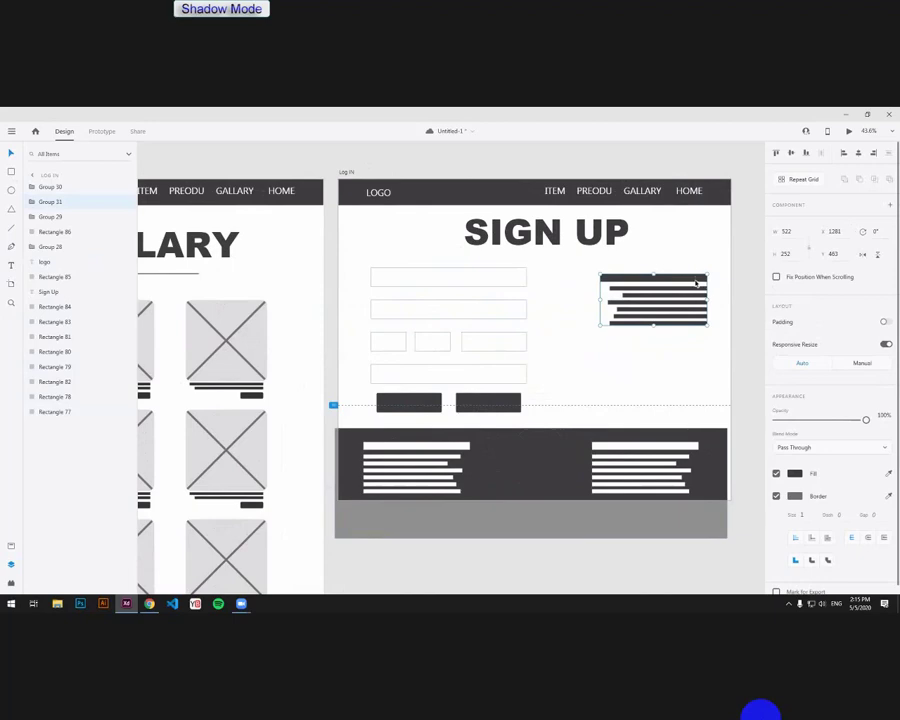
left_click(733, 297)
scroll(717, 327, "up", 1)
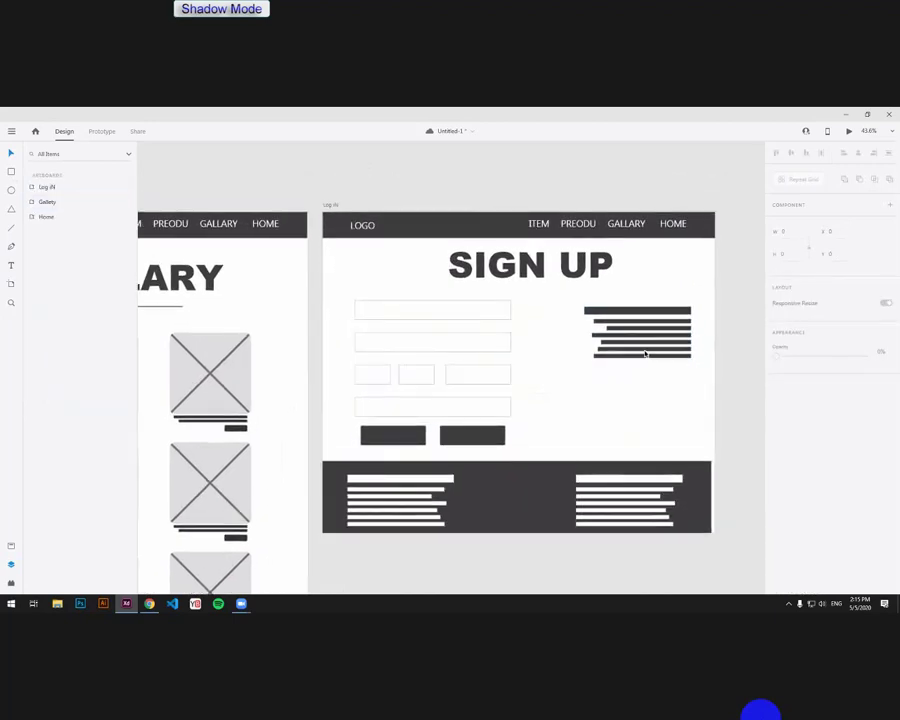
Step: Centre the SIGN UP heading horizontally on the Log IN page
double_click(595, 272)
key("Escape")
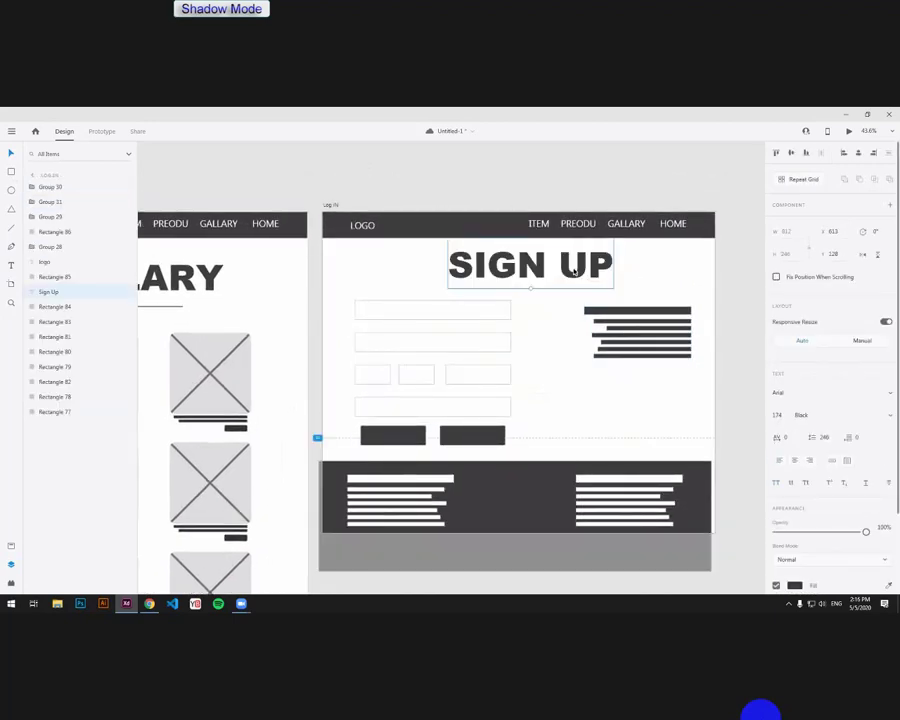
left_click_drag(591, 267, 579, 268)
scroll(558, 406, "down", 3)
left_click(528, 494)
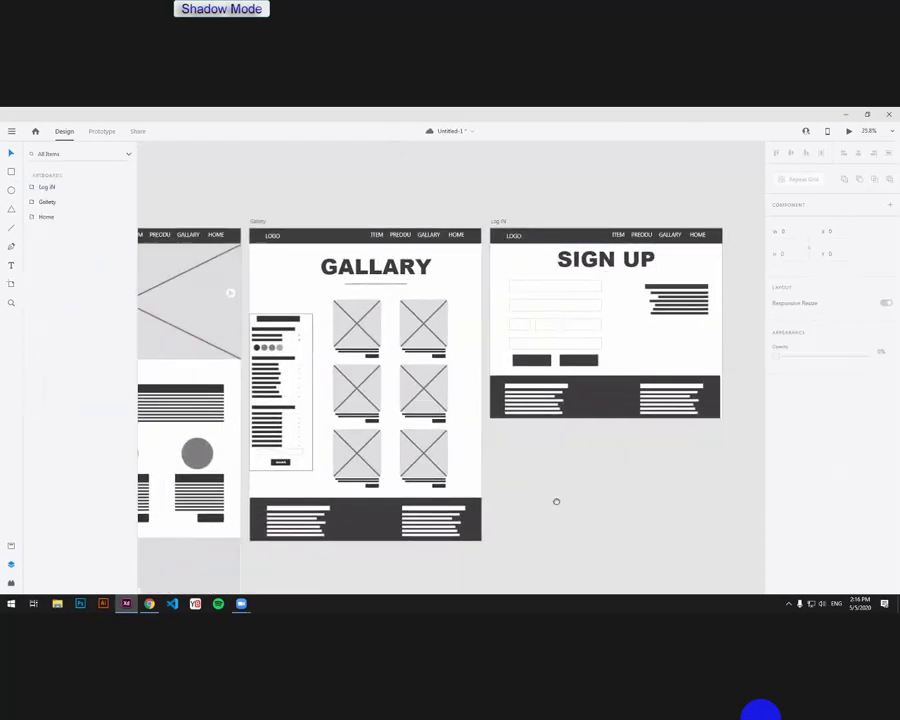
Step: Save the document and switch to Prototype mode with all three artboards in view
scroll(556, 490, "down", 2)
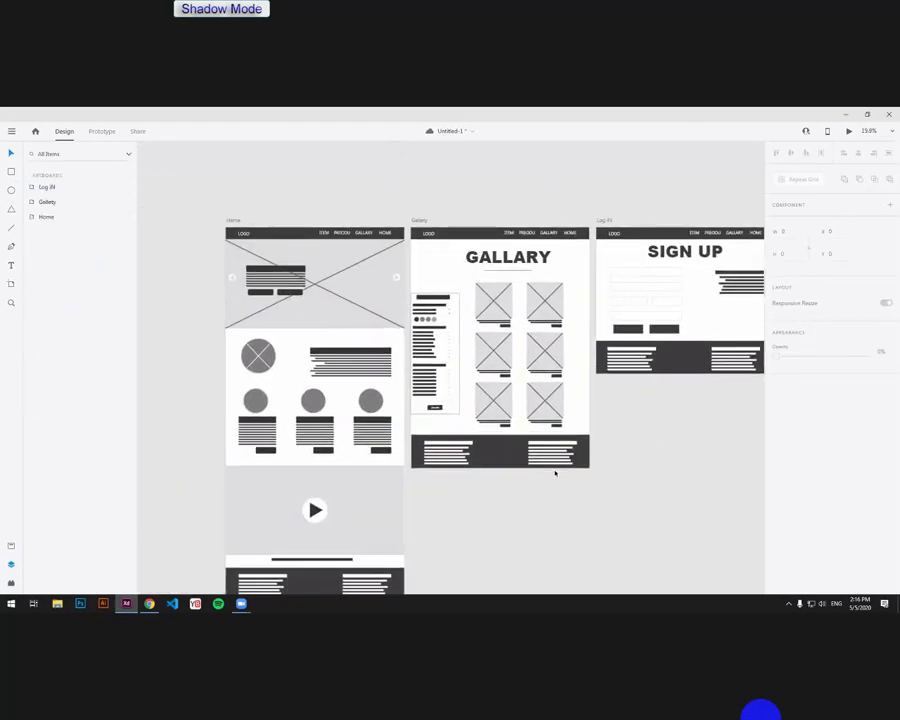
scroll(534, 502, "left", 2)
scroll(560, 494, "down", 2)
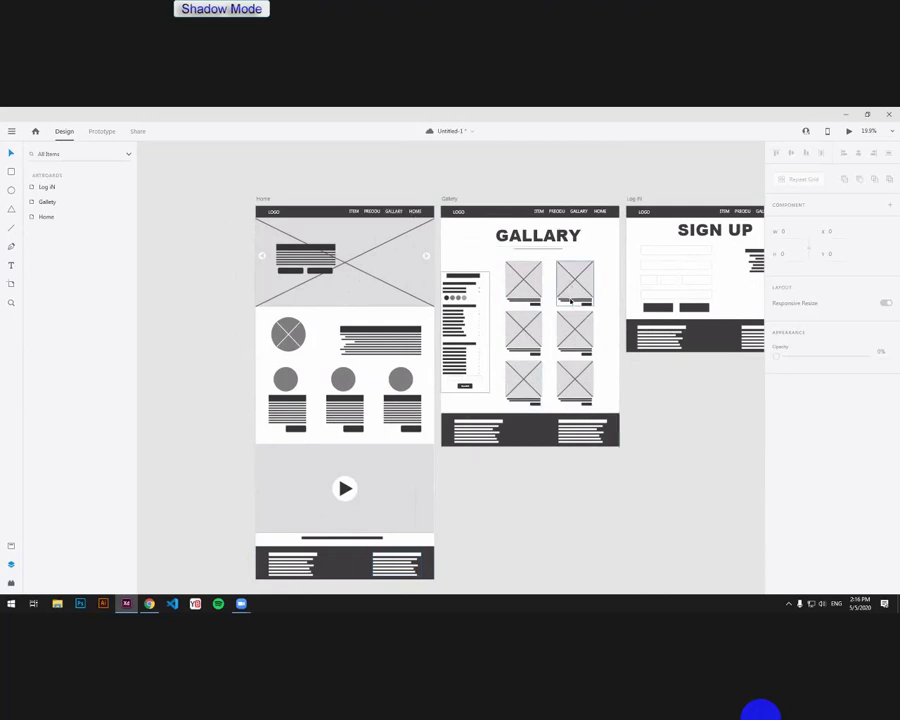
key("ctrl+s")
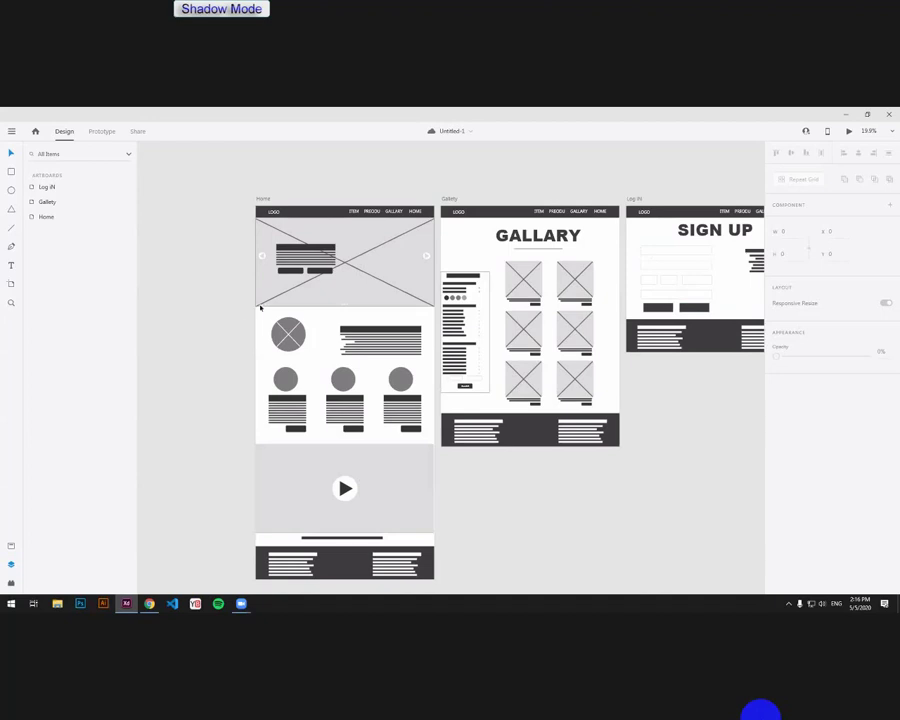
left_click(105, 133)
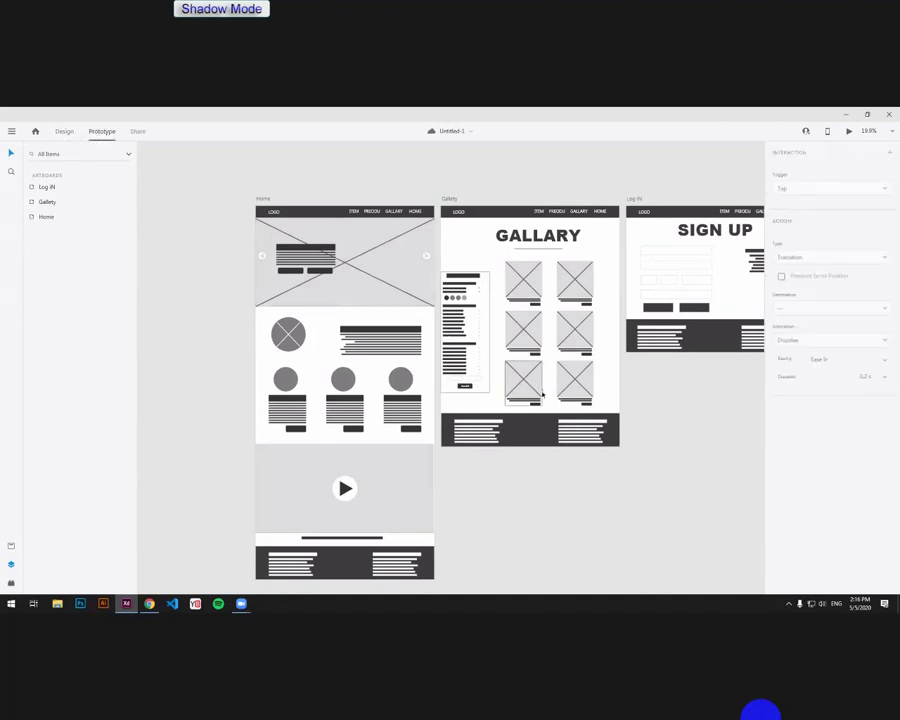
scroll(648, 460, "right", 2)
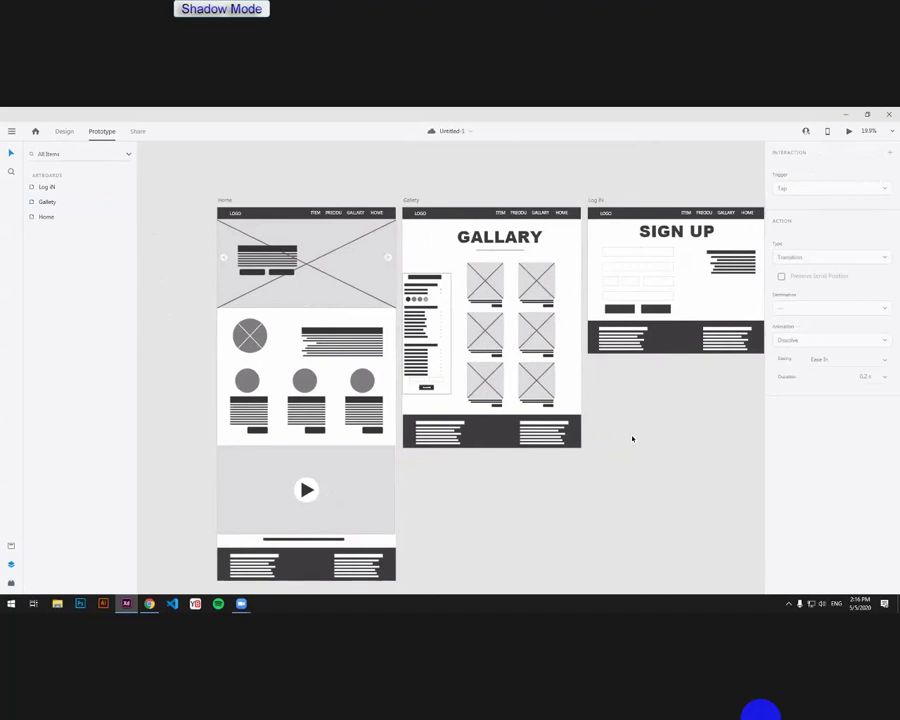
double_click(698, 621)
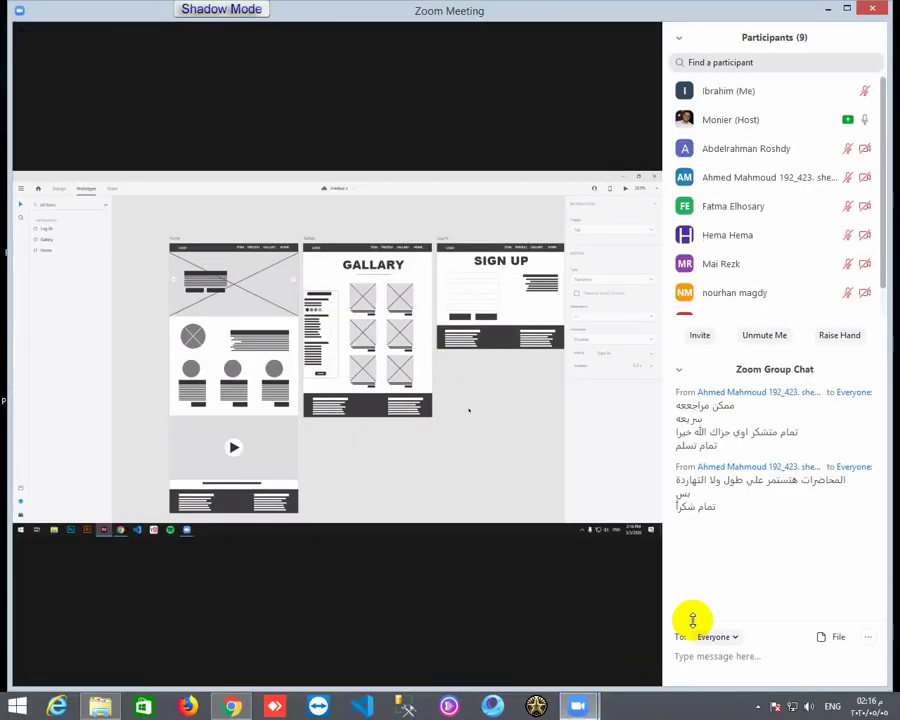
double_click(504, 547)
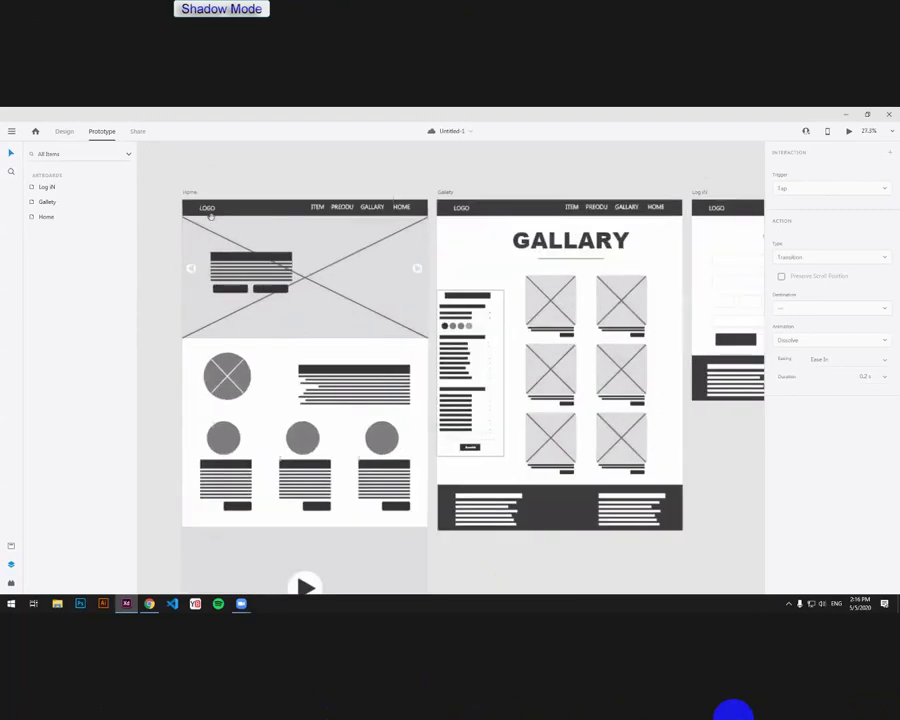
Step: Select the second dark button in the Home page's hero image and examine its interaction settings
left_click(349, 308)
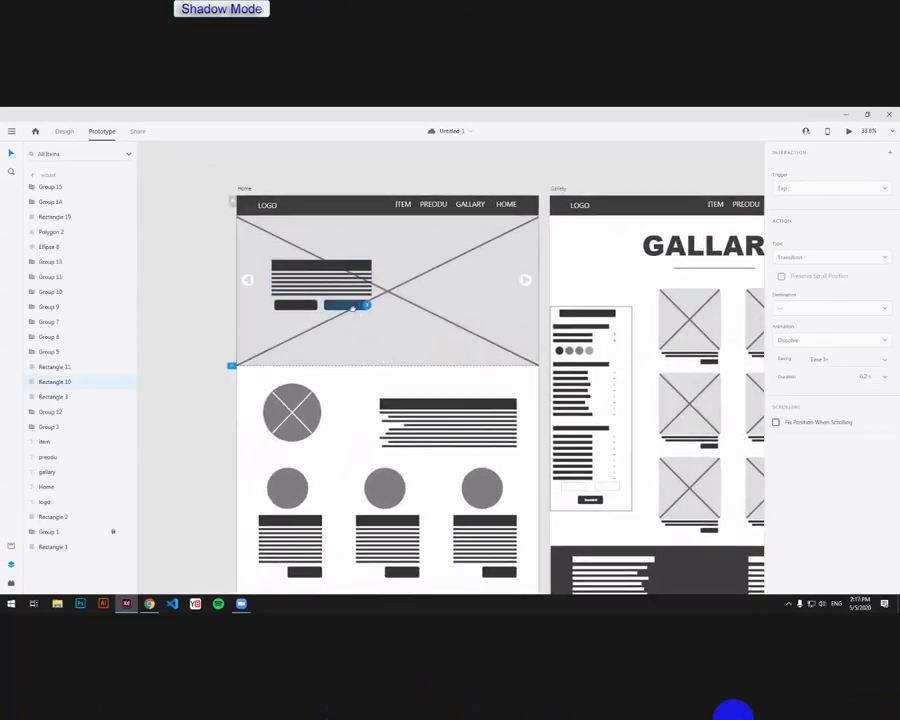
scroll(358, 314, "down", 2)
left_click_drag(374, 318, 329, 316)
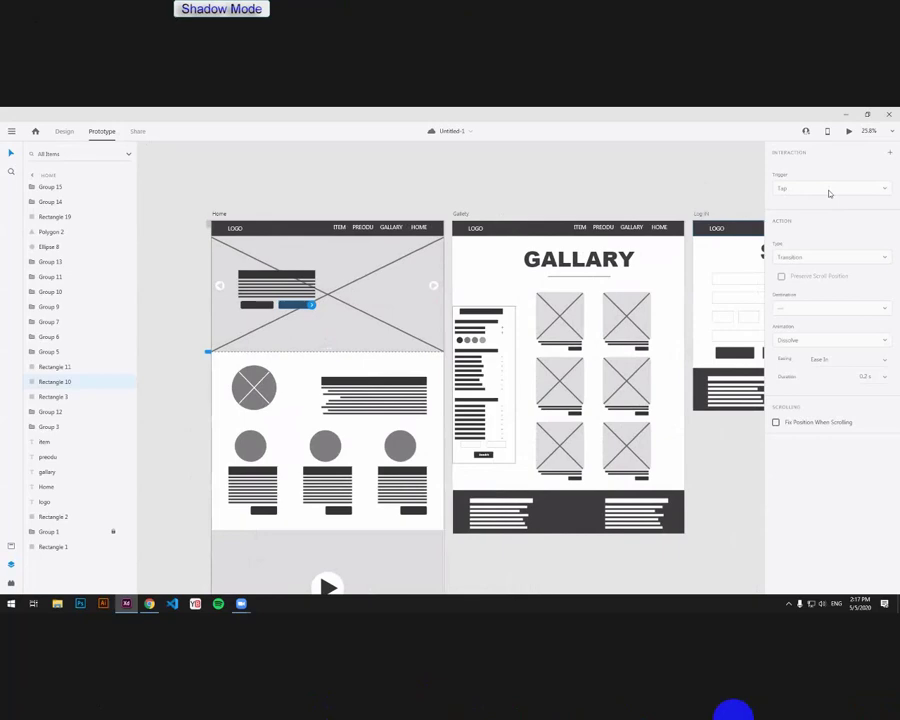
Step: Correct the spelling of the Gallery page's heading to GALLERY
double_click(601, 266)
left_click(601, 268)
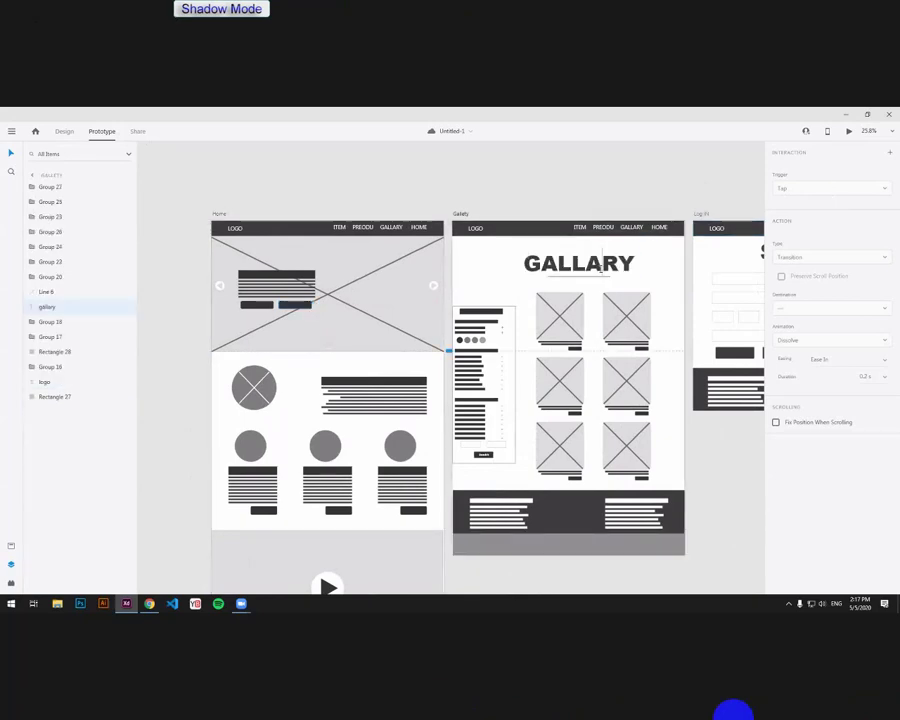
left_click_drag(601, 264, 586, 264)
type("E")
left_click(11, 153)
left_click(383, 190)
Step: Link the second hero button on the Home page to the Log IN artboard with a Tap trigger and a Transition action
left_click(299, 308)
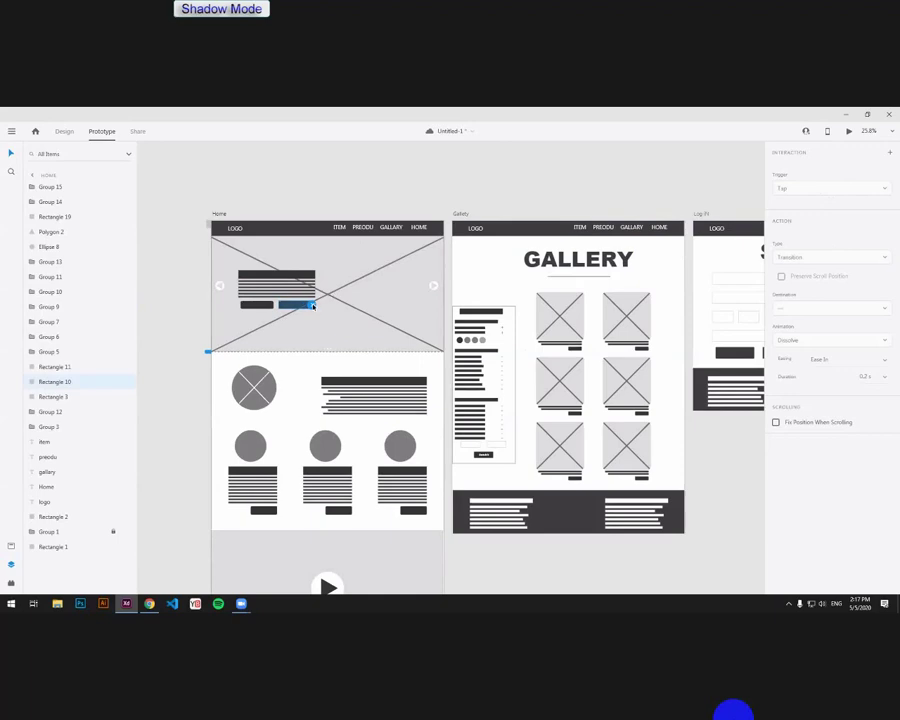
mouse_move(311, 304)
left_mouse_down()
mouse_move(341, 311)
mouse_move(317, 311)
left_mouse_up()
left_click_drag(313, 306, 605, 253)
left_click(849, 189)
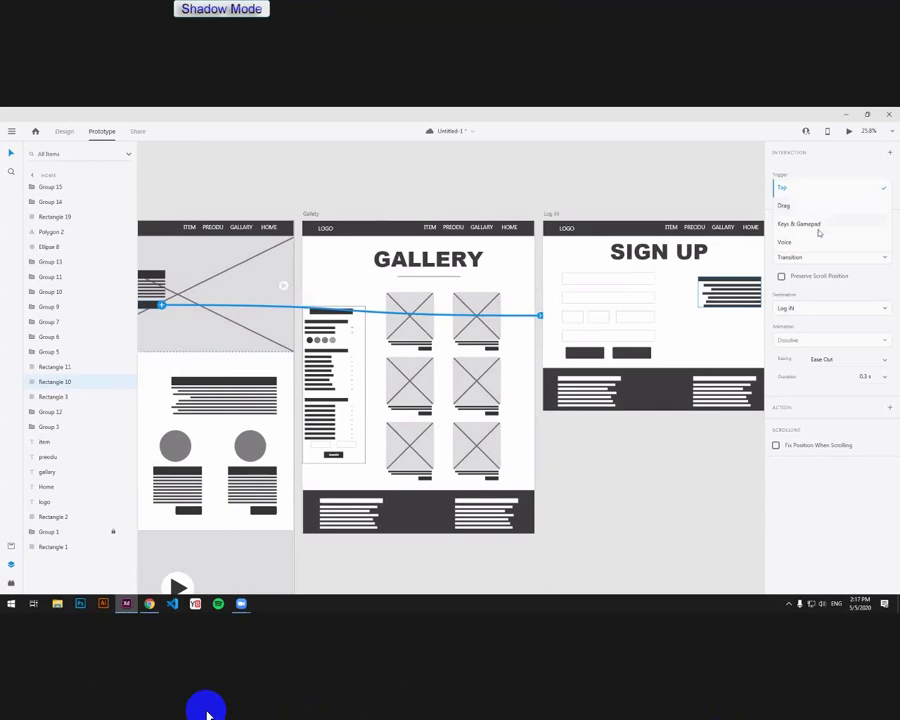
left_click(831, 278)
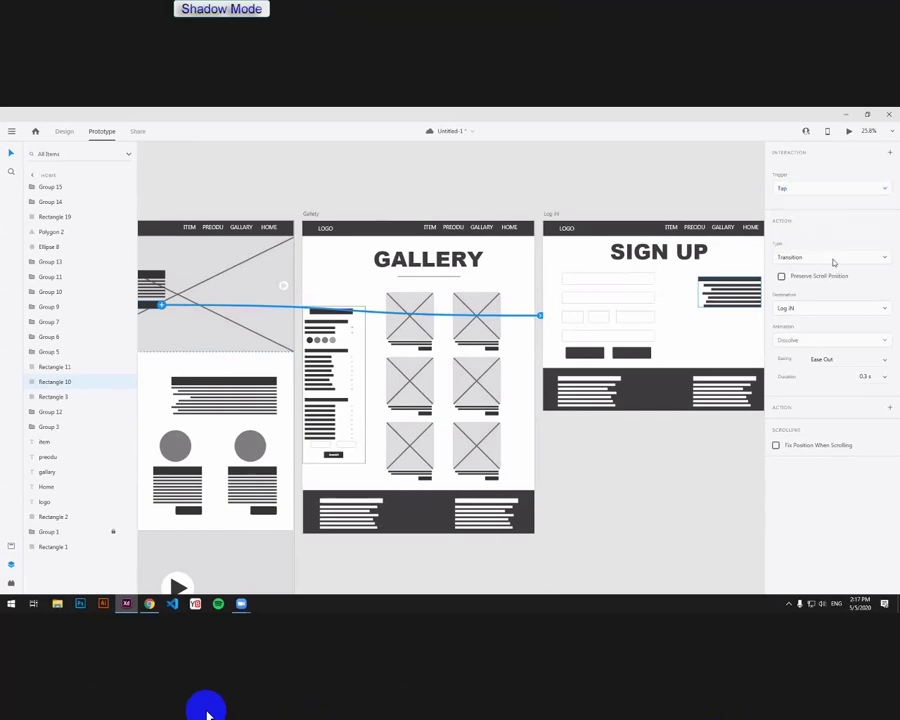
left_click(833, 261)
left_click(839, 256)
left_click(693, 450)
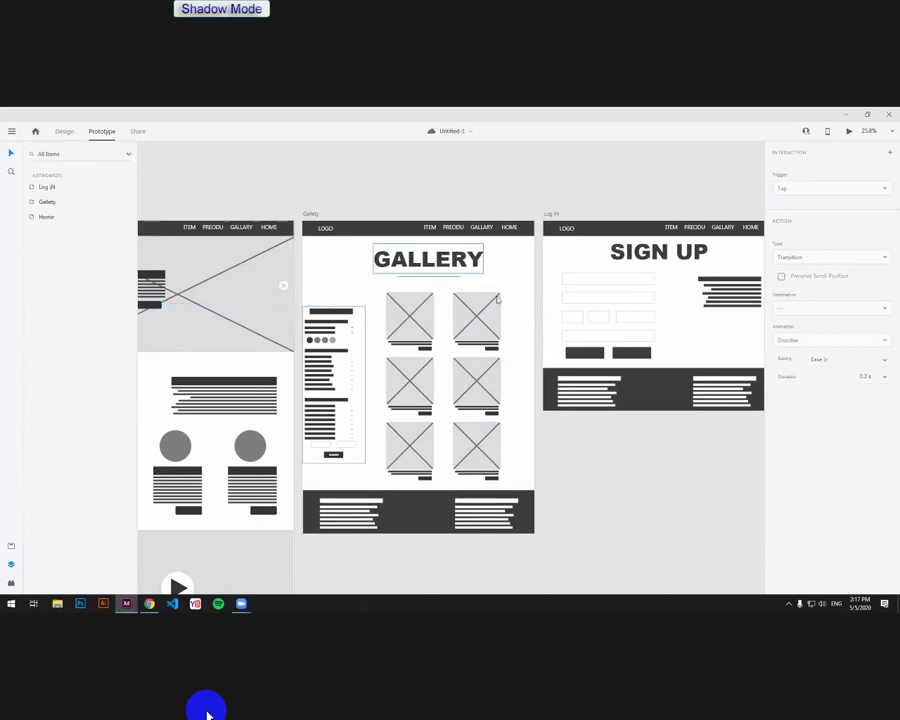
Step: Preview the prototype from the Home page, follow the second hero button and look through the sign-up page
left_click(848, 131)
scroll(381, 430, "down", 3)
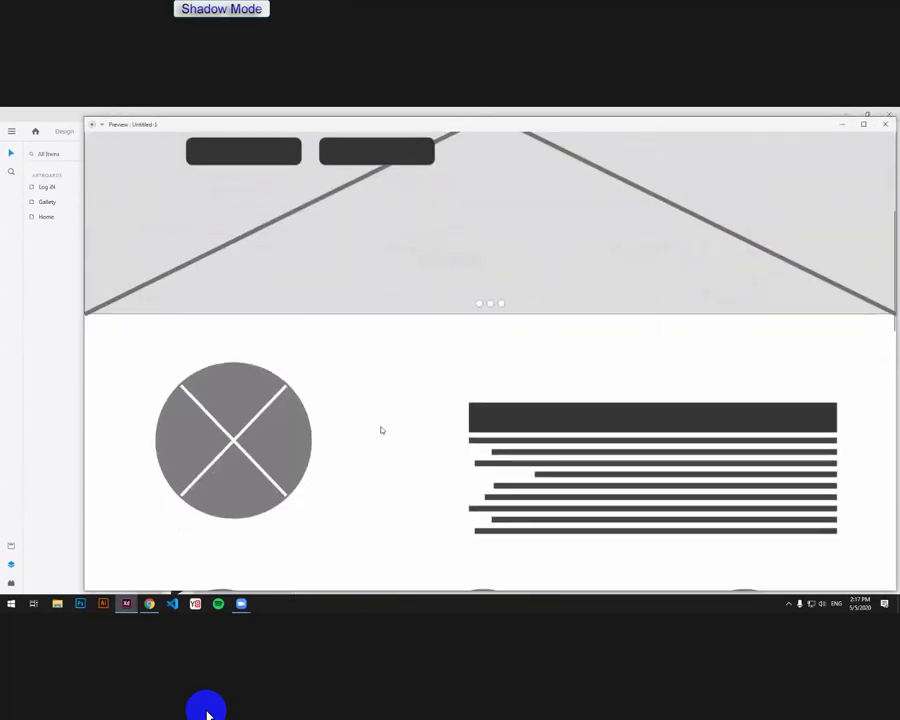
scroll(382, 428, "up", 3)
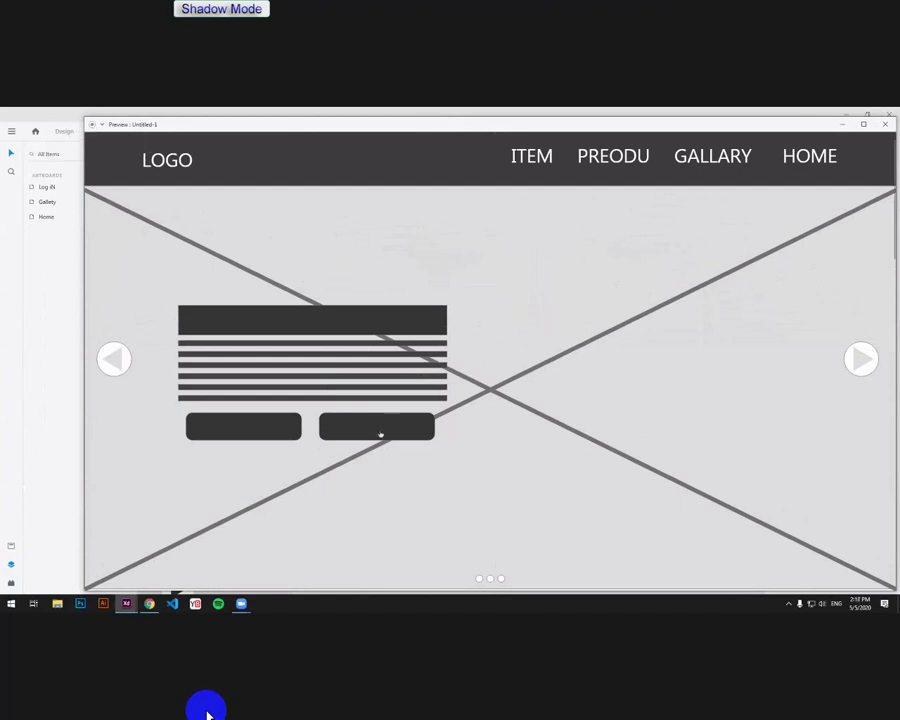
left_click(380, 433)
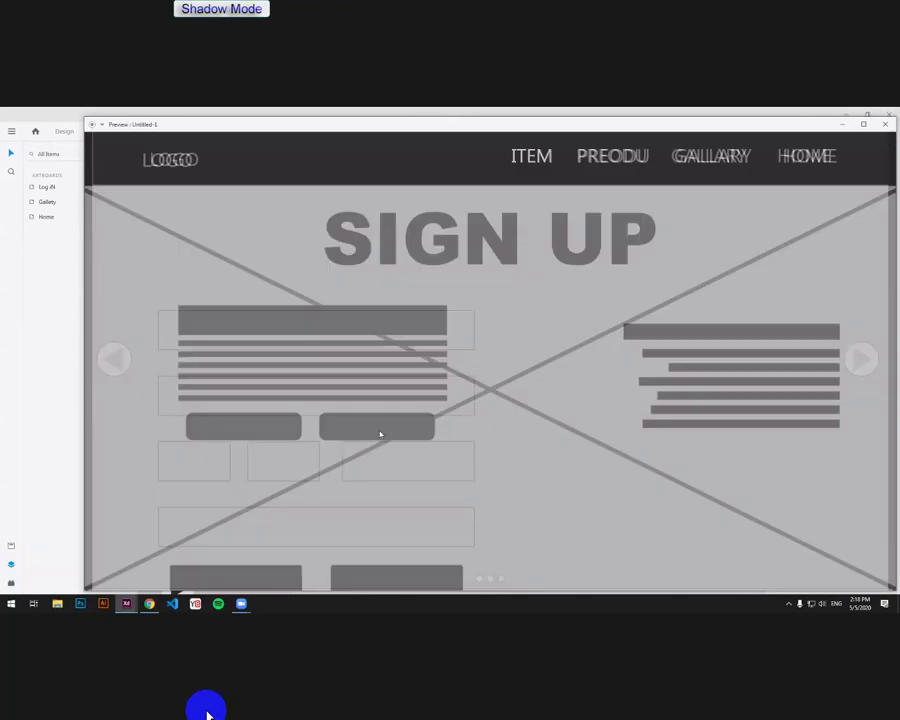
scroll(366, 365, "down", 2)
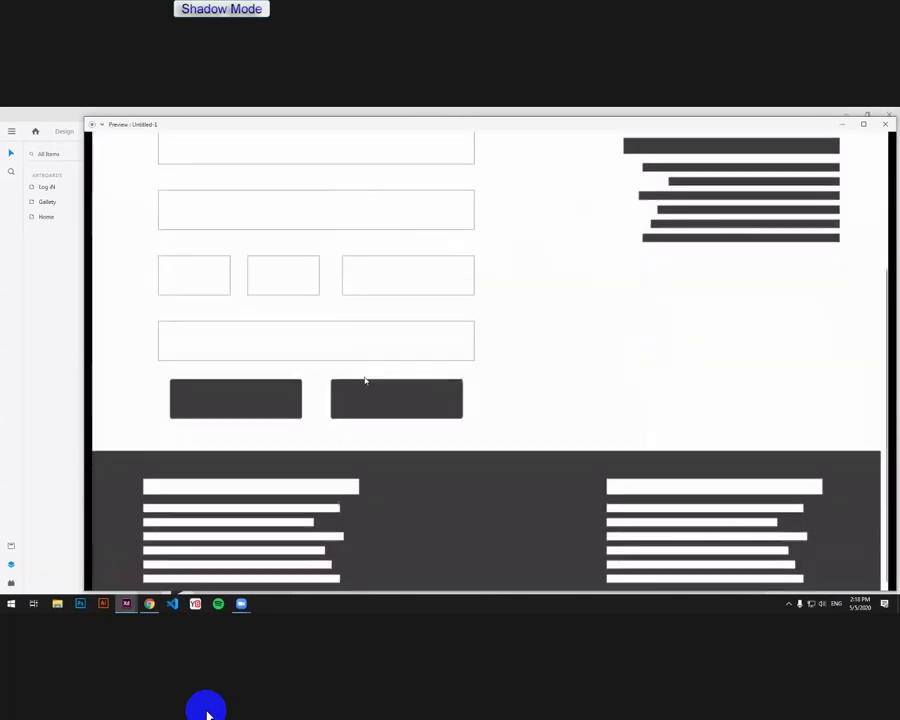
scroll(366, 381, "up", 3)
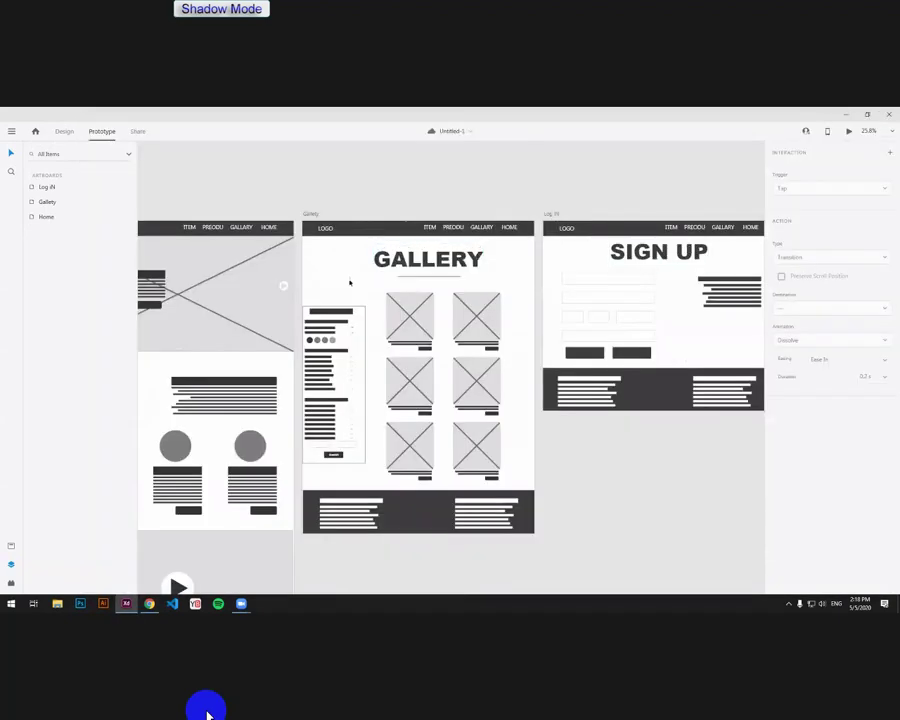
Step: Correct the gallery link in the Home page's header to read GALLERY
left_click(249, 230)
left_click(246, 228)
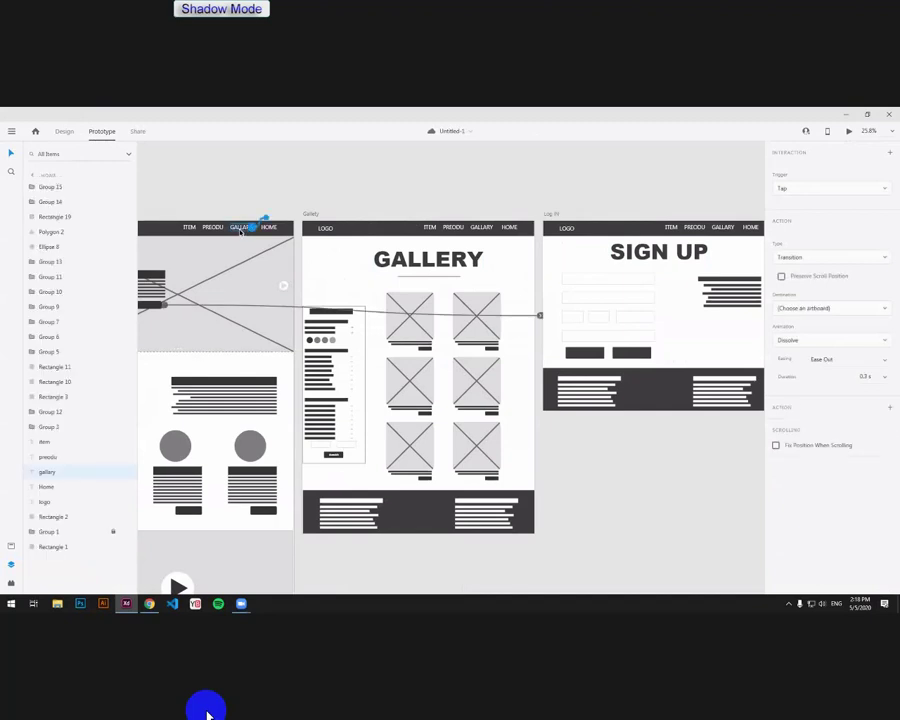
left_click(246, 228)
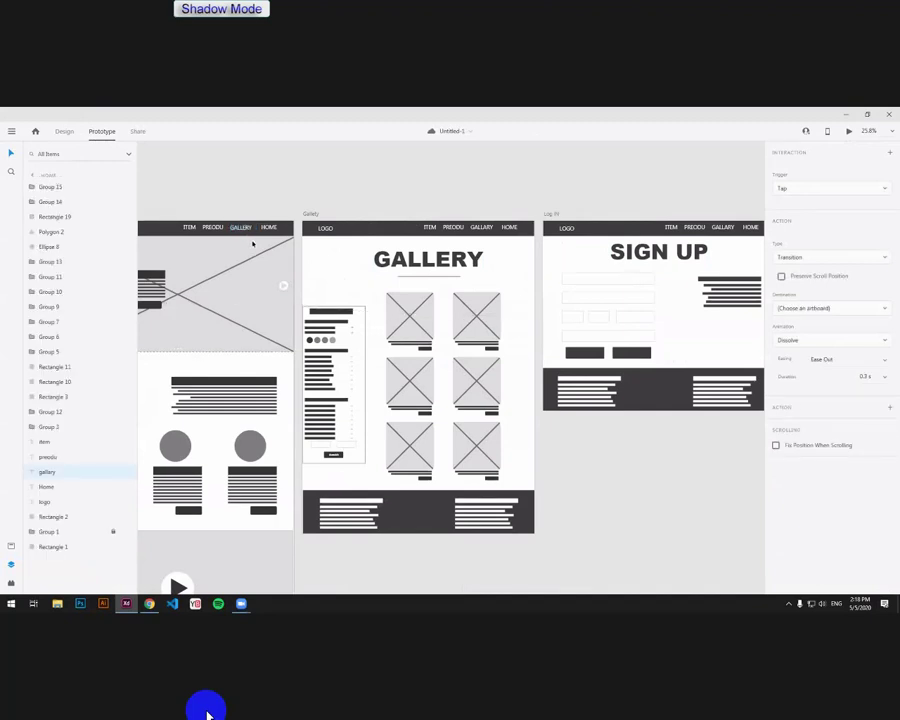
left_click(446, 186)
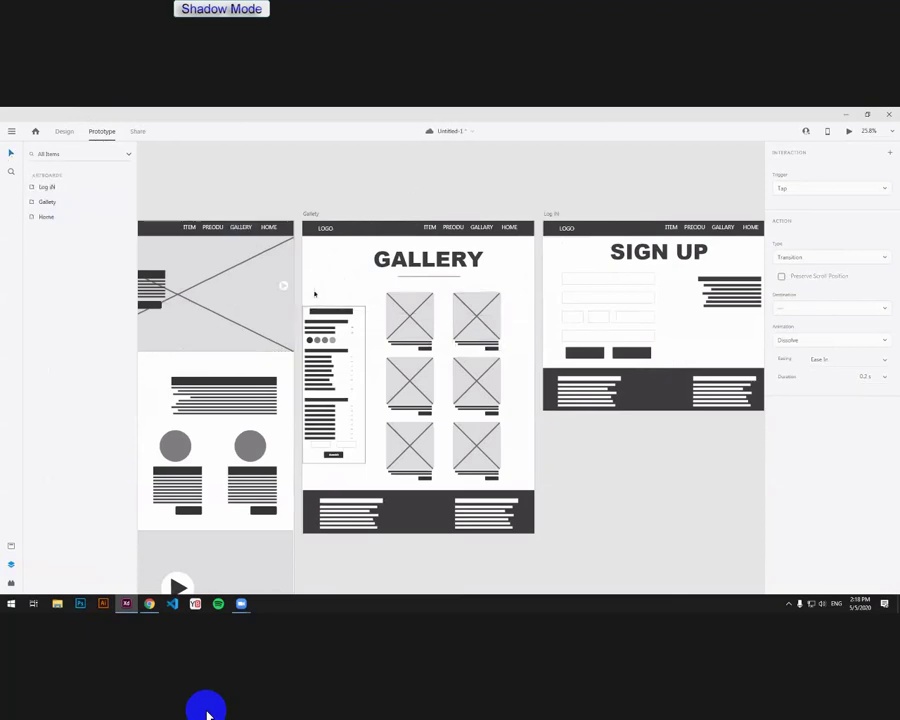
Step: Check the hero button's link to the Log IN artboard, and preview the prototype starting from that artboard
left_click(158, 306)
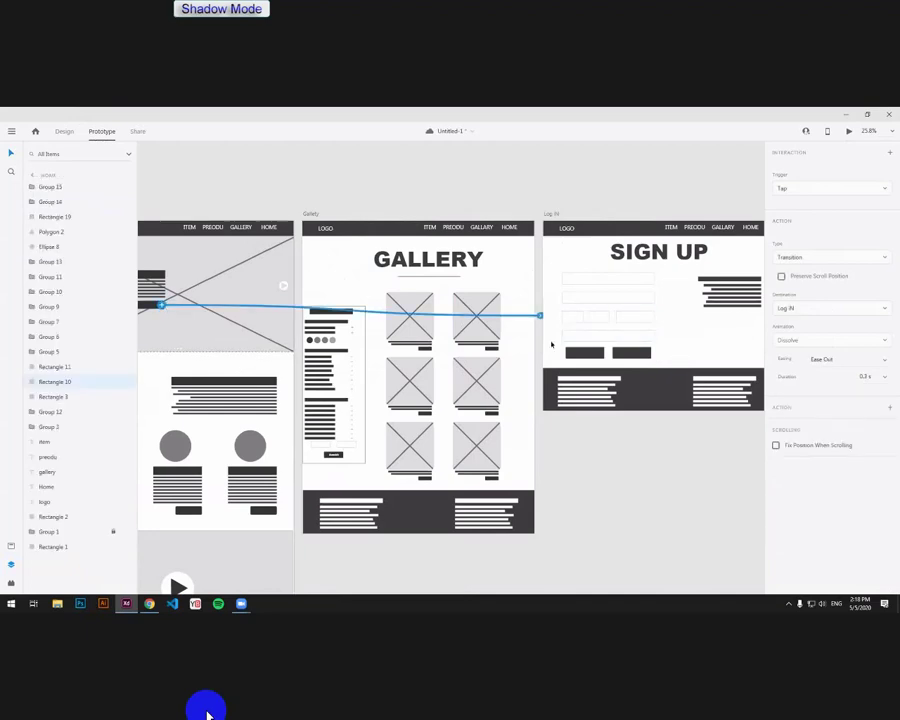
left_click(647, 322)
left_click(849, 131)
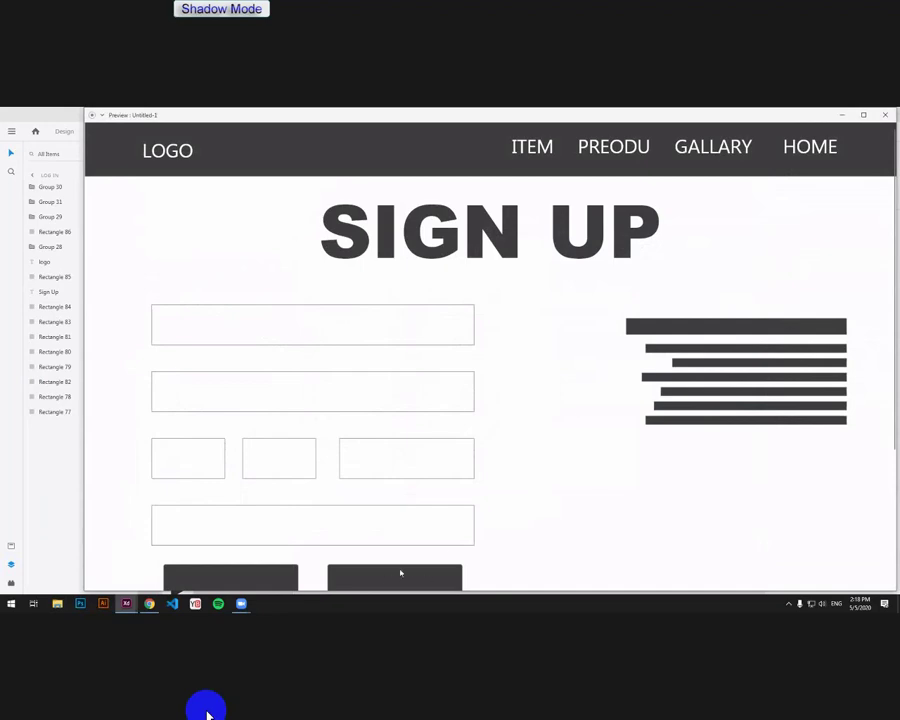
left_click(882, 115)
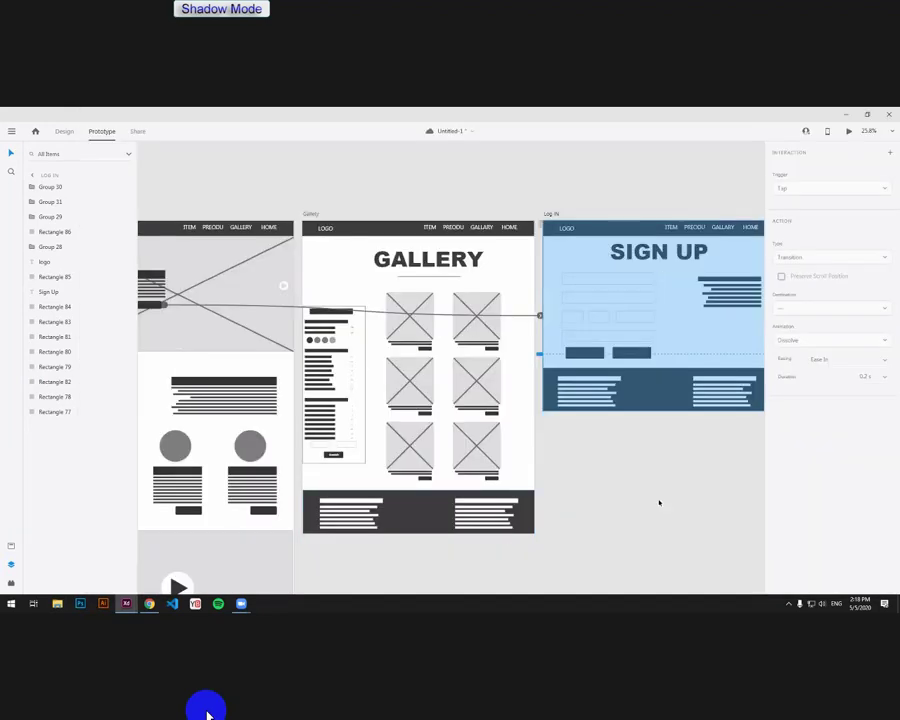
Step: Preview the prototype from the Home page again, test the second hero button's transition, and close the preview
left_click(659, 502)
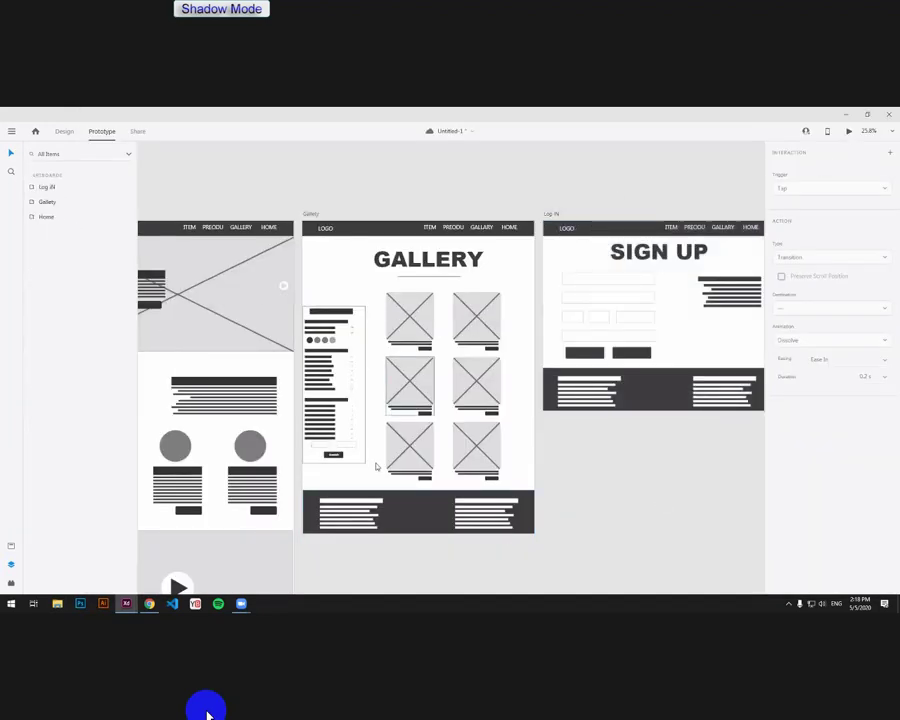
key("ctrl+Return")
left_click(378, 428)
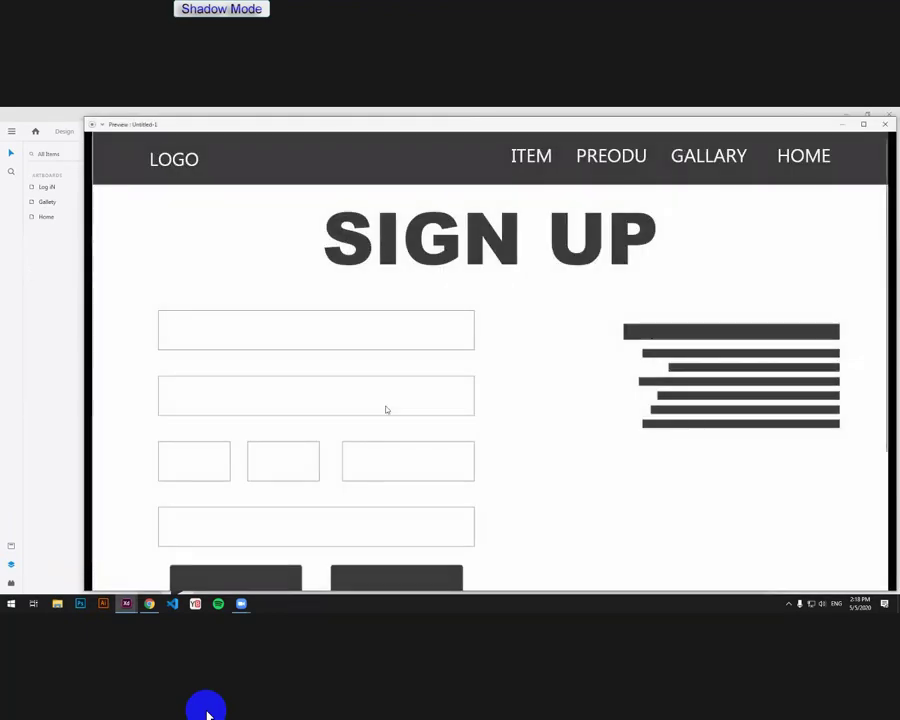
left_click_drag(790, 126, 729, 122)
left_click(818, 122)
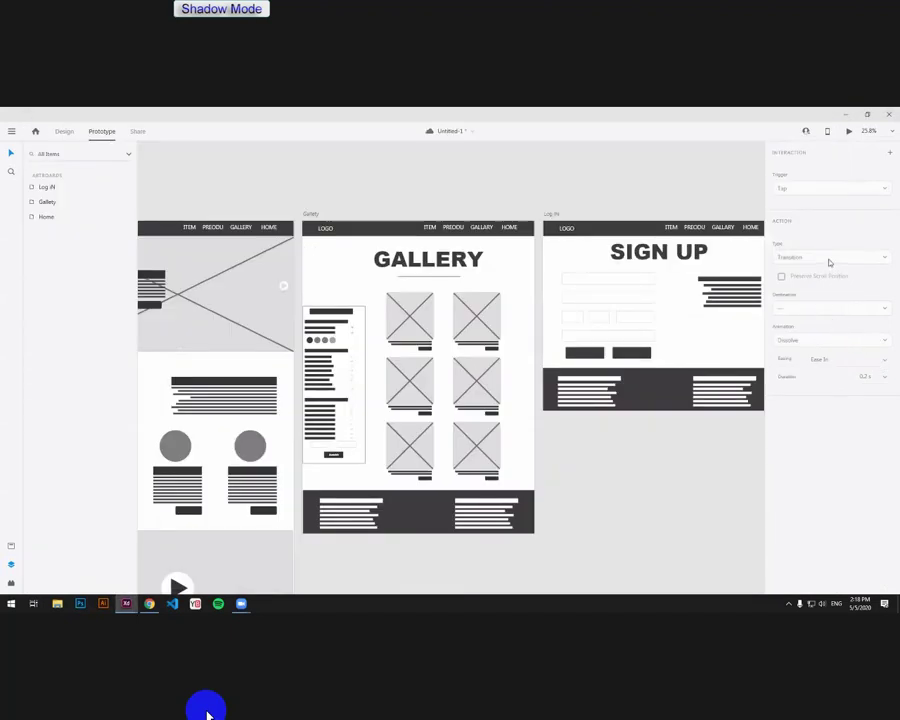
Step: Try an Overlay action on the second hero button's link to the Log IN artboard and preview it from the Home page
left_click(152, 290)
left_click_drag(161, 305, 538, 313)
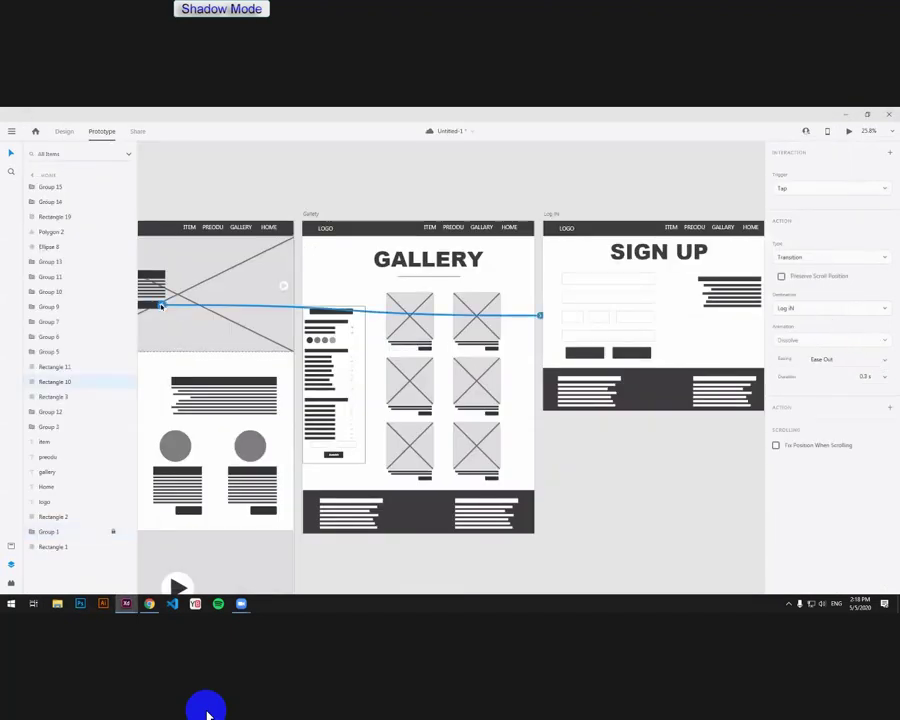
left_click(843, 257)
left_click(826, 294)
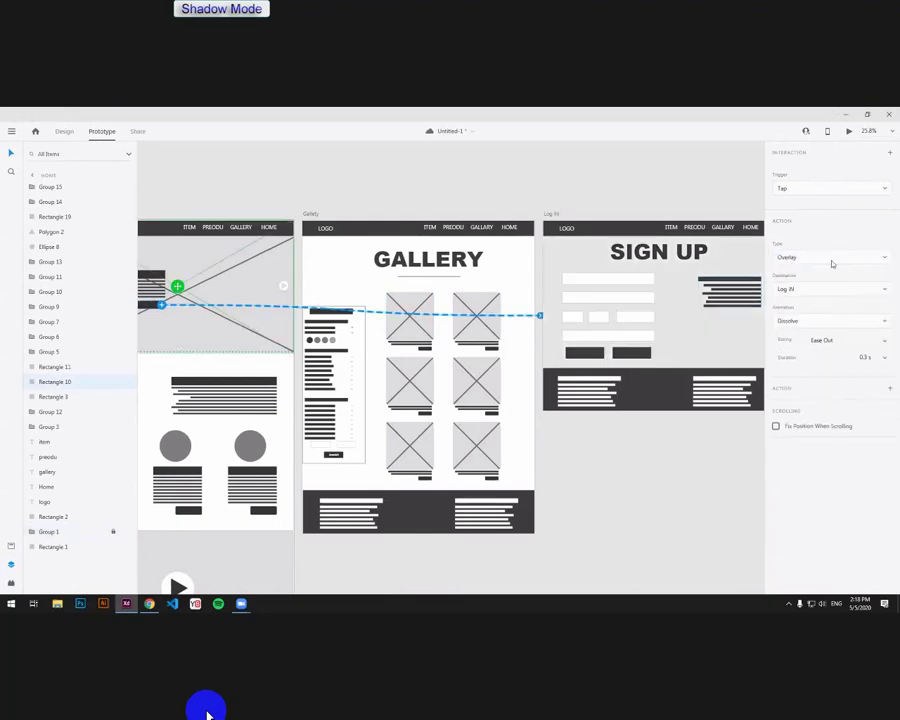
left_click(848, 131)
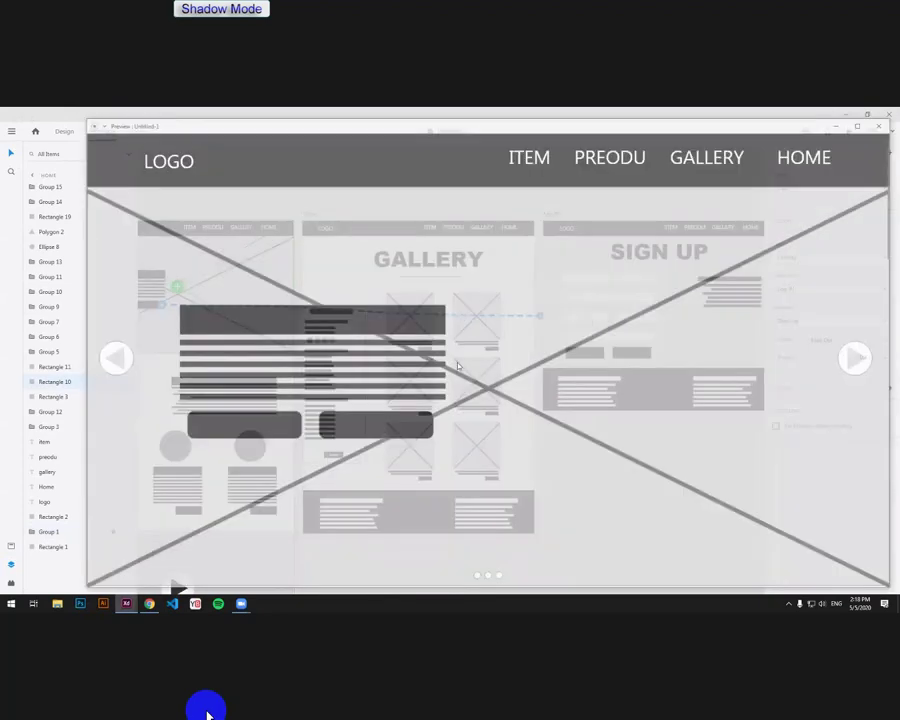
left_click(393, 426)
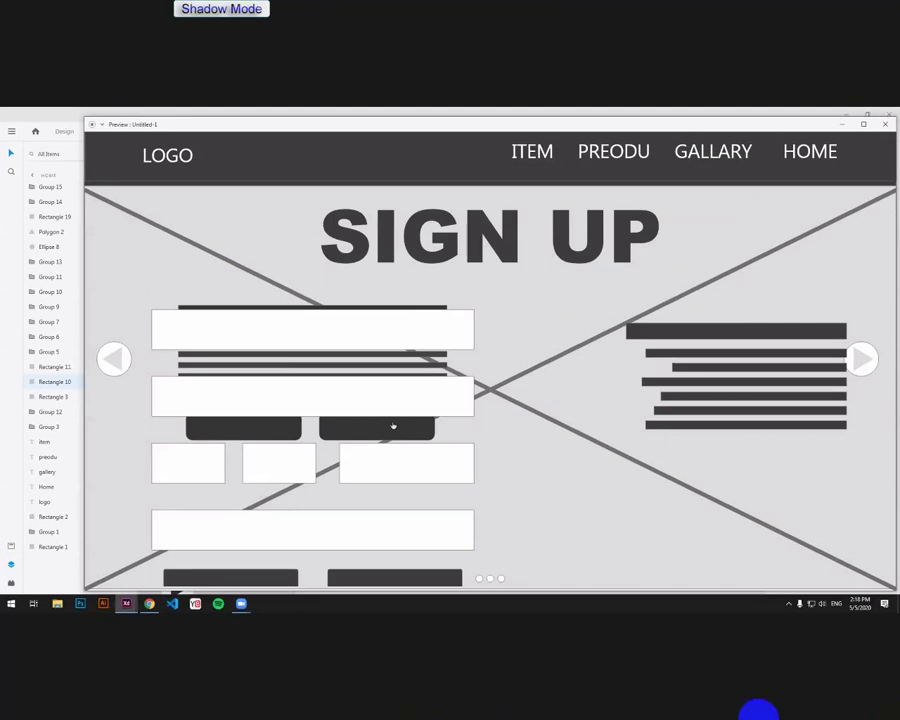
left_click(886, 124)
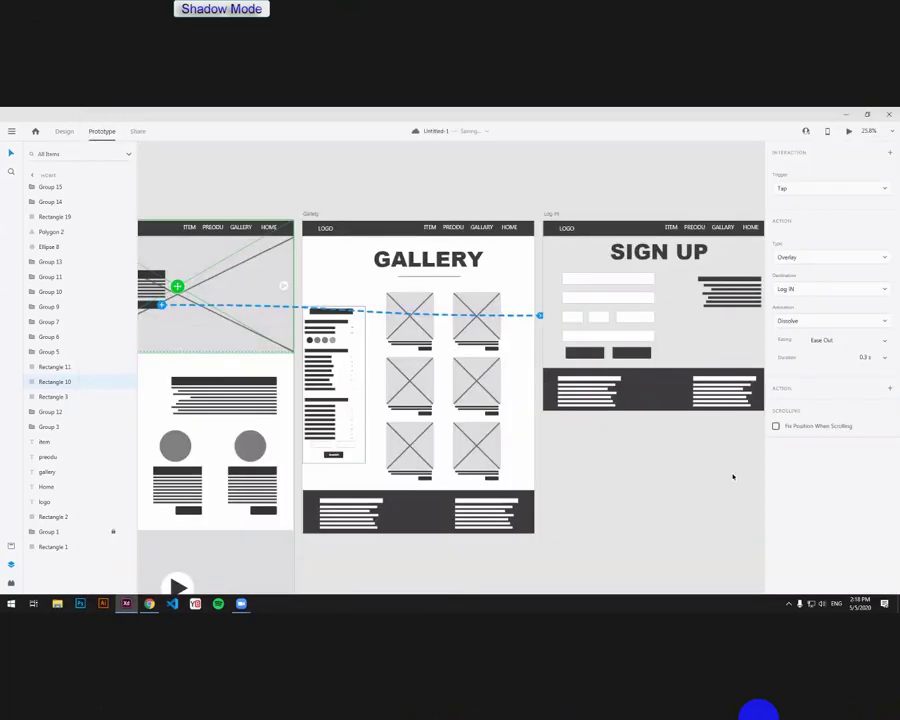
Step: Set the action type of the second hero button's link to Transition
left_click(818, 258)
left_click(814, 222)
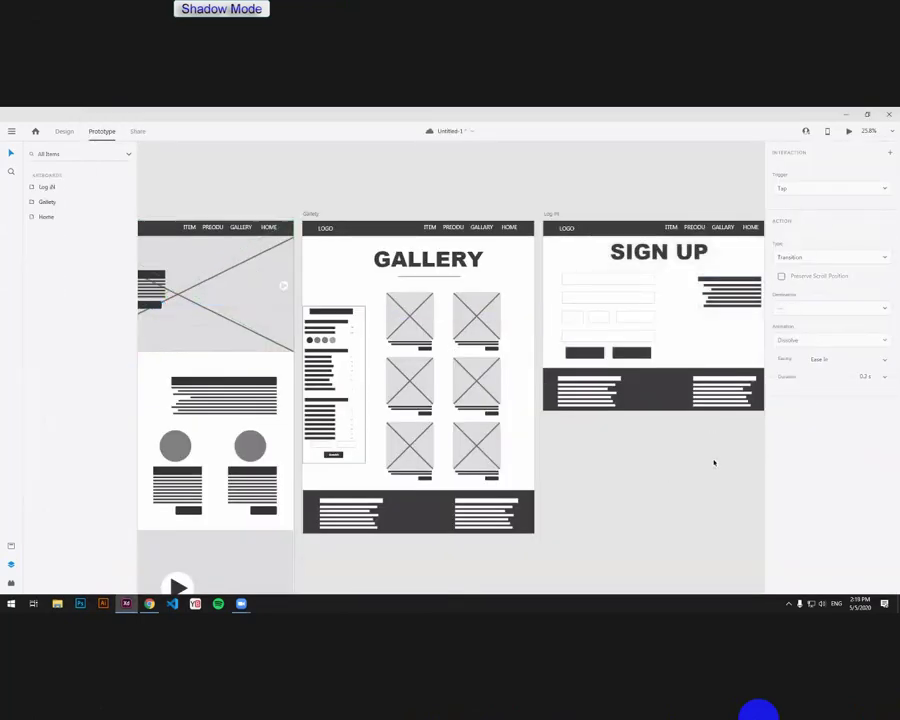
Step: Link GALLERY in the Home page's header to the Gallery artboard with a Transition on Tap
left_click_drag(340, 383, 492, 362)
left_click_drag(374, 302, 374, 326)
left_click_drag(402, 273, 380, 304)
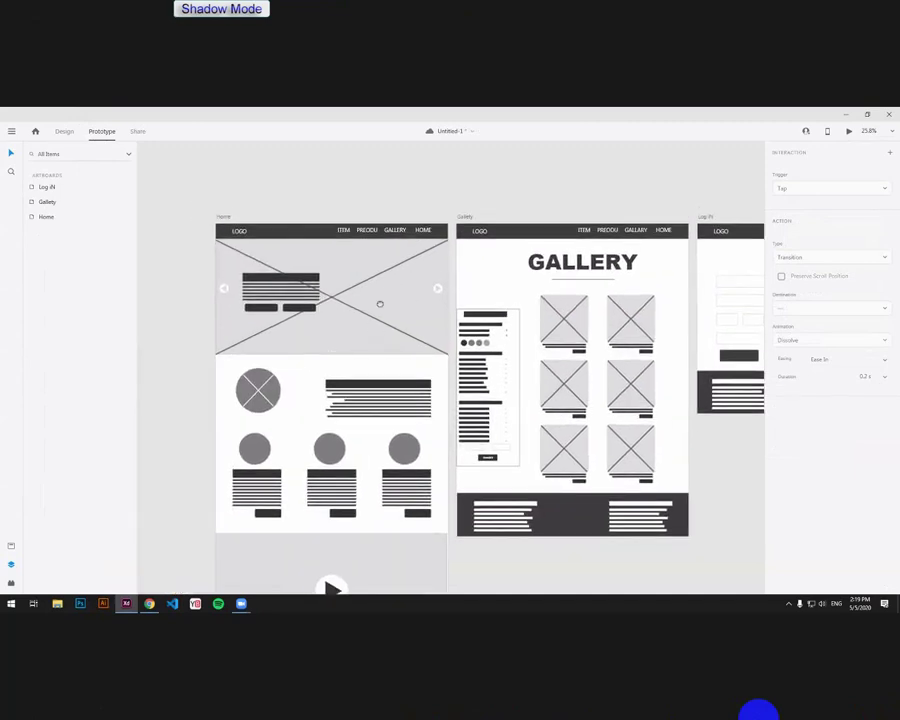
left_click(370, 257)
left_click_drag(380, 257, 494, 314)
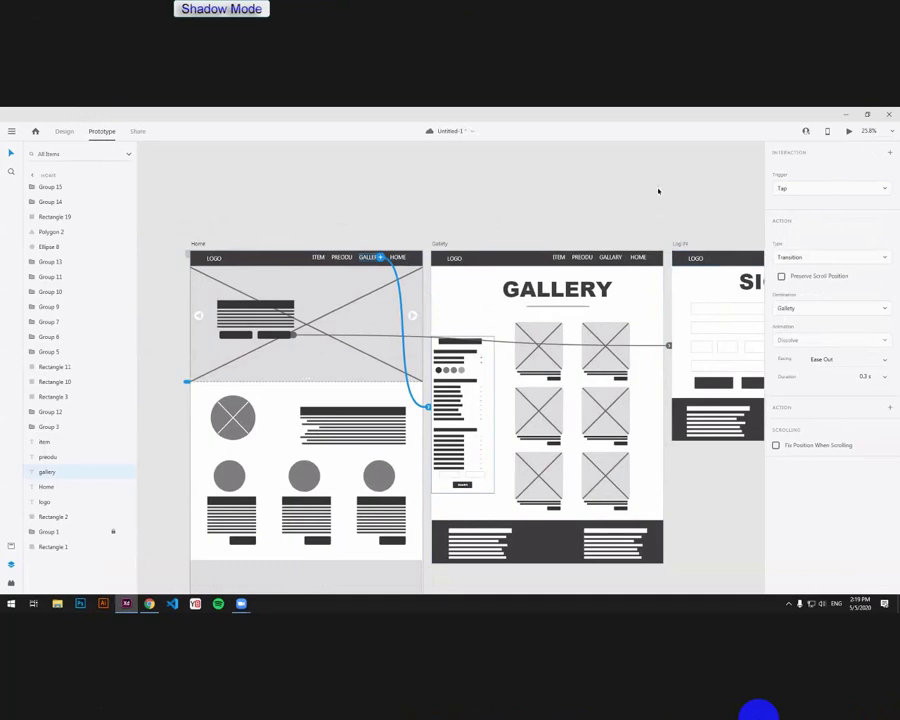
left_click(658, 190)
Step: Ungroup the navigation items in the Log IN page's header and link HOME to the Home artboard
scroll(486, 296, "down", 5)
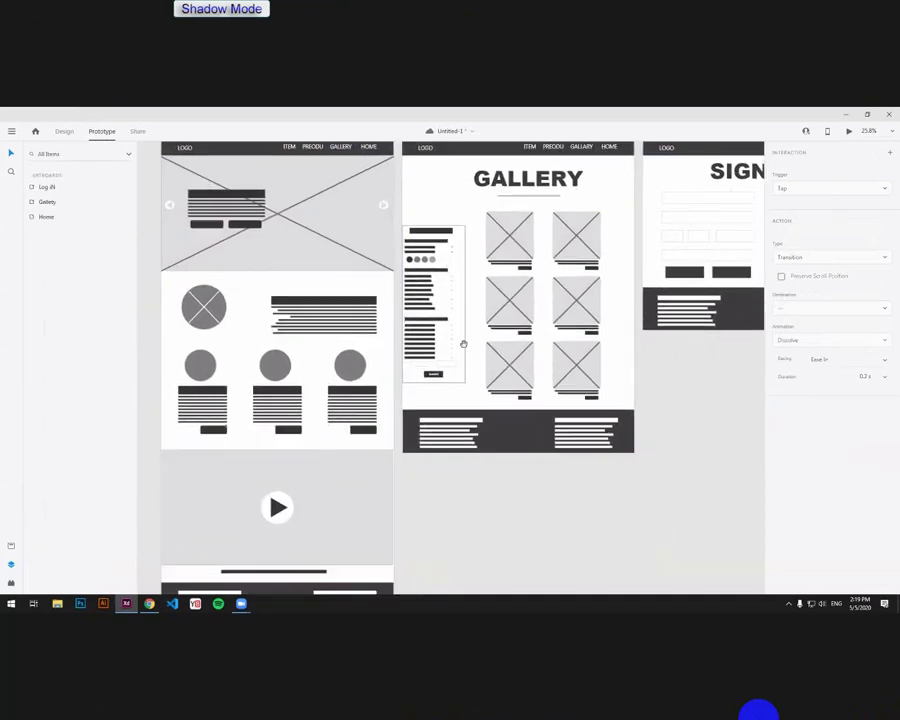
scroll(496, 399, "down", 2)
scroll(476, 401, "up", 4)
scroll(476, 401, "right", 3)
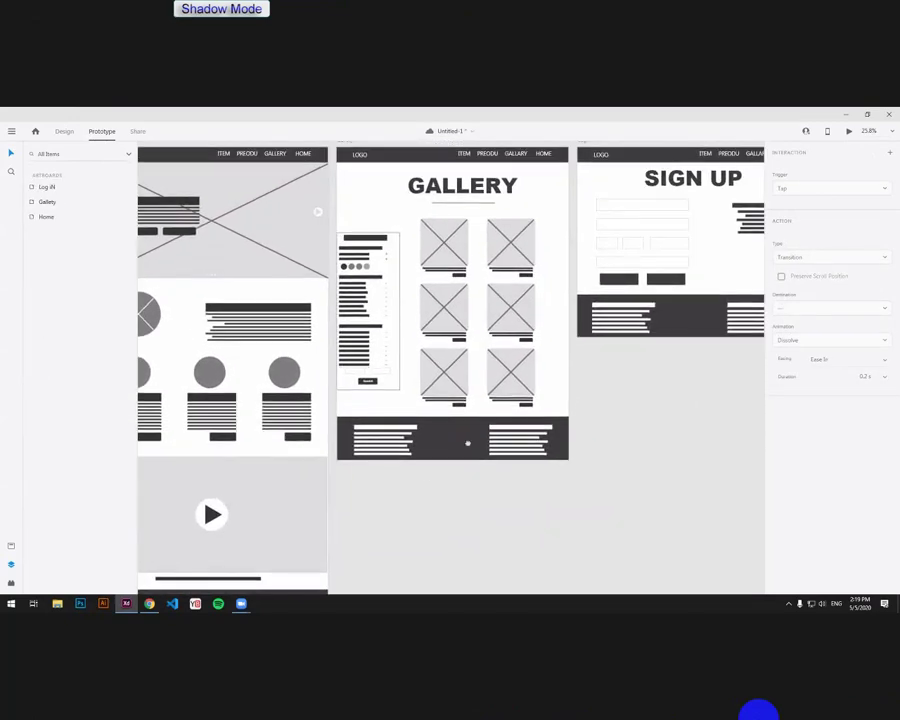
left_click(722, 230)
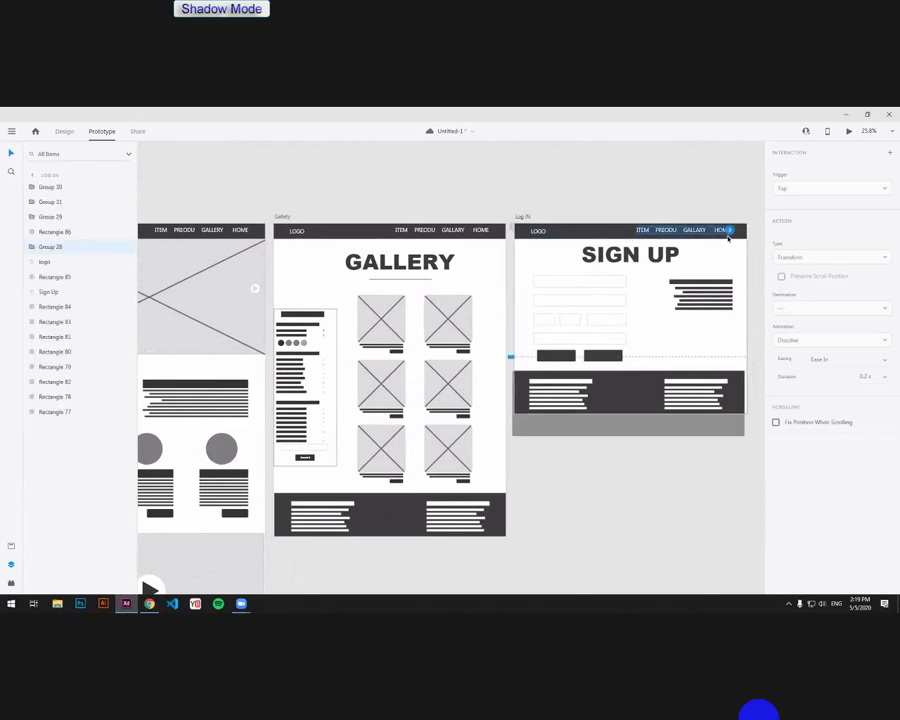
right_click(722, 230)
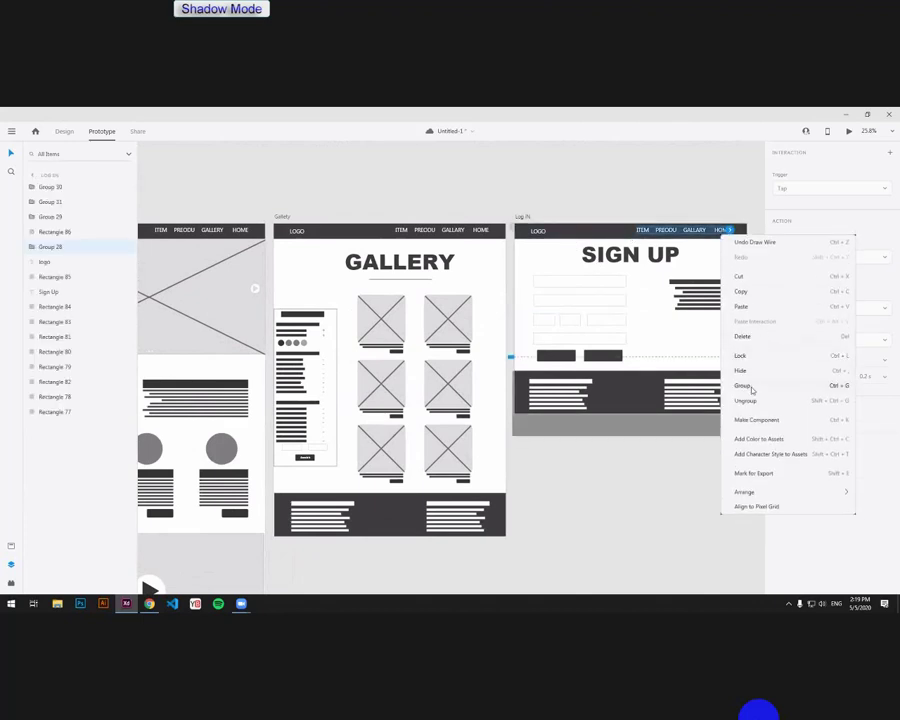
left_click(730, 219)
left_click(723, 230)
left_click_drag(730, 230, 222, 240)
Step: Ungroup the navigation items in the Gallery page's header and link HOME to the Home artboard with a Transition
left_click(486, 233)
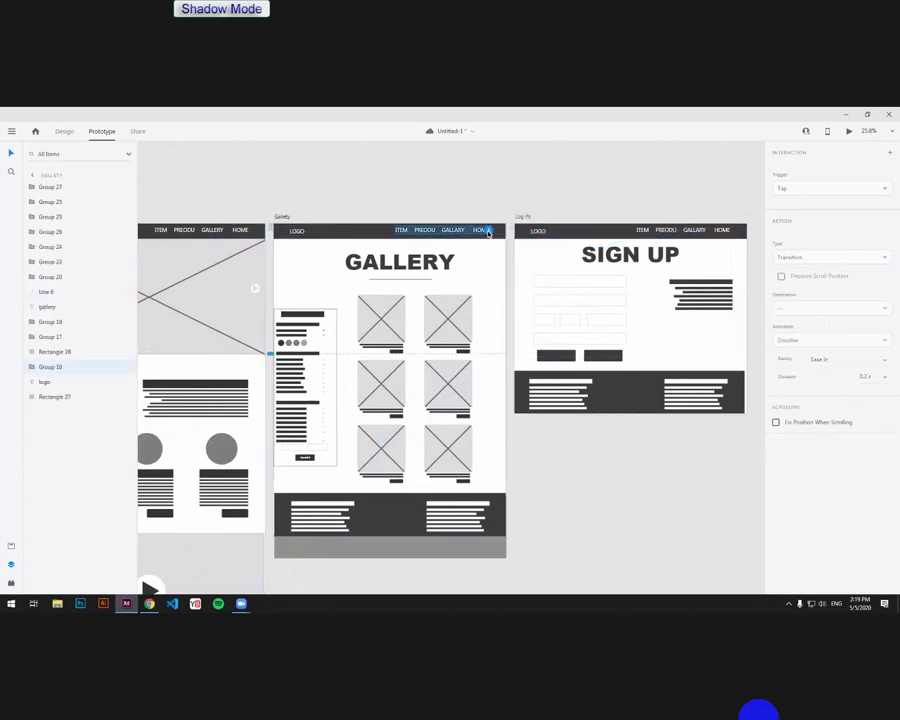
left_click_drag(488, 230, 217, 230)
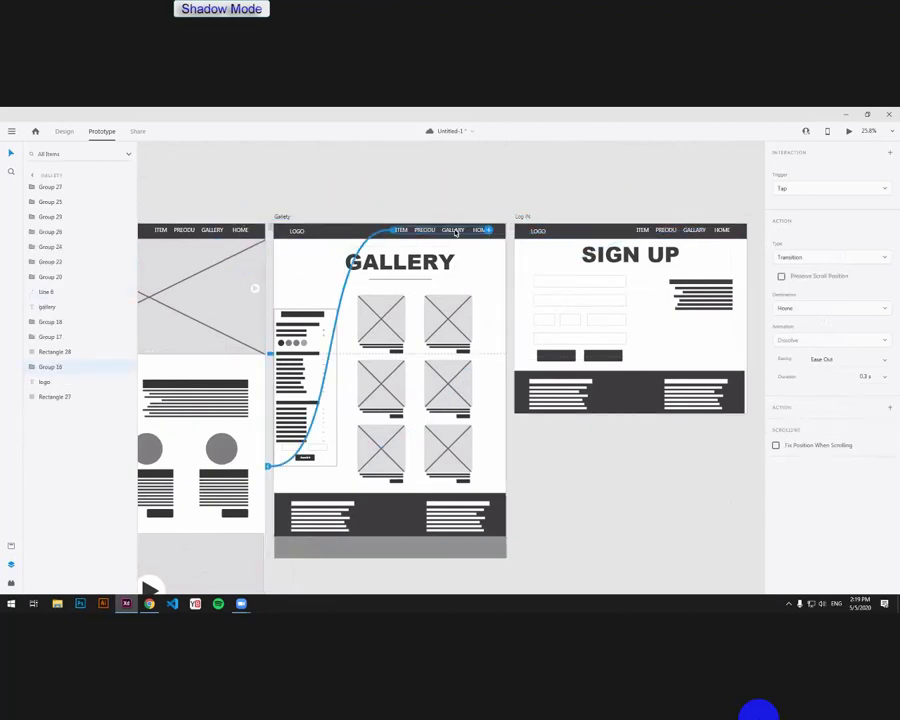
left_click(448, 214)
left_click(453, 229)
right_click(456, 232)
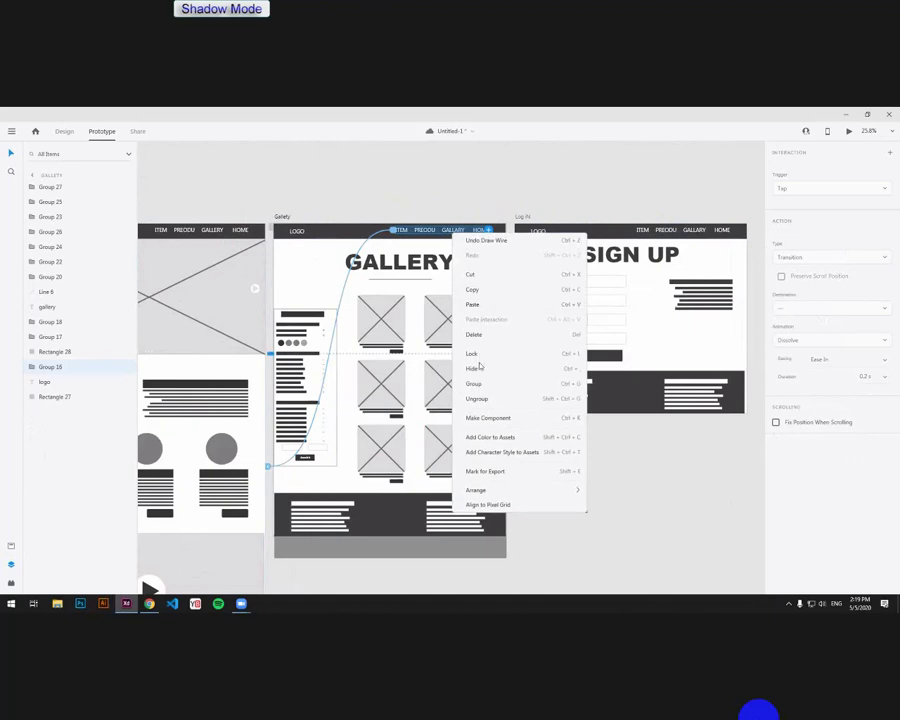
left_click(476, 401)
left_click(482, 187)
left_click(482, 229)
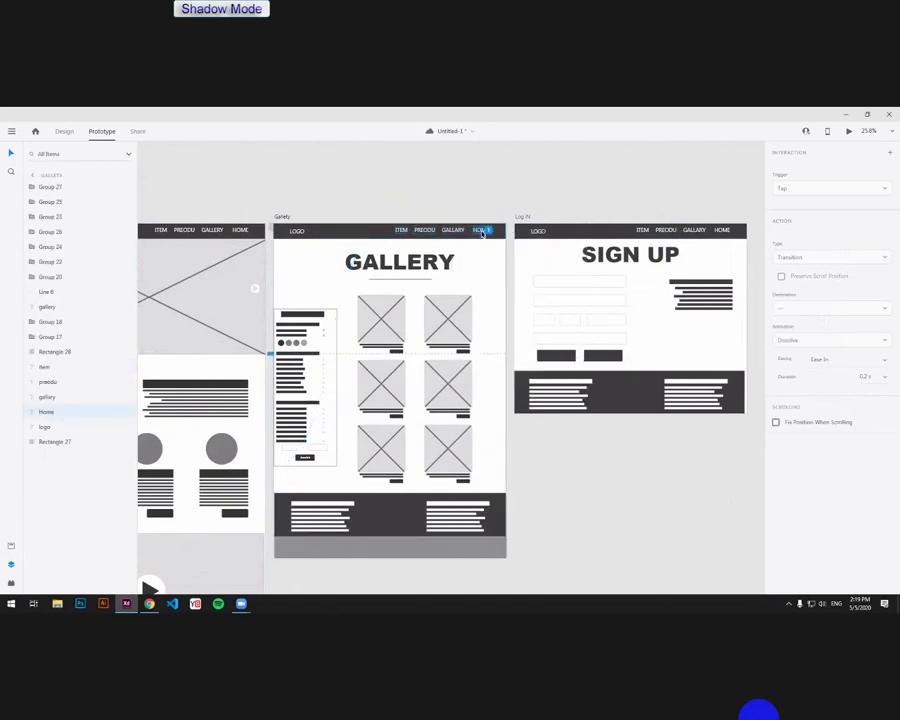
left_click_drag(436, 183, 241, 231)
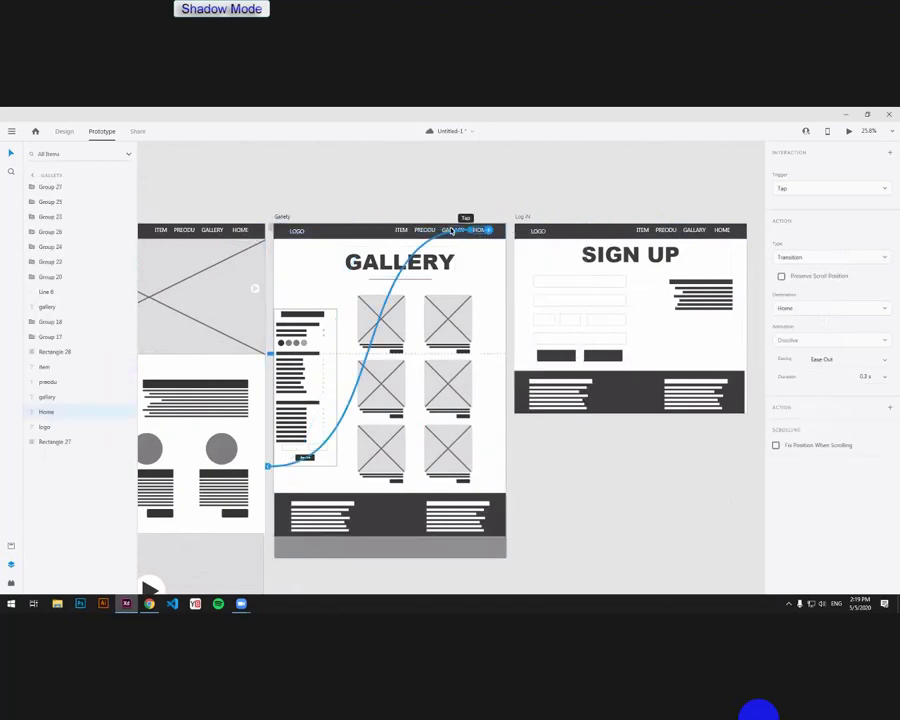
Step: Link ITEM in the Gallery page's header to the Log IN artboard
left_click(450, 229)
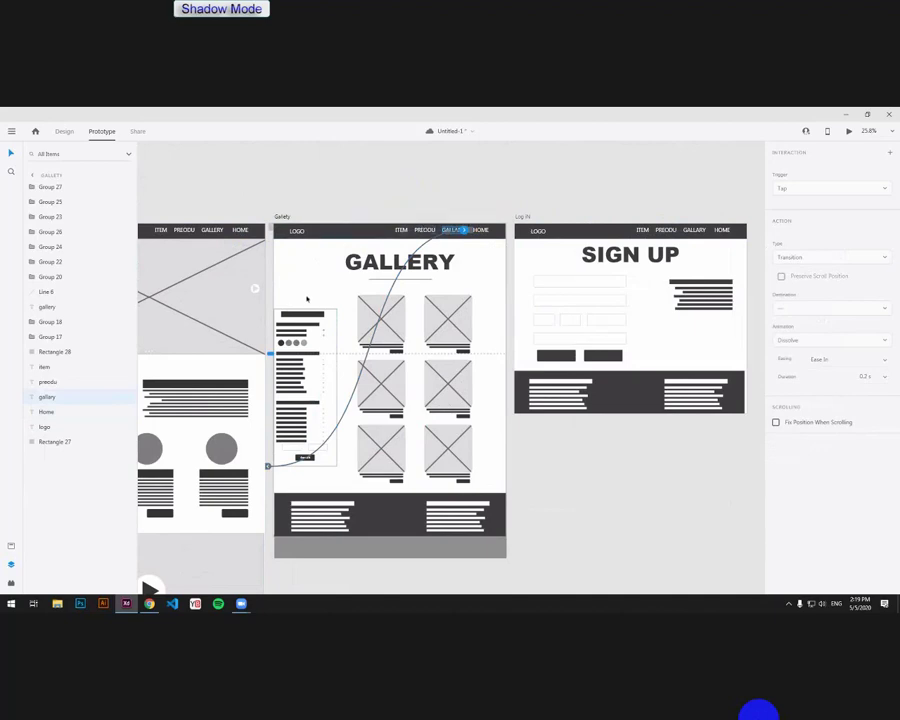
left_click(401, 230)
left_click_drag(409, 230, 598, 246)
left_click(559, 192)
left_click_drag(530, 183, 581, 149)
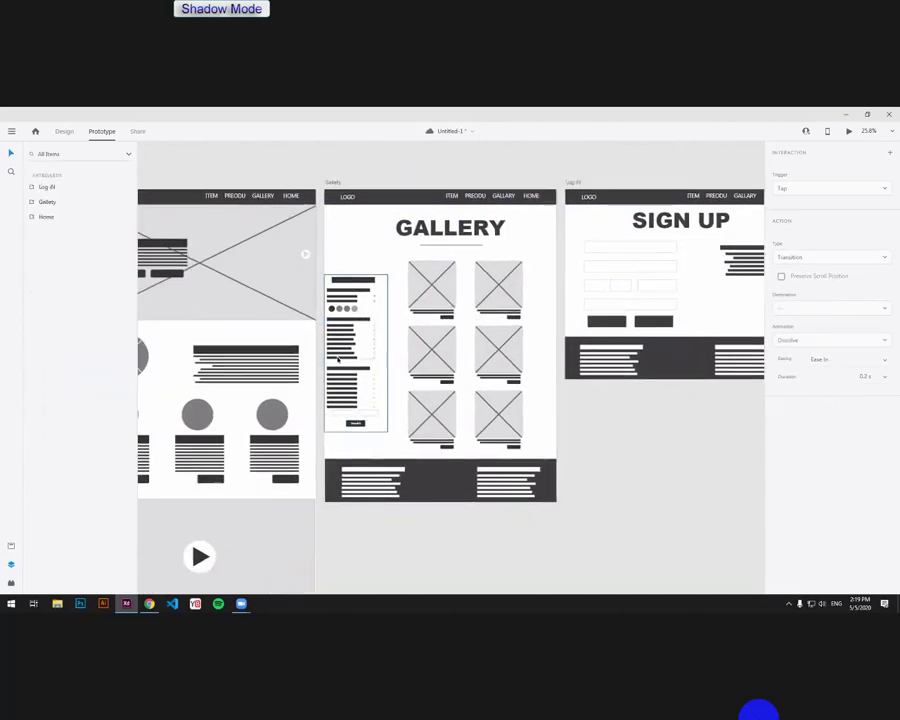
scroll(363, 435, "down", 1)
scroll(363, 435, "right", 1)
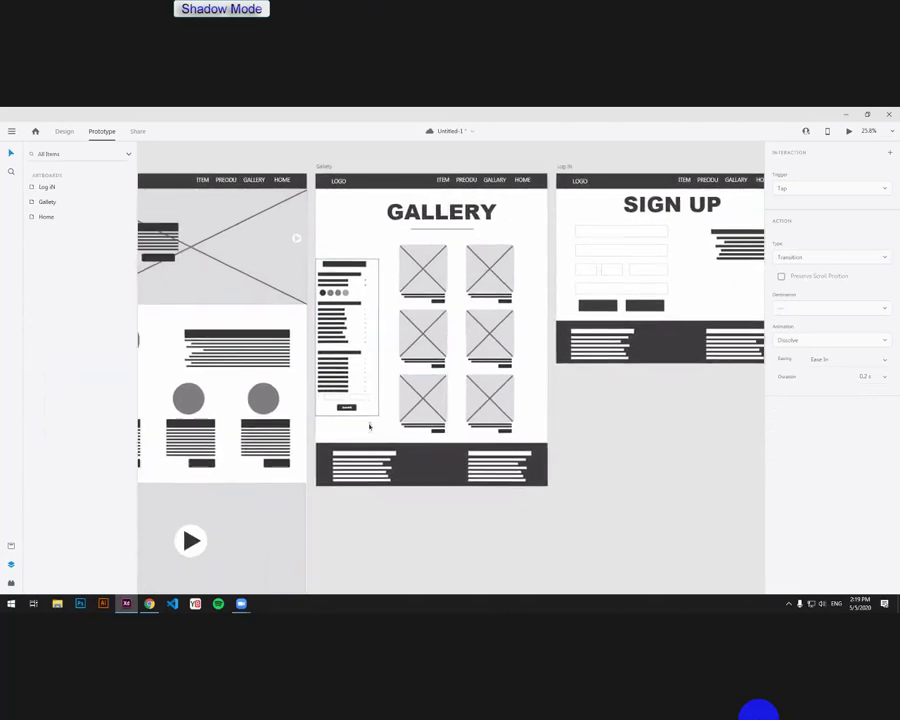
left_click(351, 412)
double_click(351, 412)
scroll(351, 412, "up", 5)
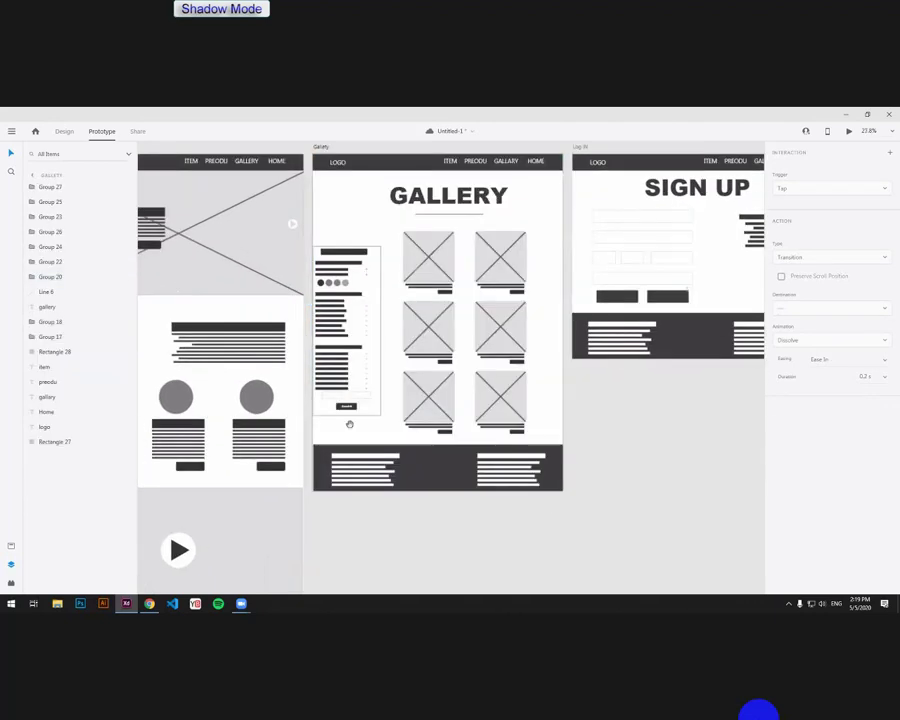
left_click(387, 374)
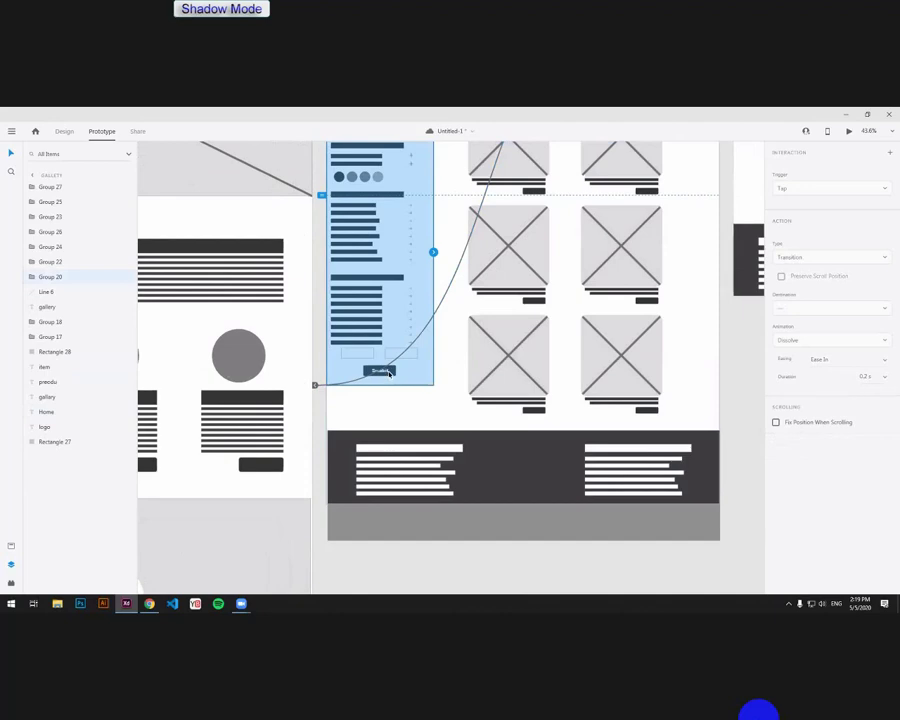
right_click(380, 388)
key("Escape")
scroll(422, 408, "down", 6)
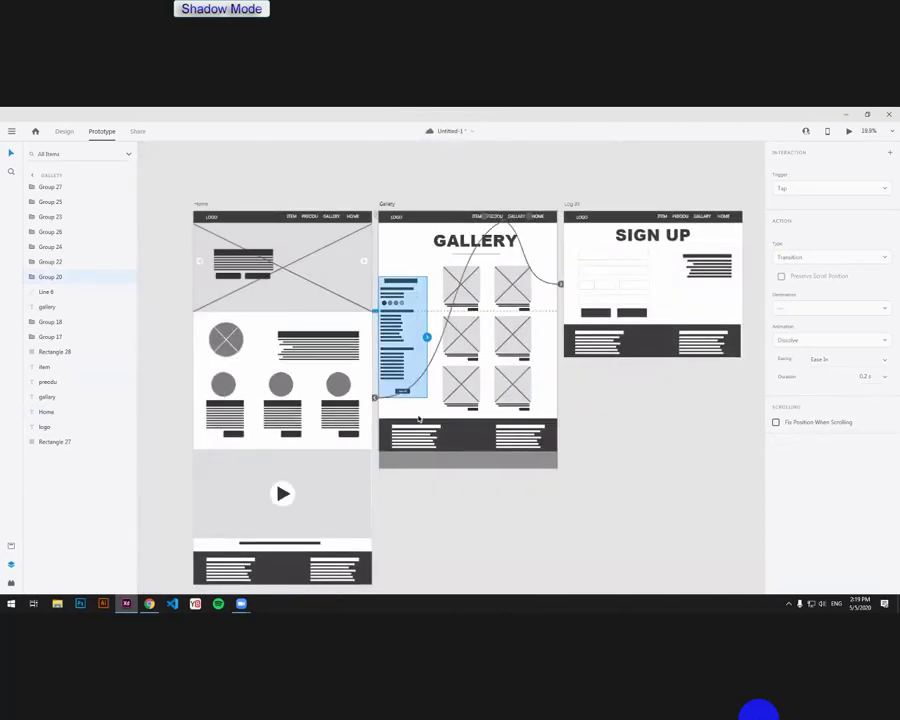
left_click(605, 418)
Step: Link the image card in the second row, second column of the Gallery page to the Home artboard
left_click(530, 338)
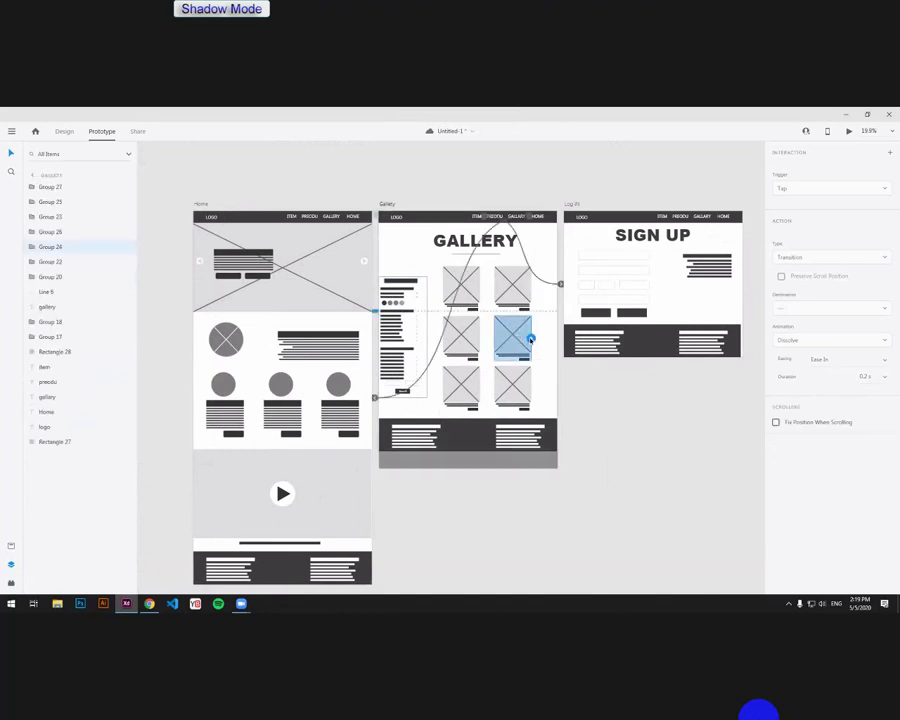
left_click_drag(530, 338, 374, 396)
left_click(627, 428)
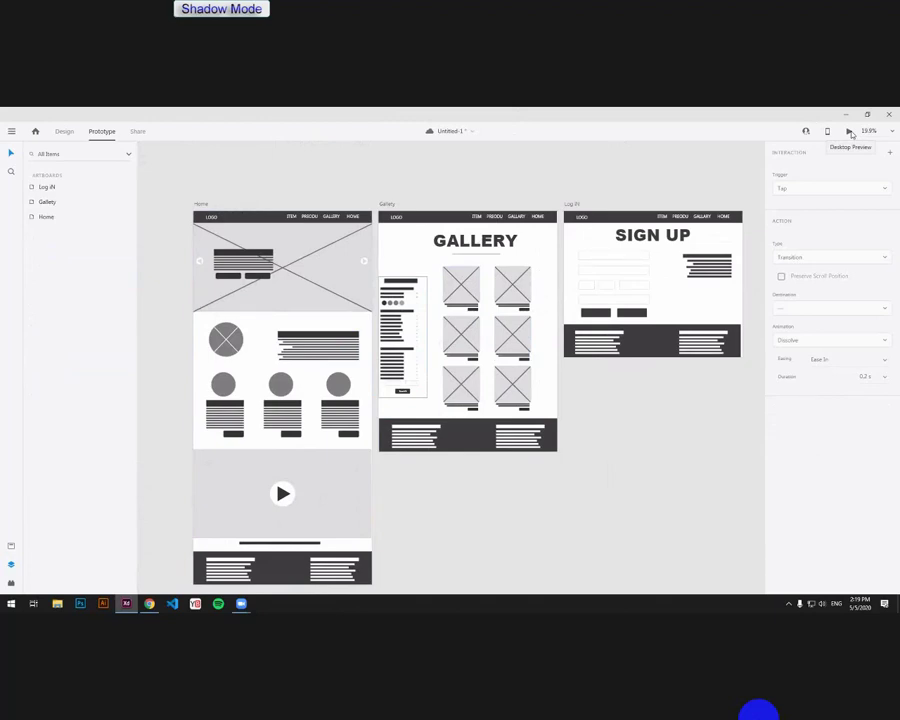
Step: Preview the prototype from the Home page, testing the second hero button, the sign-up page's HOME link and the Home header's GALLERY link
left_click(849, 131)
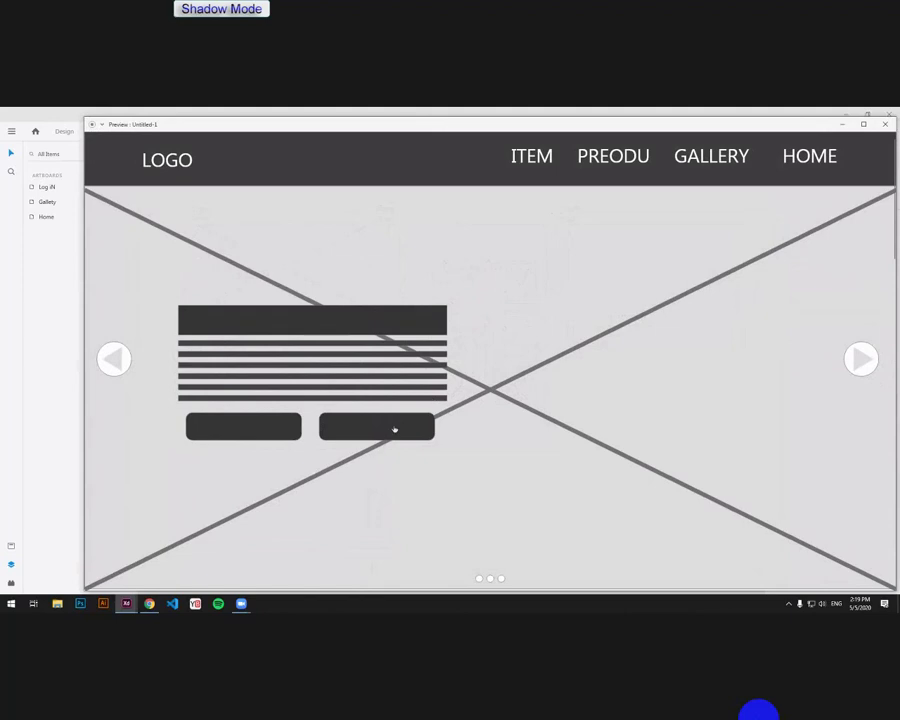
scroll(404, 428, "down", 8)
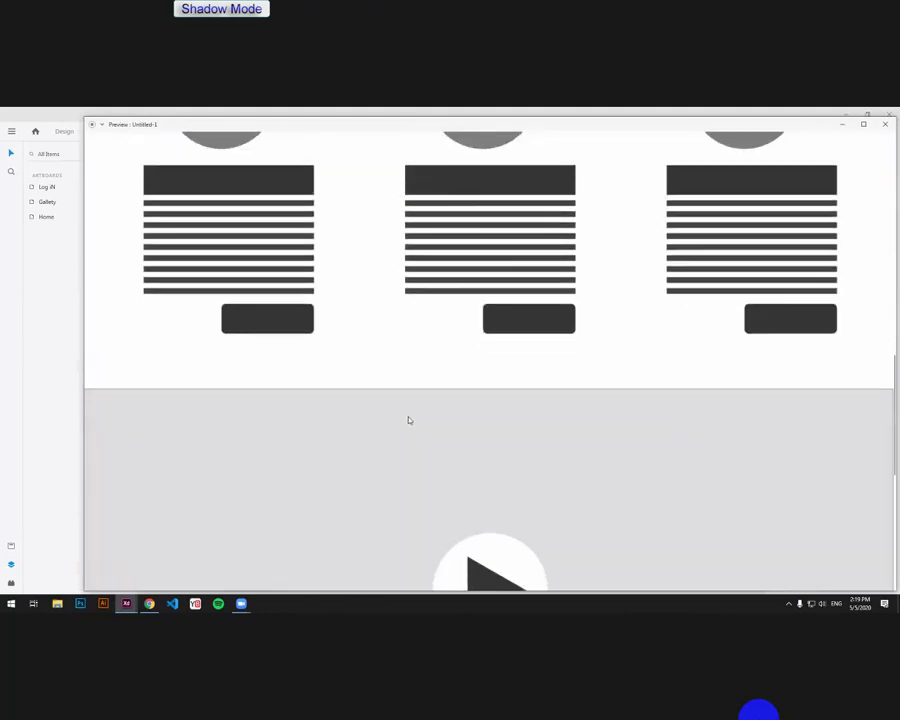
scroll(408, 418, "up", 4)
scroll(410, 417, "up", 5)
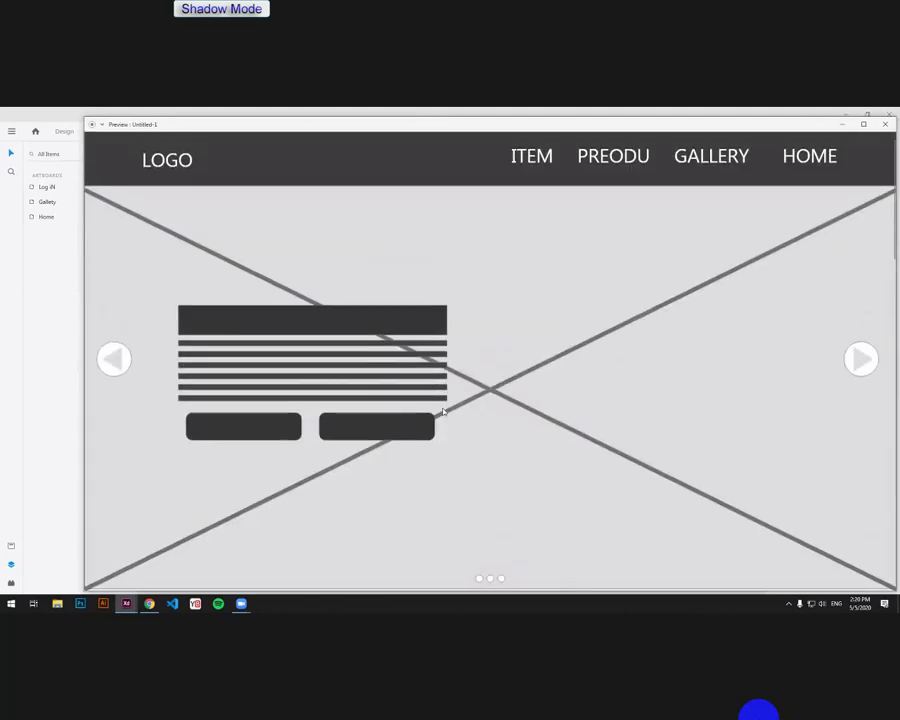
left_click(390, 429)
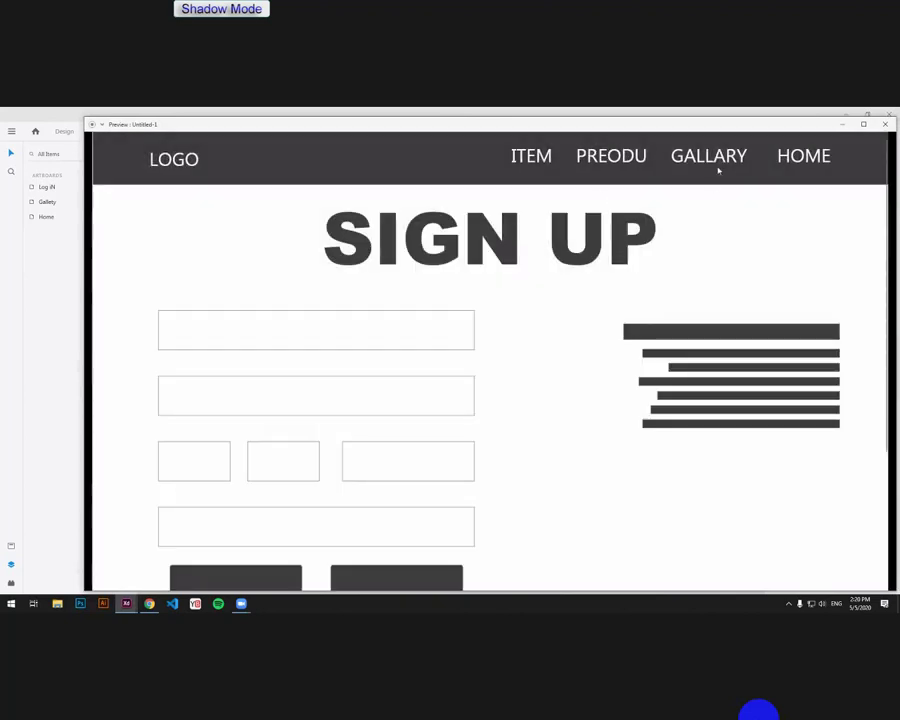
left_click(785, 156)
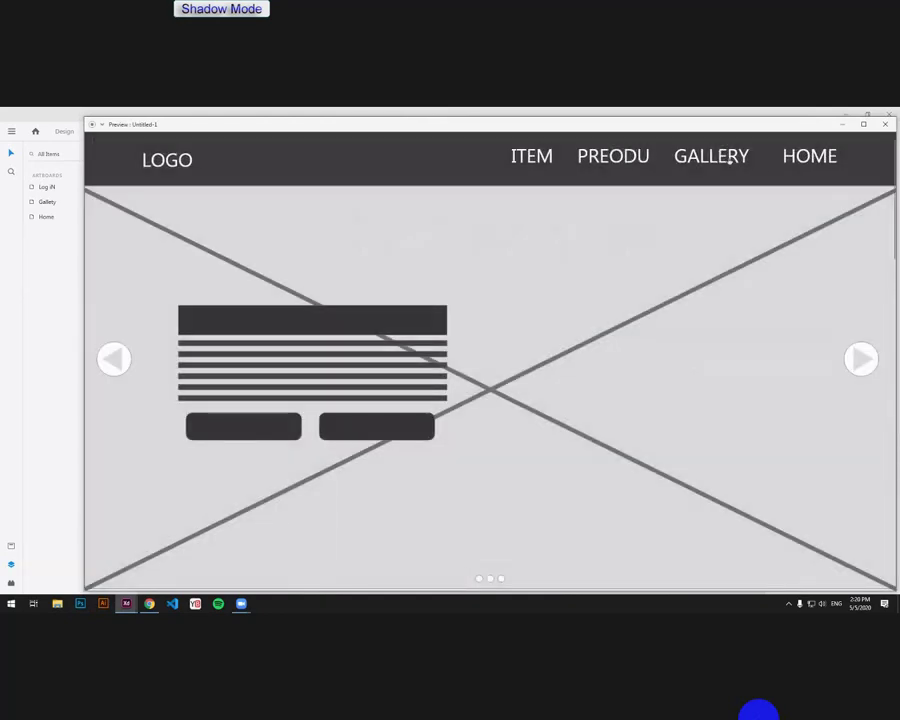
left_click(730, 158)
scroll(630, 303, "down", 10)
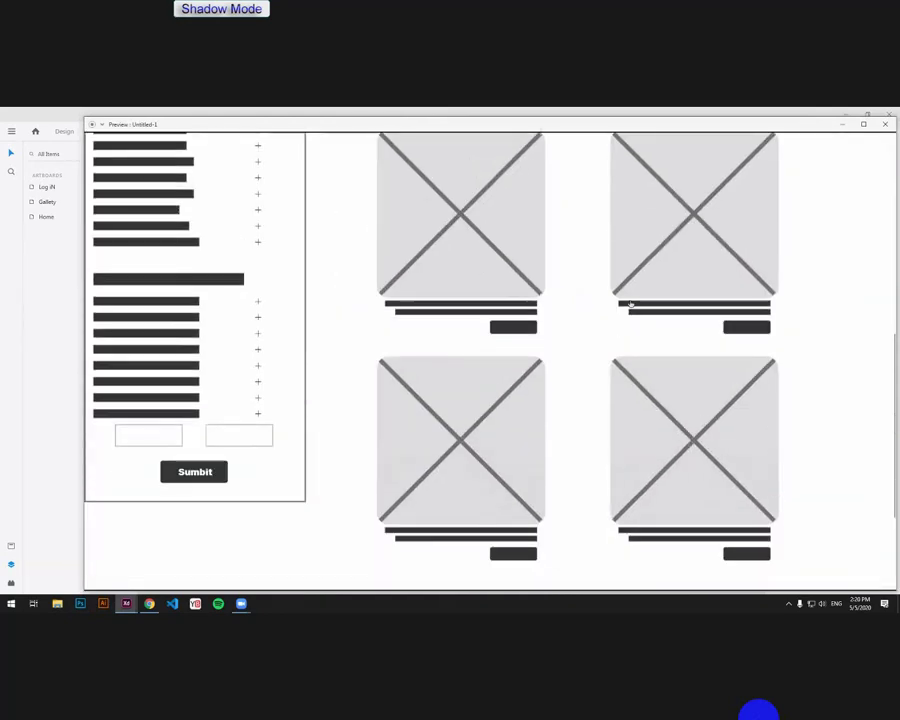
Step: Close the preview and return the document to Design mode
left_click(885, 123)
left_click(62, 131)
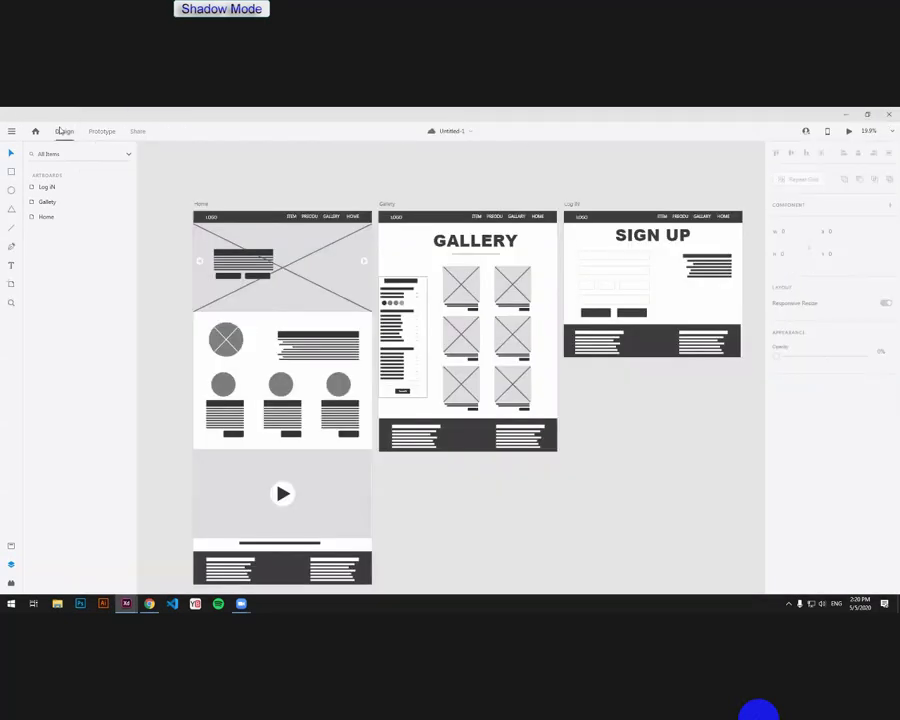
scroll(630, 488, "down", 2)
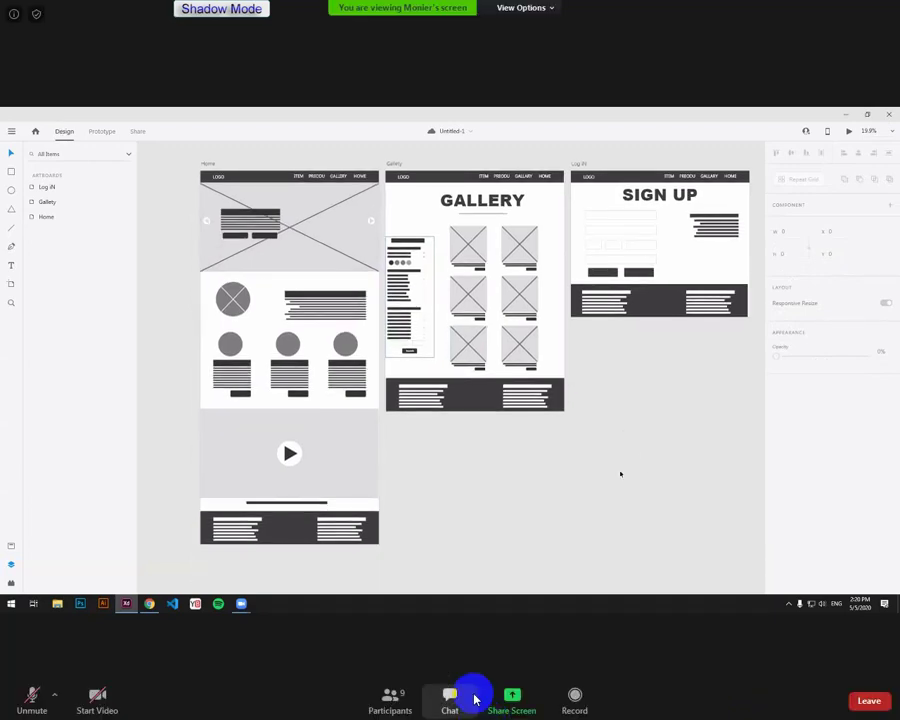
Step: Switch to the Zoom meeting and show its participants list in the meeting window
left_click(397, 706)
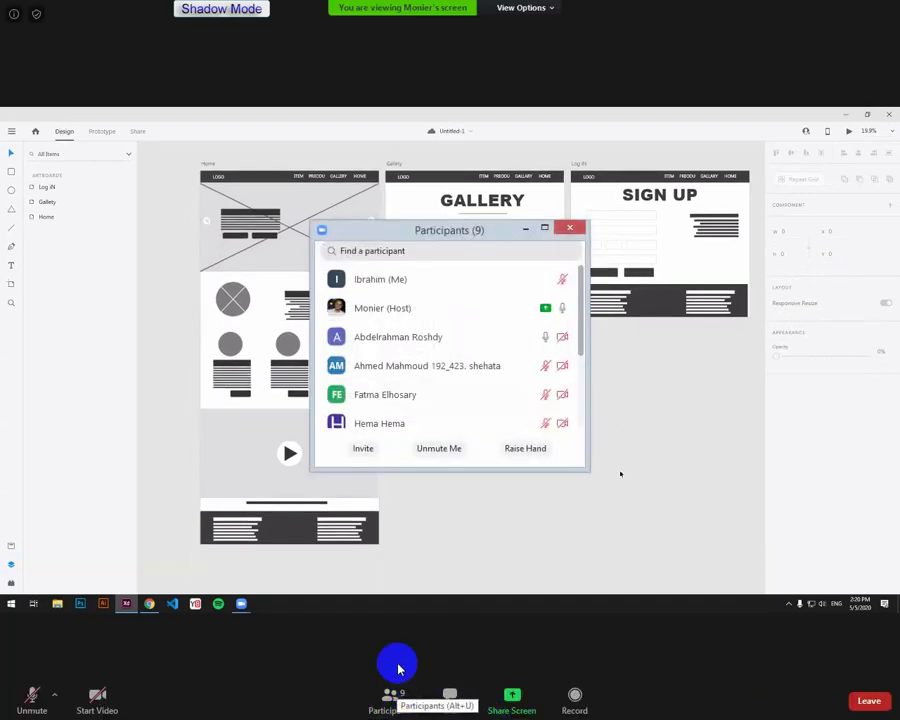
left_click(546, 242)
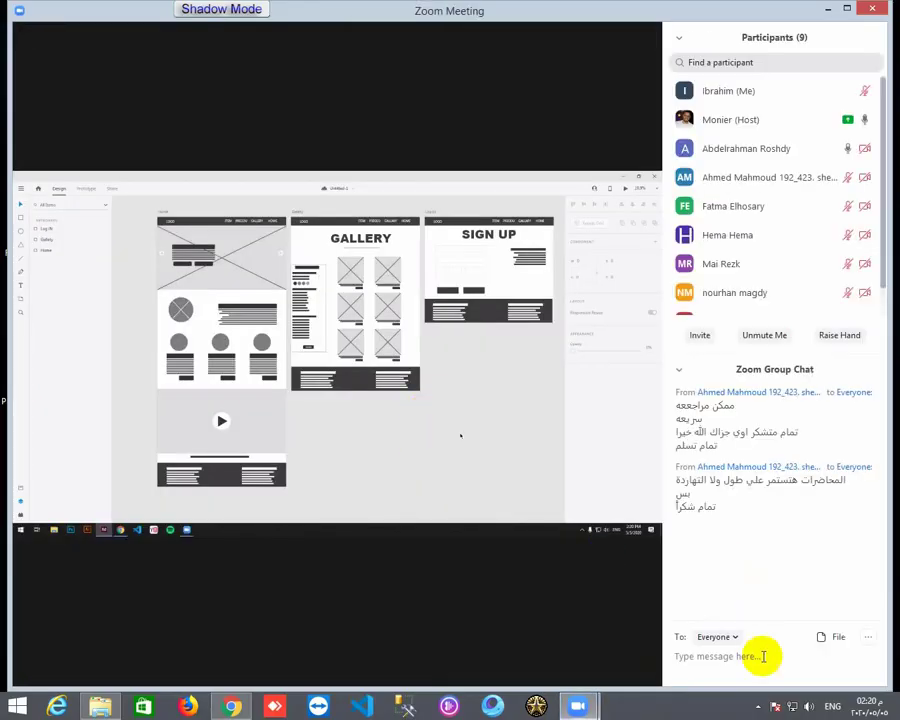
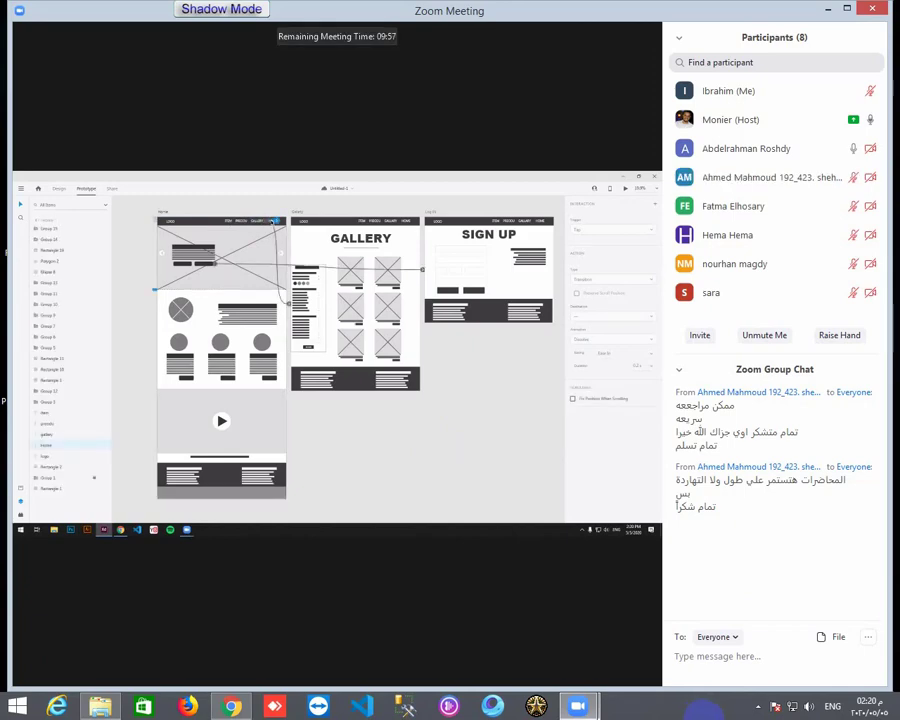
Step: Show the meeting's shared screen in full-screen view
double_click(514, 631)
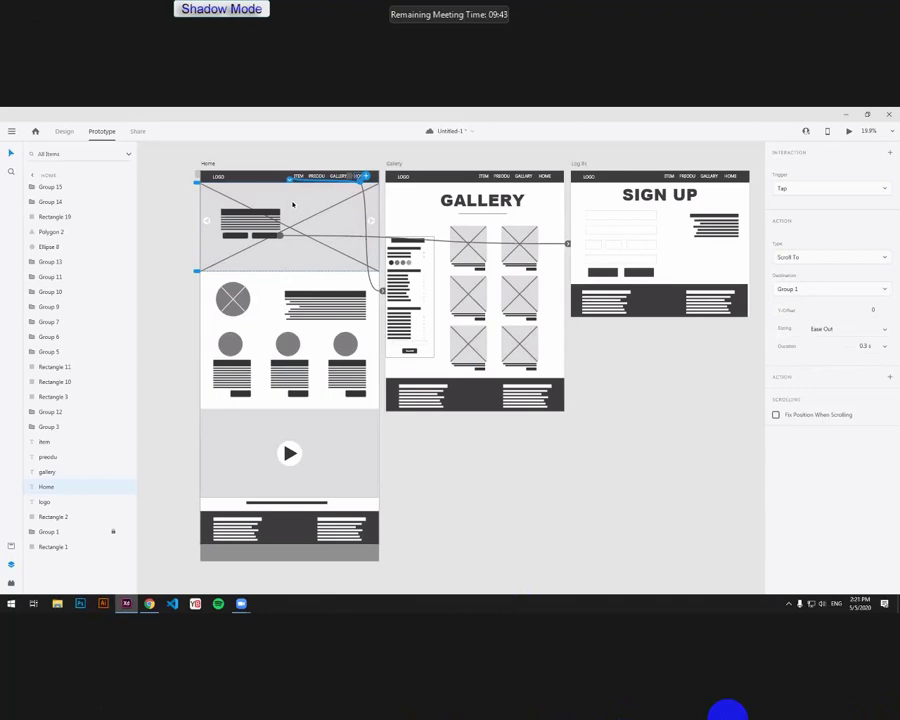
key("Escape")
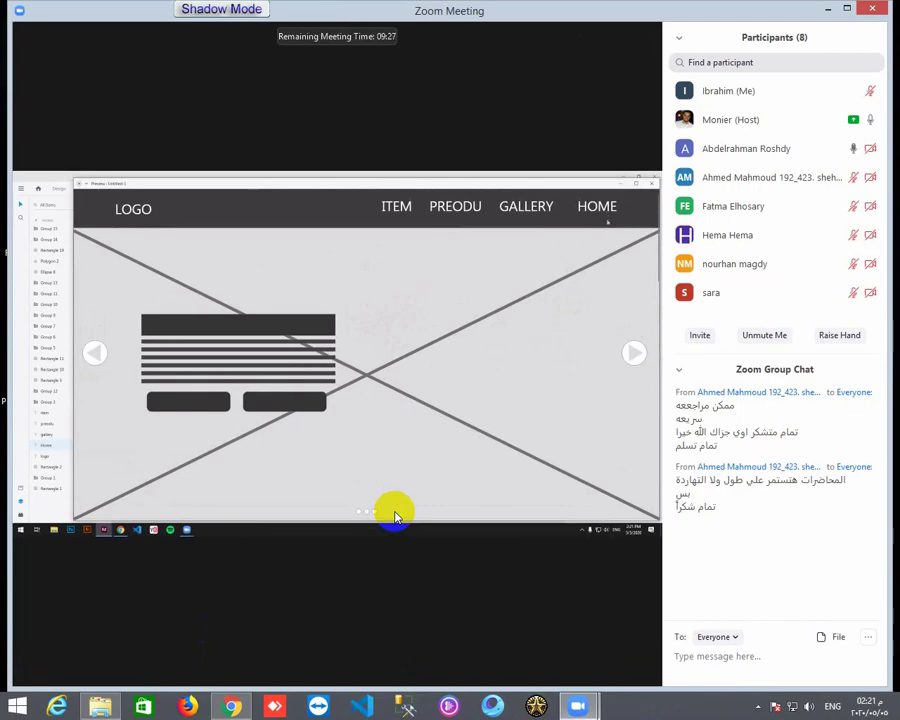
double_click(257, 275)
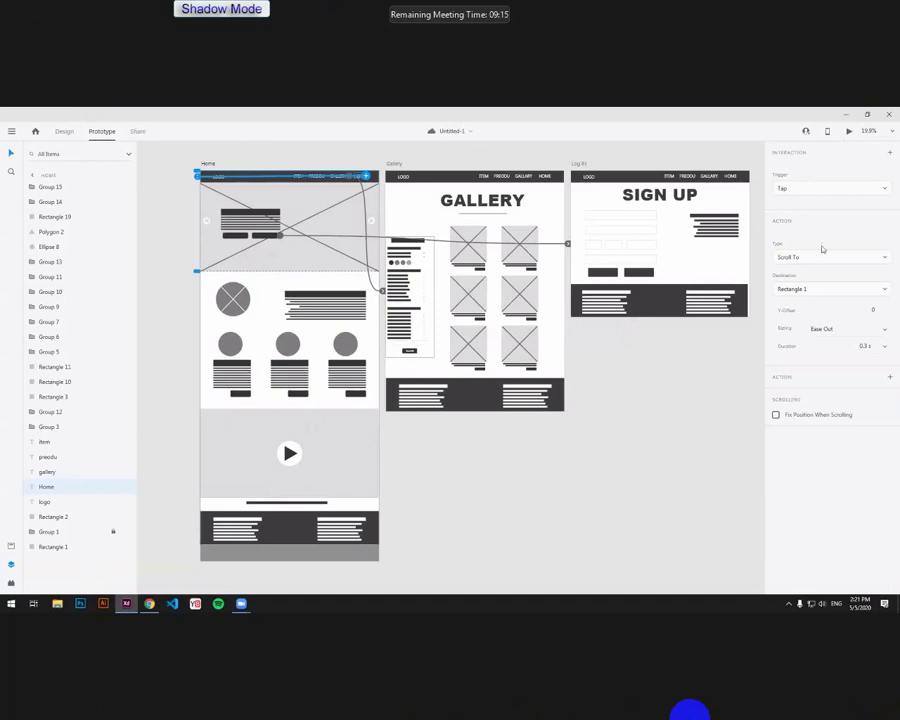
Step: Return the document to Design mode and unlock the hero image group on the Home artboard
left_click(724, 368)
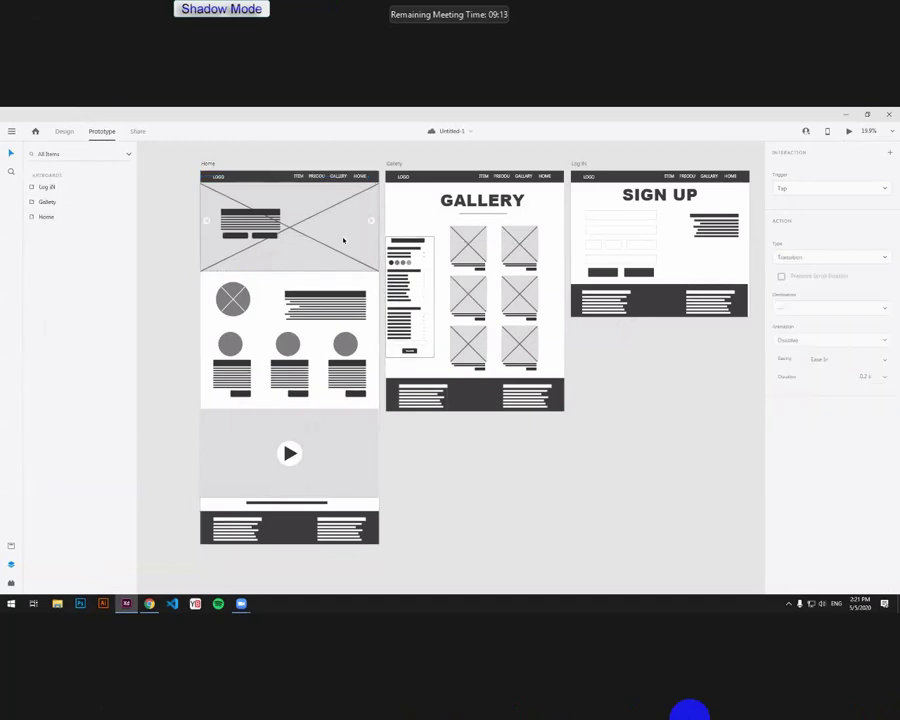
scroll(344, 239, "up", 3)
left_click_drag(346, 237, 414, 257)
left_click(422, 245)
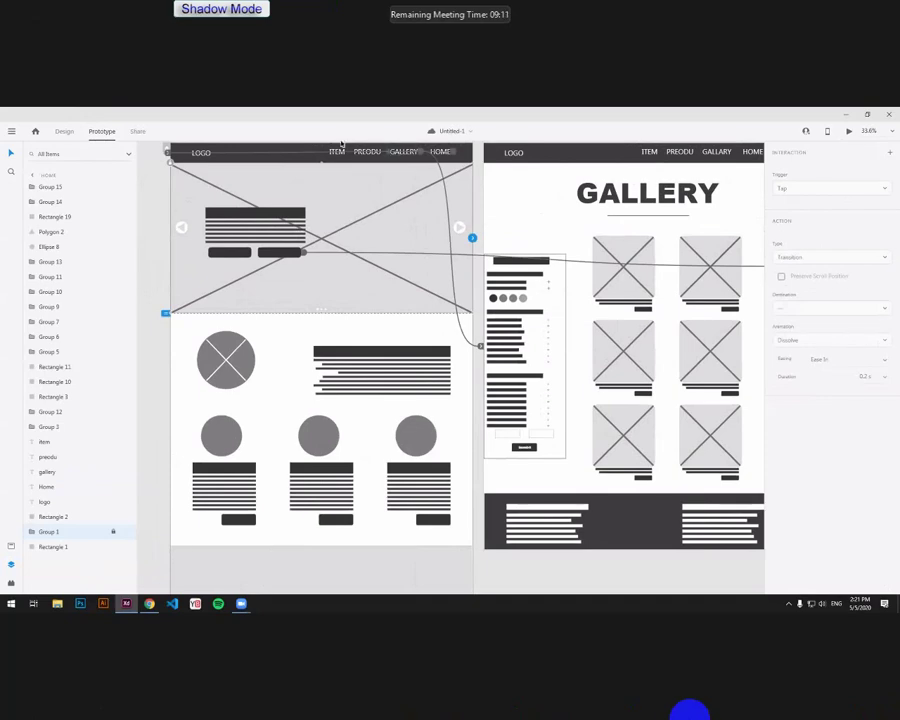
left_click(64, 131)
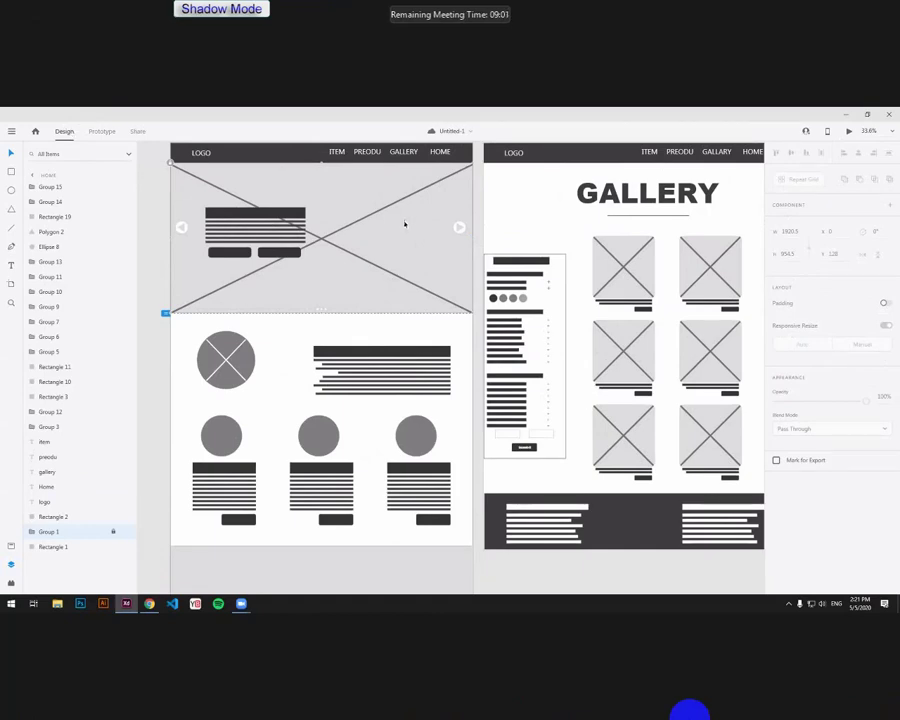
right_click(194, 249)
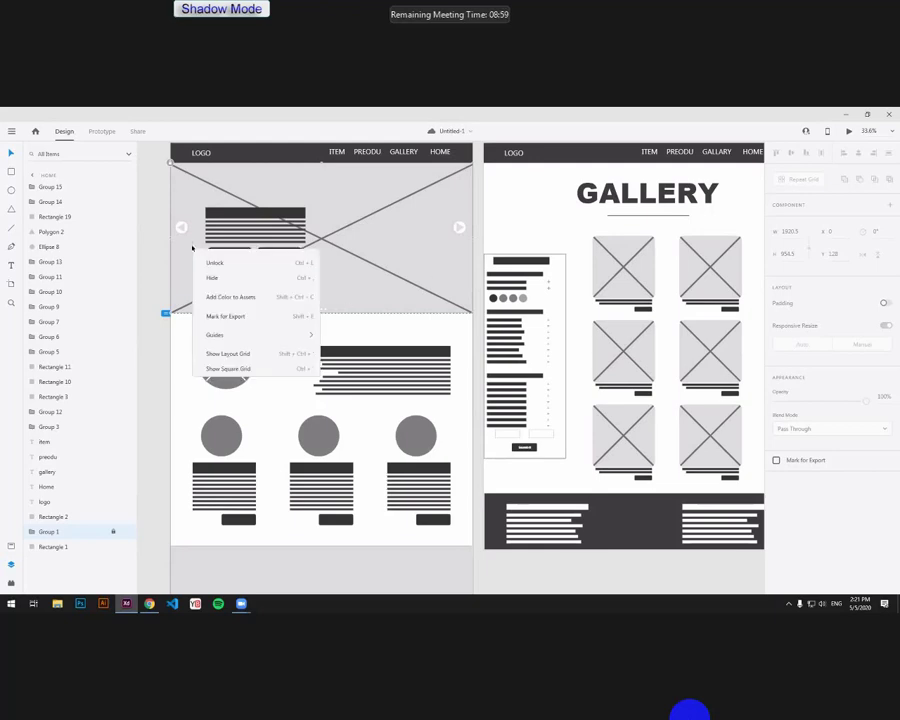
left_click(215, 310)
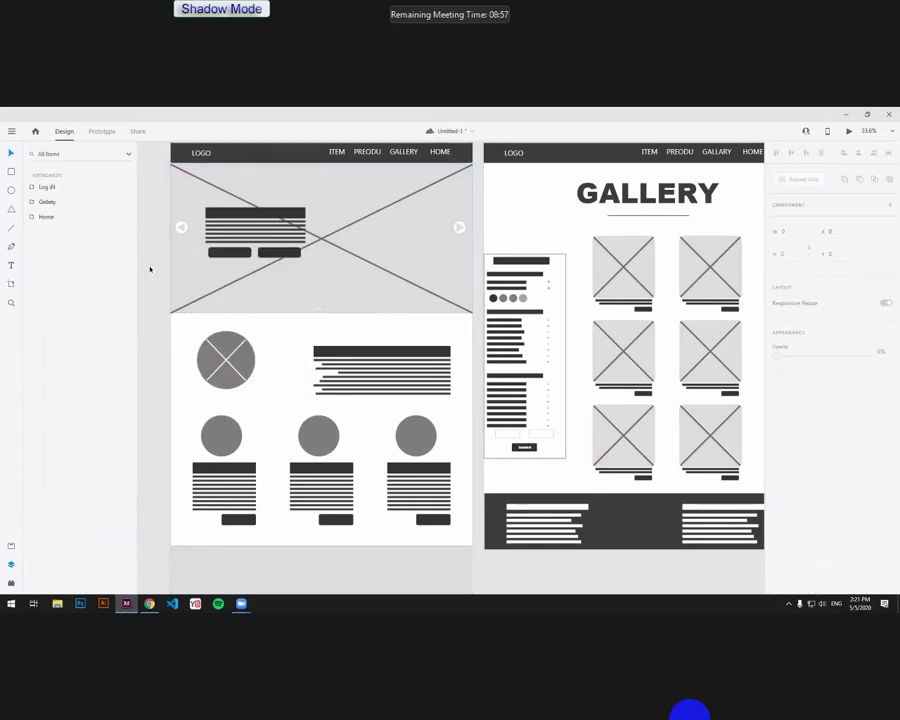
Step: Switch to Chrome and search Google Images for "office wallpaper" in a new tab
left_click(127, 604)
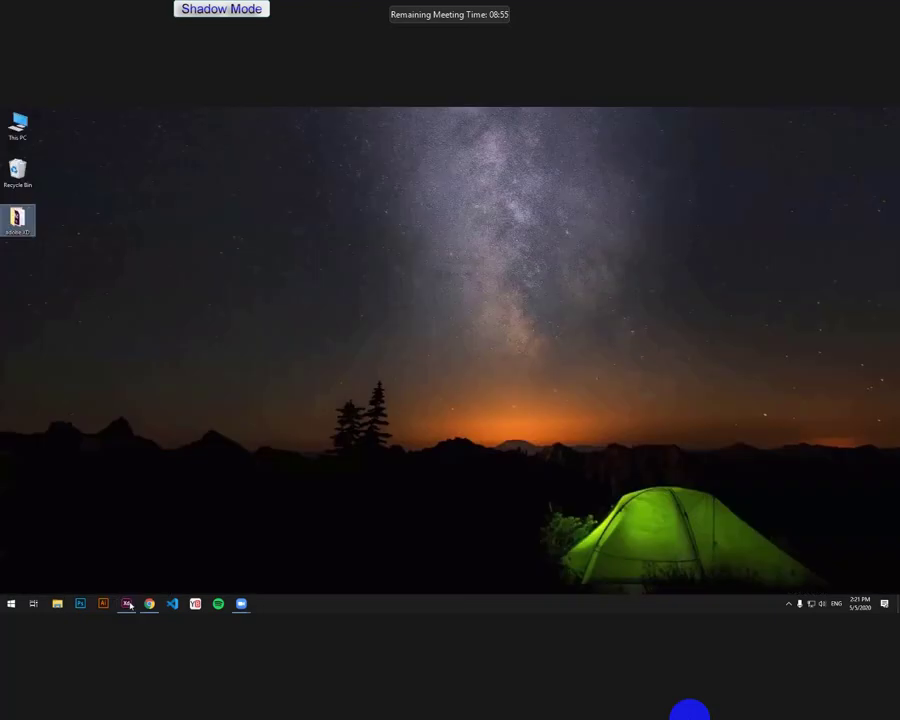
left_click(146, 605)
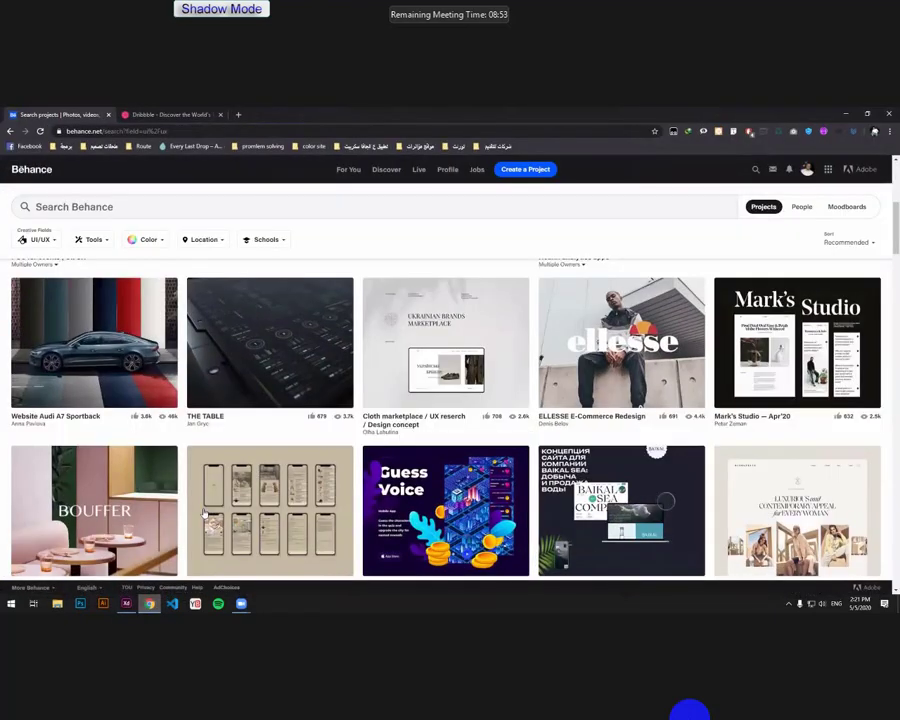
key("ctrl+t")
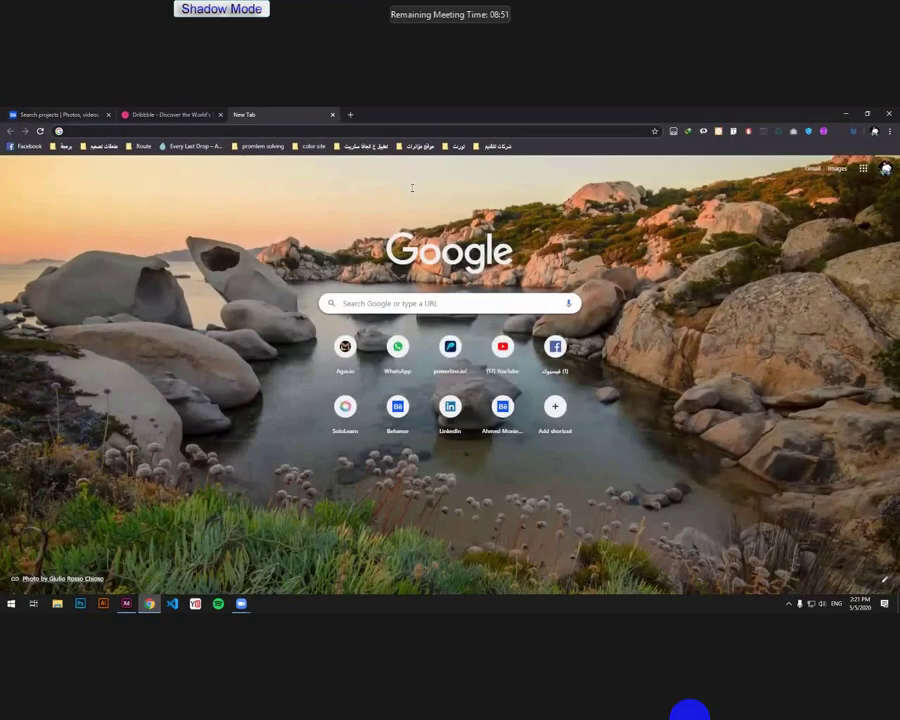
left_click(246, 130)
type("office")
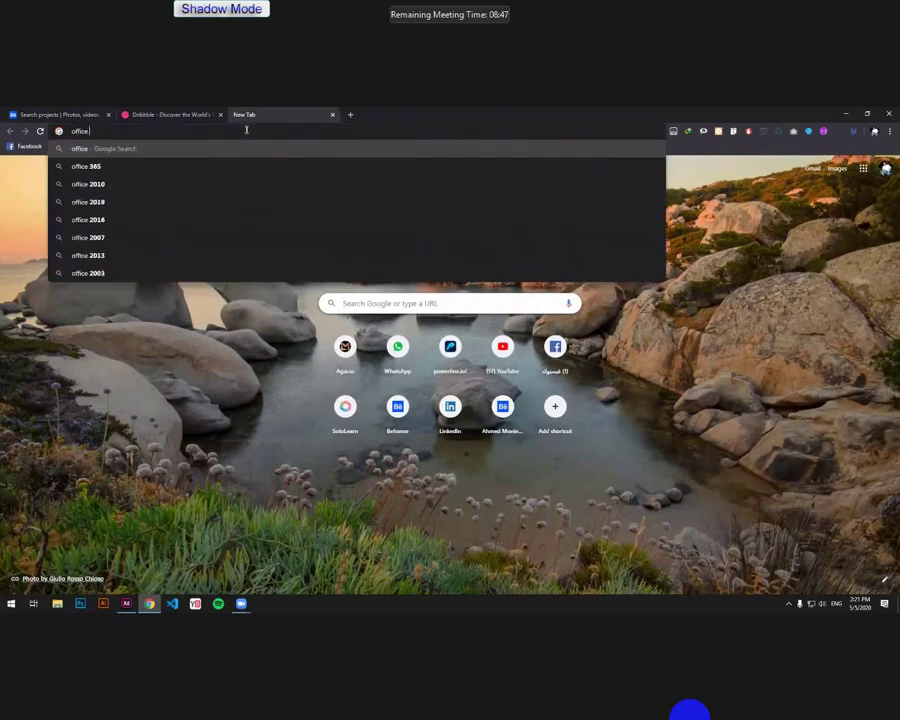
type(" wallpaper")
key("Return")
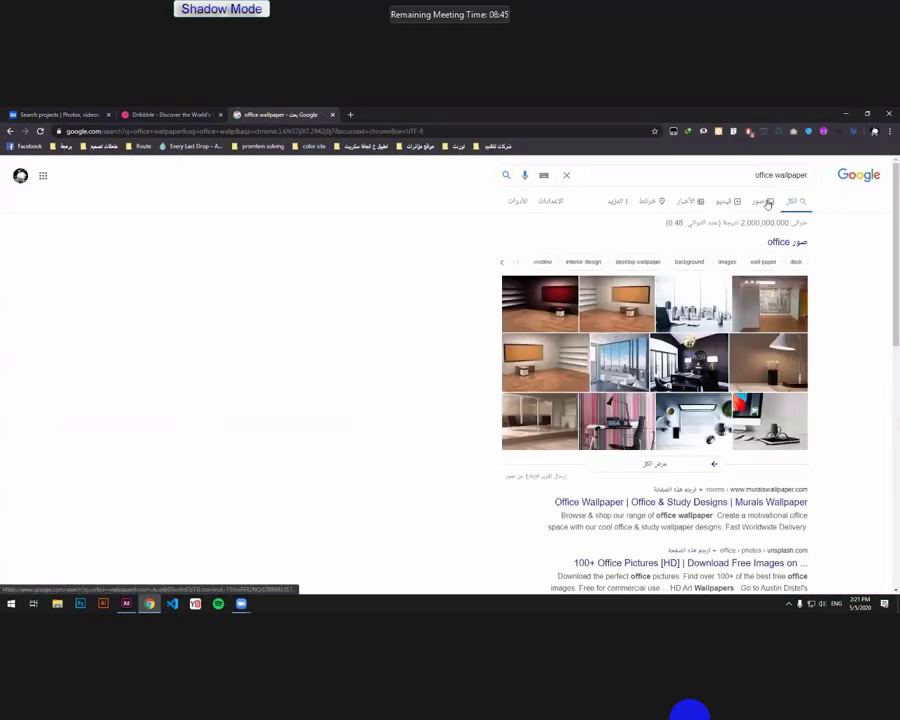
left_click(768, 204)
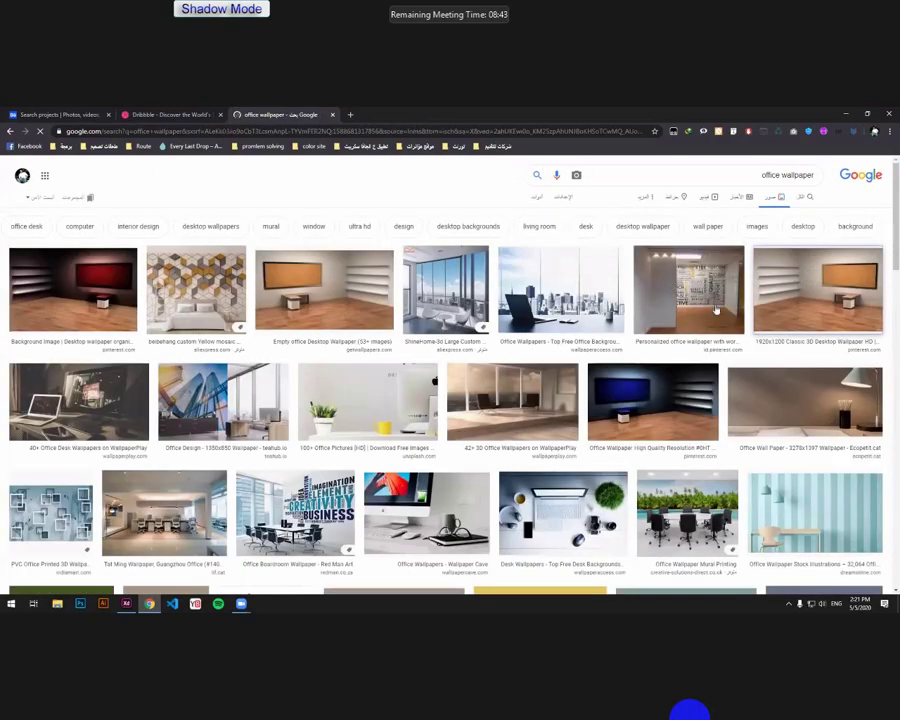
Step: Bring the office picture with the orange wall board from the results into Adobe XD as the fill of the Home hero rectangle
left_click(760, 300)
key("super+d")
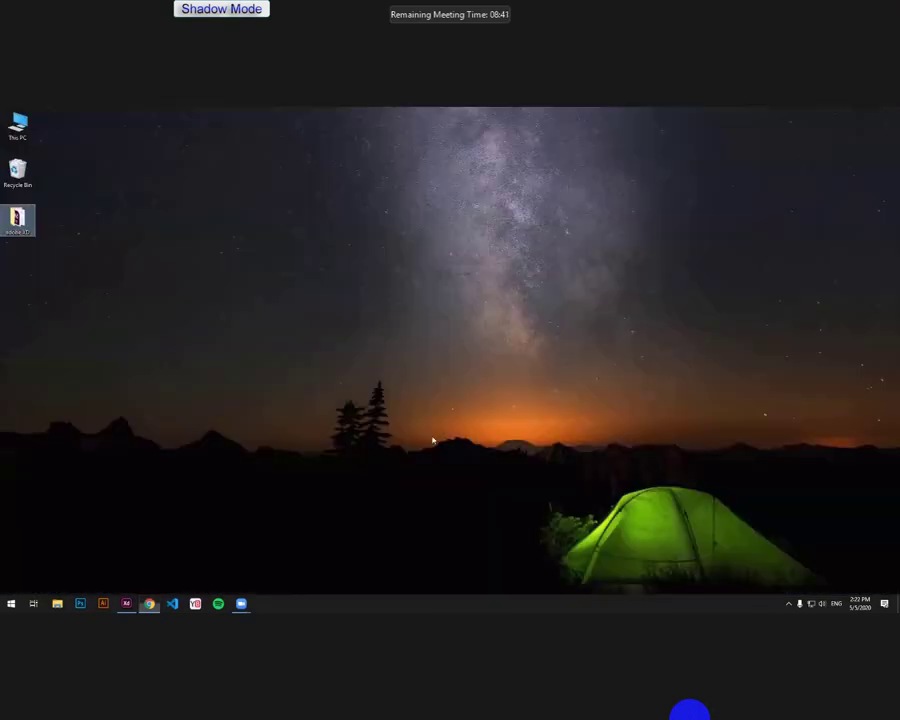
left_click_drag(433, 440, 408, 254)
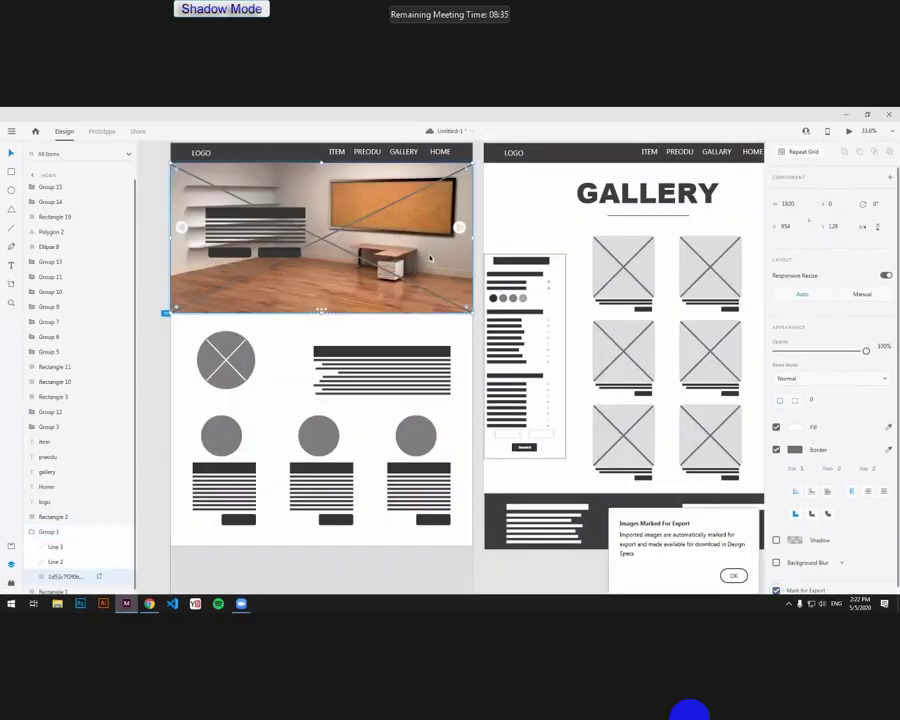
Step: Review the export settings for the selected hero picture and dismiss them without exporting
left_click(11, 131)
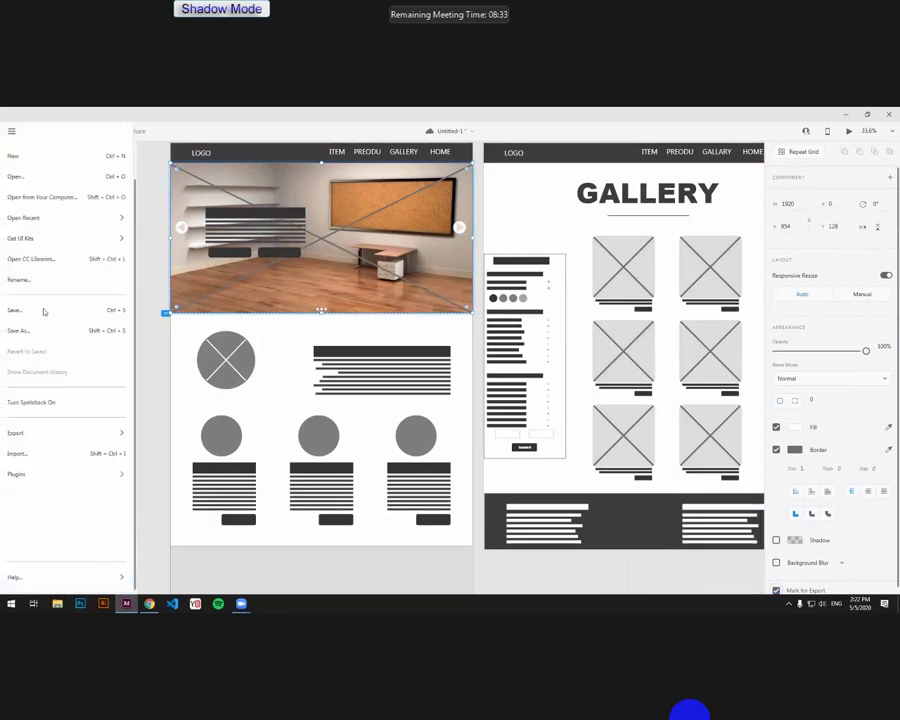
mouse_move(53, 437)
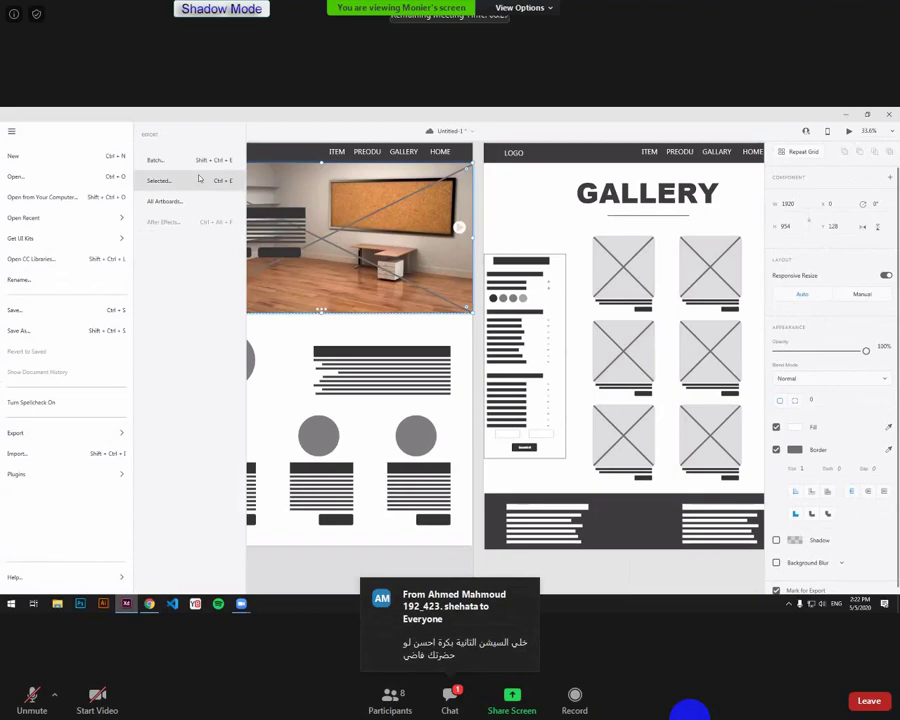
double_click(680, 520)
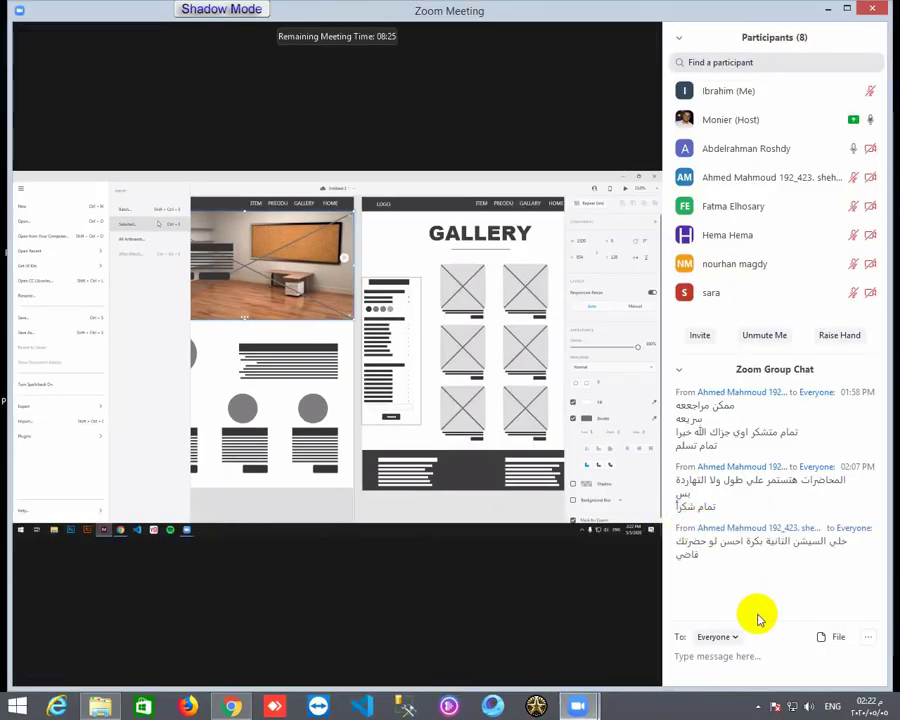
left_click(744, 666)
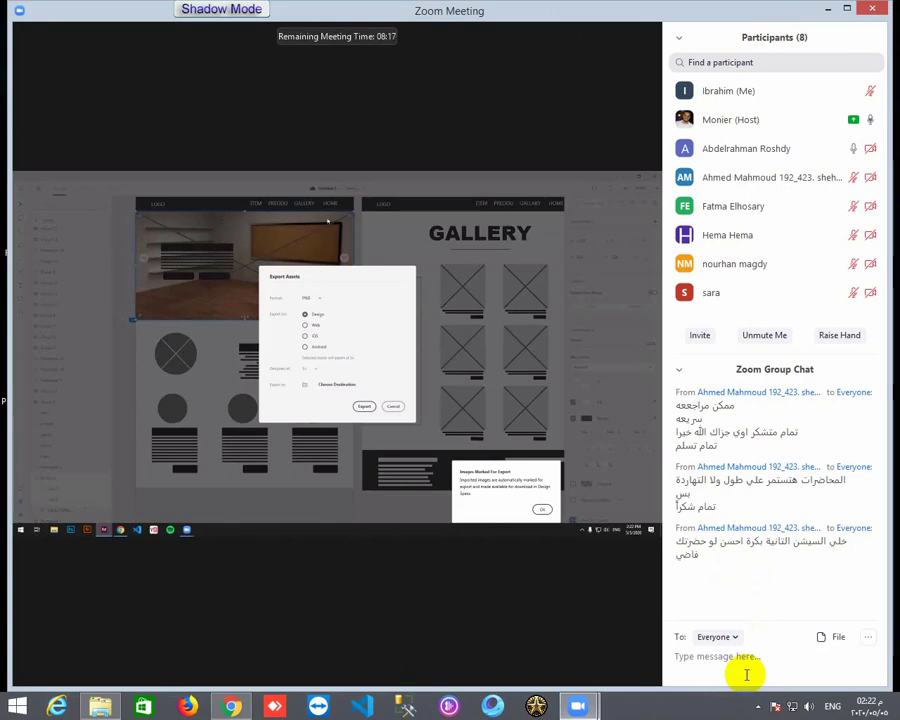
double_click(556, 553)
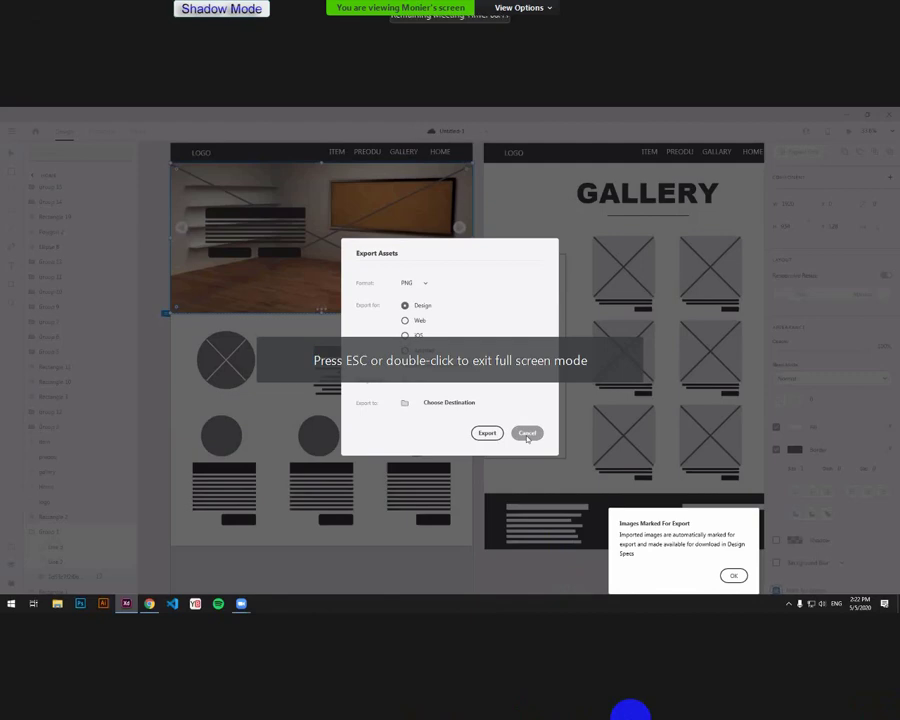
left_click(527, 434)
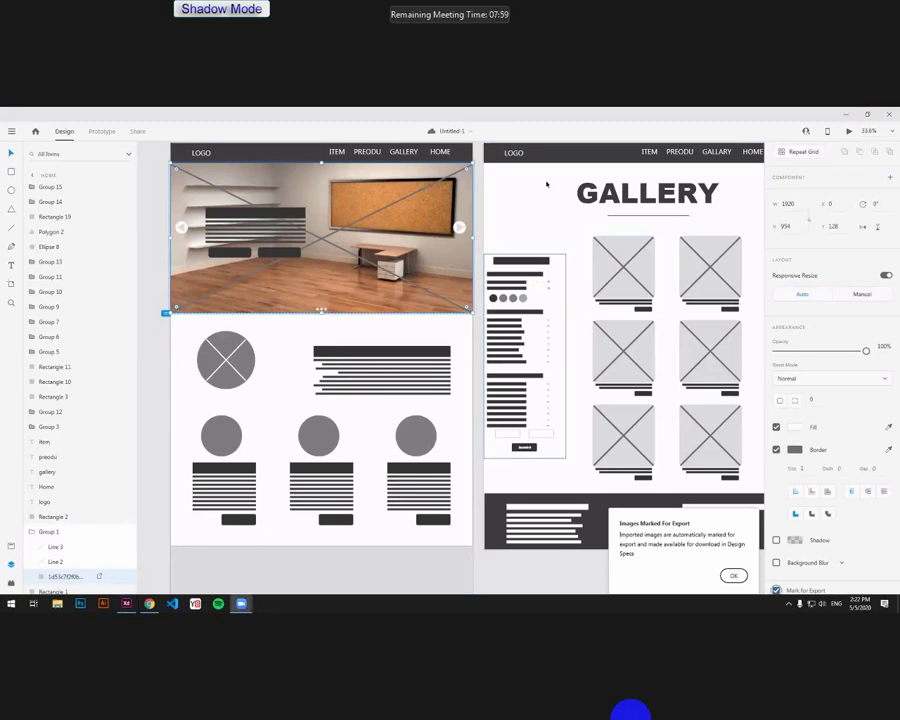
Step: Clear the selection and view the Home, Gallery and sign-up artboards together on the canvas
left_click(543, 235)
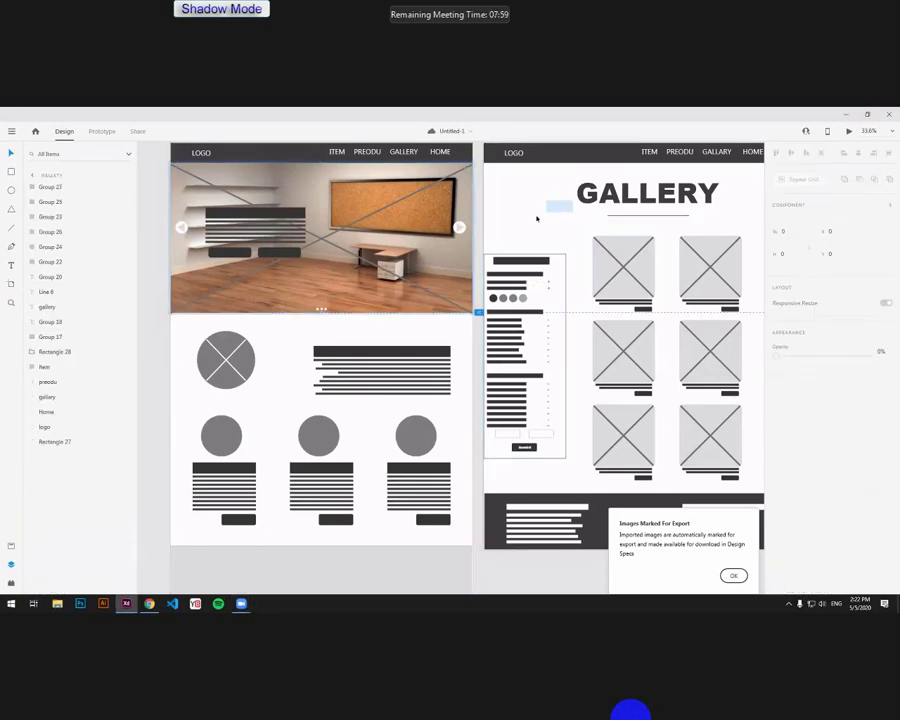
left_click(470, 363)
scroll(480, 360, "down", 3)
left_click_drag(670, 409, 613, 409)
scroll(613, 409, "down", 1)
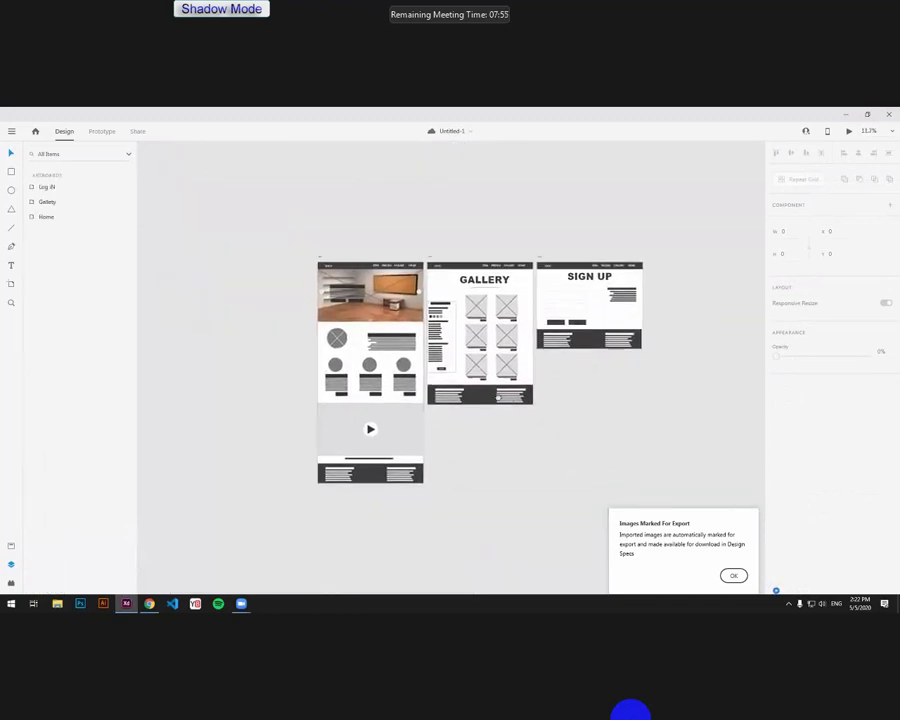